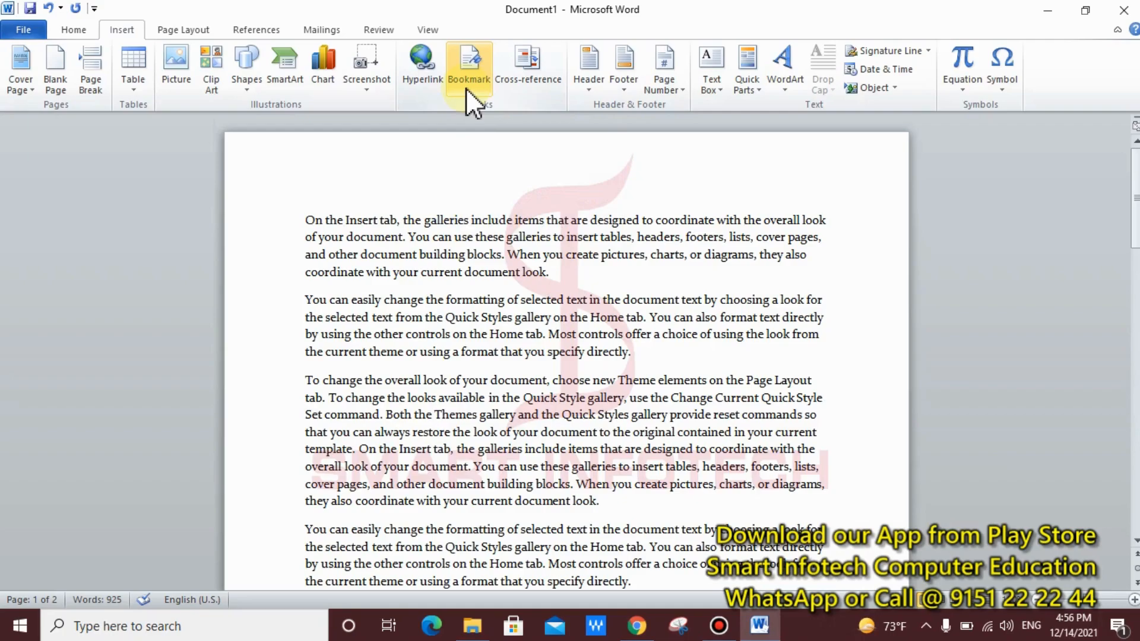
# Step: Colour the words 'Page Layout' in page 2's third paragraph red and put the cursor before them
pyautogui.scroll(-2, 565, 346)
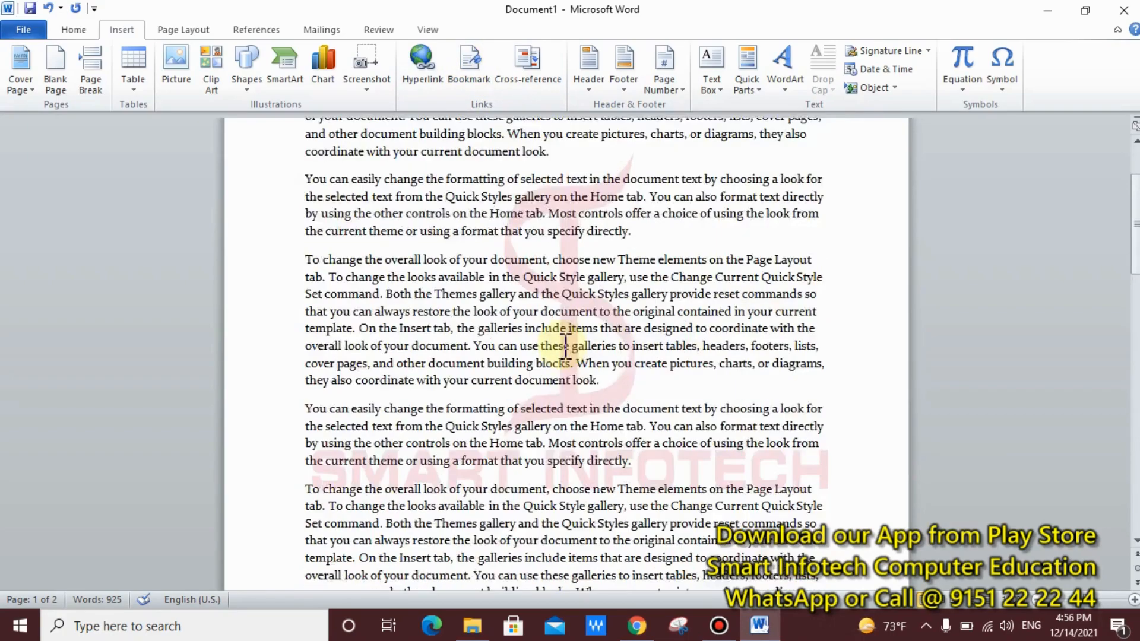
pyautogui.scroll(-5, 565, 345)
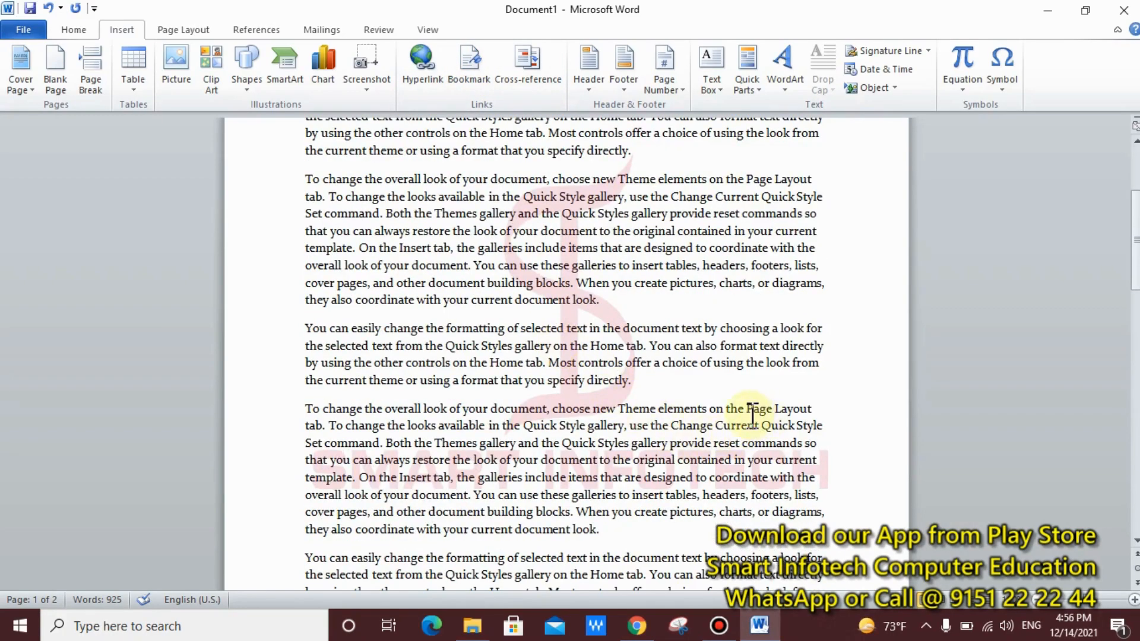
pyautogui.scroll(-7, 750, 414)
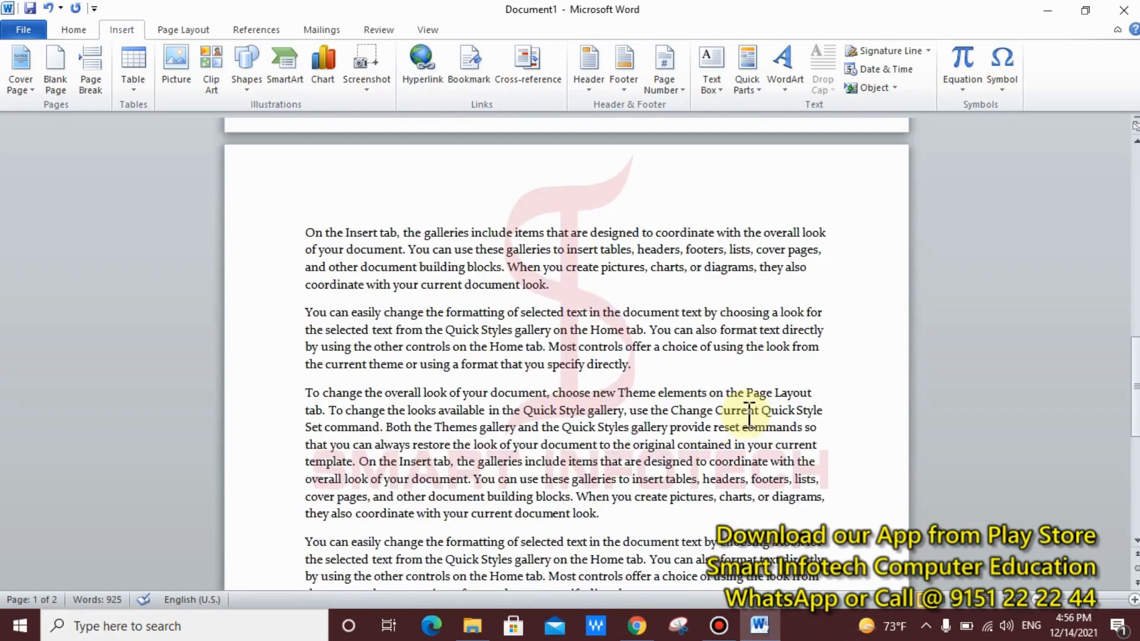
pyautogui.scroll(-1, 750, 414)
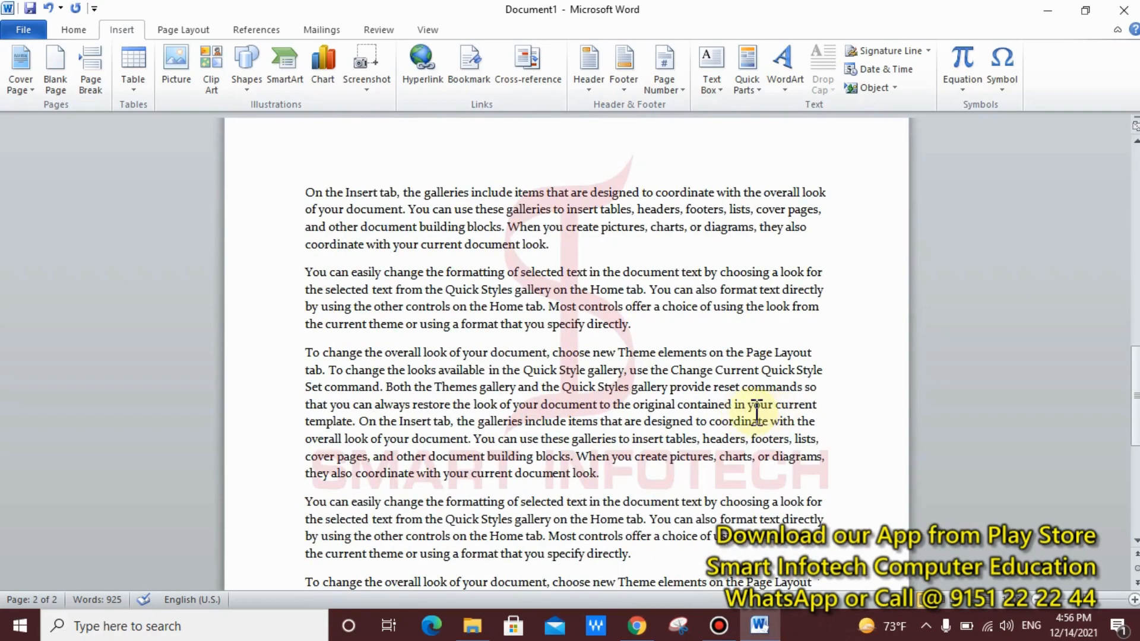
pyautogui.moveTo(726, 352); pyautogui.dragTo(830, 354)
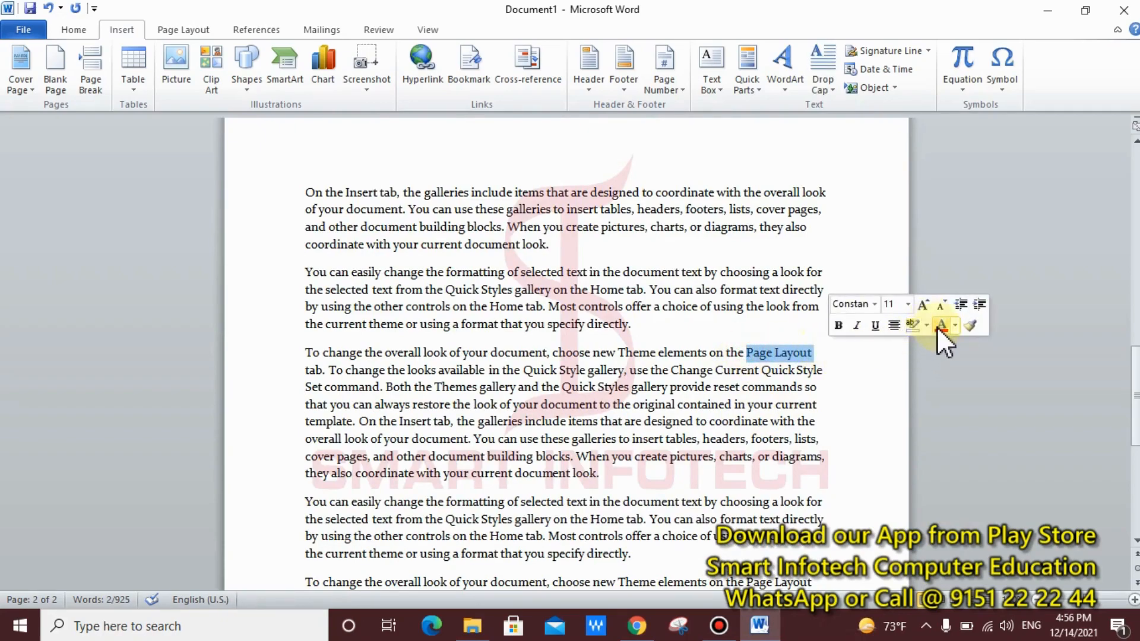
pyautogui.click(940, 325)
pyautogui.click(756, 358)
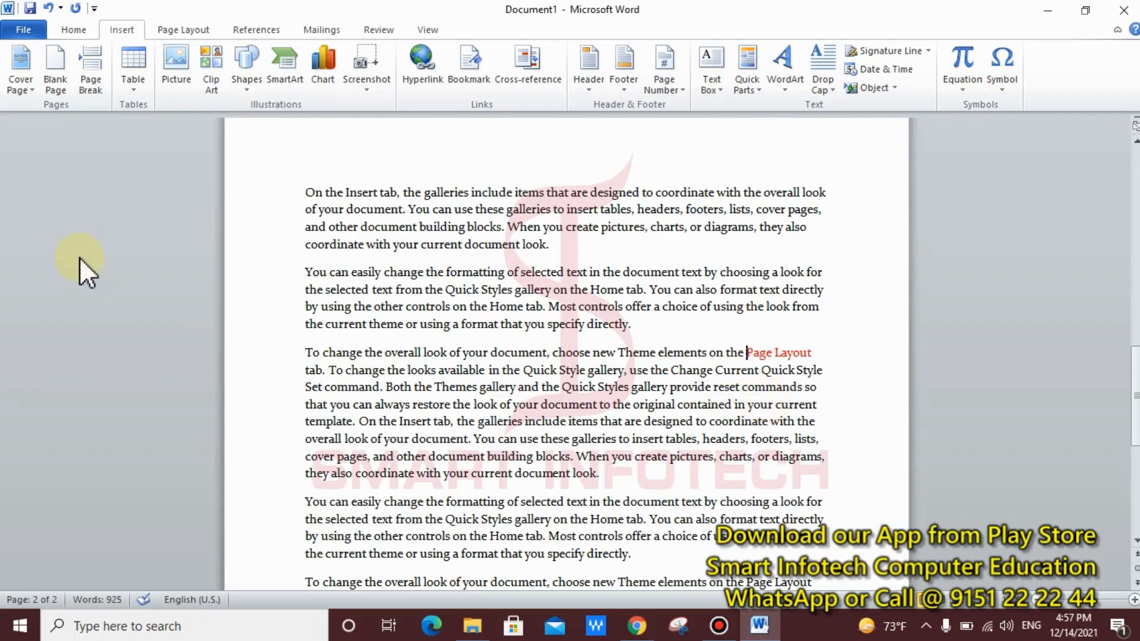
# Step: Add a bookmark named SI just before the red 'Page Layout' words
pyautogui.click(469, 70)
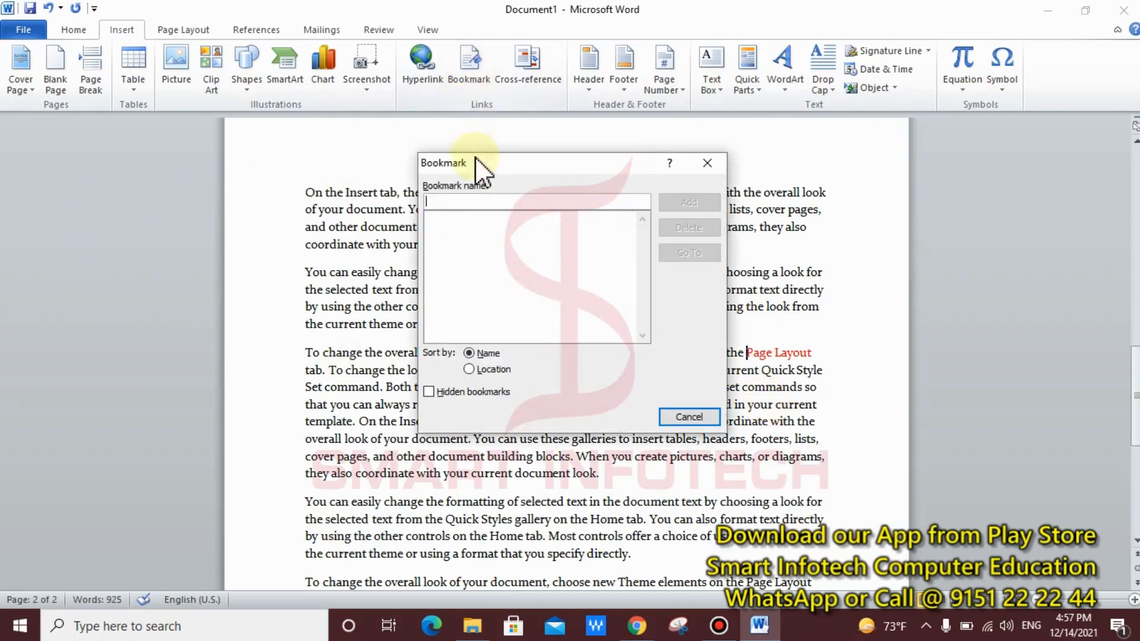
pyautogui.click(480, 204)
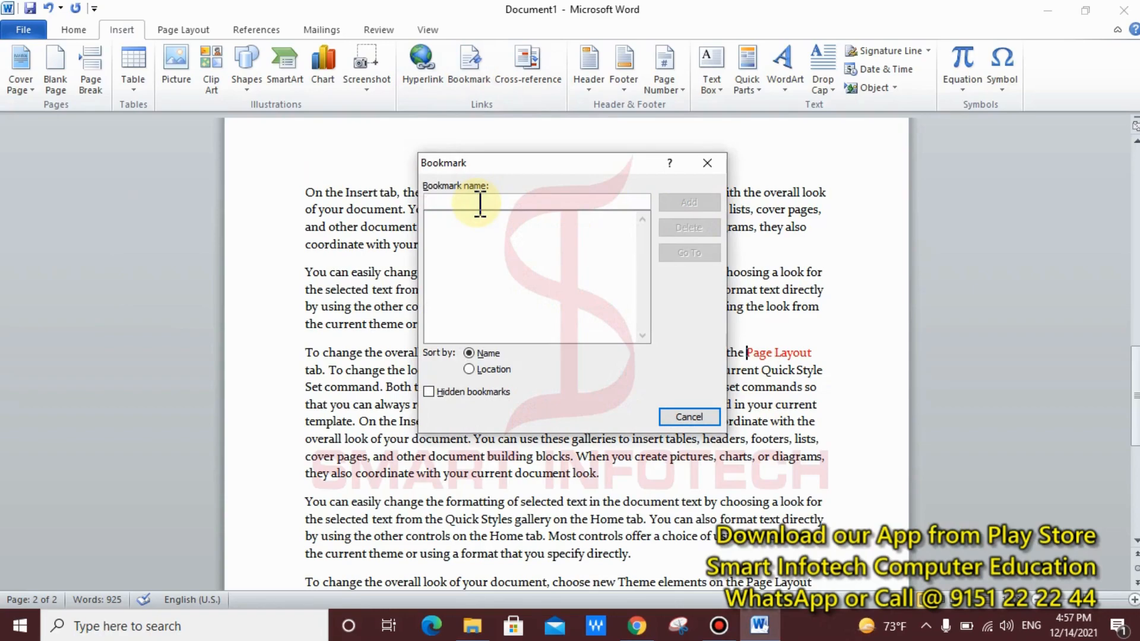
pyautogui.write('SI')
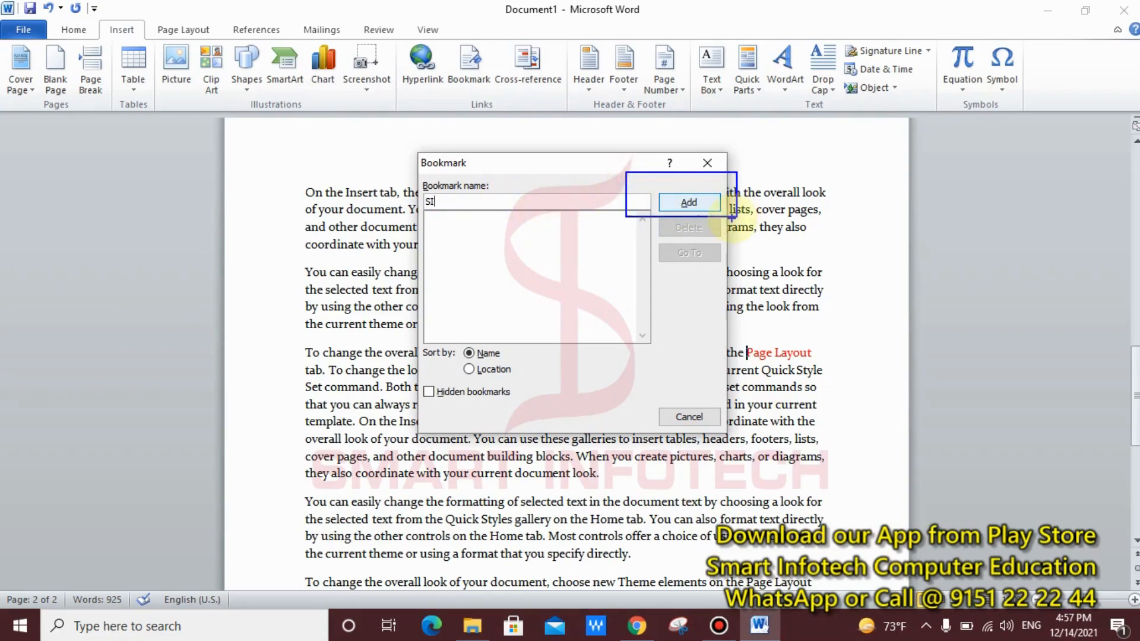
pyautogui.click(680, 203)
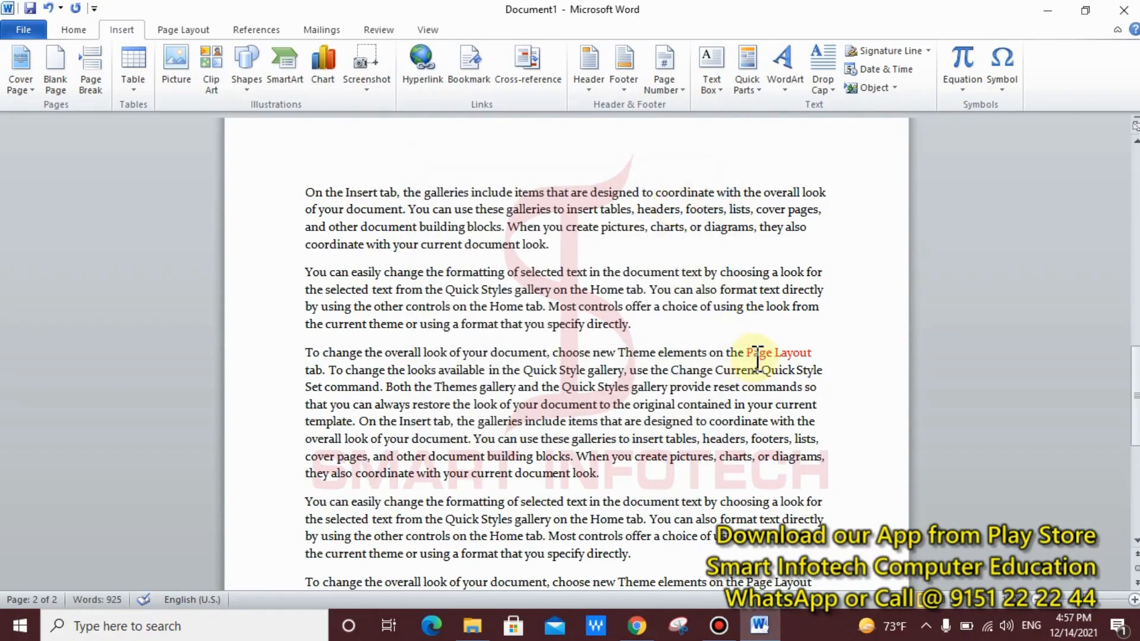
# Step: From the start of page 1, jump back to the SI bookmark using Go To
pyautogui.scroll(20, 744, 359)
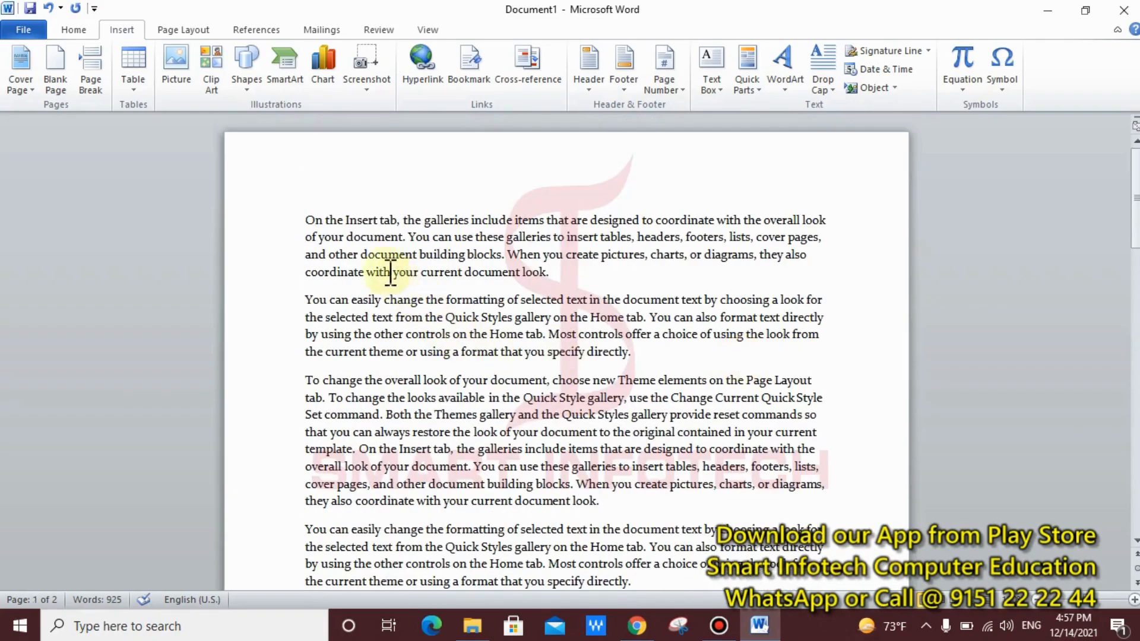
pyautogui.click(309, 229)
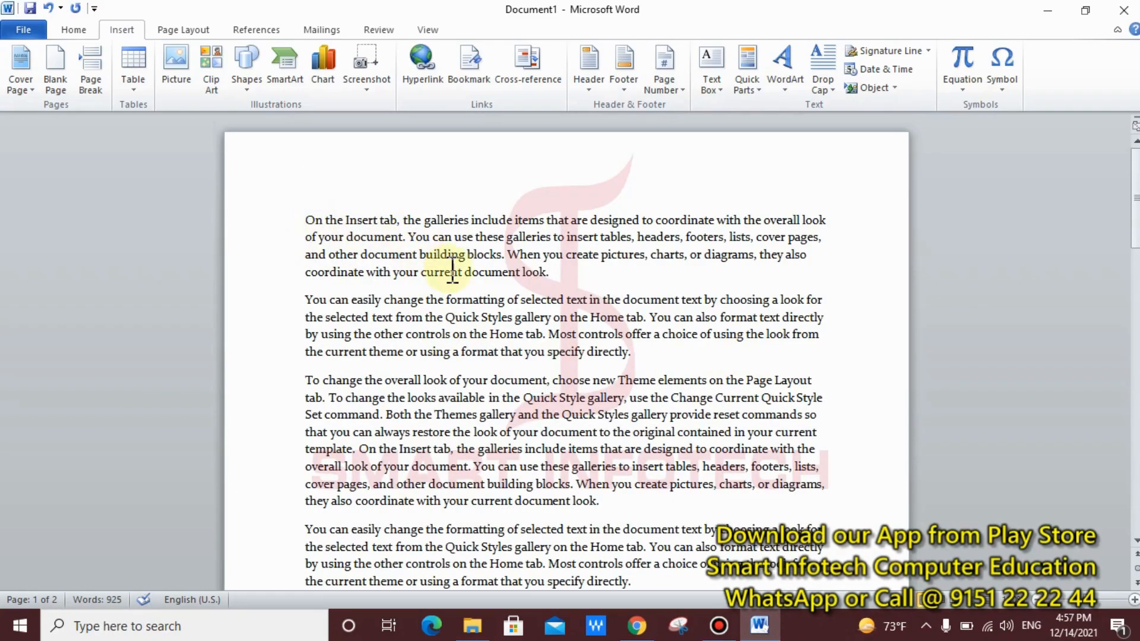
pyautogui.click(304, 223)
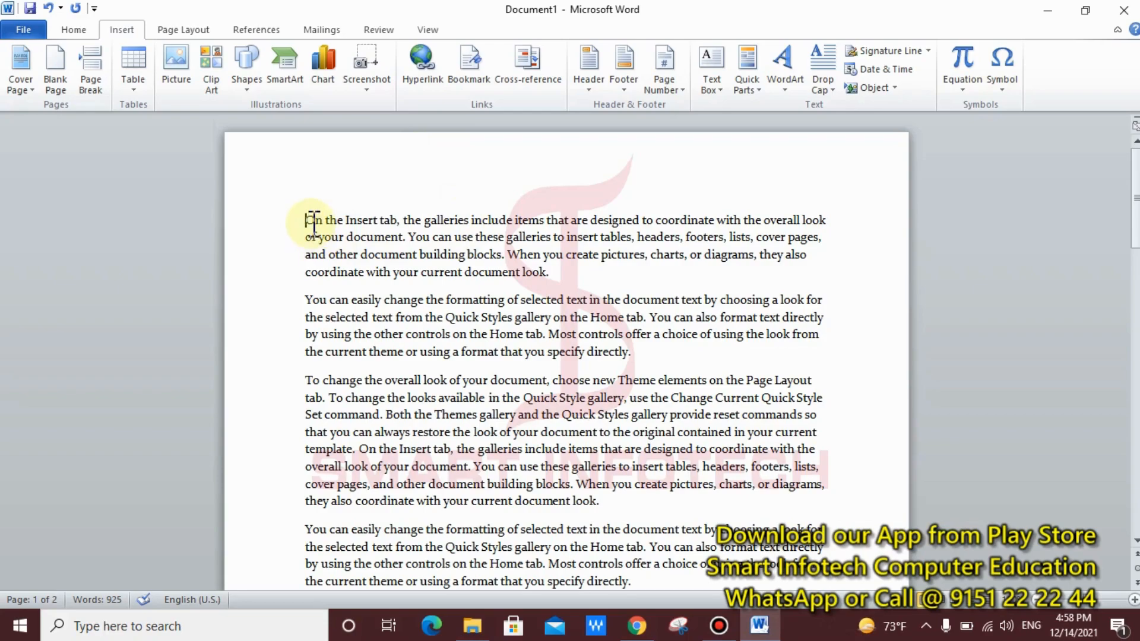
pyautogui.click(482, 70)
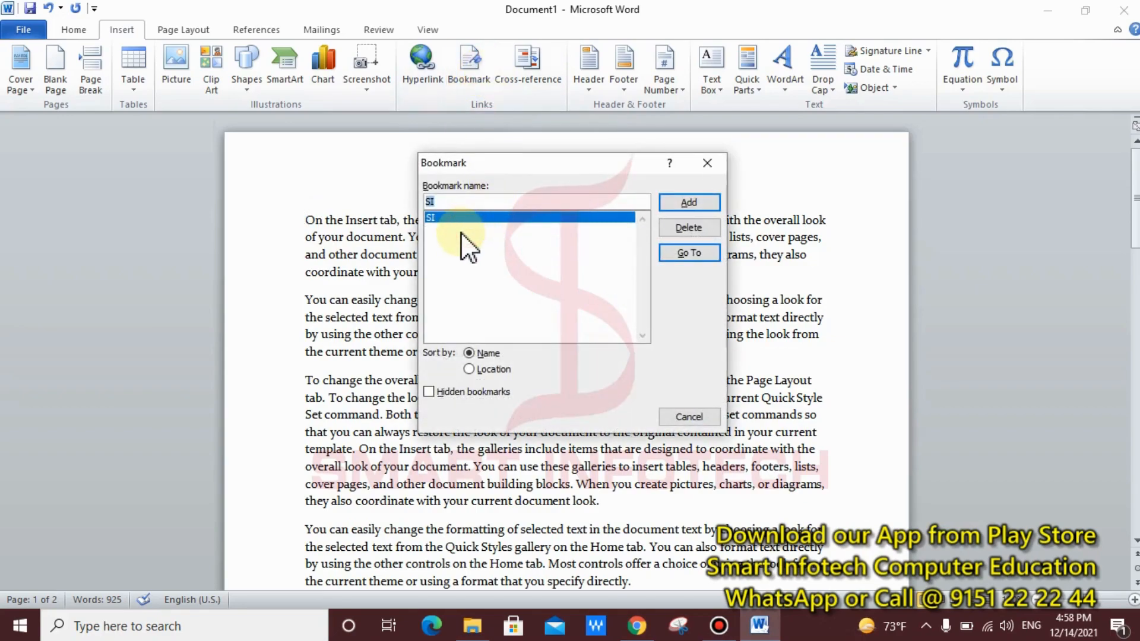
pyautogui.moveTo(410, 202); pyautogui.dragTo(490, 235)
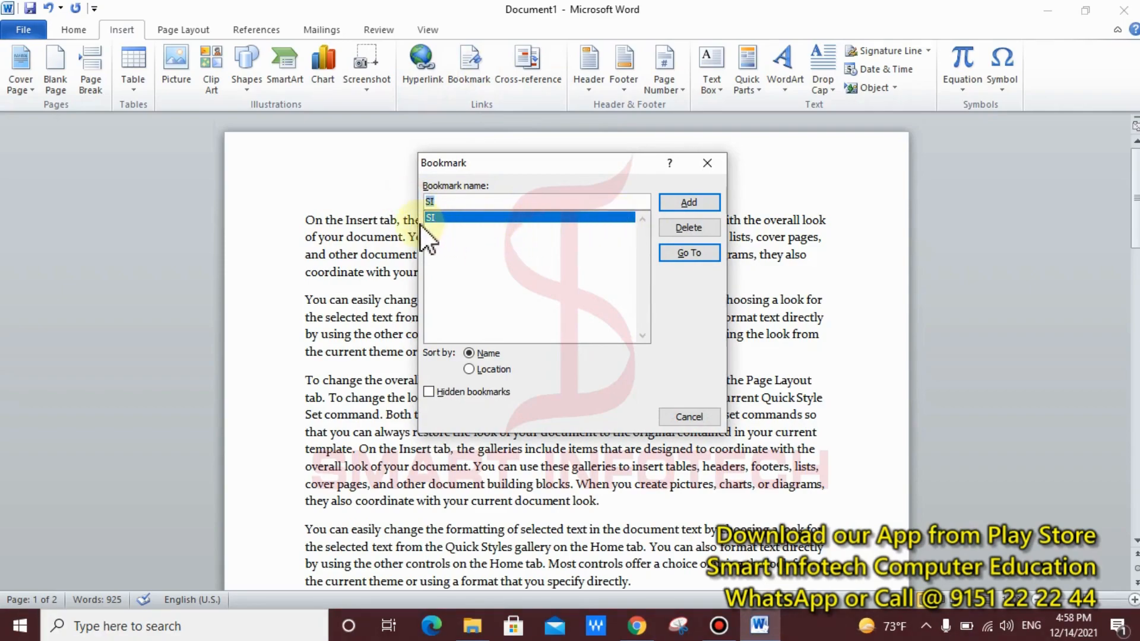
pyautogui.click(683, 254)
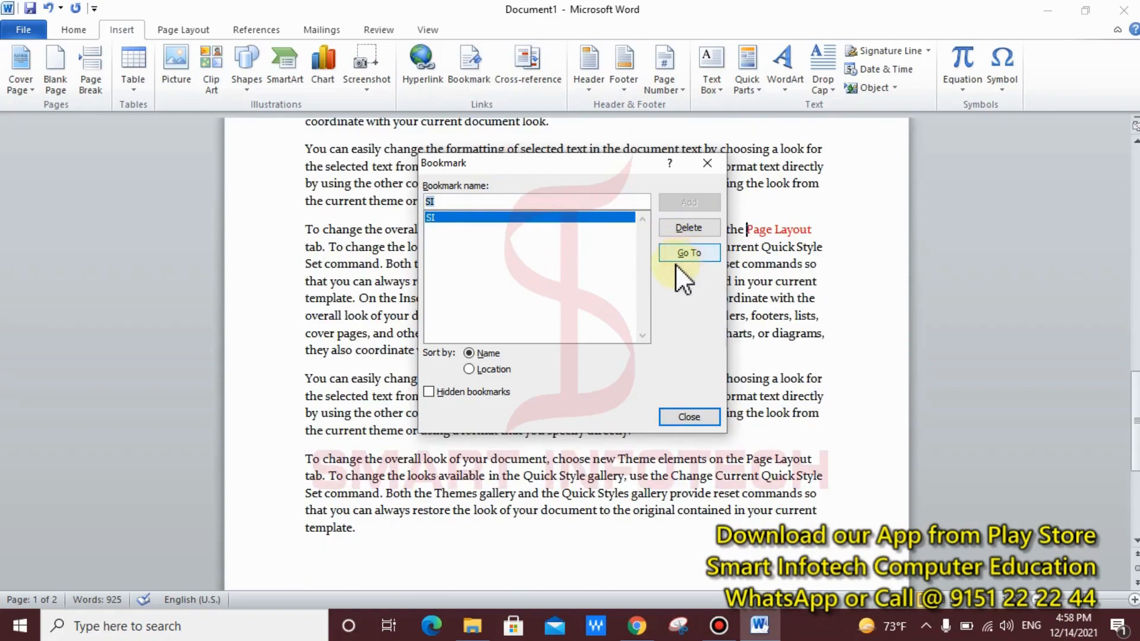
pyautogui.click(693, 411)
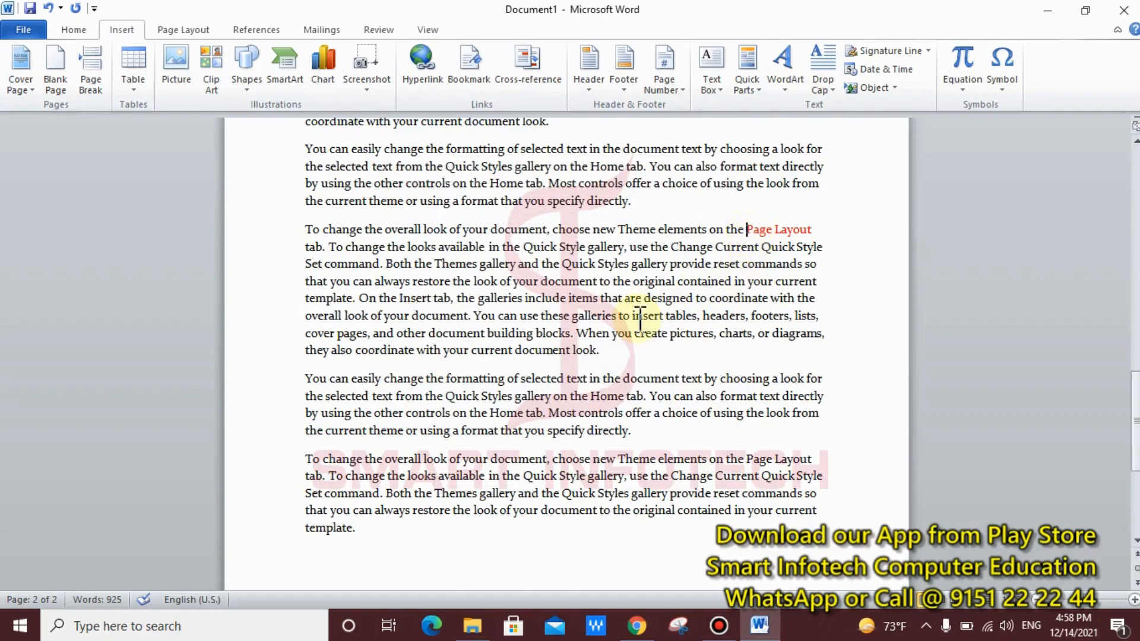
pyautogui.scroll(15, 640, 317)
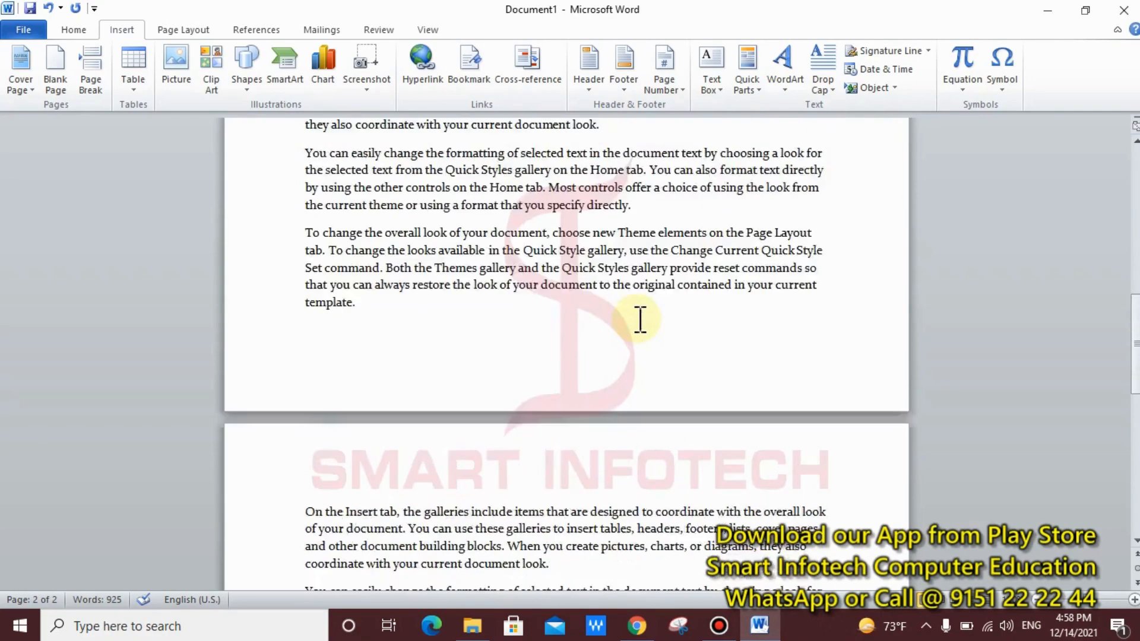
pyautogui.scroll(1, 640, 317)
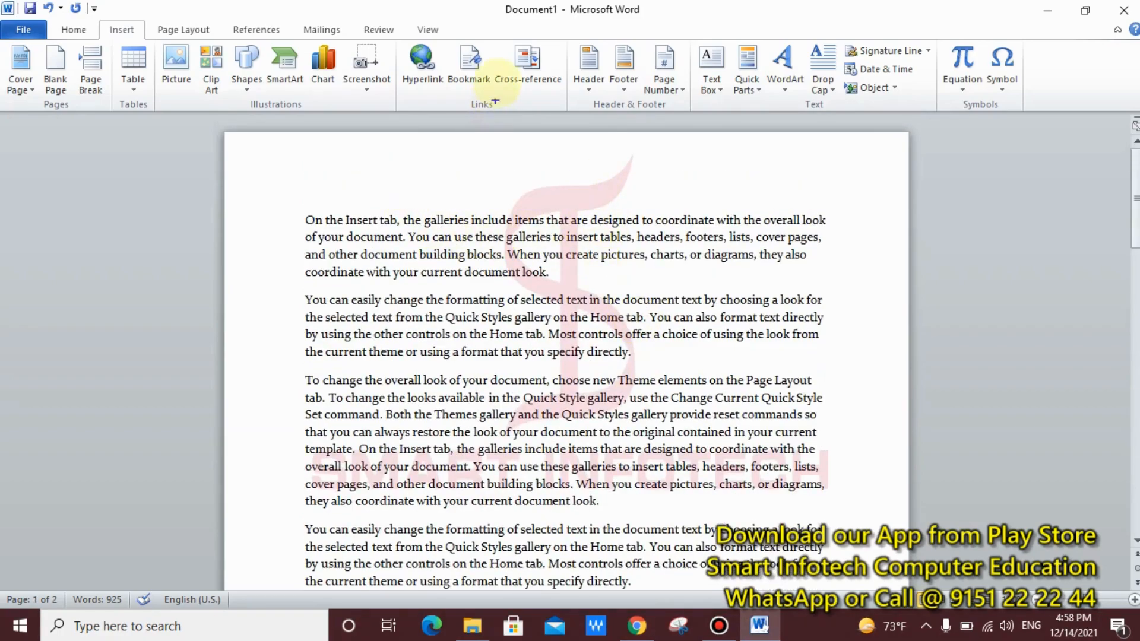
pyautogui.moveTo(478, 33)
pyautogui.mouseDown()
pyautogui.moveTo(574, 93)
pyautogui.moveTo(580, 155)
pyautogui.mouseUp()
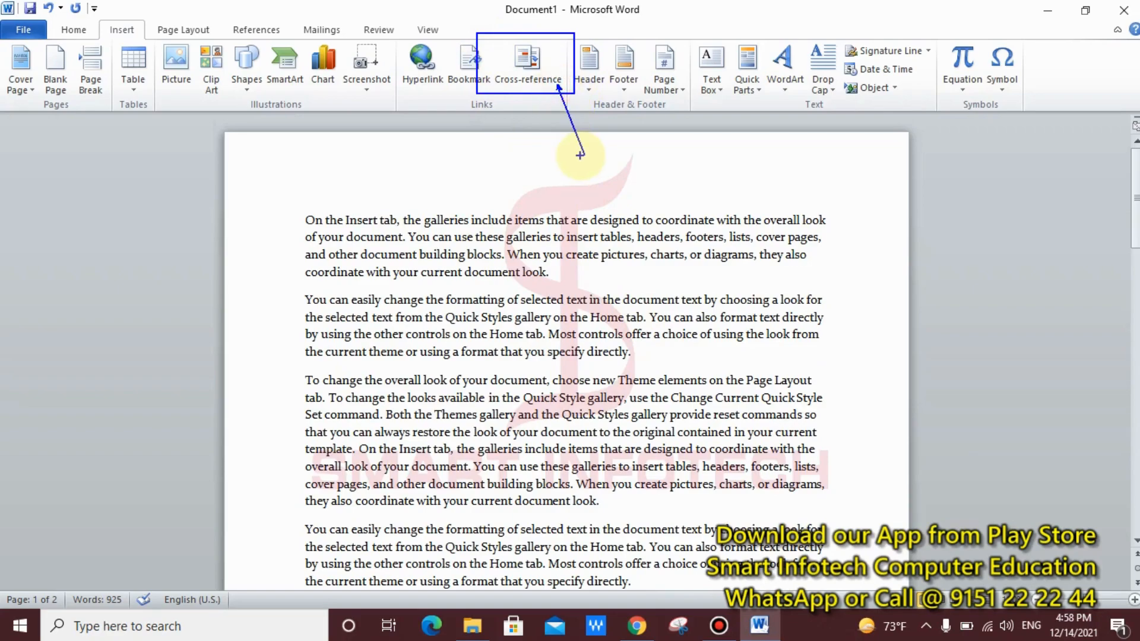
pyautogui.press('Escape')
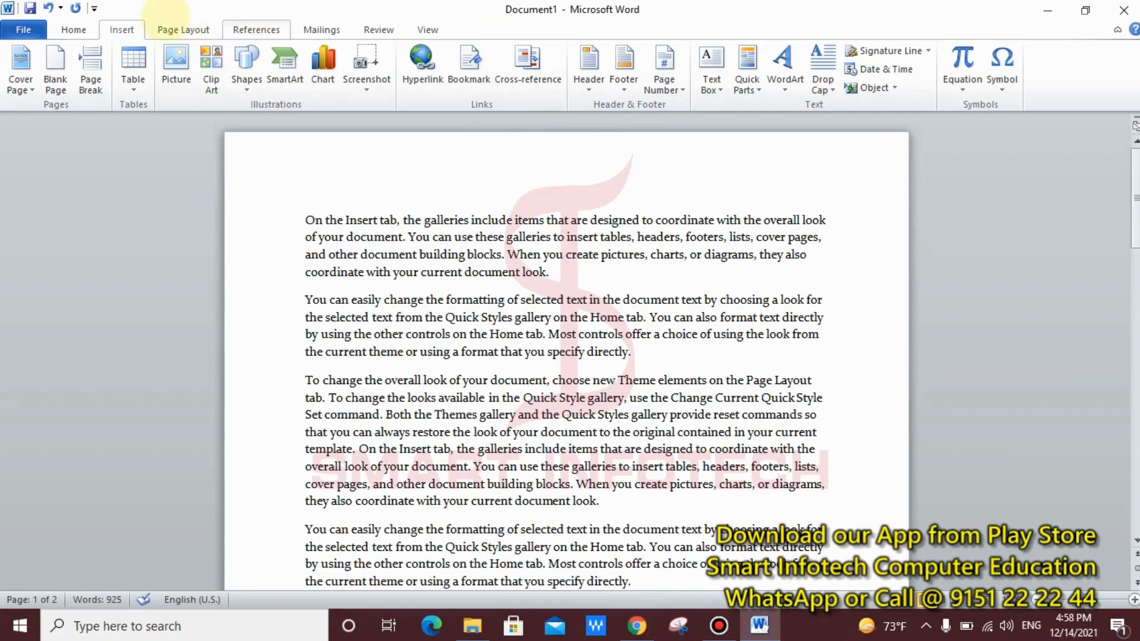
pyautogui.moveTo(95, 16); pyautogui.dragTo(158, 50)
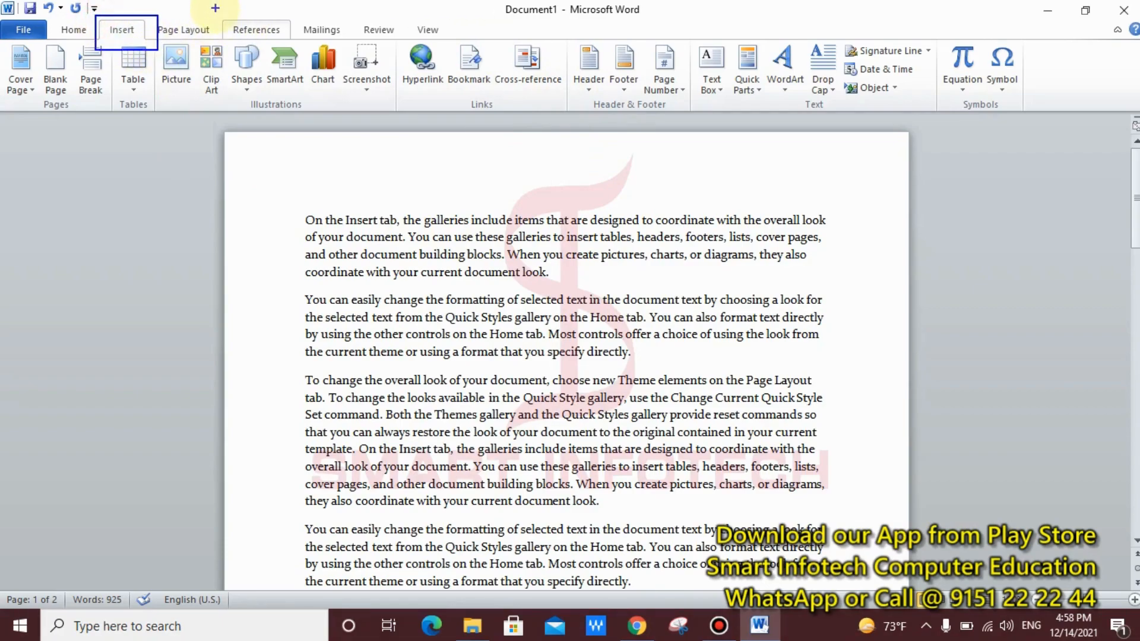
pyautogui.moveTo(214, 9); pyautogui.dragTo(307, 40)
pyautogui.press('Escape')
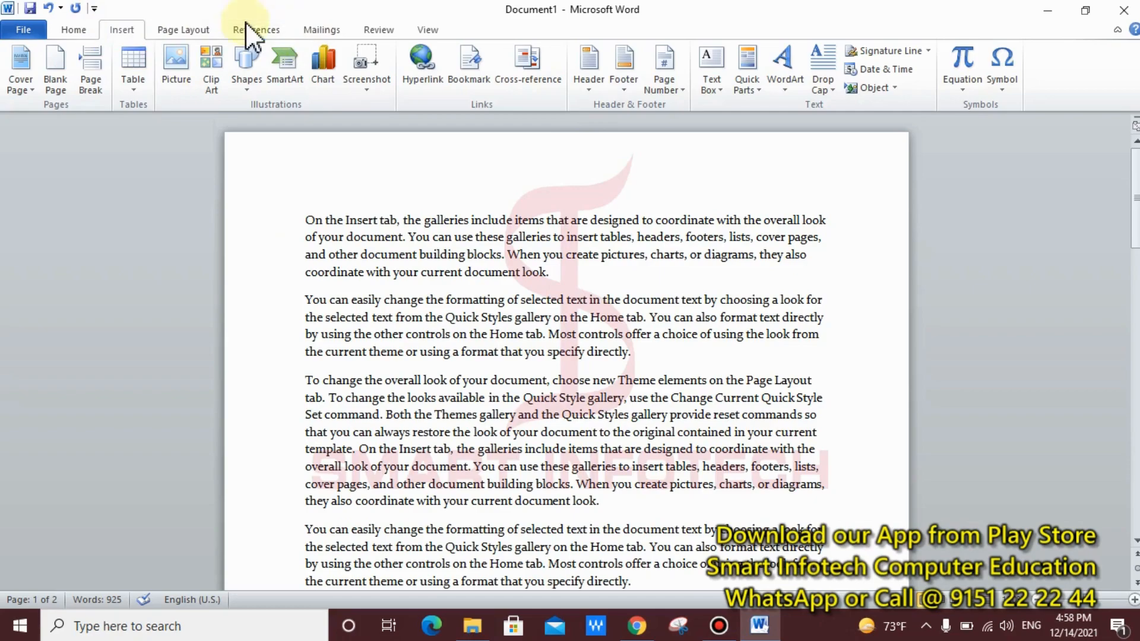
pyautogui.click(255, 28)
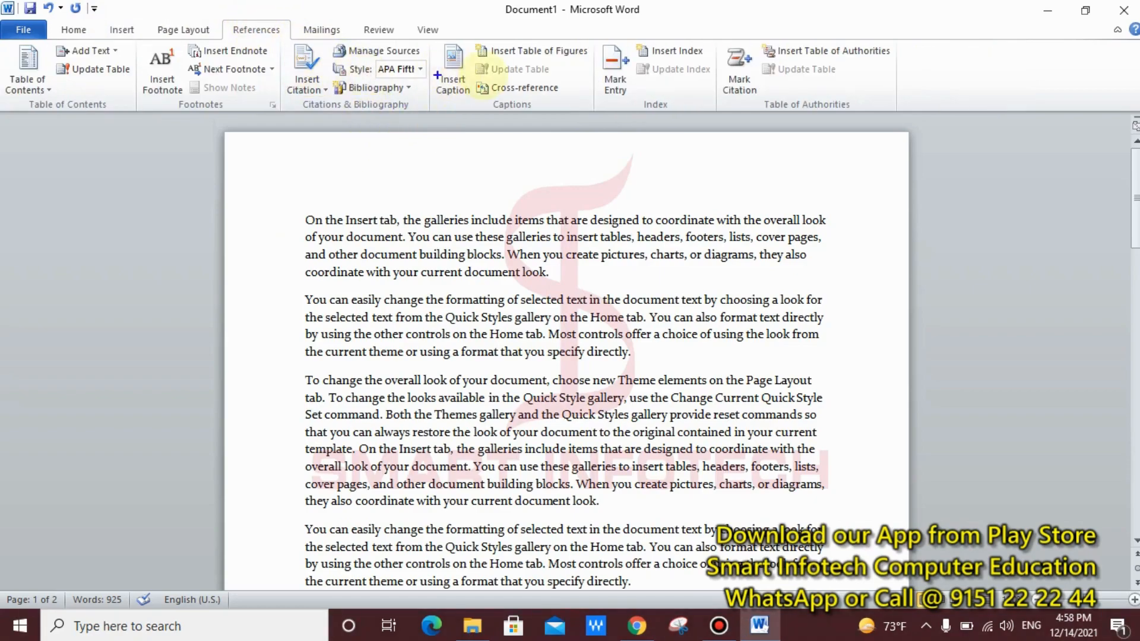
pyautogui.moveTo(476, 75)
pyautogui.mouseDown()
pyautogui.moveTo(618, 107)
pyautogui.moveTo(566, 113)
pyautogui.mouseUp()
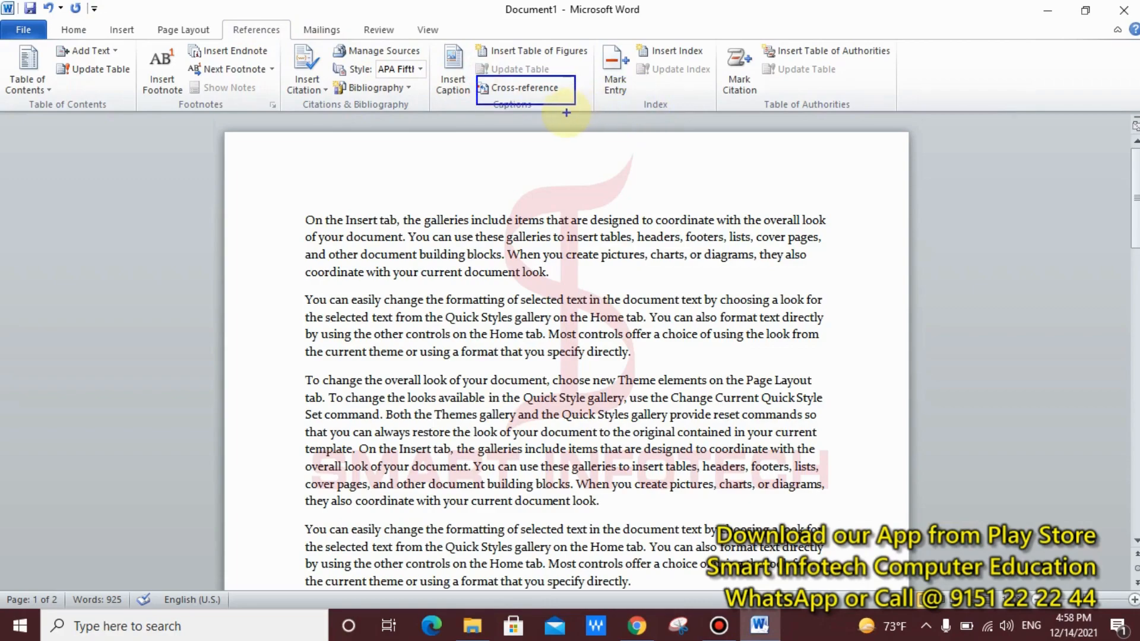
pyautogui.press('Escape')
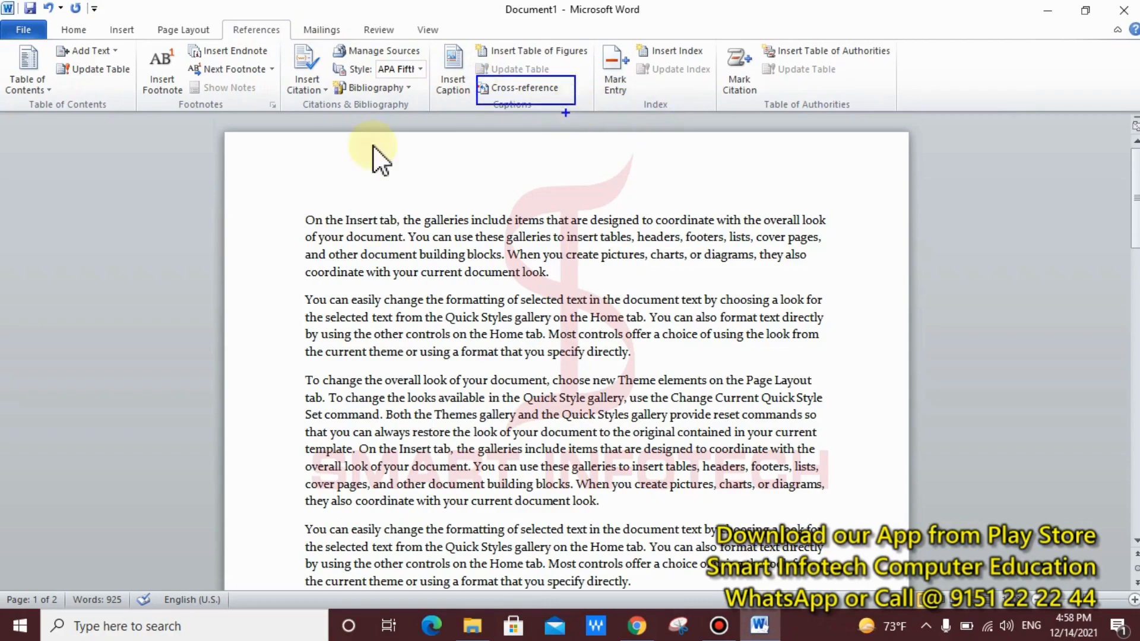
pyautogui.click(128, 32)
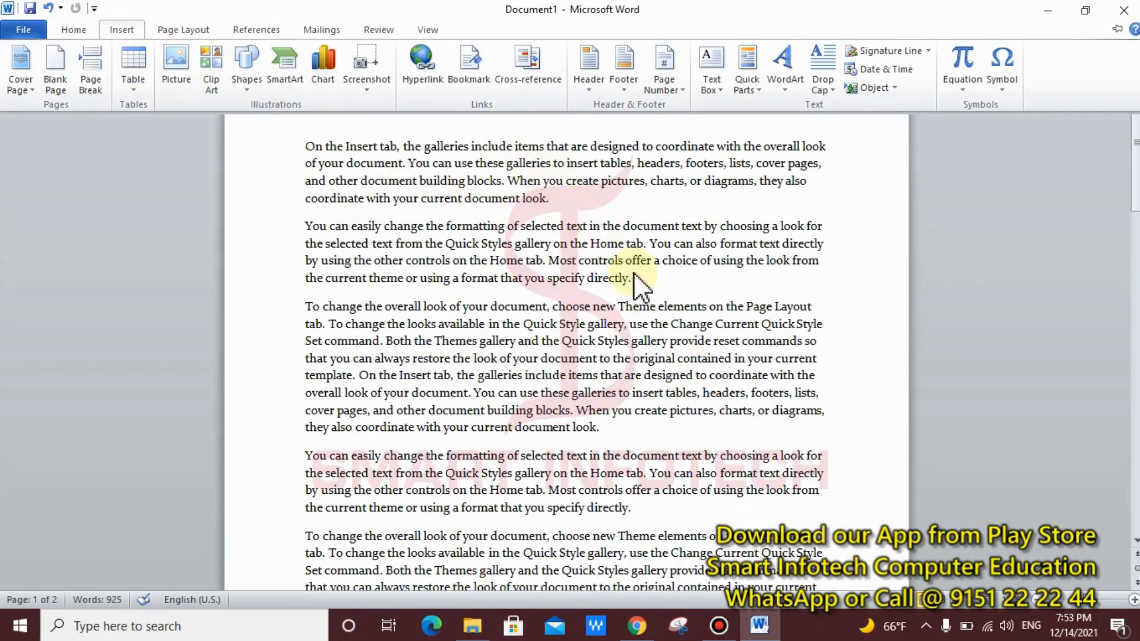
# Step: Preview the header designs, dismiss them, and pin the ribbon permanently open
pyautogui.click(590, 91)
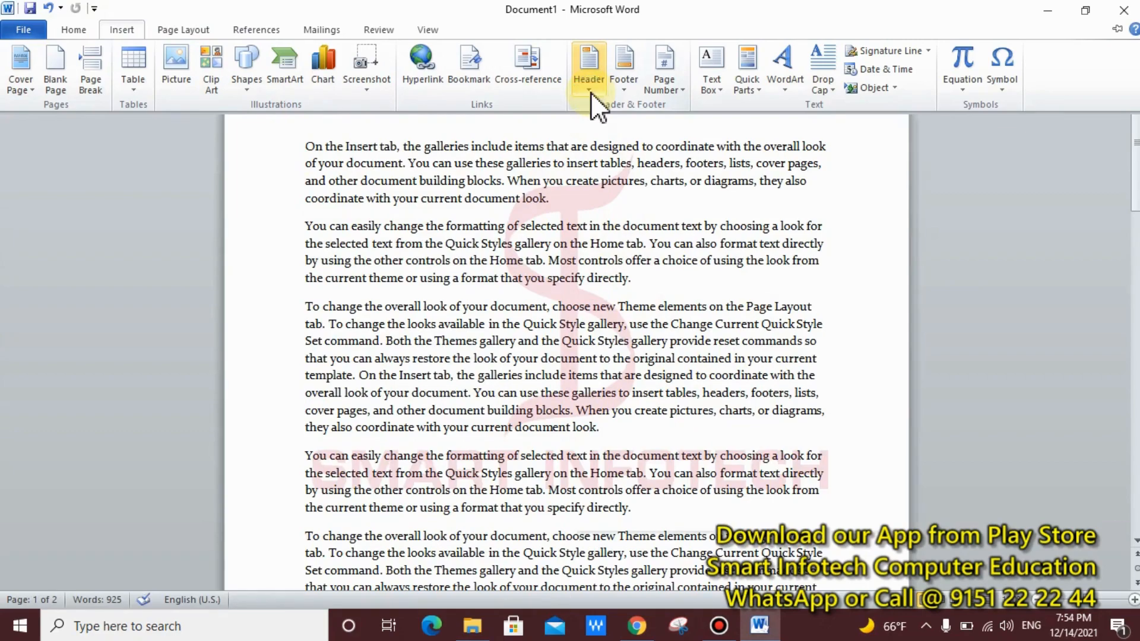
pyautogui.click(430, 212)
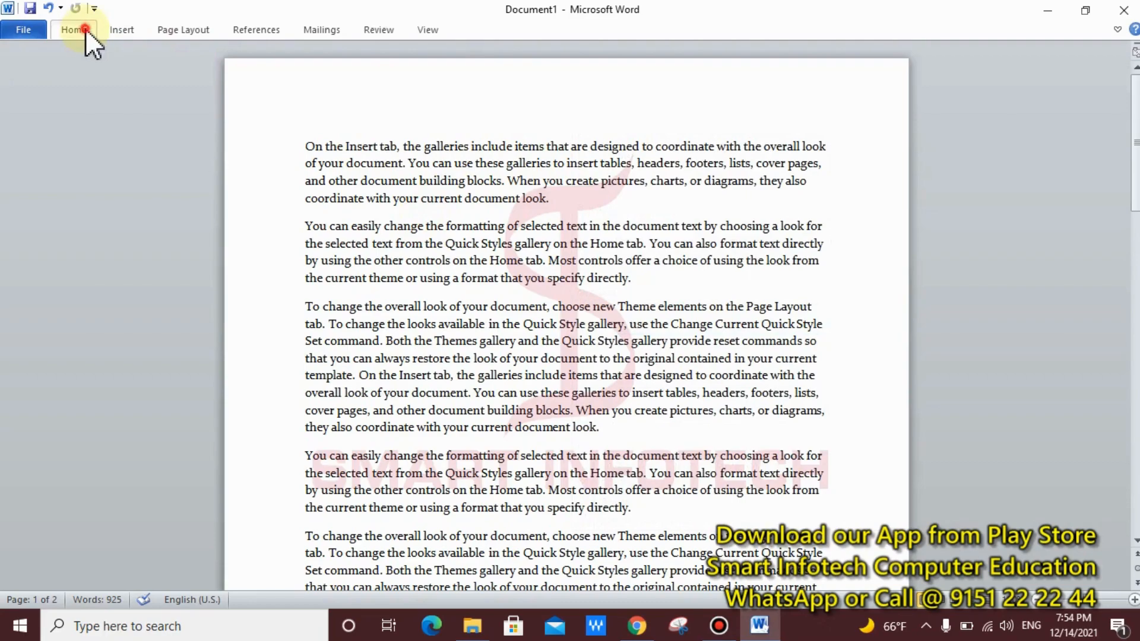
pyautogui.doubleClick(85, 27)
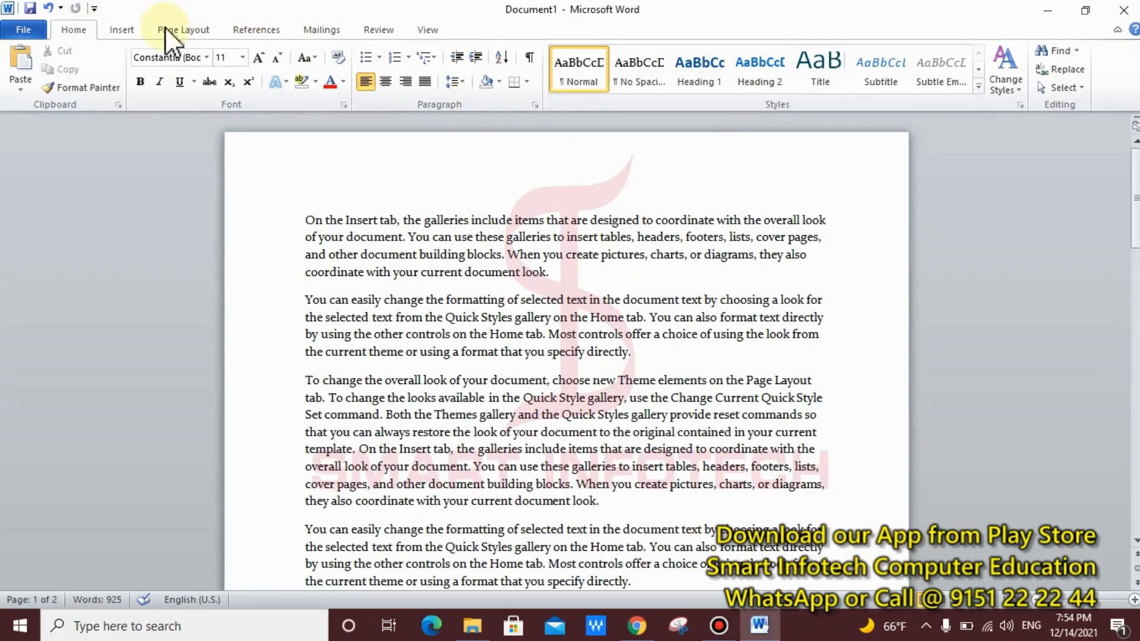
# Step: Browse the Insert, Page Layout and References tabs, try Insert Caption, and return to Insert
pyautogui.click(122, 29)
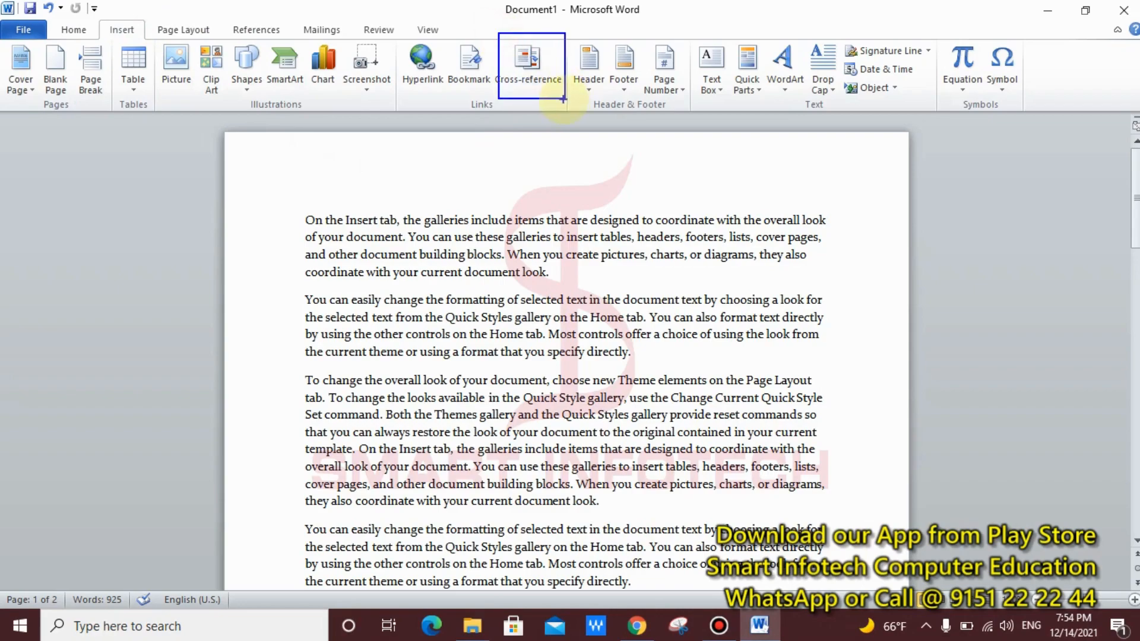
pyautogui.click(180, 34)
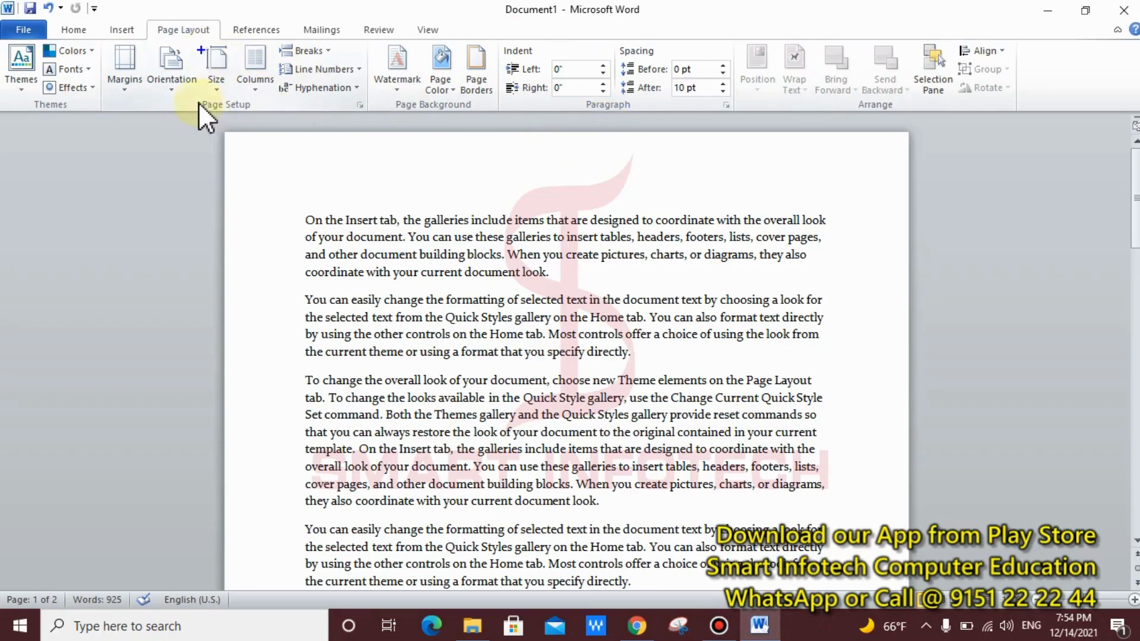
pyautogui.click(268, 33)
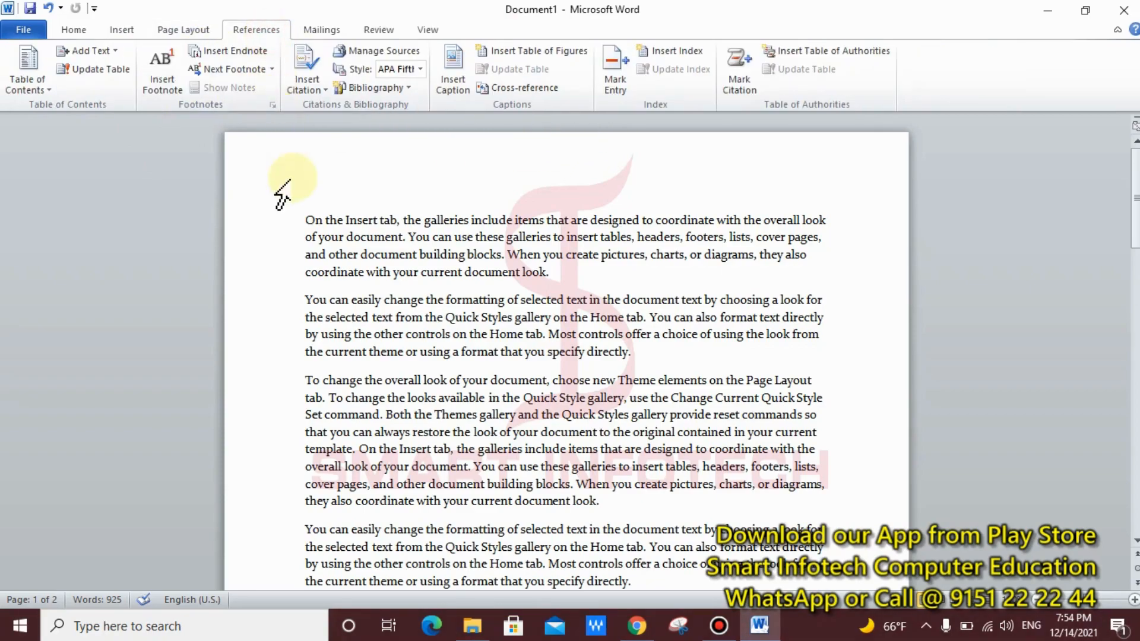
pyautogui.click(472, 79)
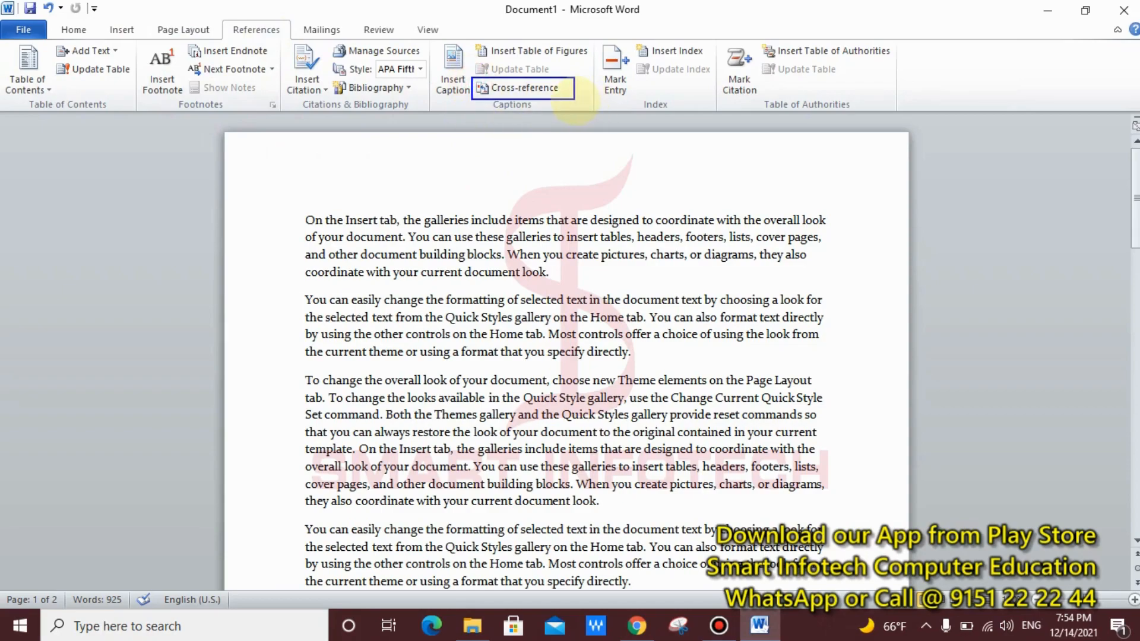
pyautogui.click(118, 30)
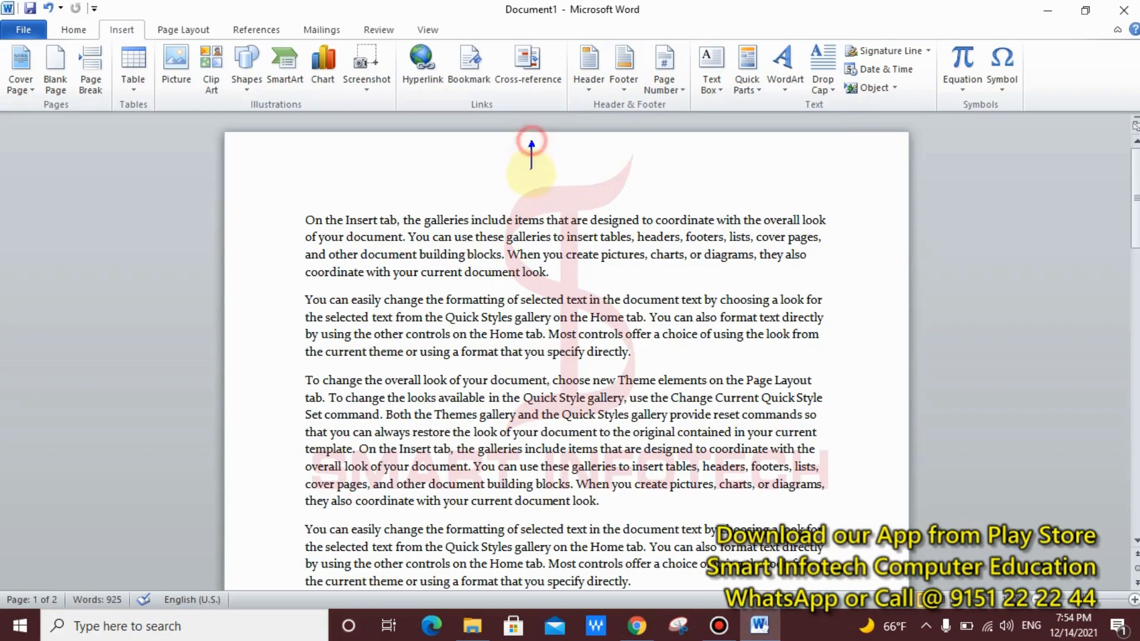
pyautogui.moveTo(530, 145); pyautogui.dragTo(531, 209)
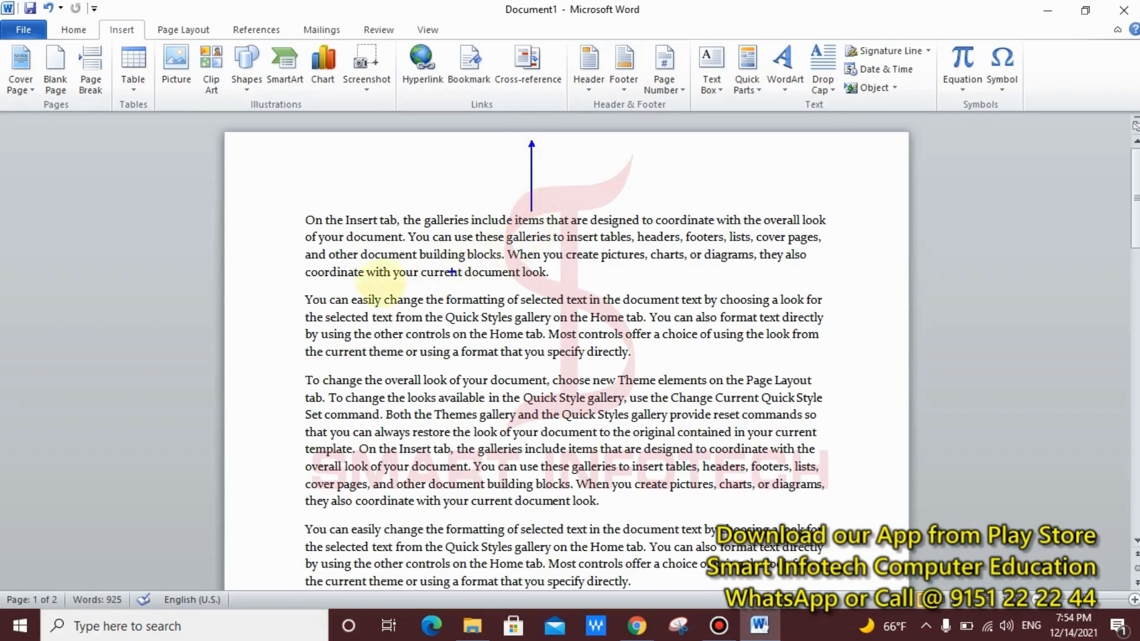
pyautogui.moveTo(234, 285); pyautogui.dragTo(305, 286)
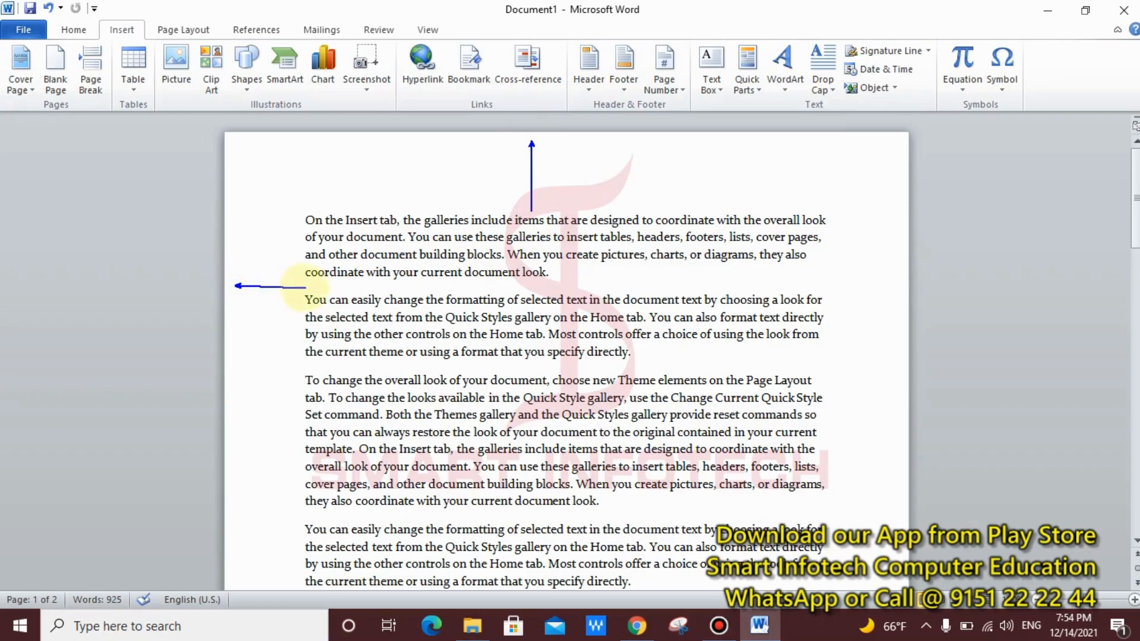
pyautogui.moveTo(898, 277); pyautogui.dragTo(808, 288)
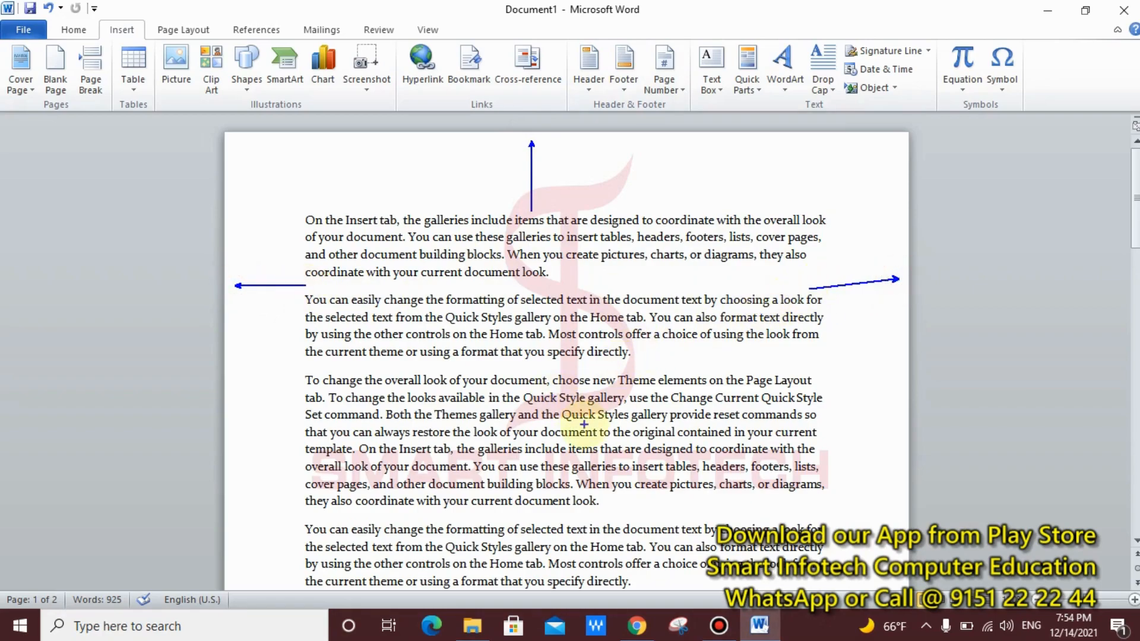
pyautogui.press('Escape')
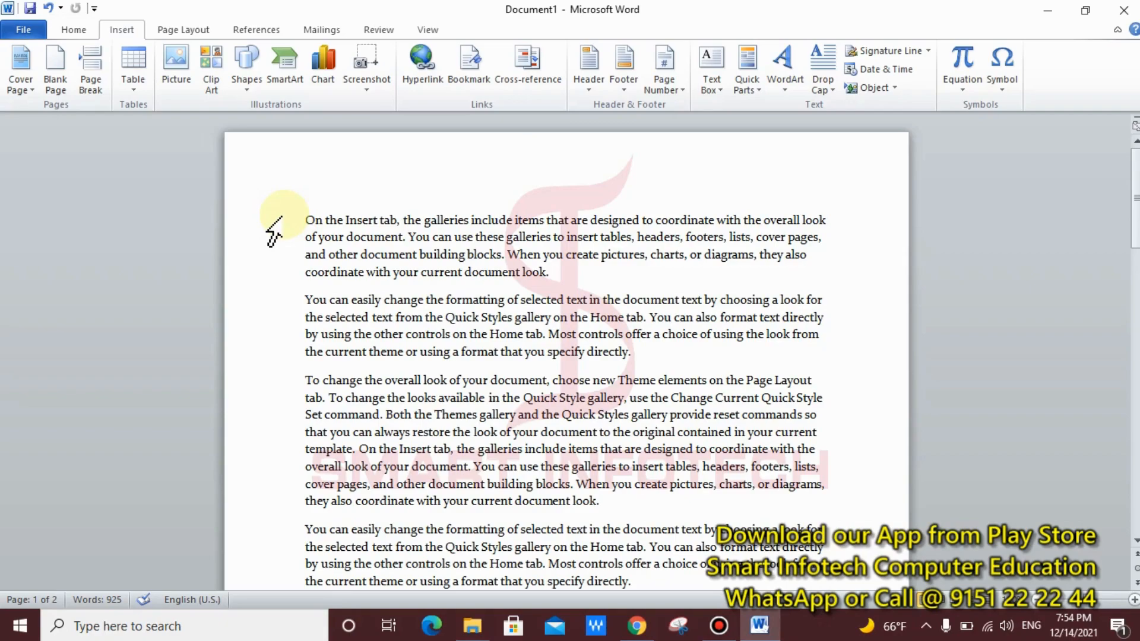
pyautogui.moveTo(381, 140); pyautogui.dragTo(787, 210)
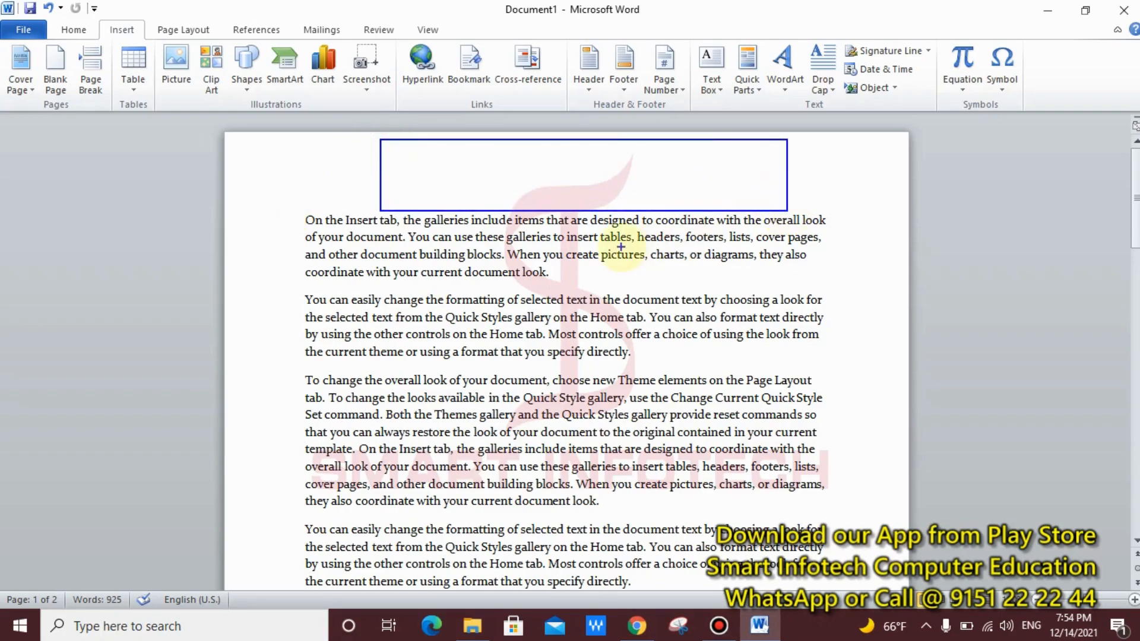
pyautogui.press('Escape')
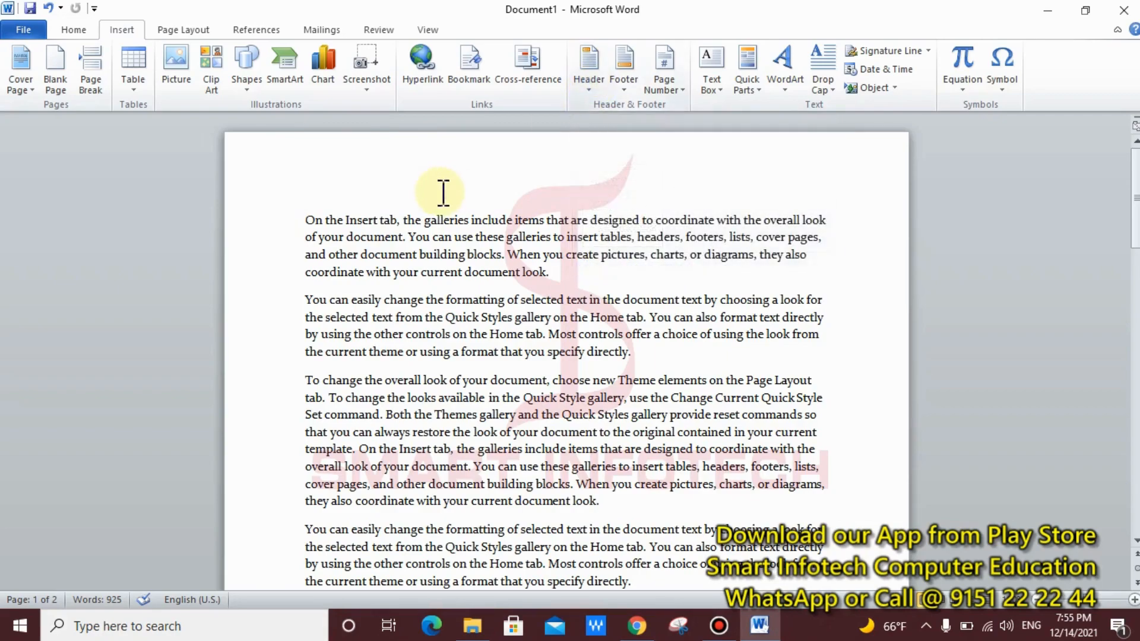
pyautogui.moveTo(408, 136)
pyautogui.mouseDown()
pyautogui.moveTo(420, 178)
pyautogui.moveTo(819, 216)
pyautogui.moveTo(792, 215)
pyautogui.mouseUp()
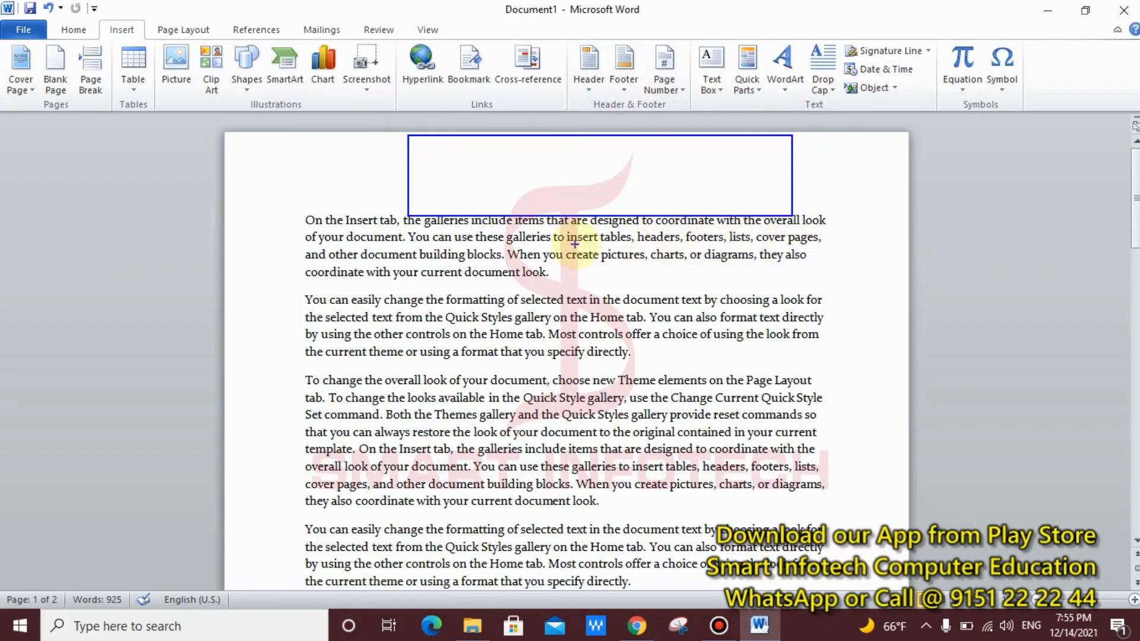
pyautogui.moveTo(575, 192); pyautogui.dragTo(450, 318)
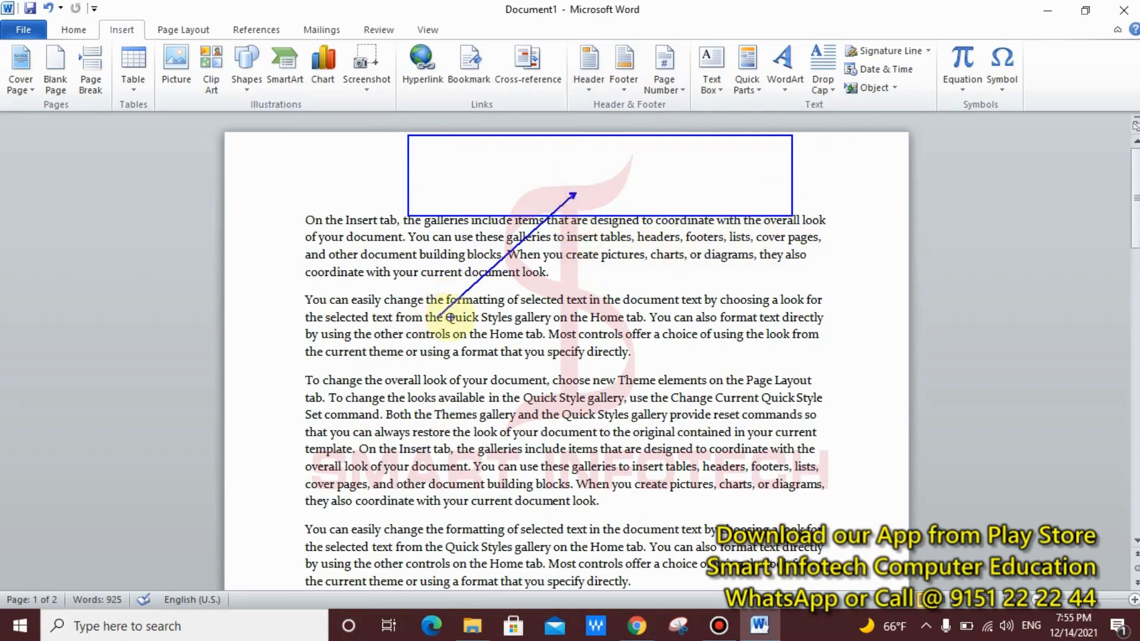
pyautogui.press('Escape')
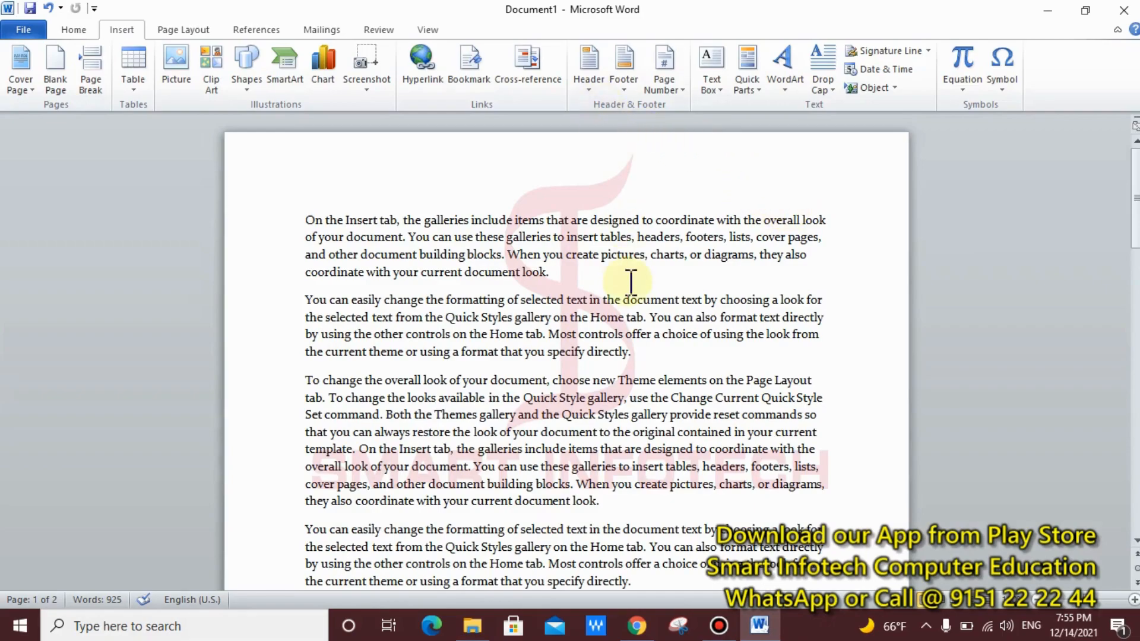
pyautogui.scroll(-14, 630, 282)
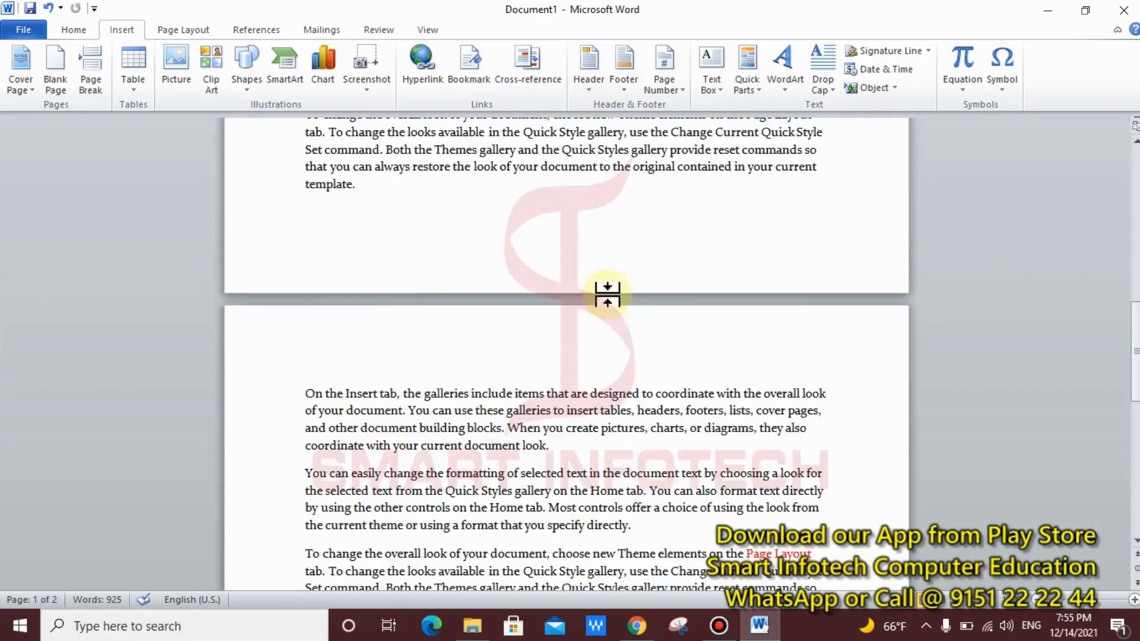
# Step: Select all the text and paste it twice, giving 4 pages and 1,850 words
pyautogui.scroll(-14, 607, 295)
pyautogui.scroll(16, 611, 297)
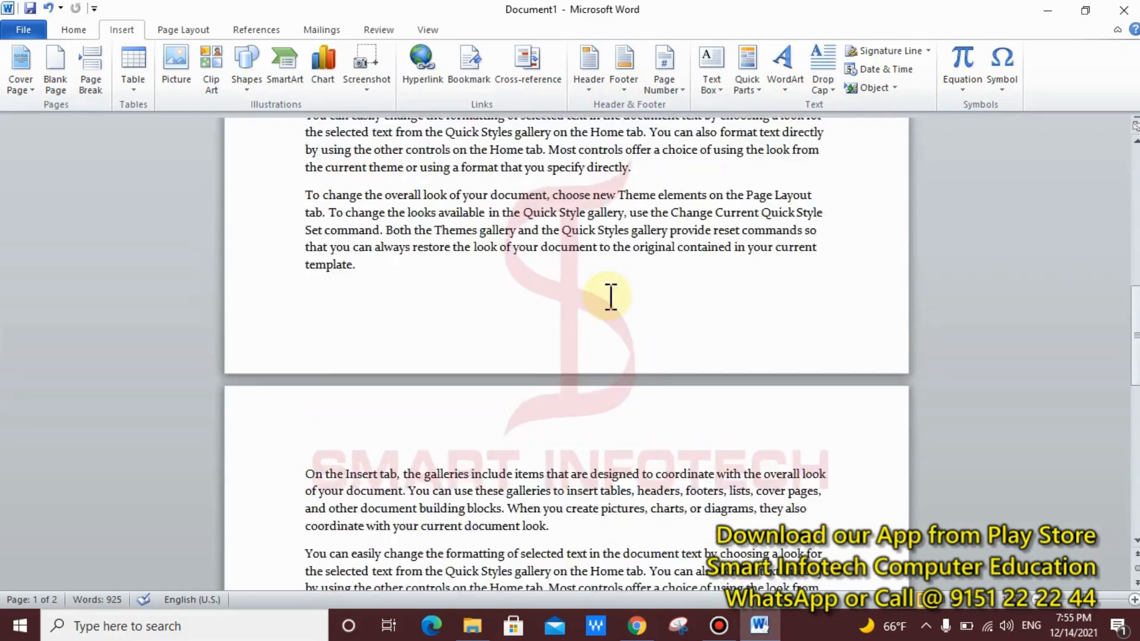
pyautogui.scroll(5, 611, 297)
pyautogui.scroll(5, 611, 295)
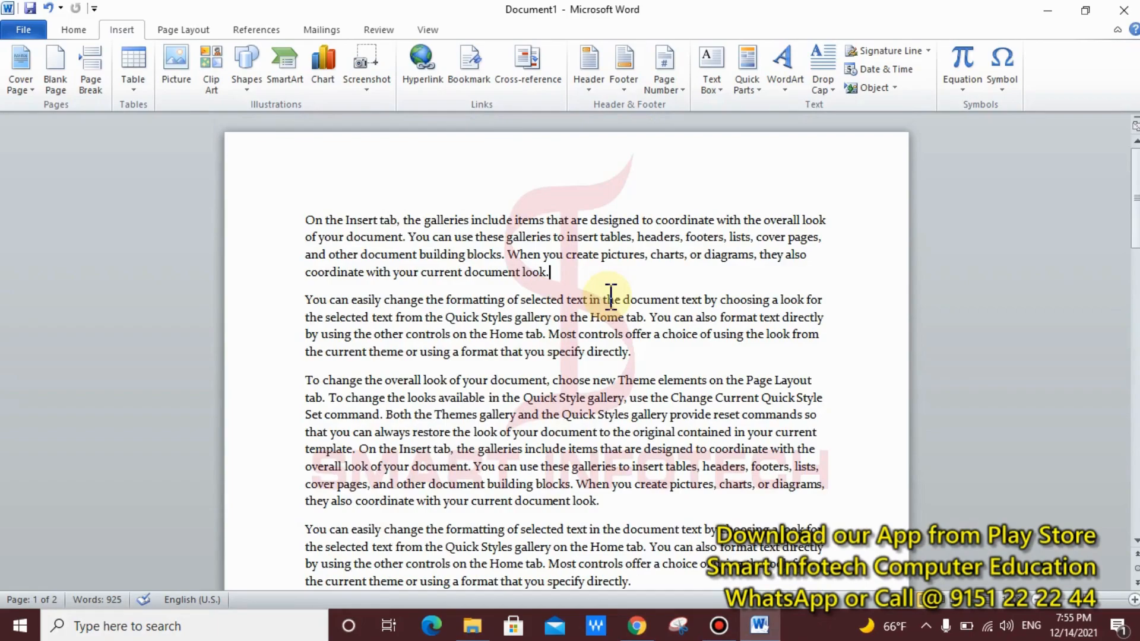
pyautogui.scroll(-4, 628, 368)
pyautogui.scroll(4, 628, 368)
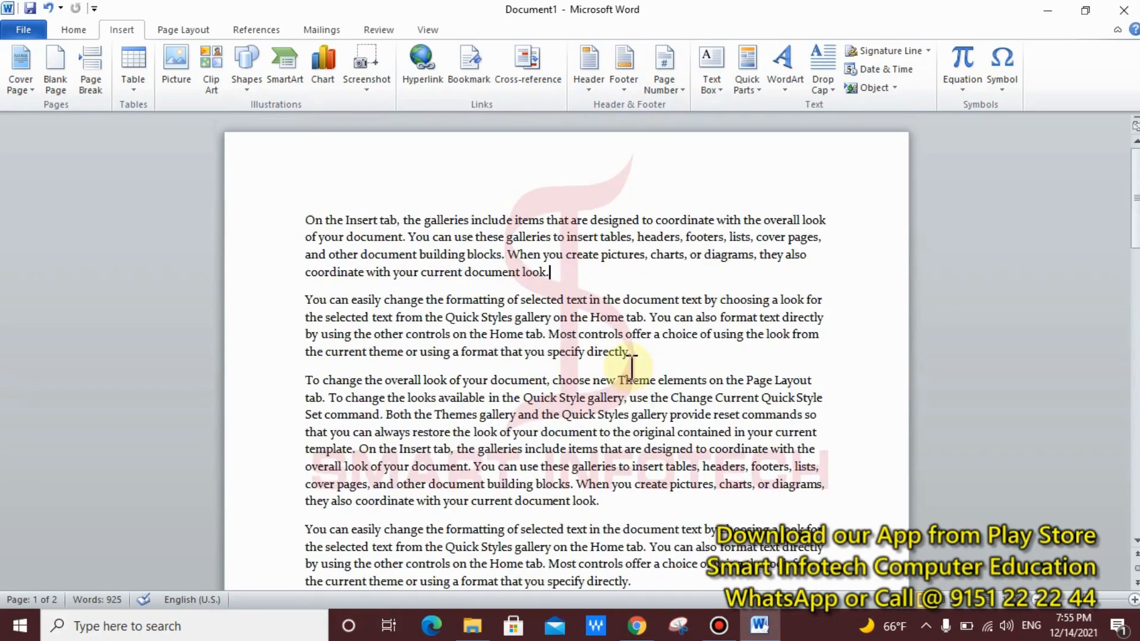
pyautogui.hotkey('ctrl', 'a')
pyautogui.hotkey('ctrl', 'v')
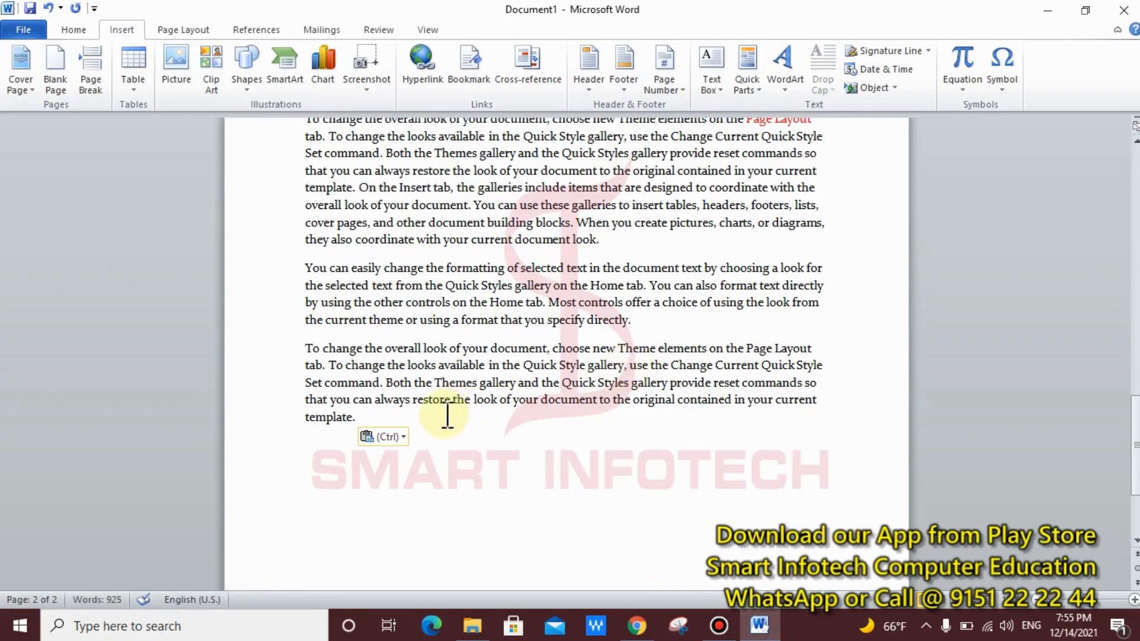
pyautogui.hotkey('ctrl', 'v')
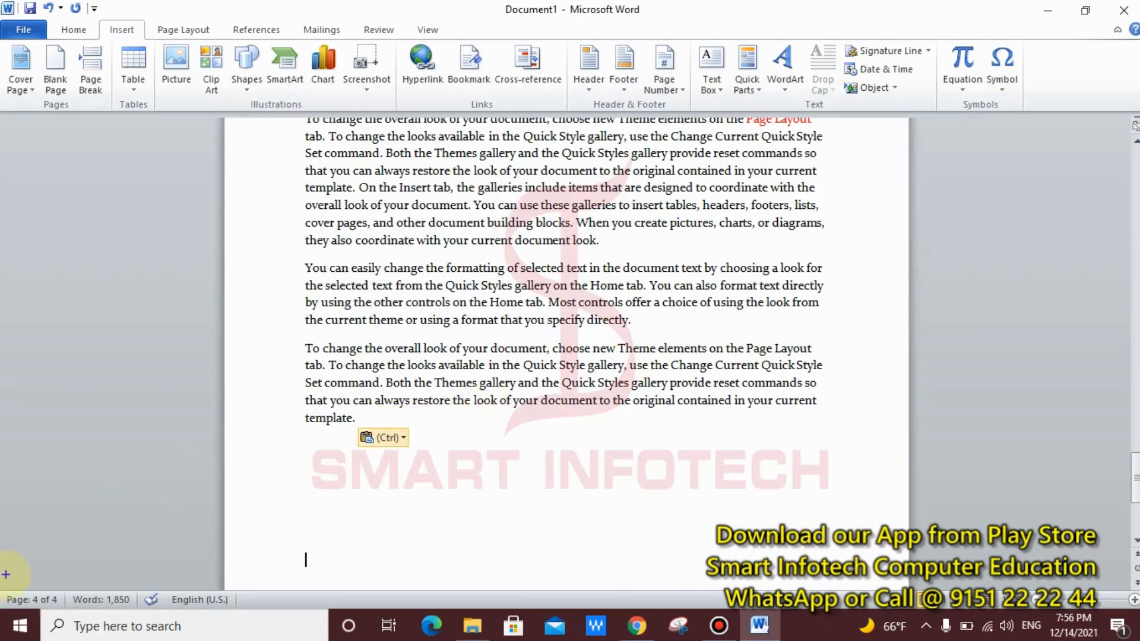
pyautogui.moveTo(6, 574)
pyautogui.mouseDown()
pyautogui.moveTo(26, 594)
pyautogui.moveTo(90, 610)
pyautogui.moveTo(172, 509)
pyautogui.mouseUp()
pyautogui.scroll(1, 397, 429)
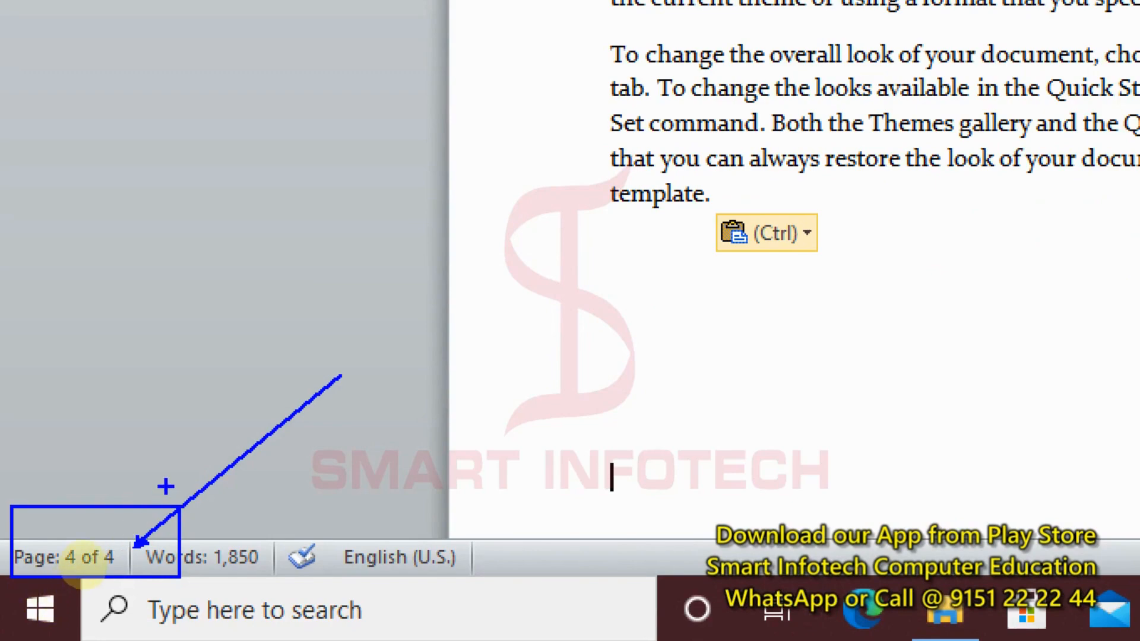
pyautogui.moveTo(112, 540)
pyautogui.mouseDown()
pyautogui.moveTo(244, 496)
pyautogui.moveTo(220, 482)
pyautogui.moveTo(191, 402)
pyautogui.mouseUp()
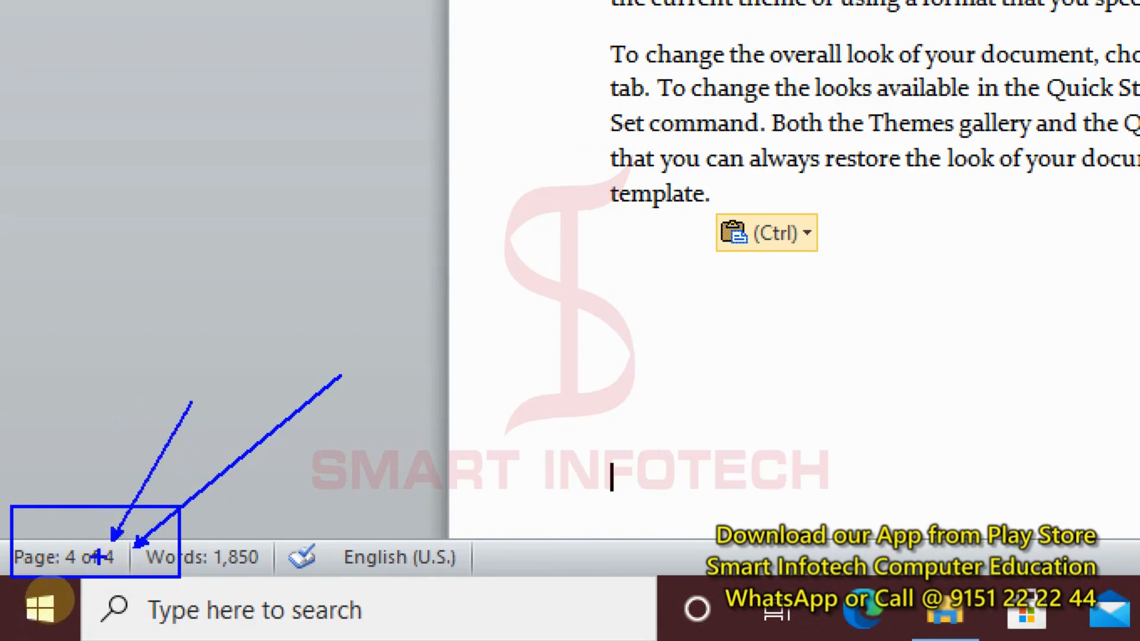
pyautogui.moveTo(68, 538); pyautogui.dragTo(81, 435)
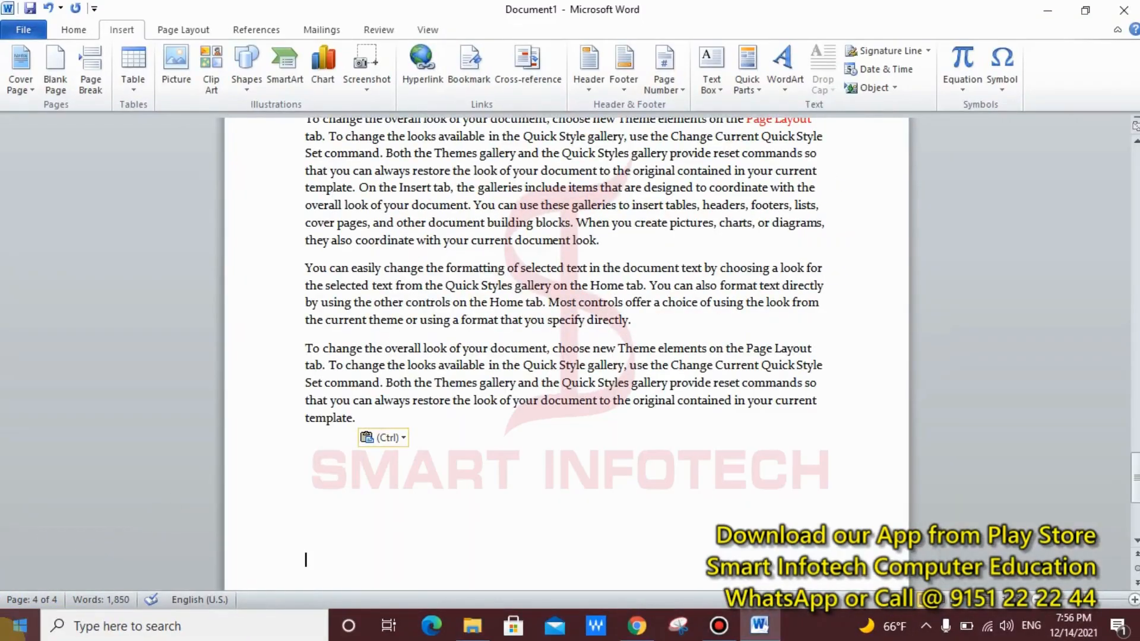
# Step: With the cursor in page 1's text, show the built-in header designs gallery
pyautogui.scroll(10, 946, 358)
pyautogui.scroll(12, 473, 500)
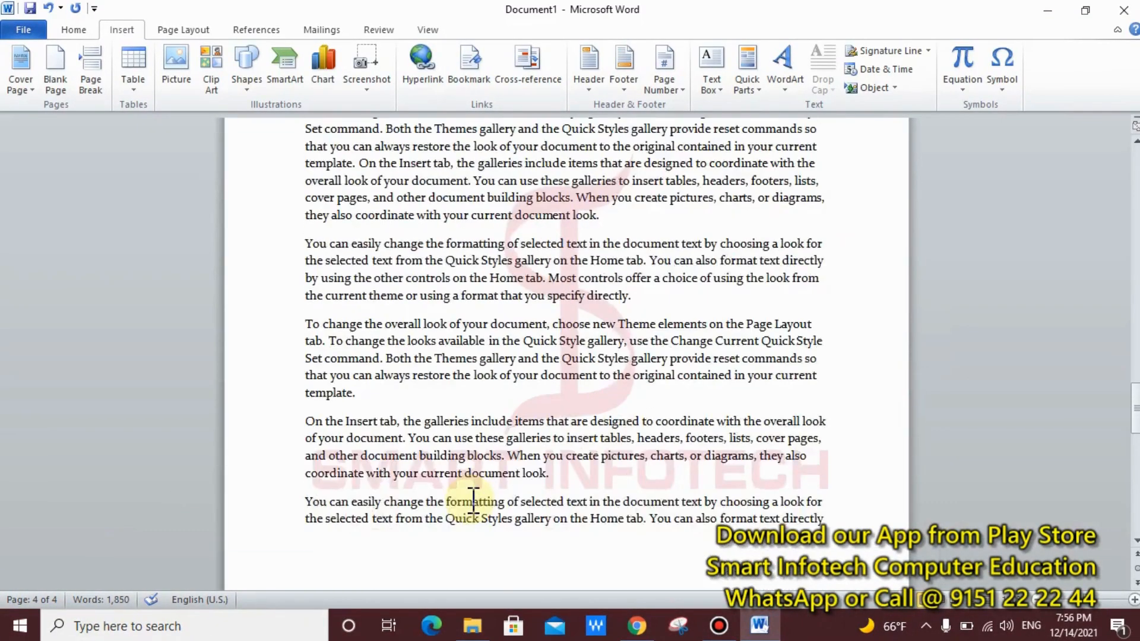
pyautogui.scroll(12, 473, 501)
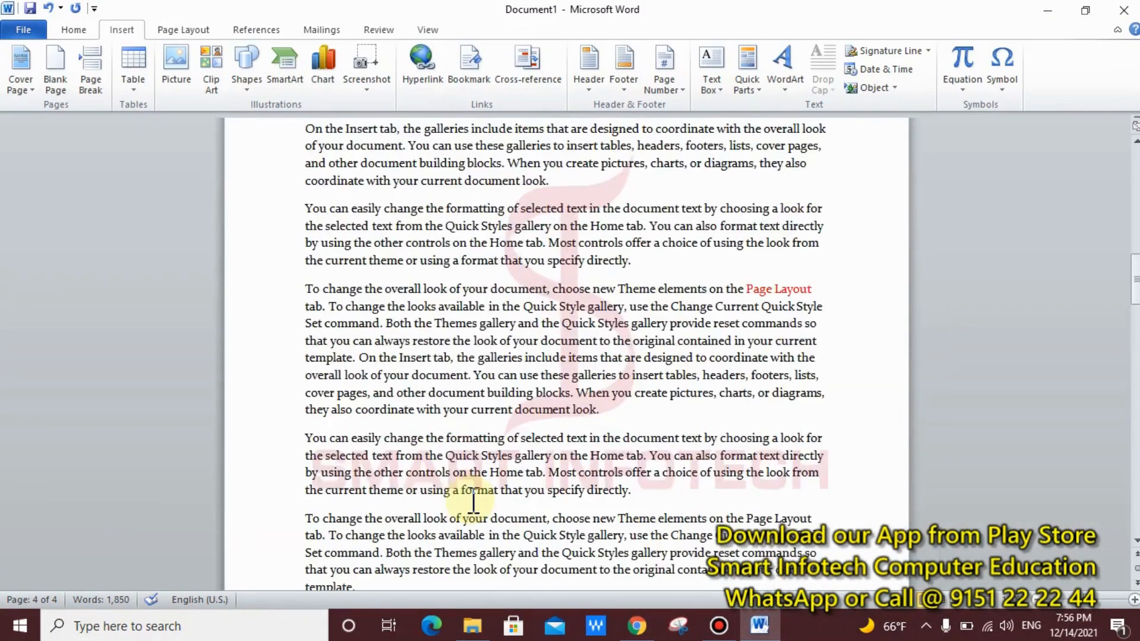
pyautogui.scroll(2, 473, 501)
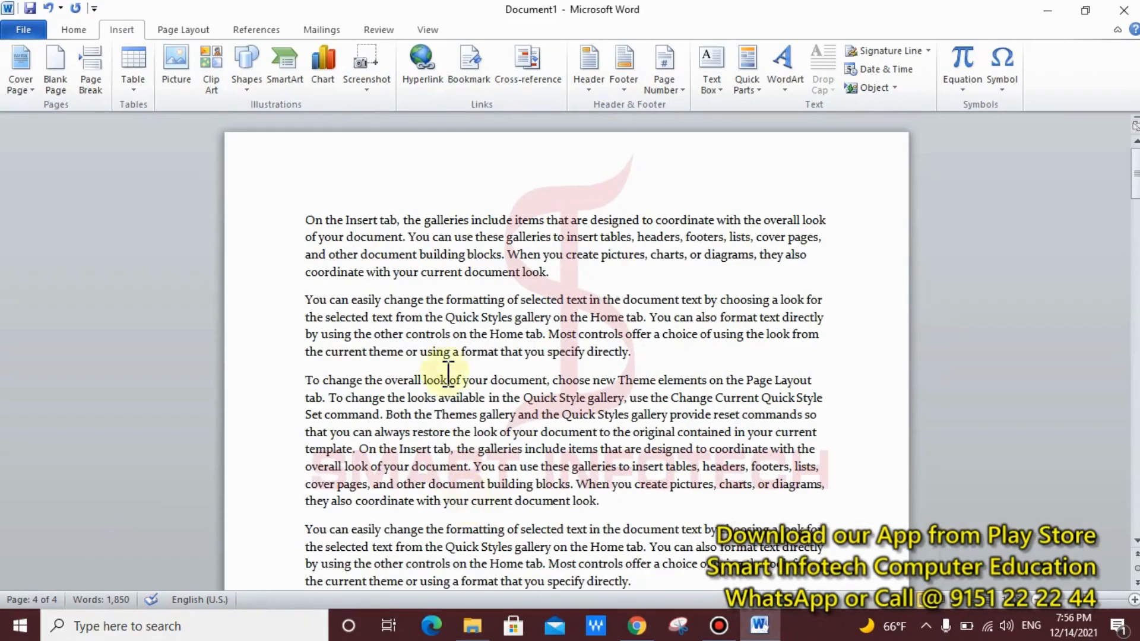
pyautogui.click(437, 354)
pyautogui.click(596, 89)
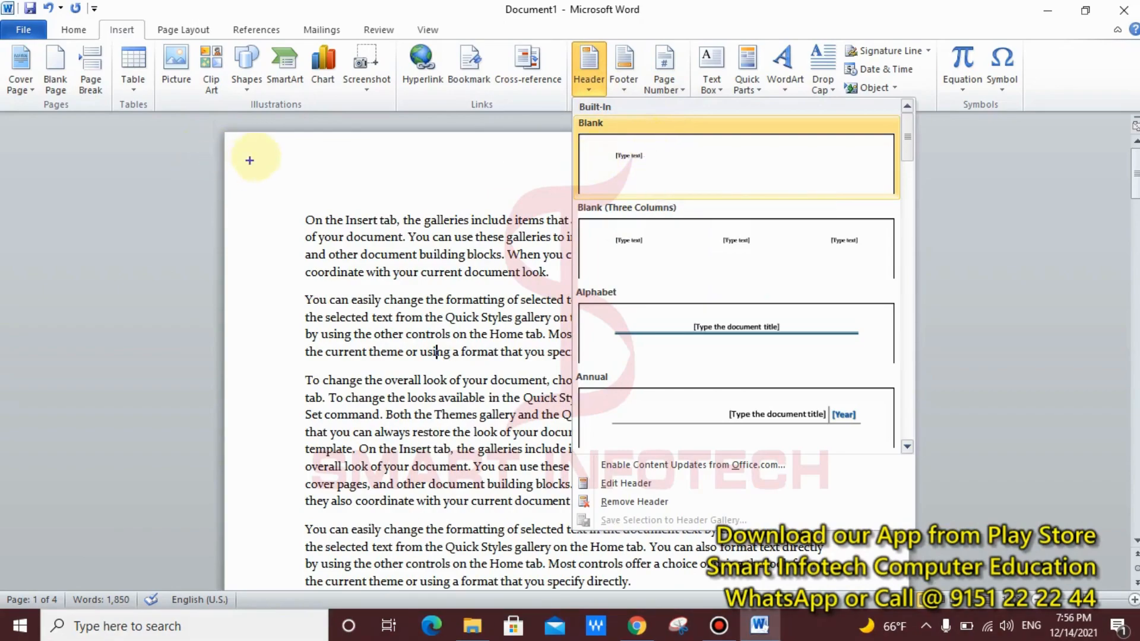
# Step: Look over the header designs, then insert the Alphabet header on page 1
pyautogui.moveTo(282, 149); pyautogui.dragTo(380, 180)
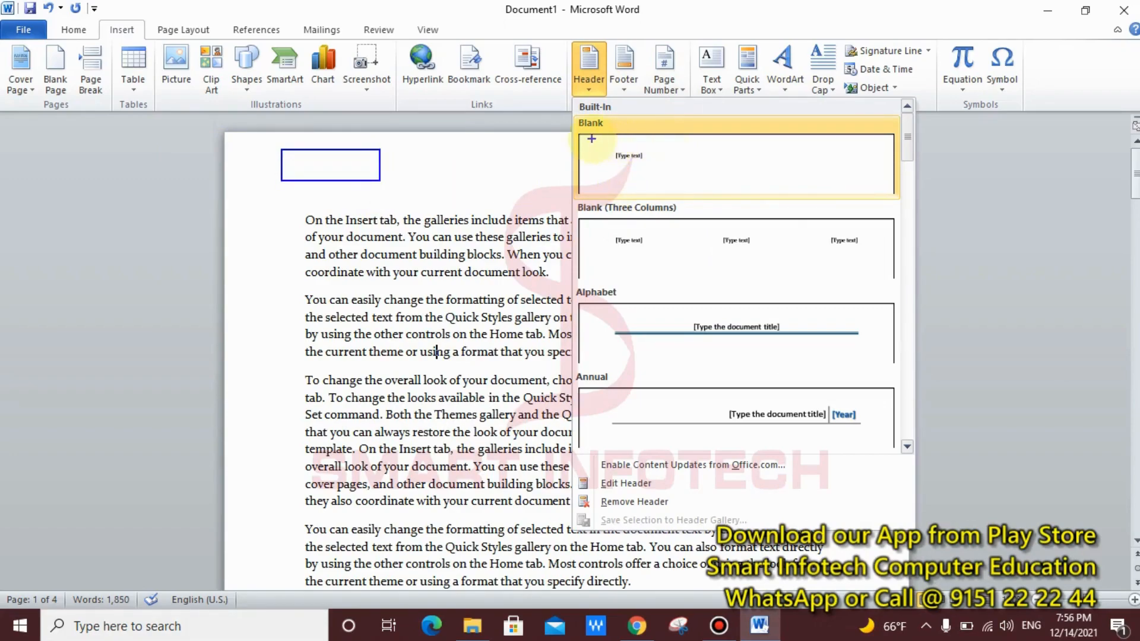
pyautogui.moveTo(592, 139); pyautogui.dragTo(661, 166)
pyautogui.moveTo(587, 217); pyautogui.dragTo(890, 252)
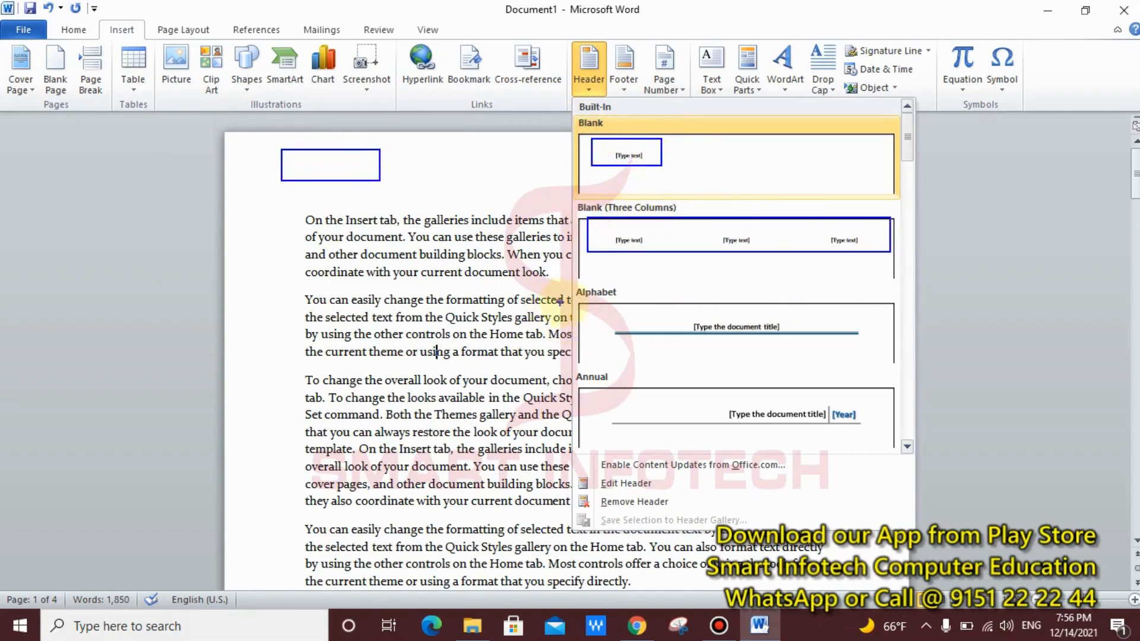
pyautogui.moveTo(607, 311)
pyautogui.mouseDown()
pyautogui.moveTo(796, 351)
pyautogui.moveTo(867, 351)
pyautogui.mouseUp()
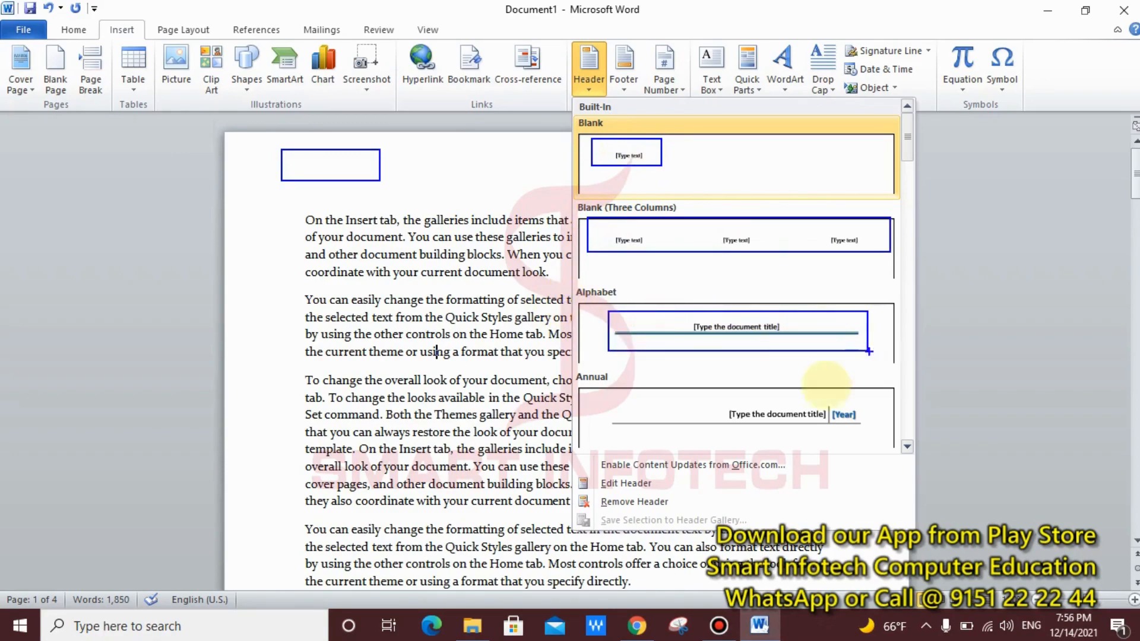
pyautogui.moveTo(706, 393)
pyautogui.mouseDown()
pyautogui.moveTo(812, 430)
pyautogui.moveTo(867, 431)
pyautogui.mouseUp()
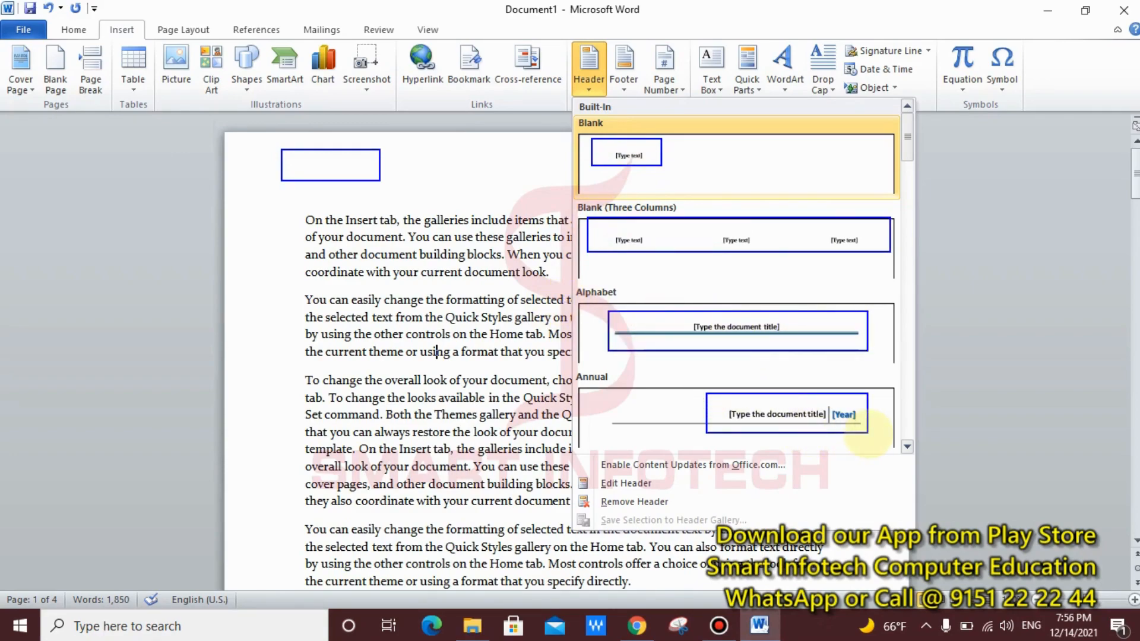
pyautogui.press('Escape')
pyautogui.click(594, 82)
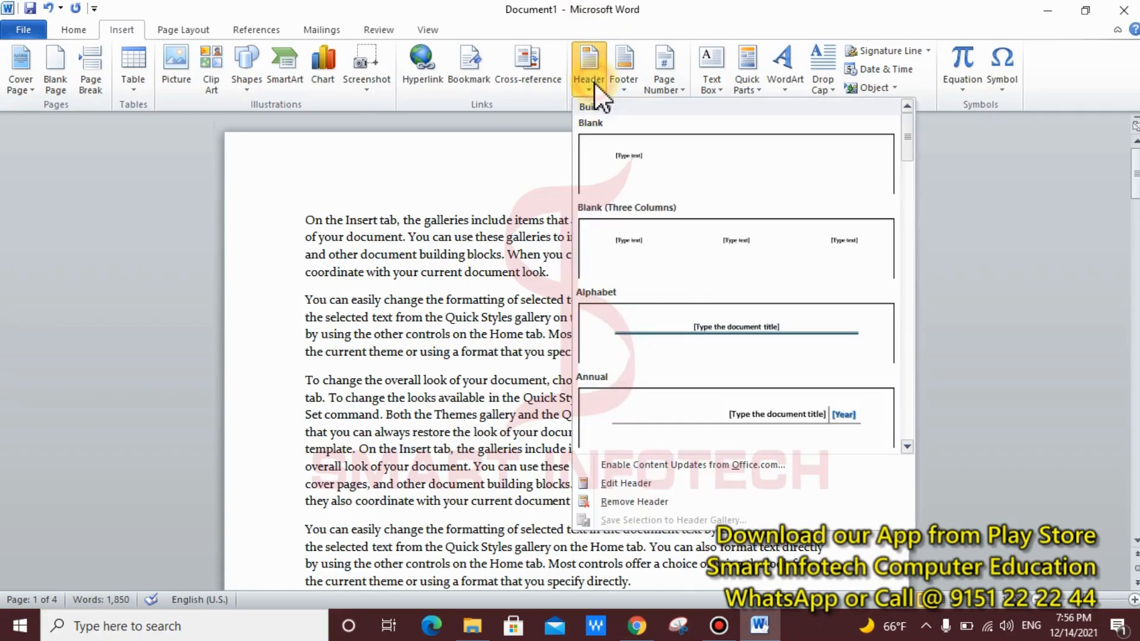
pyautogui.click(758, 321)
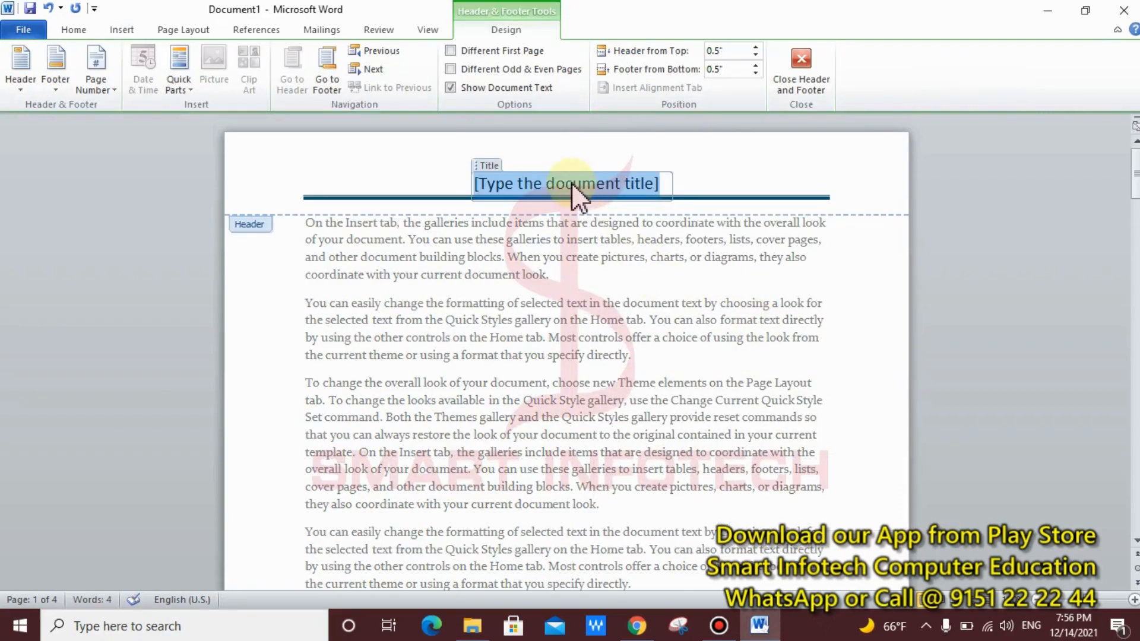
# Step: Enter 'Welcome to Smart Infotech' as the Alphabet header's title
pyautogui.write('Wel')
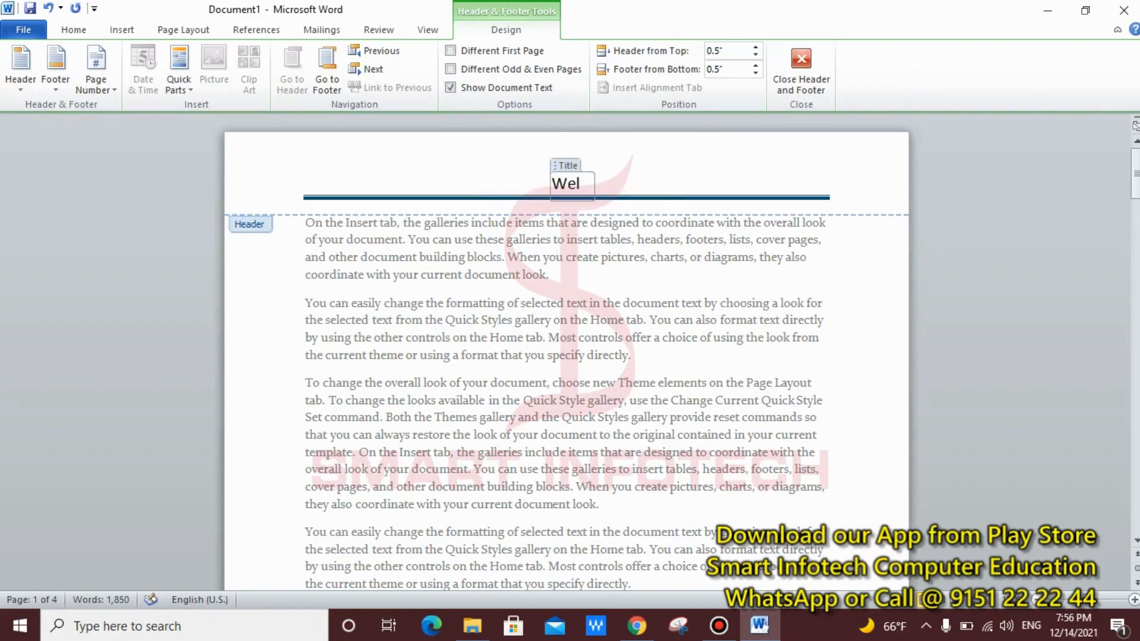
pyautogui.write('come to ')
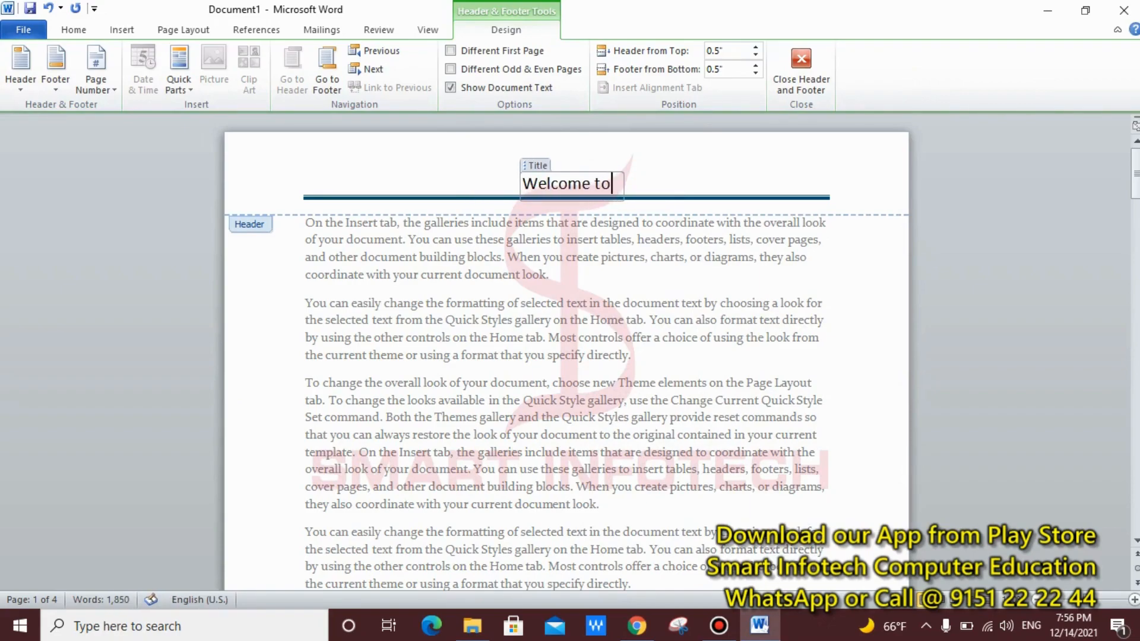
pyautogui.write('Smart ')
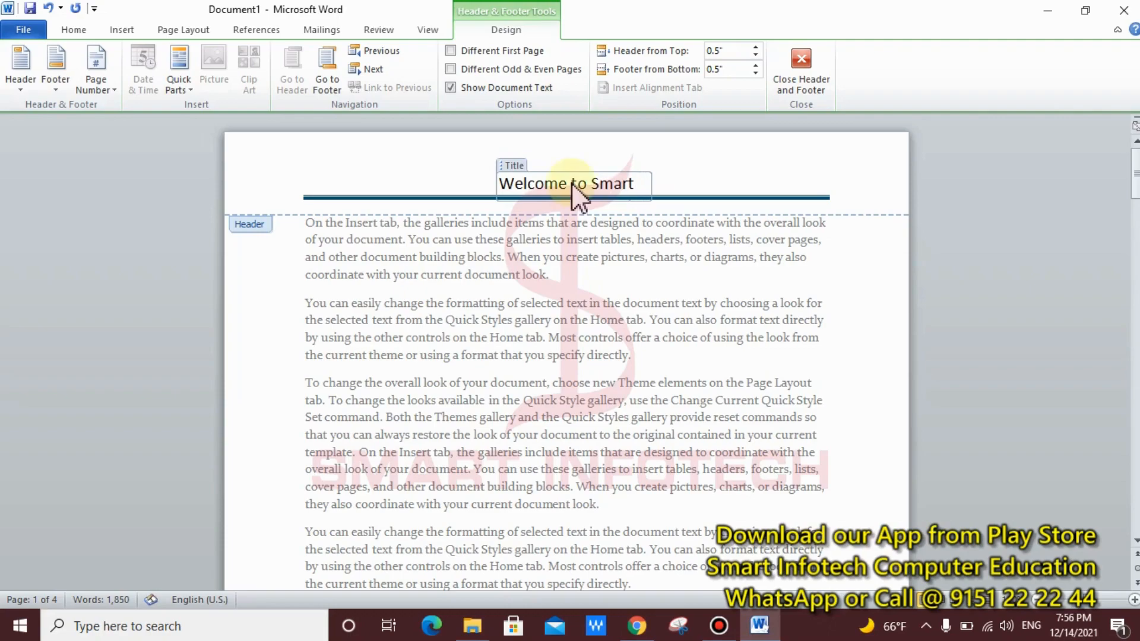
pyautogui.write('Infotech')
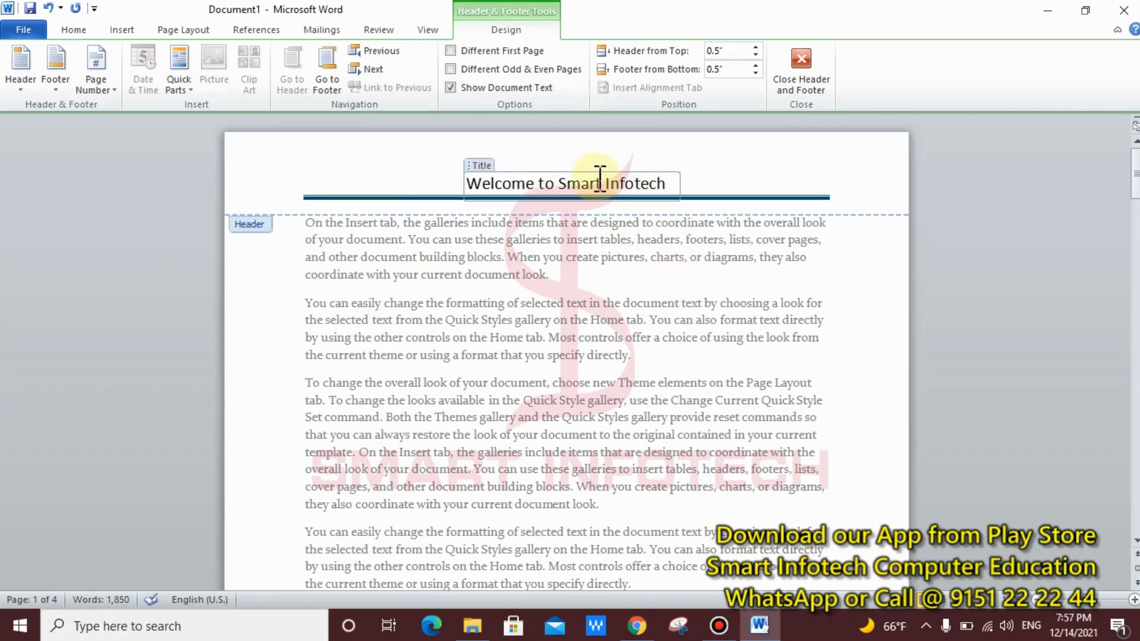
pyautogui.moveTo(459, 152); pyautogui.dragTo(836, 224)
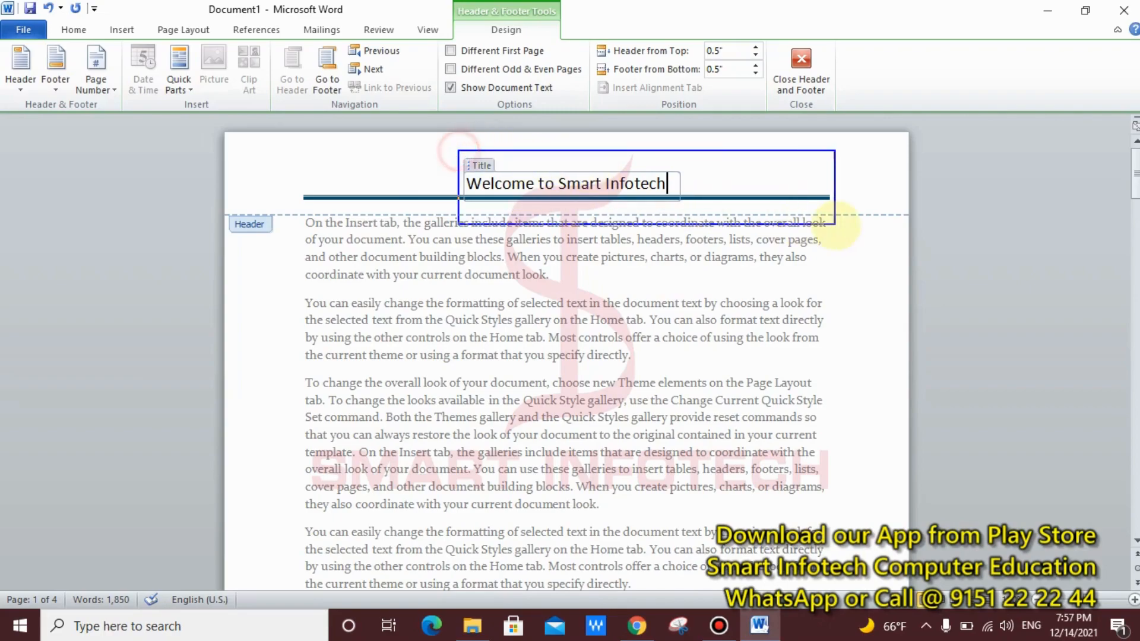
pyautogui.moveTo(292, 232)
pyautogui.mouseDown()
pyautogui.moveTo(309, 270)
pyautogui.moveTo(758, 451)
pyautogui.mouseUp()
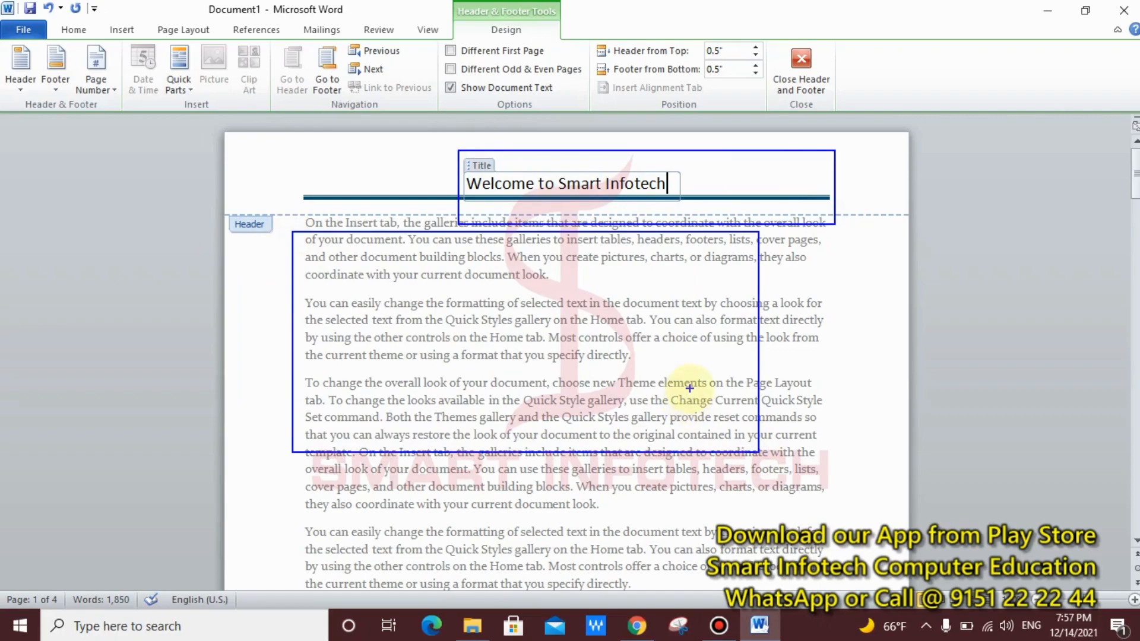
pyautogui.press('Escape')
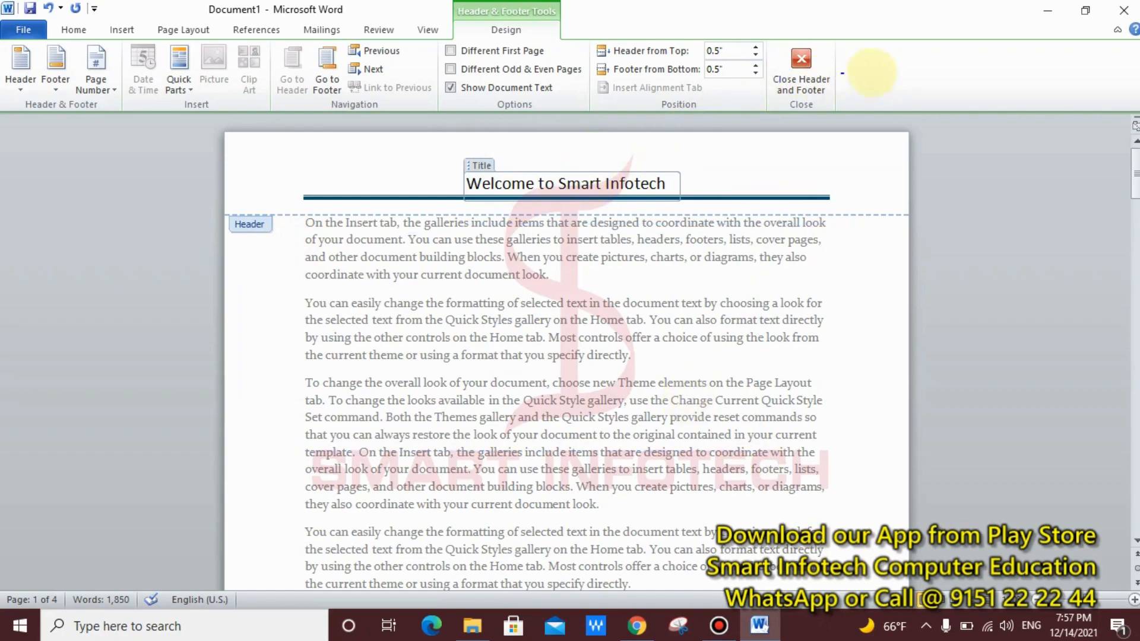
pyautogui.moveTo(895, 56); pyautogui.dragTo(735, 121)
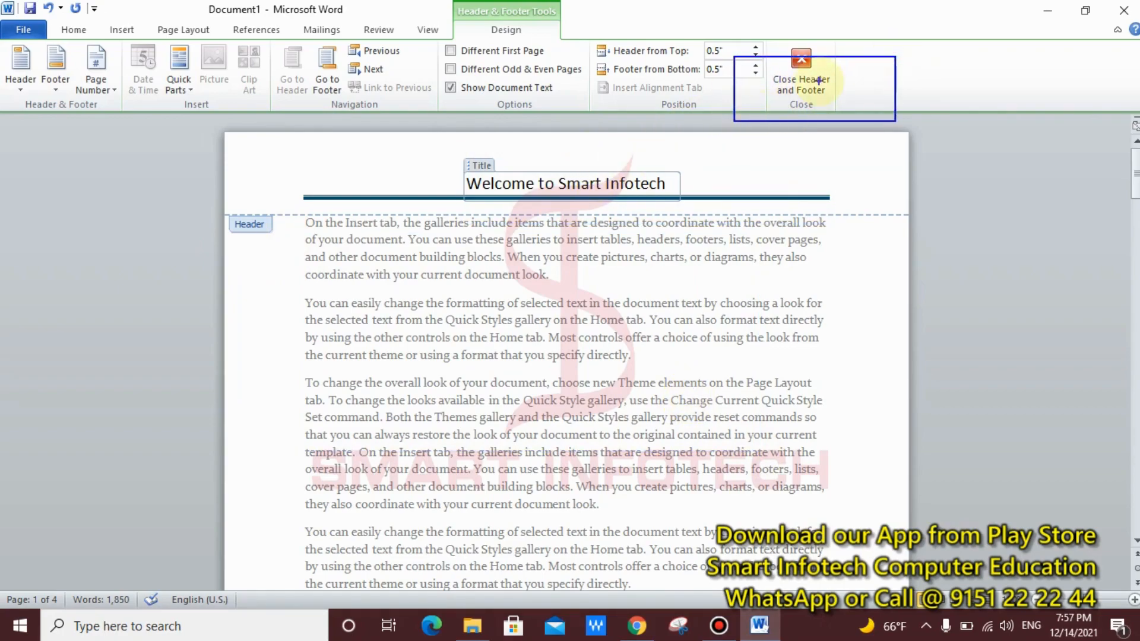
pyautogui.hotkey('ctrl', 'z')
pyautogui.moveTo(859, 19); pyautogui.dragTo(751, 125)
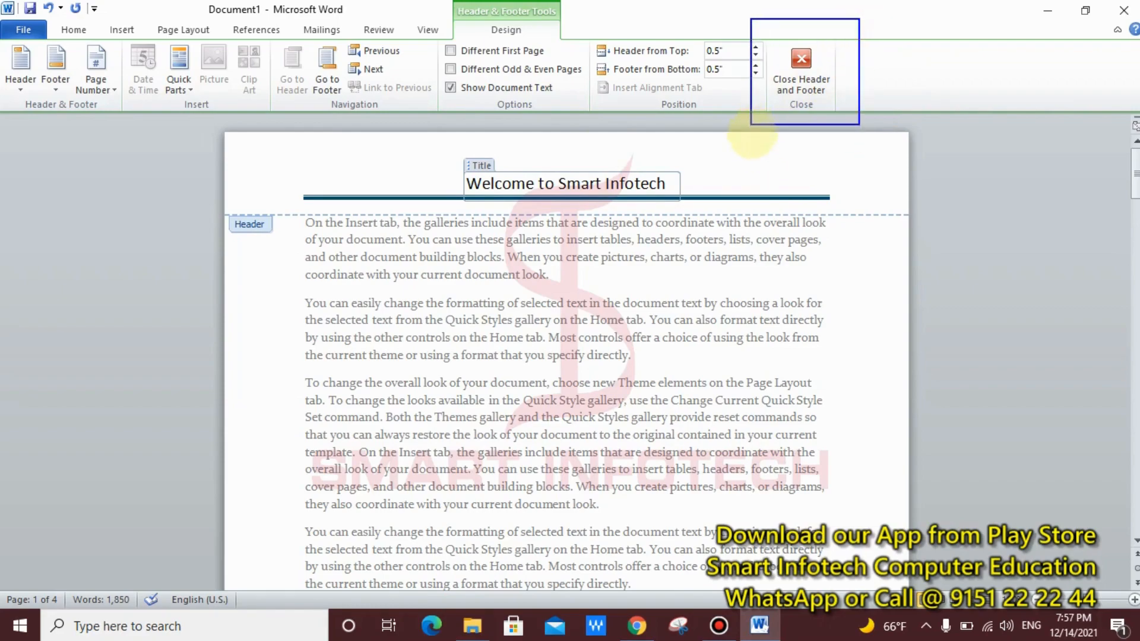
pyautogui.press('Escape')
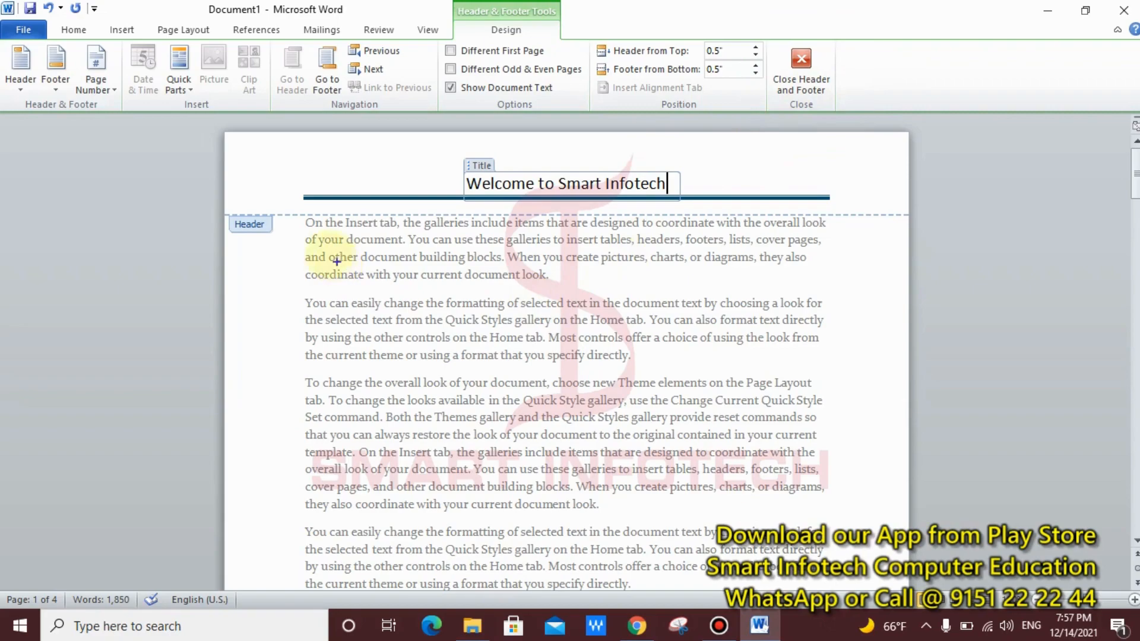
pyautogui.moveTo(274, 219); pyautogui.dragTo(848, 538)
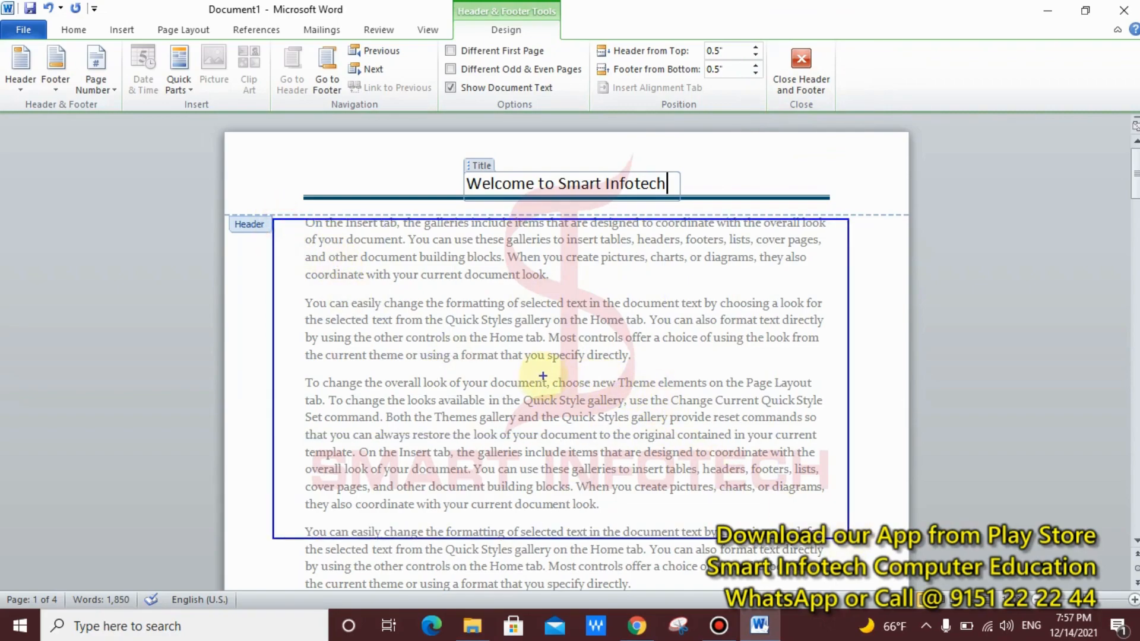
pyautogui.press('Escape')
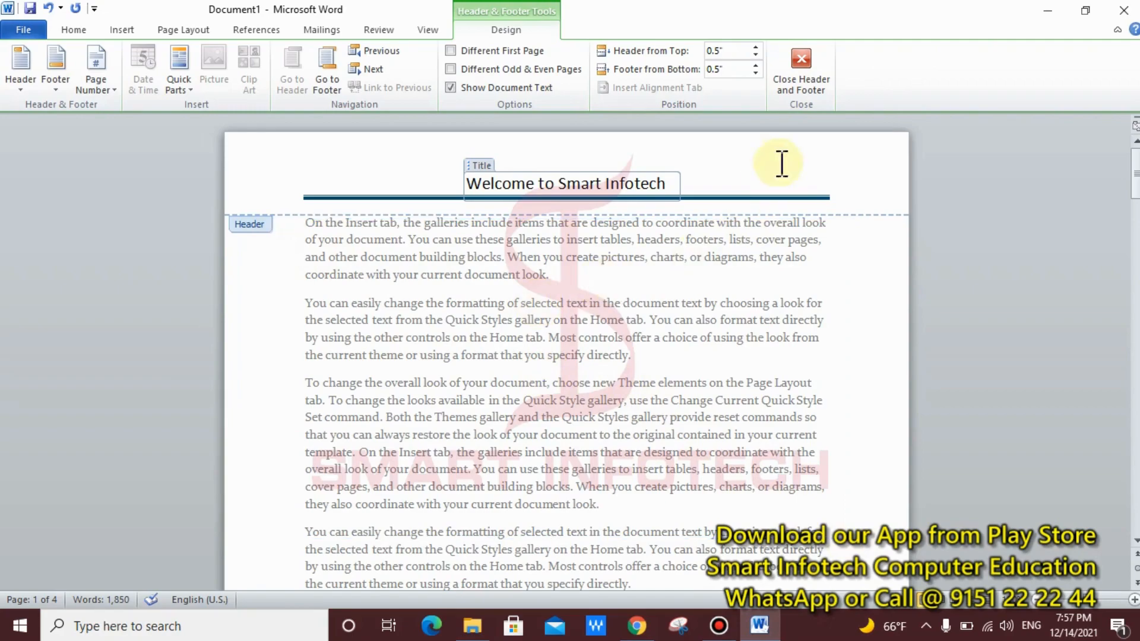
# Step: Close the header, reopen it twice by double-clicking, and return to the body text each time
pyautogui.click(799, 83)
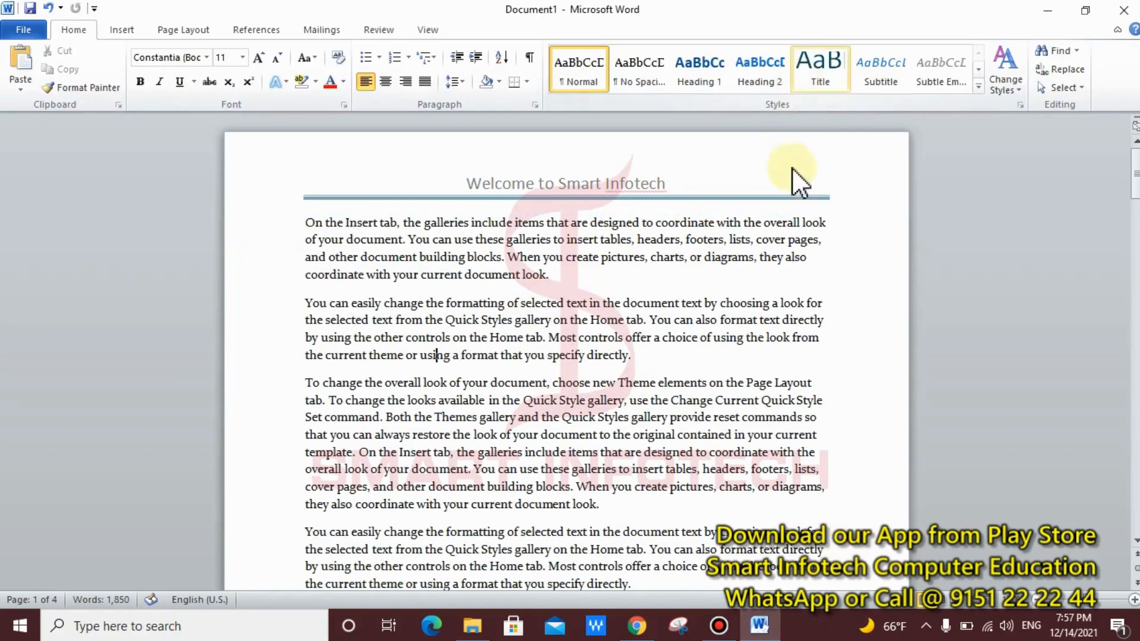
pyautogui.doubleClick(585, 186)
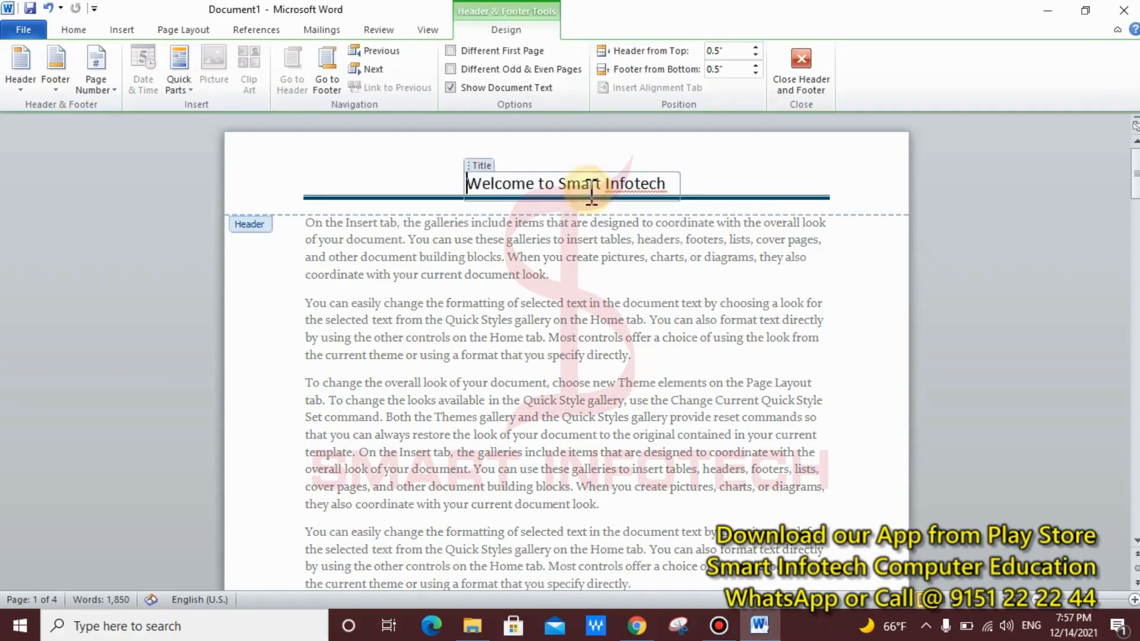
pyautogui.doubleClick(494, 341)
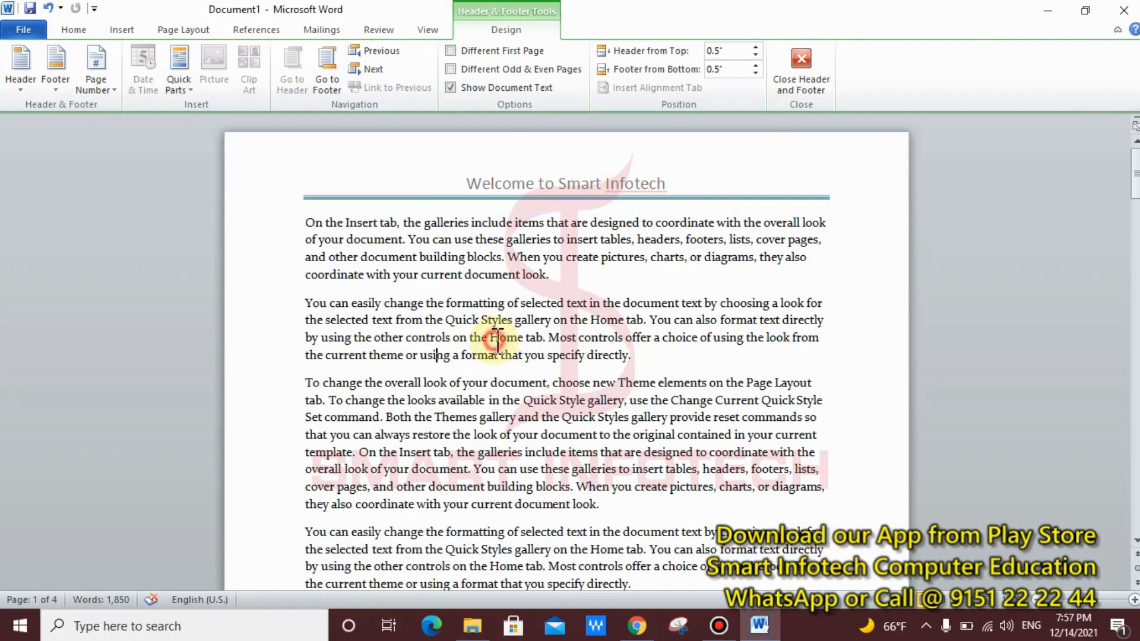
pyautogui.doubleClick(578, 187)
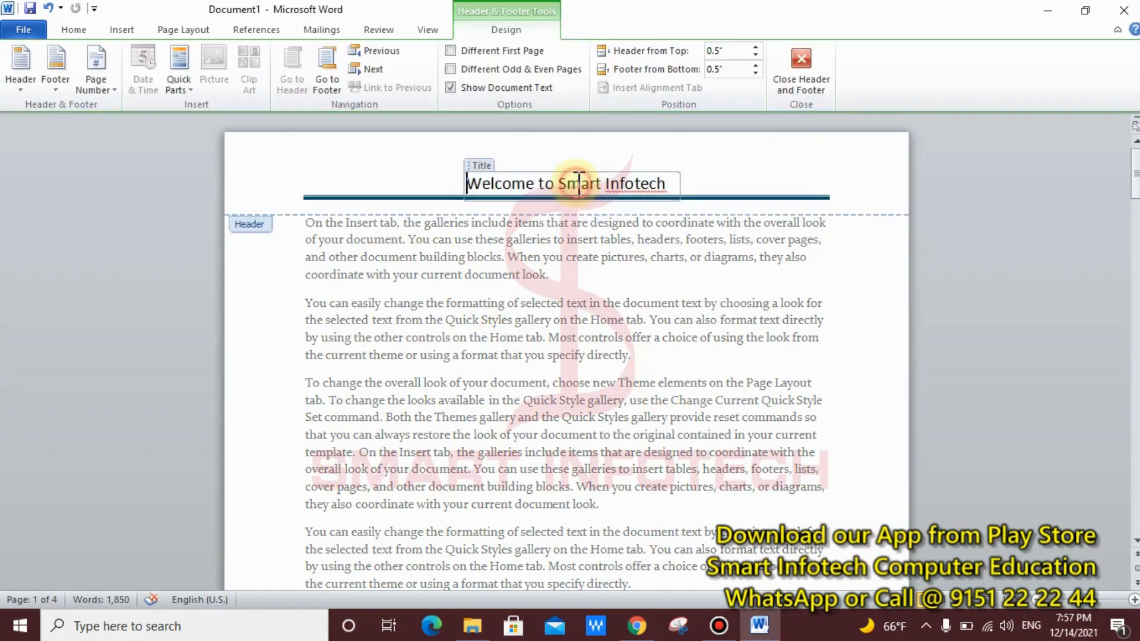
pyautogui.doubleClick(507, 330)
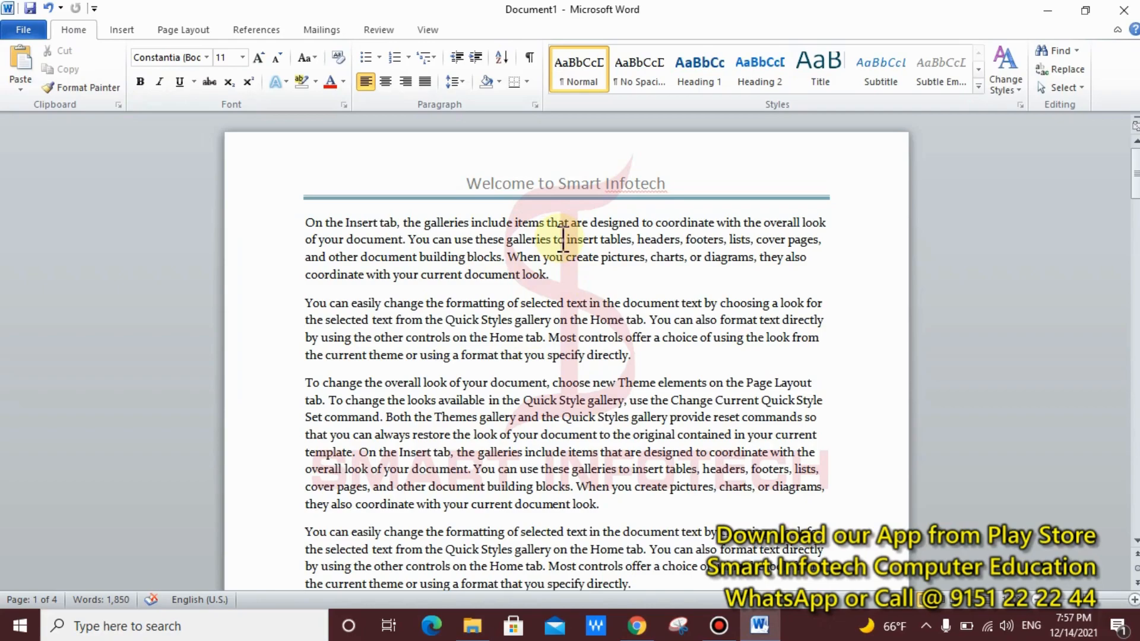
pyautogui.scroll(-13, 563, 239)
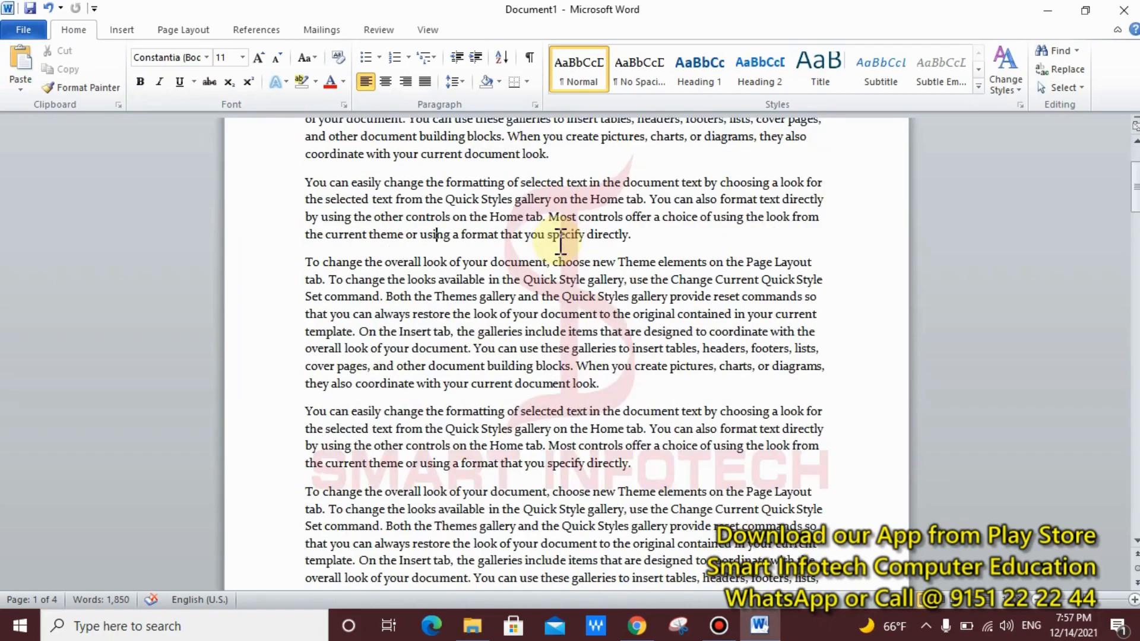
pyautogui.scroll(-4, 560, 241)
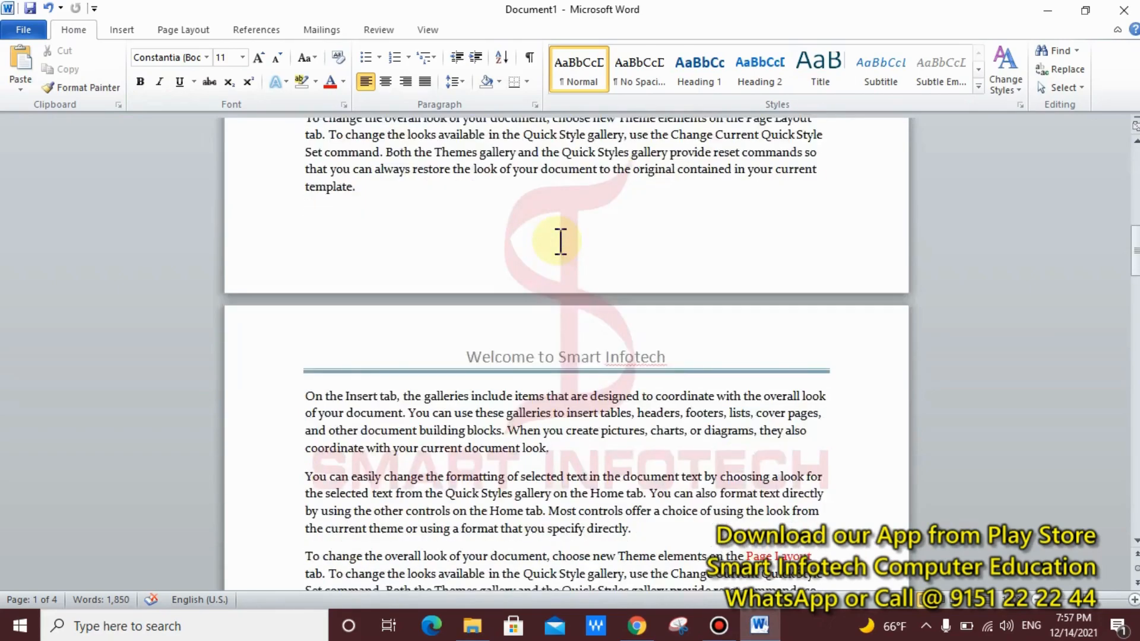
pyautogui.scroll(-8, 560, 240)
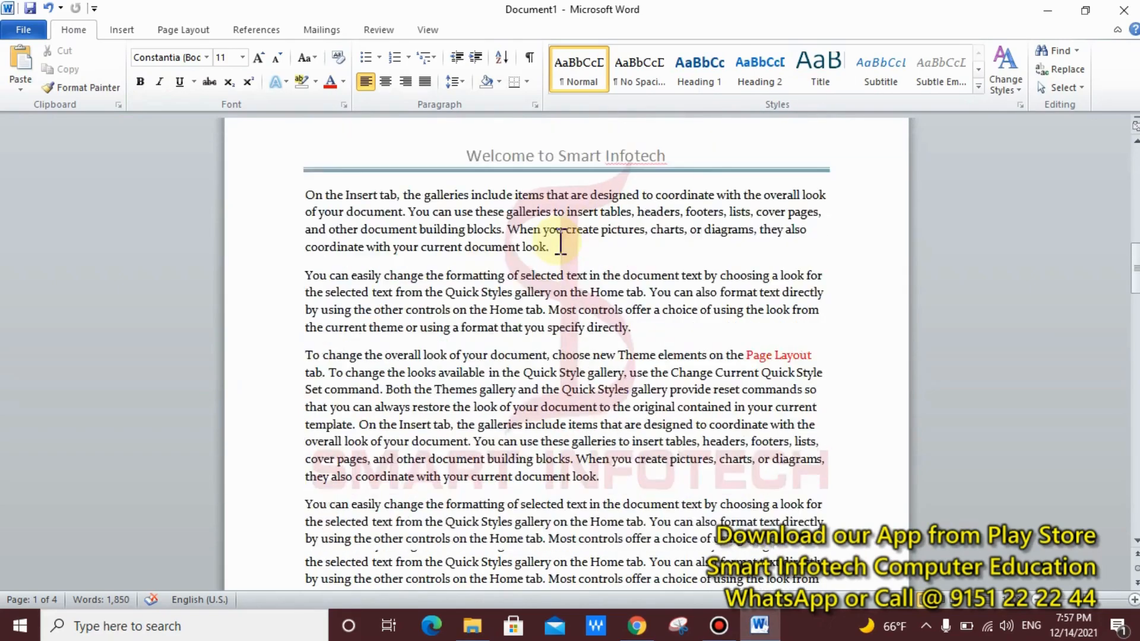
pyautogui.scroll(-5, 560, 240)
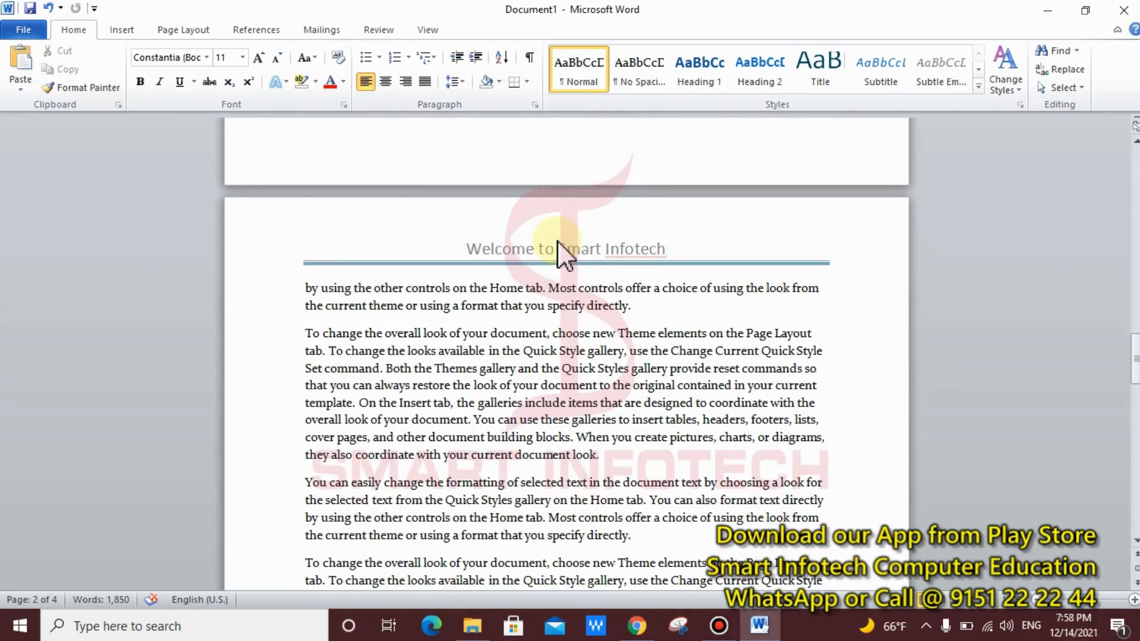
pyautogui.scroll(-10, 560, 250)
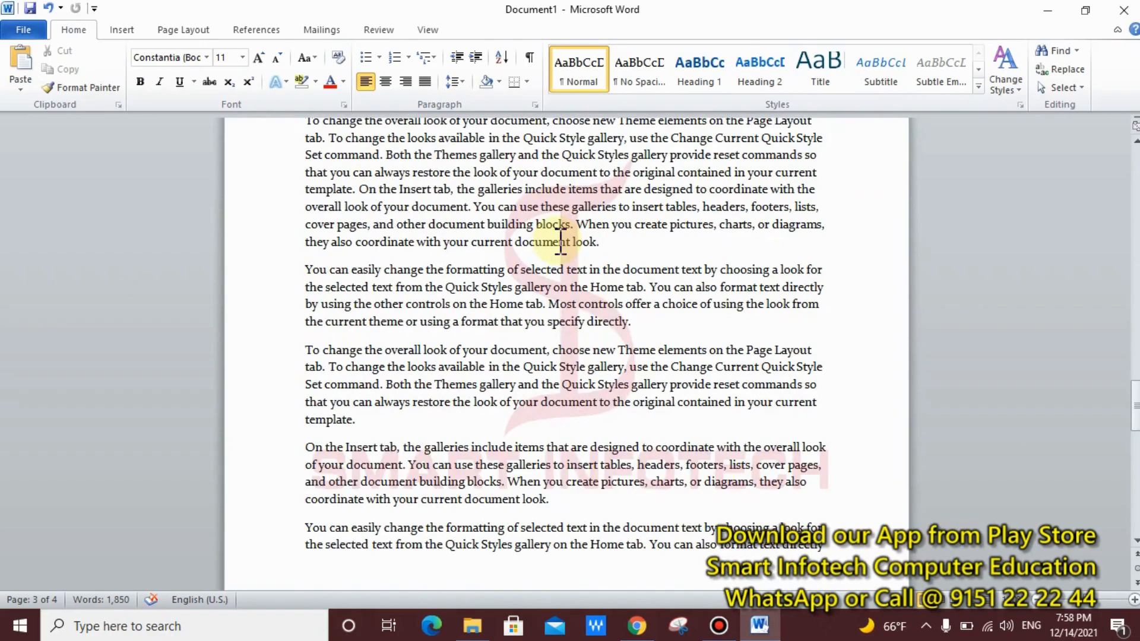
pyautogui.scroll(-6, 560, 241)
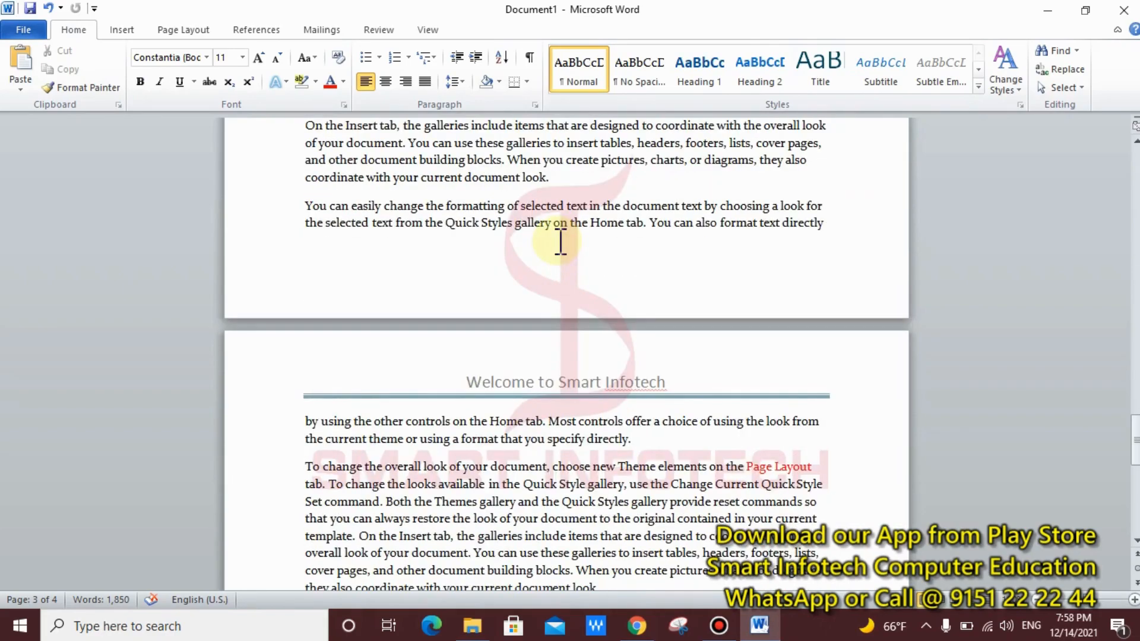
pyautogui.scroll(-2, 560, 241)
pyautogui.scroll(-3, 557, 240)
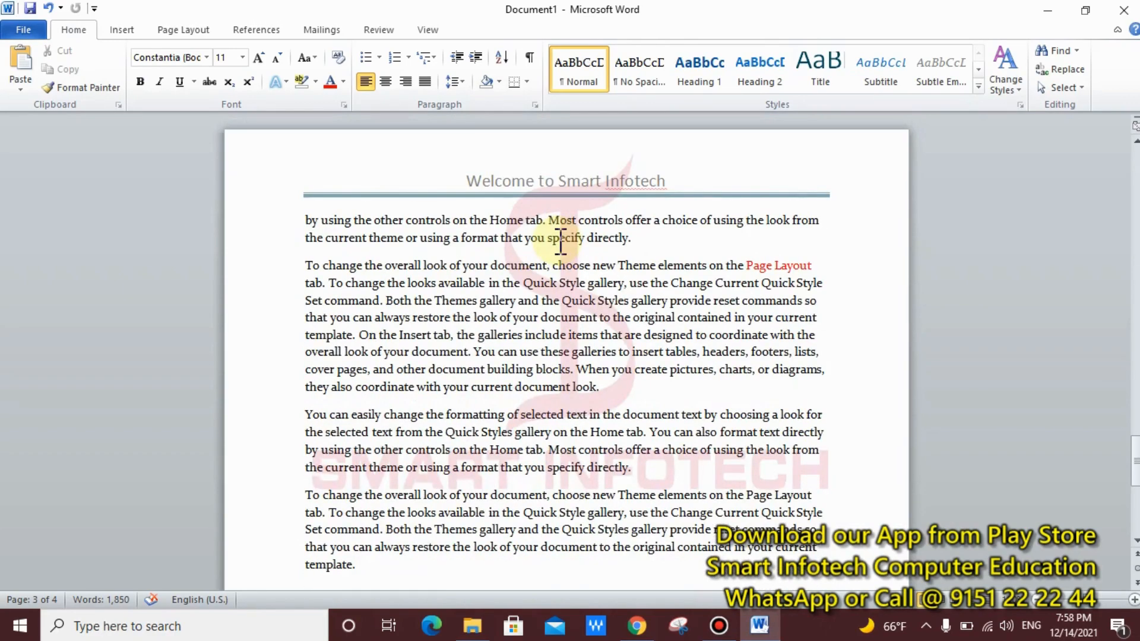
pyautogui.scroll(15, 560, 240)
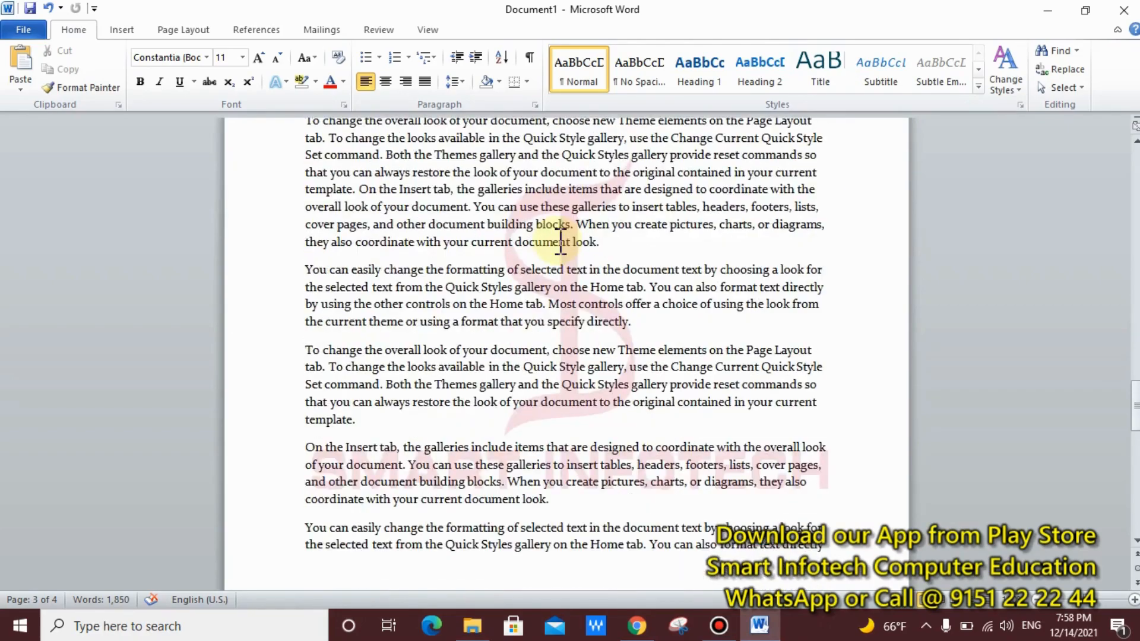
pyautogui.scroll(15, 561, 240)
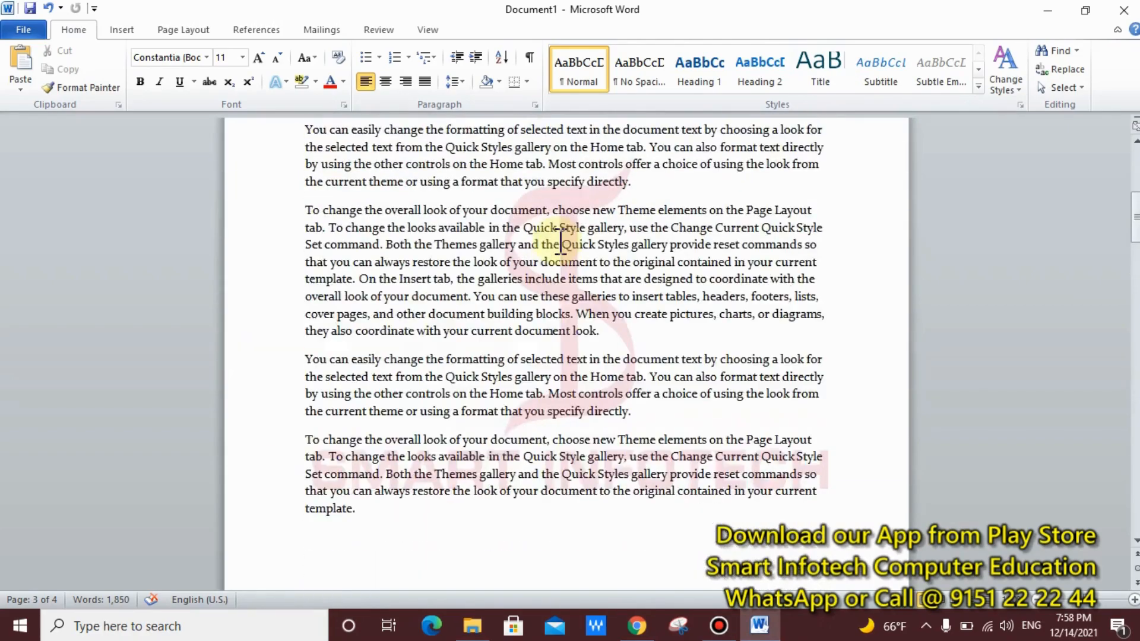
pyautogui.scroll(3, 560, 240)
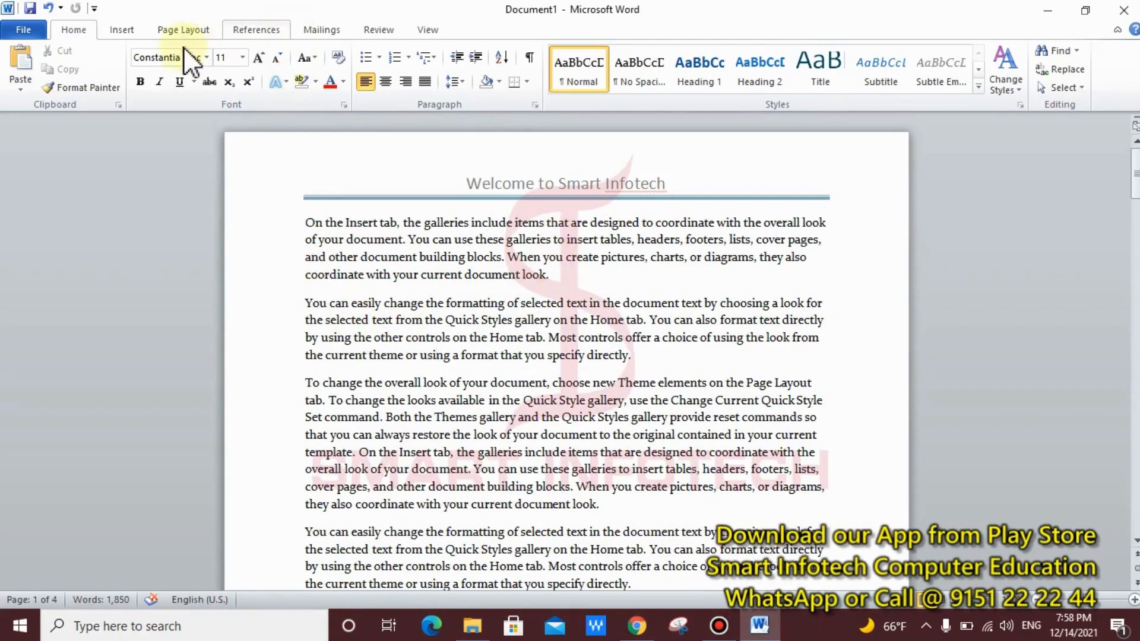
# Step: Insert the Alphabet footer, replace its placeholder with 'All The Best', and return to the body
pyautogui.click(113, 30)
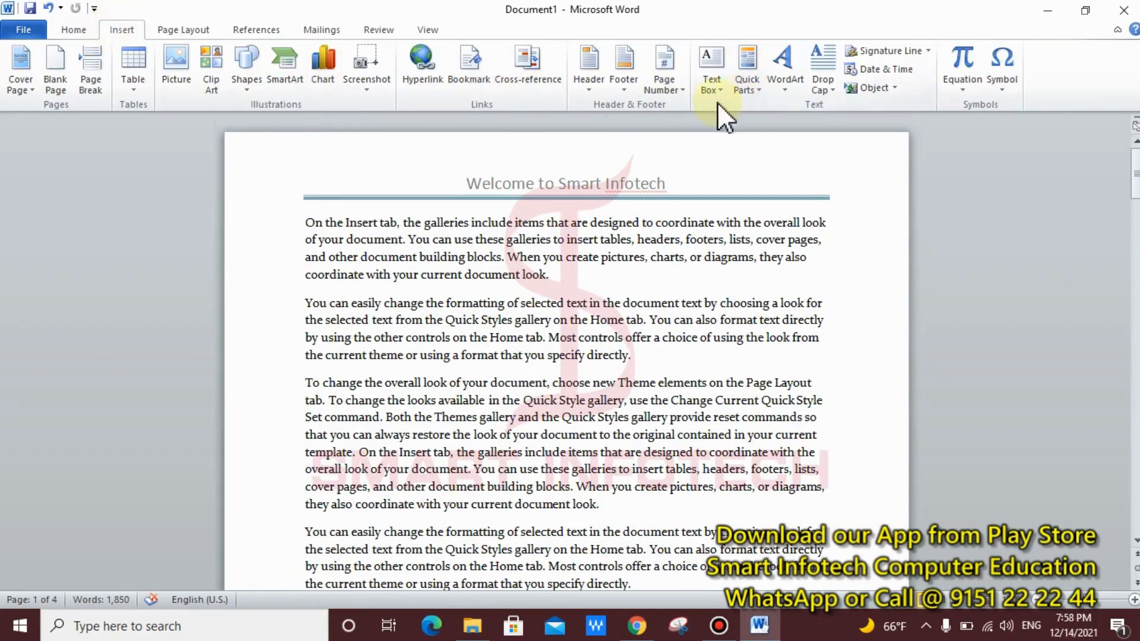
pyautogui.click(632, 94)
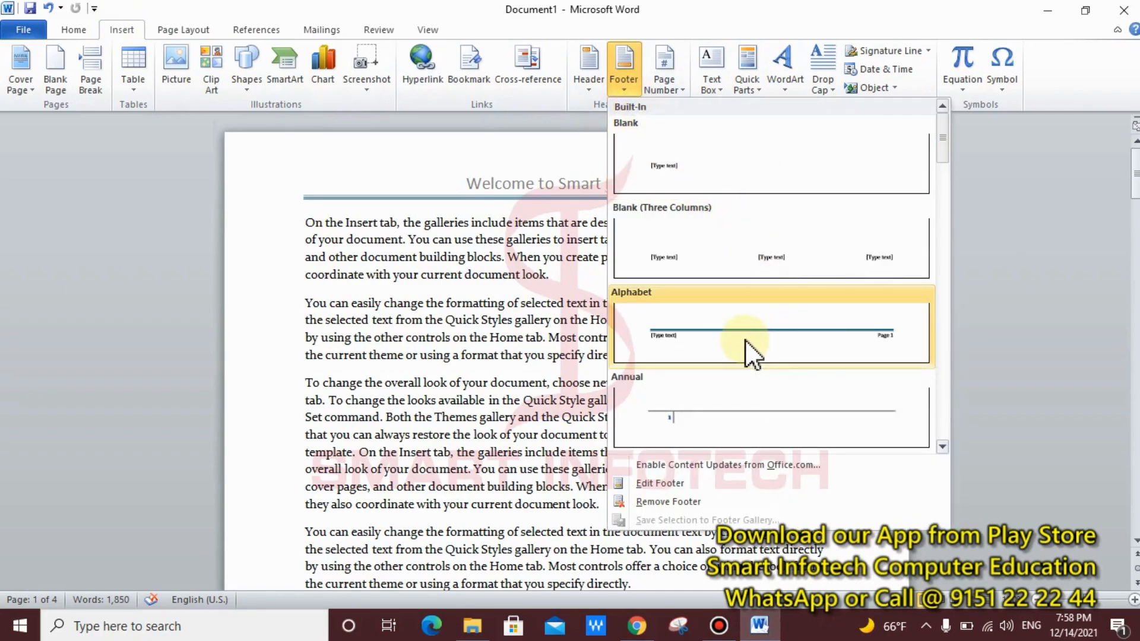
pyautogui.click(749, 354)
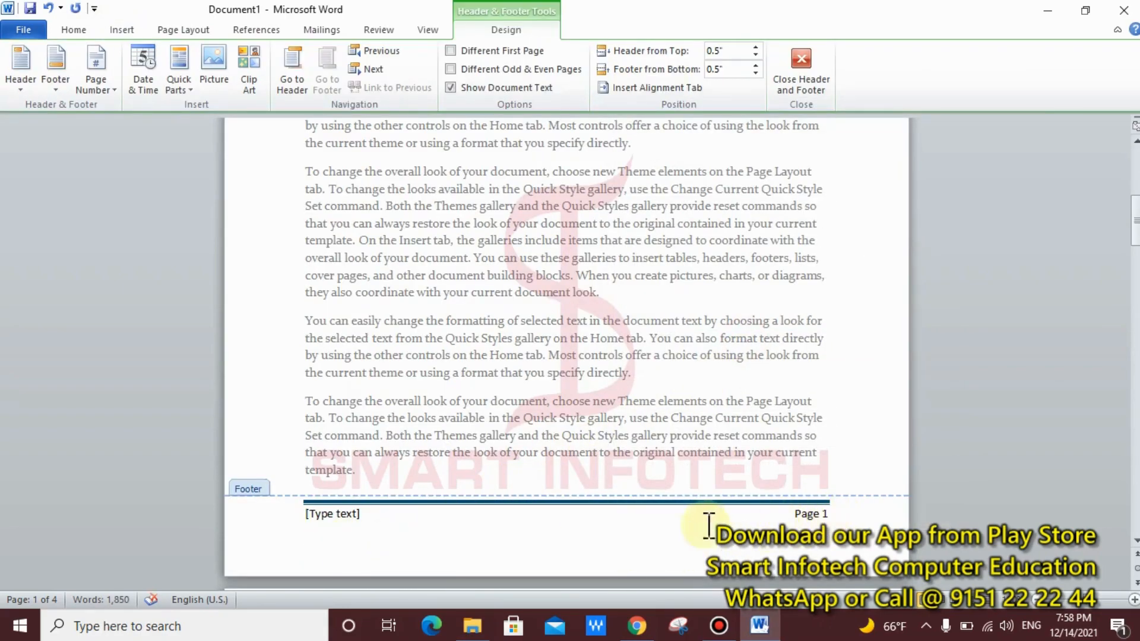
pyautogui.click(336, 515)
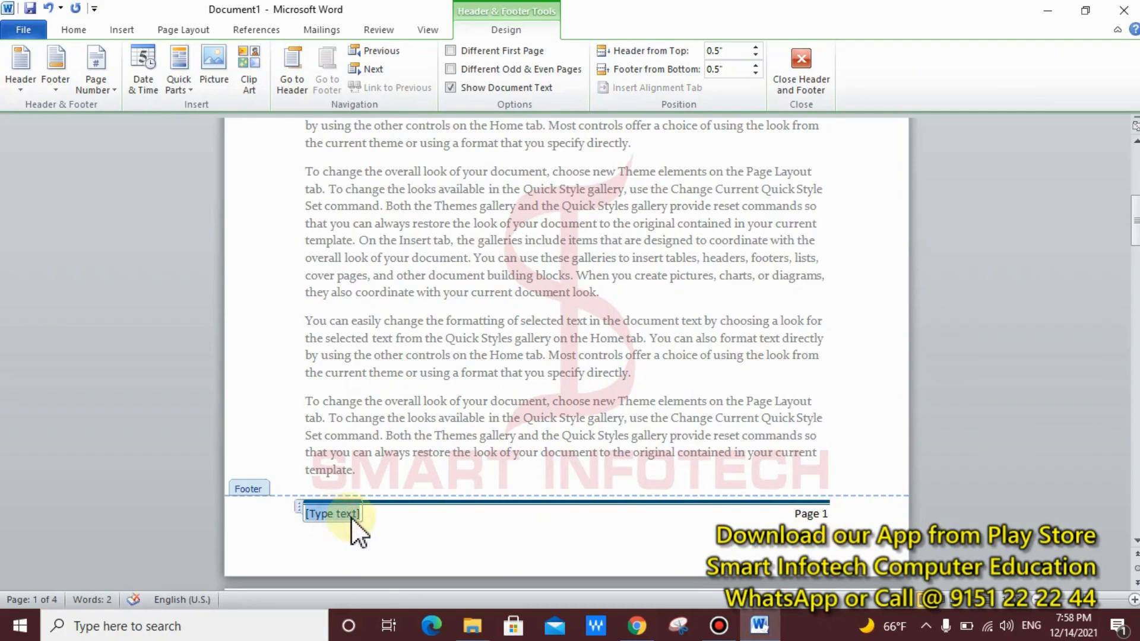
pyautogui.write('All T')
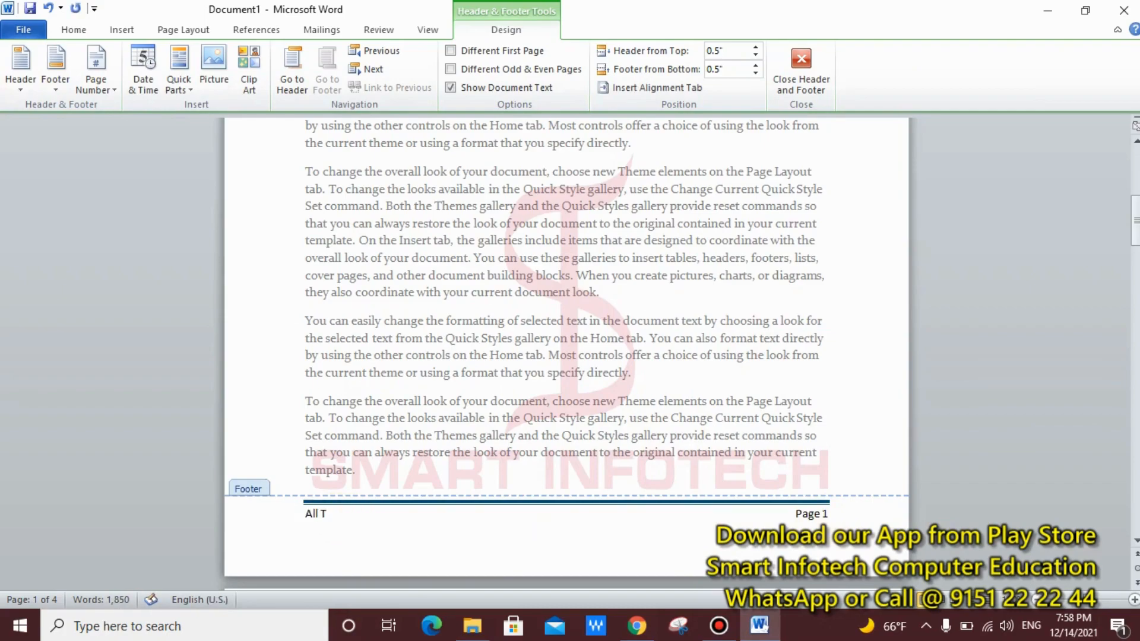
pyautogui.write('he Best')
pyautogui.doubleClick(514, 321)
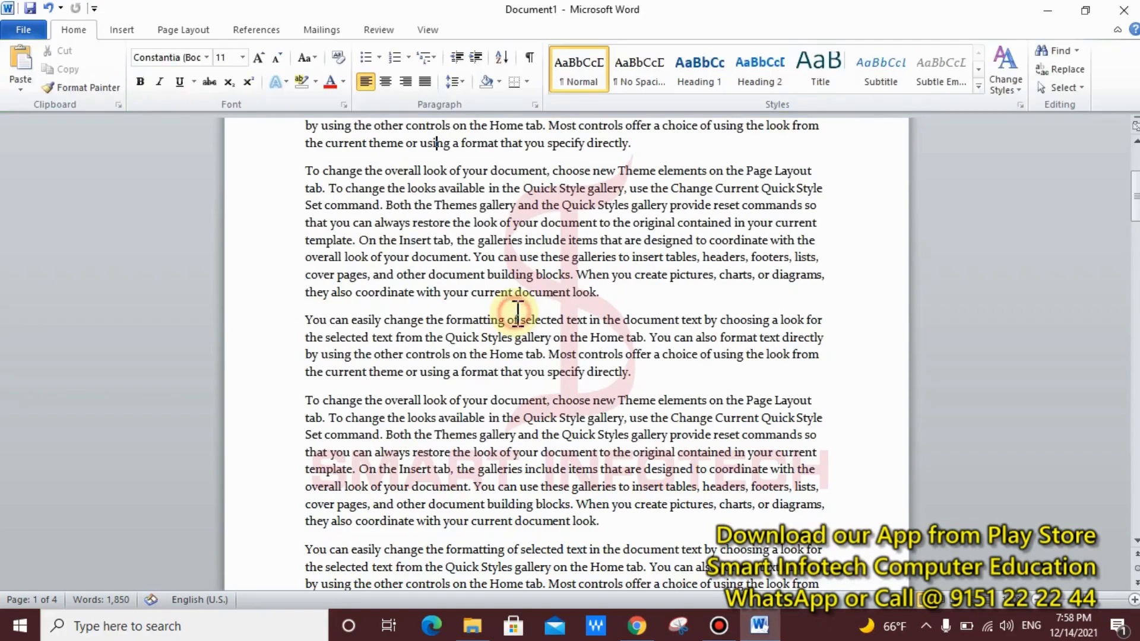
pyautogui.scroll(-4, 677, 386)
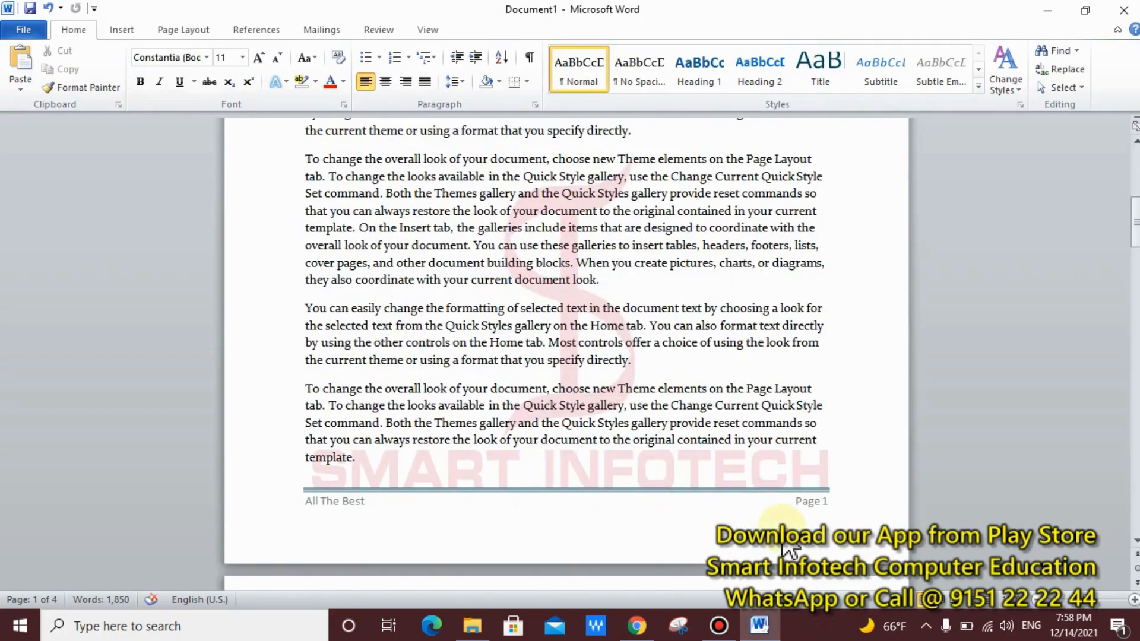
pyautogui.scroll(-2, 856, 503)
pyautogui.scroll(-8, 856, 503)
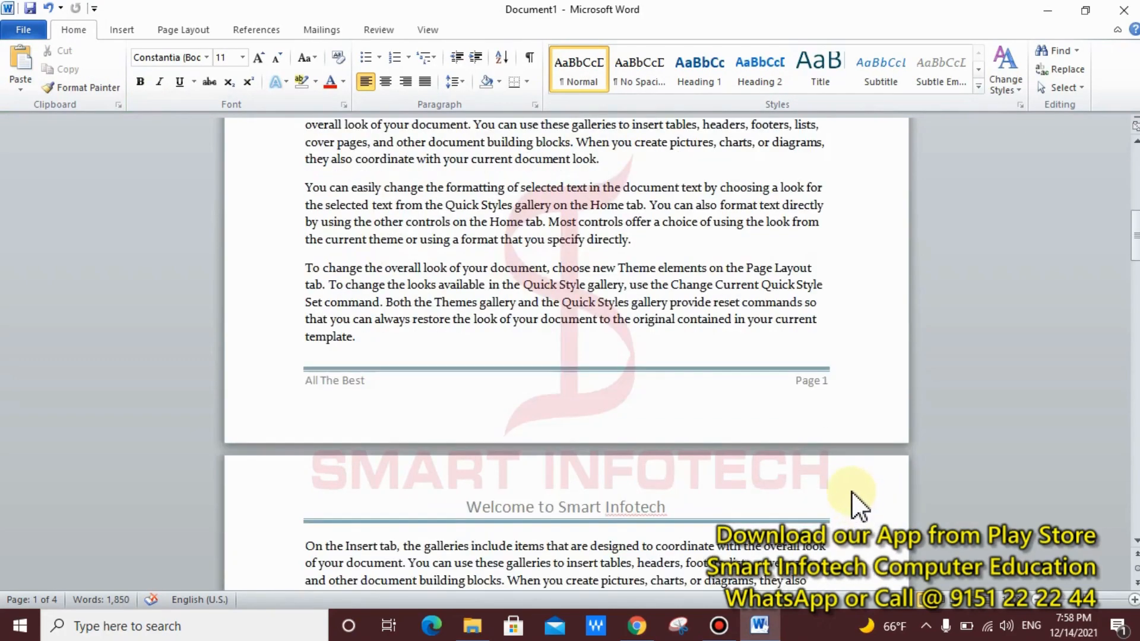
pyautogui.scroll(-7, 682, 419)
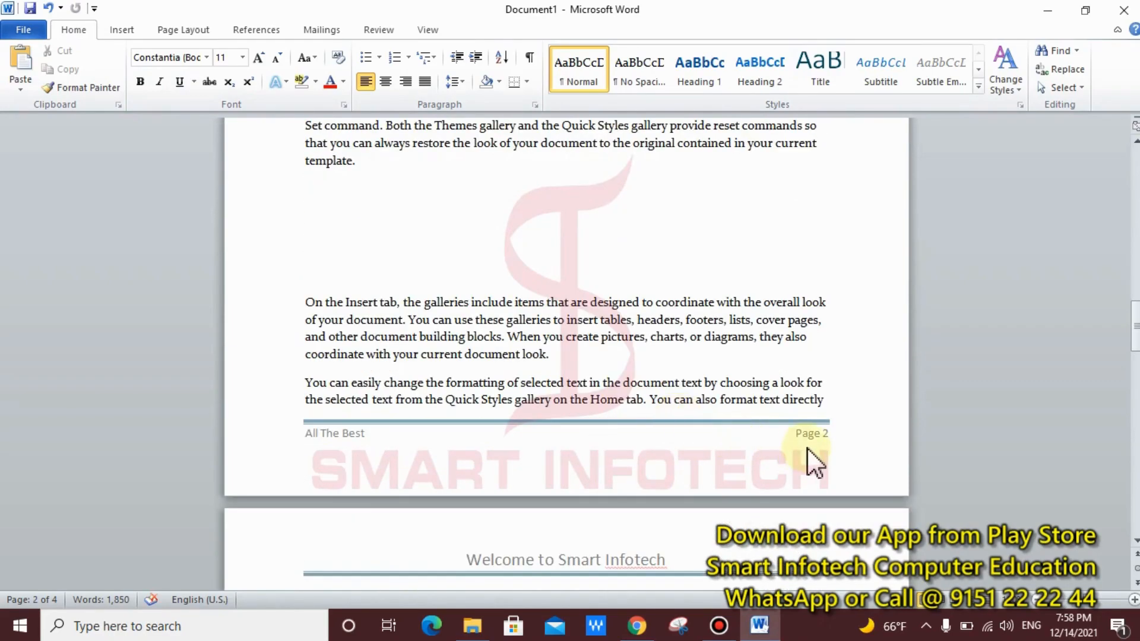
pyautogui.scroll(-10, 809, 451)
pyautogui.scroll(-5, 810, 447)
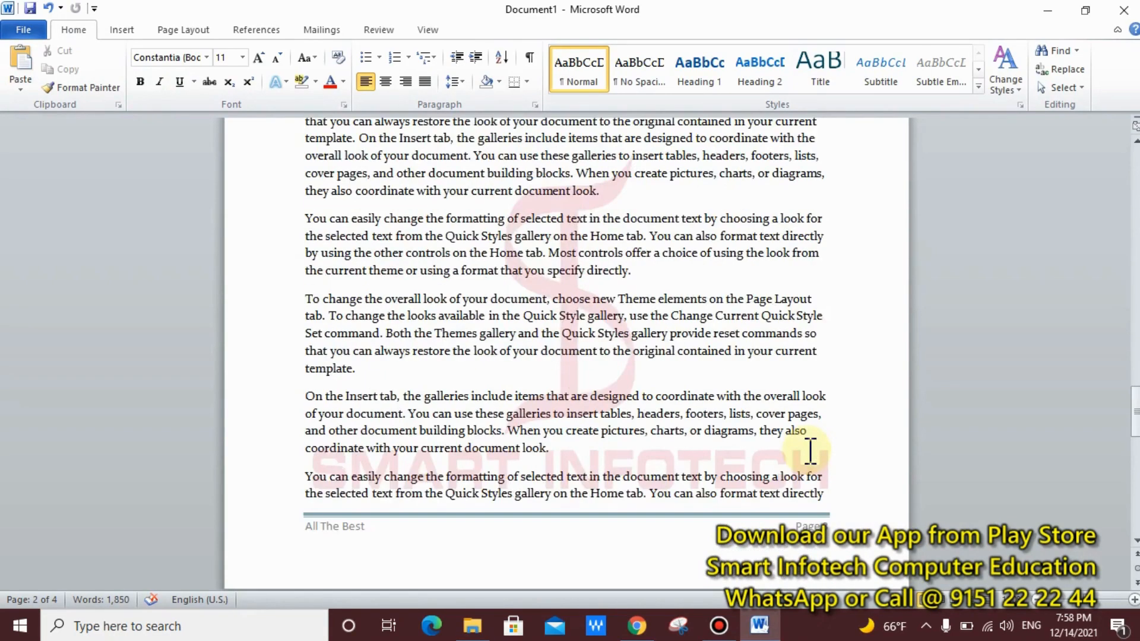
pyautogui.scroll(-8, 807, 450)
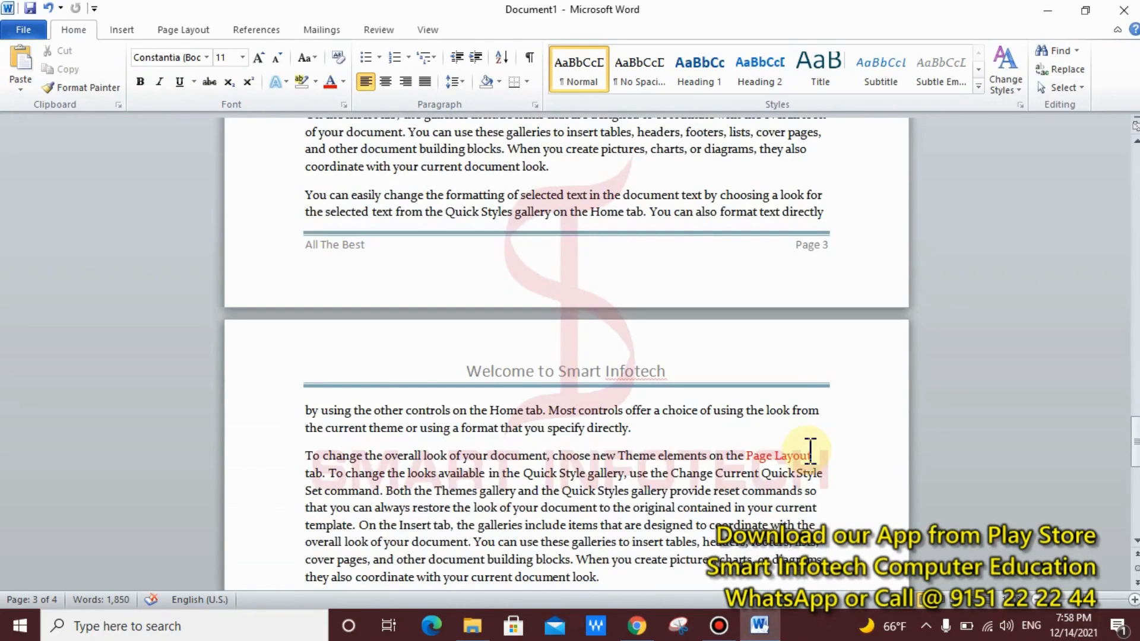
pyautogui.scroll(-4, 811, 451)
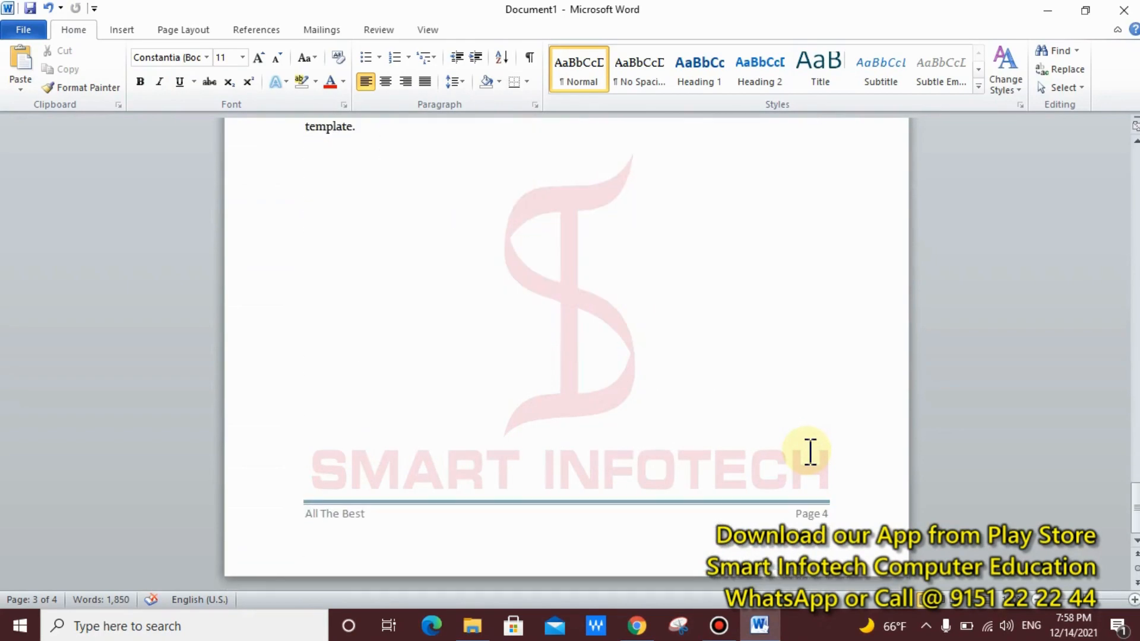
pyautogui.scroll(15, 817, 453)
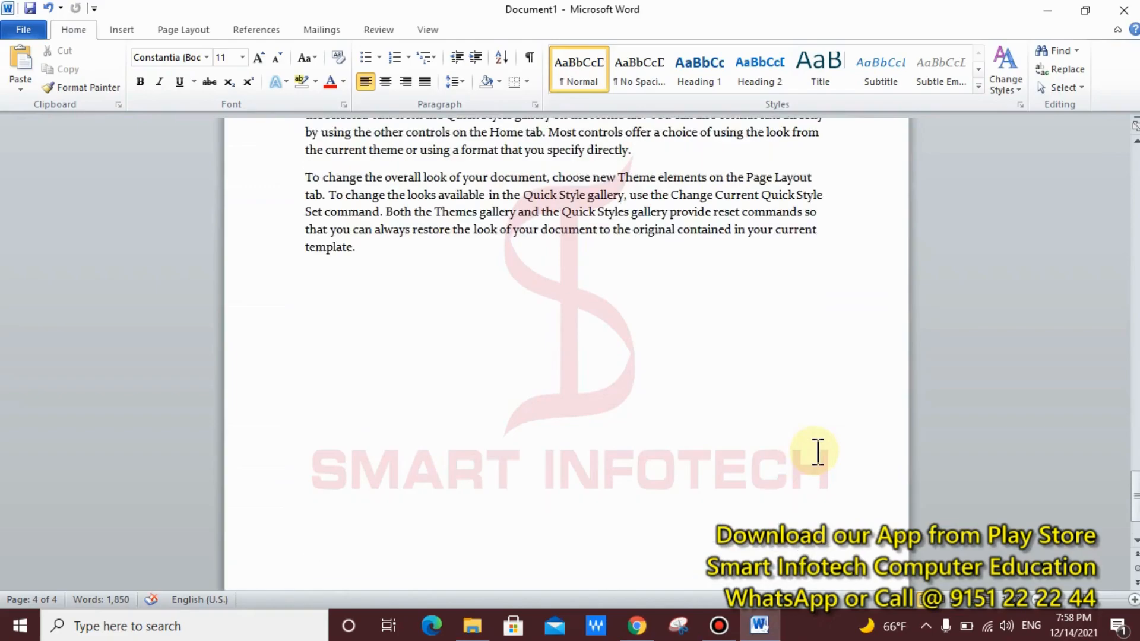
pyautogui.scroll(15, 817, 453)
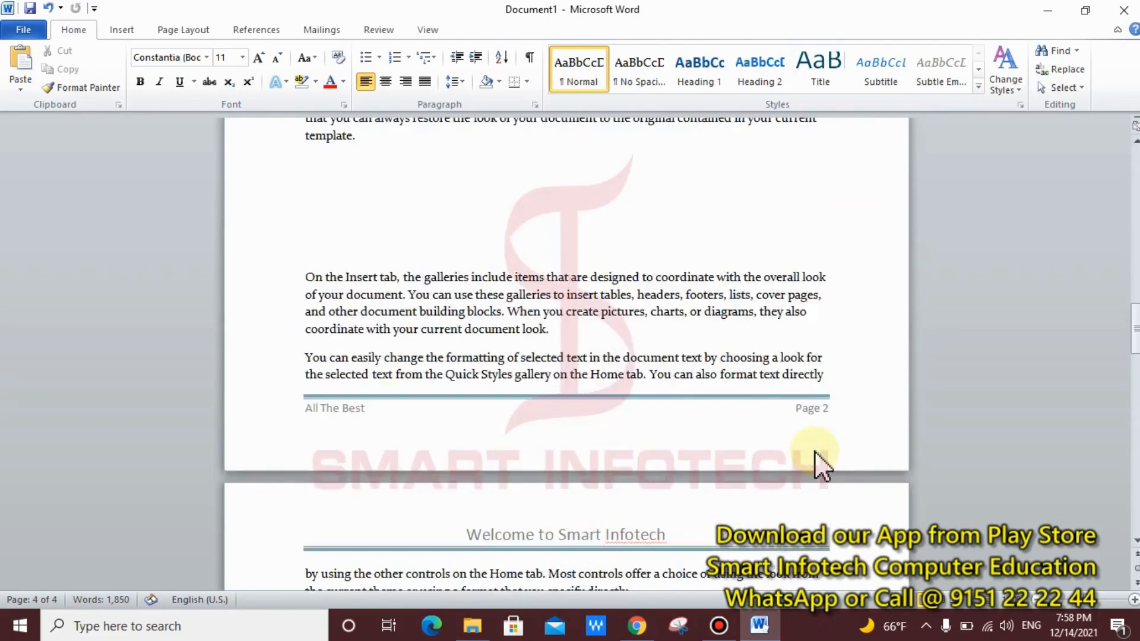
pyautogui.scroll(12, 817, 452)
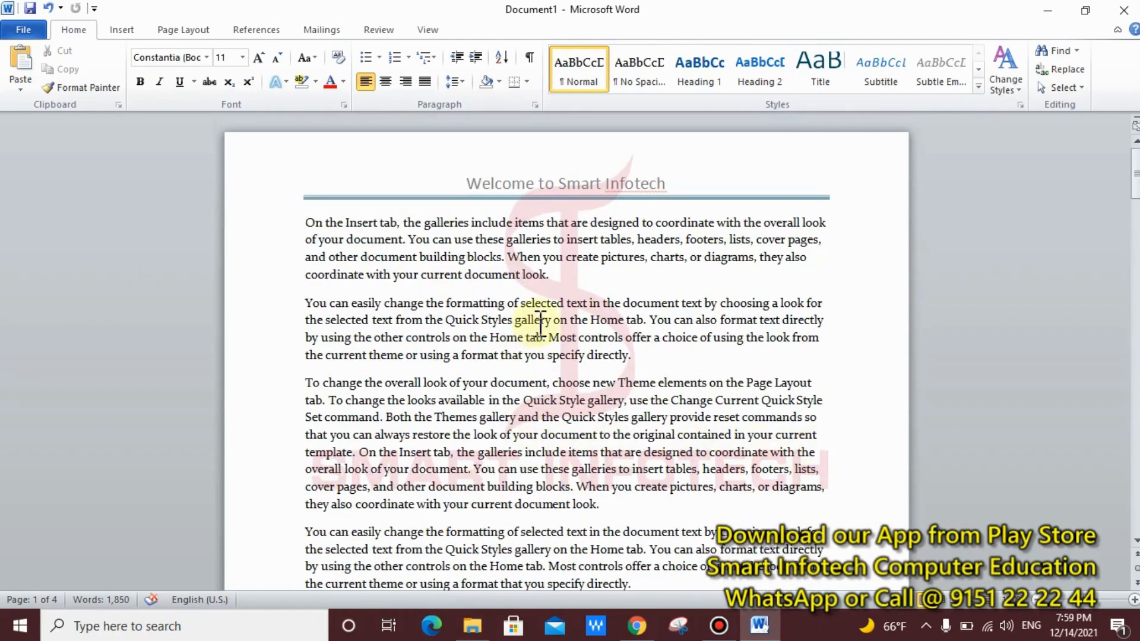
# Step: Remove the 'Welcome to Smart Infotech' header from the document
pyautogui.click(121, 30)
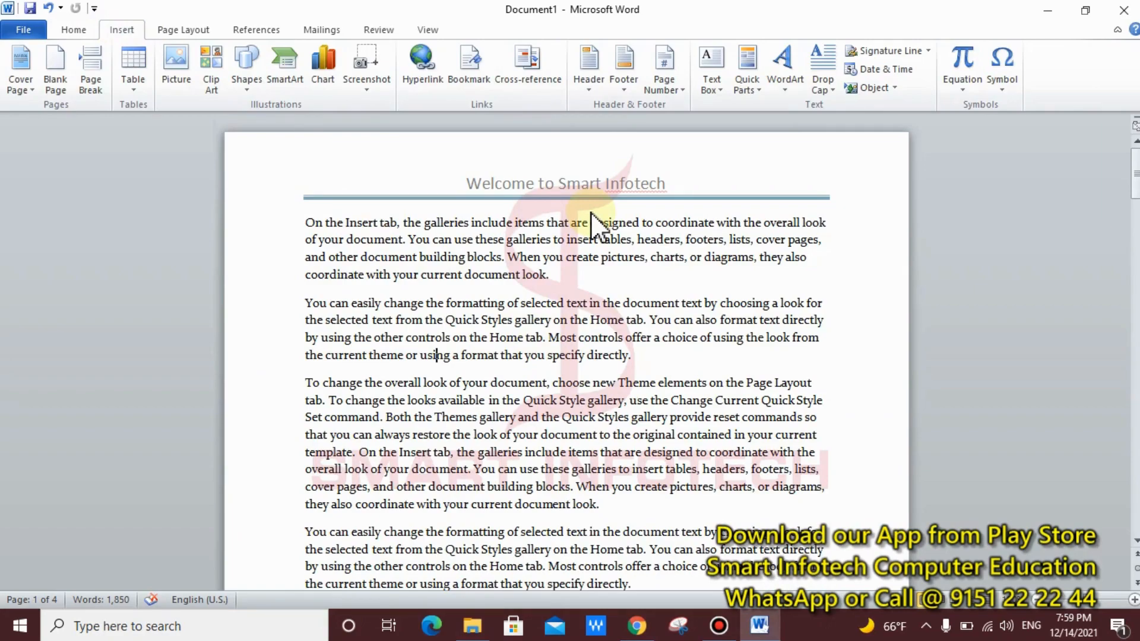
pyautogui.click(587, 94)
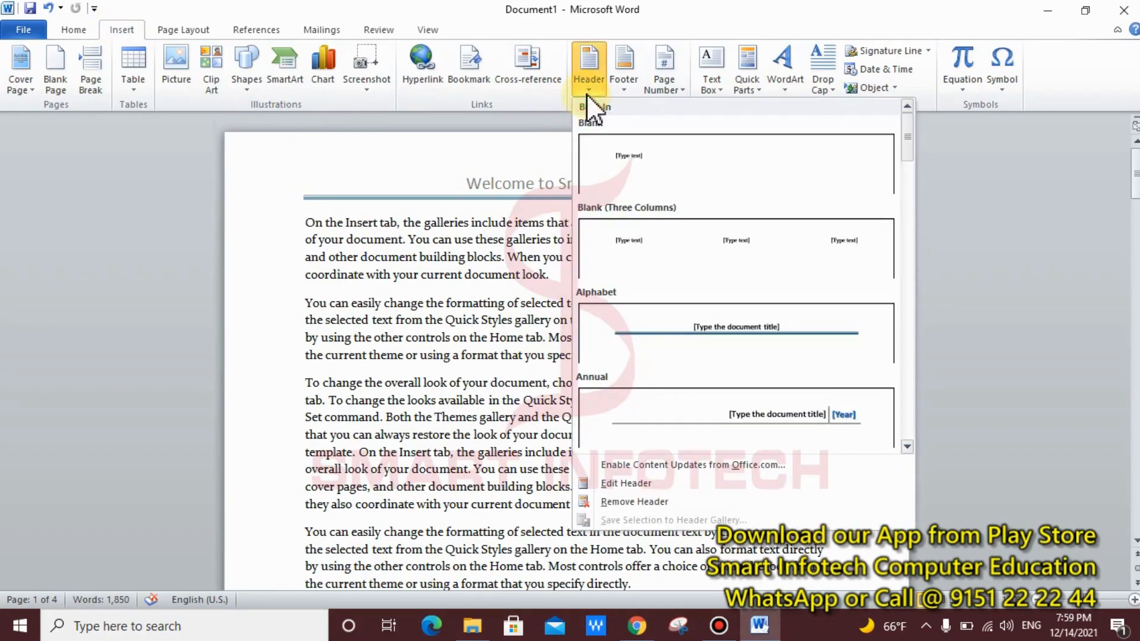
pyautogui.click(675, 504)
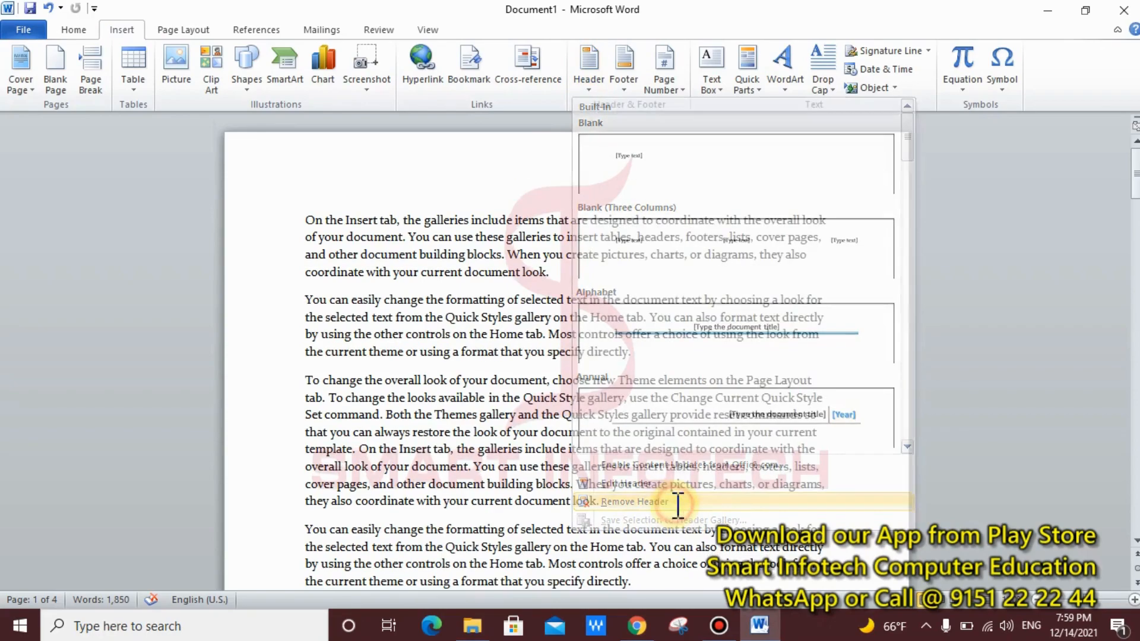
# Step: Remove the 'All The Best' page footer and check the pages
pyautogui.click(625, 90)
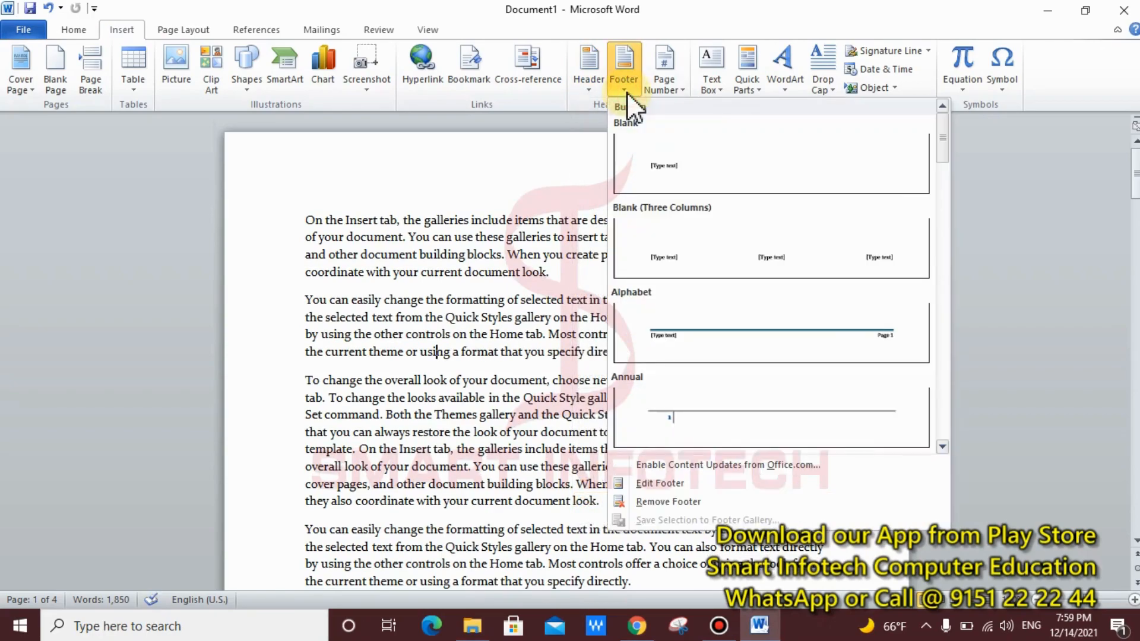
pyautogui.click(703, 501)
pyautogui.scroll(-10, 680, 467)
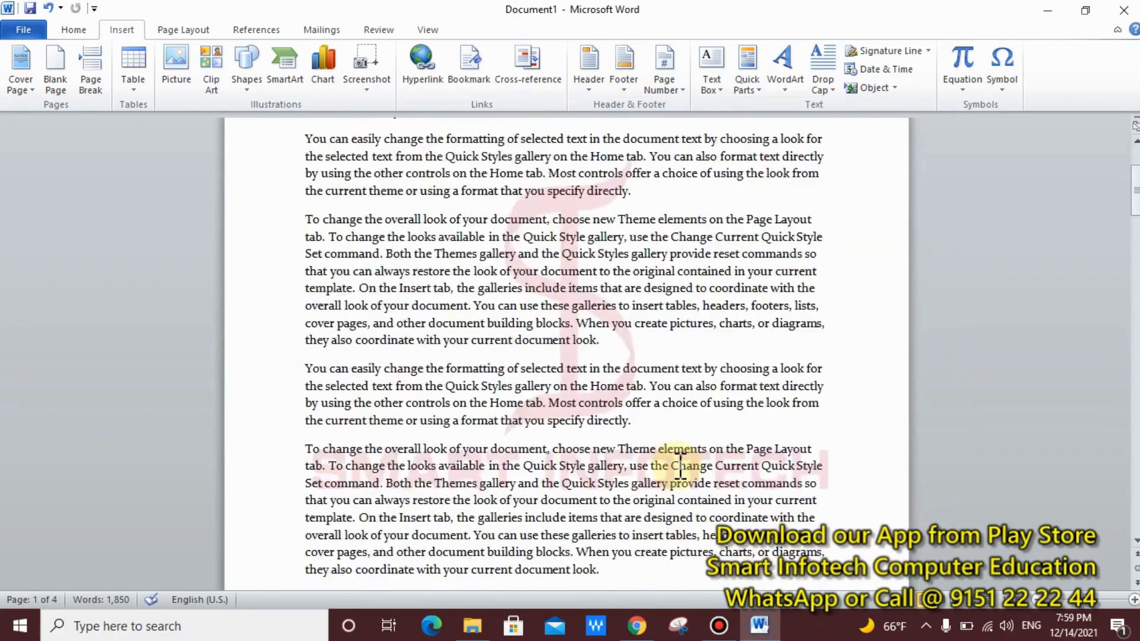
pyautogui.scroll(-4, 681, 467)
pyautogui.scroll(18, 681, 467)
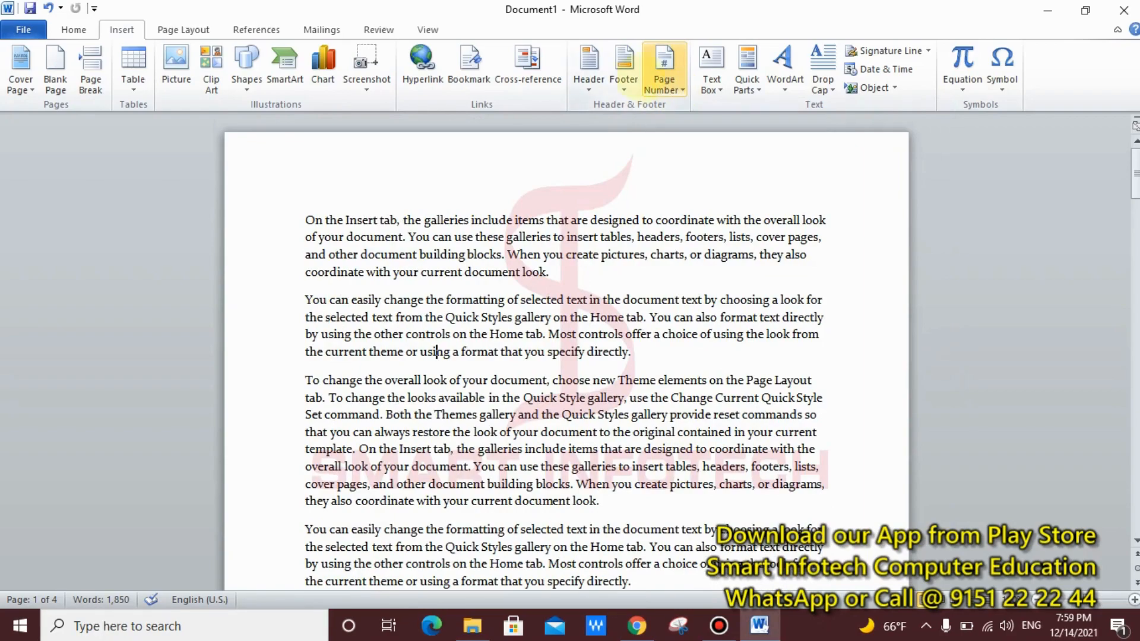
# Step: Preview the Bottom of Page number designs, marking the header/footer tools and page margins for viewers
pyautogui.moveTo(577, 52); pyautogui.dragTo(639, 92)
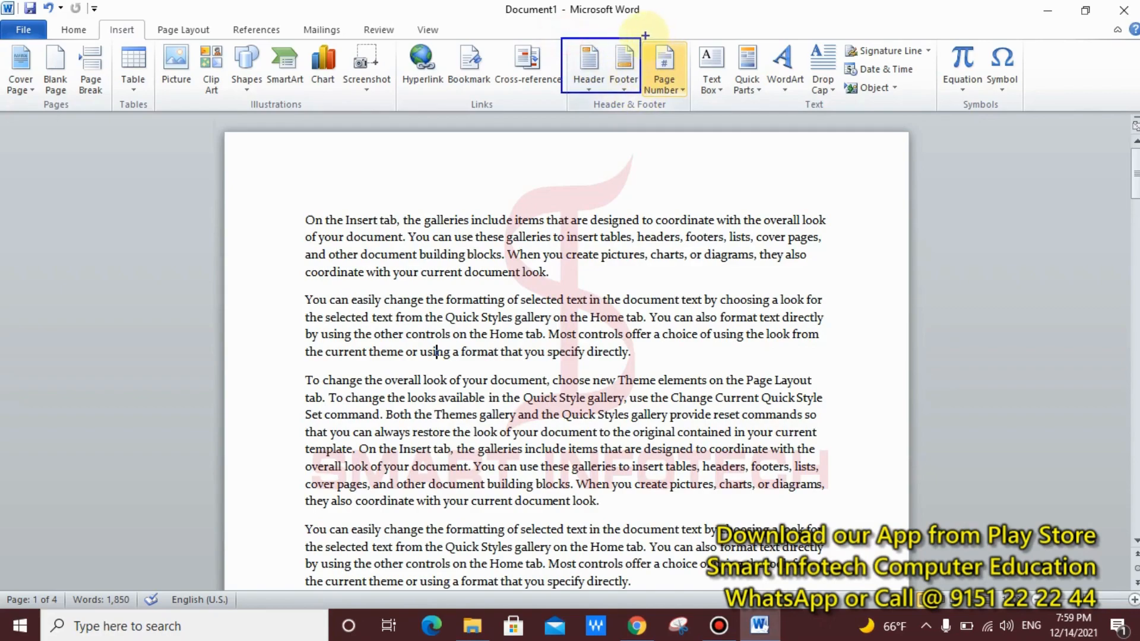
pyautogui.moveTo(645, 35)
pyautogui.mouseDown()
pyautogui.moveTo(683, 126)
pyautogui.moveTo(692, 111)
pyautogui.mouseUp()
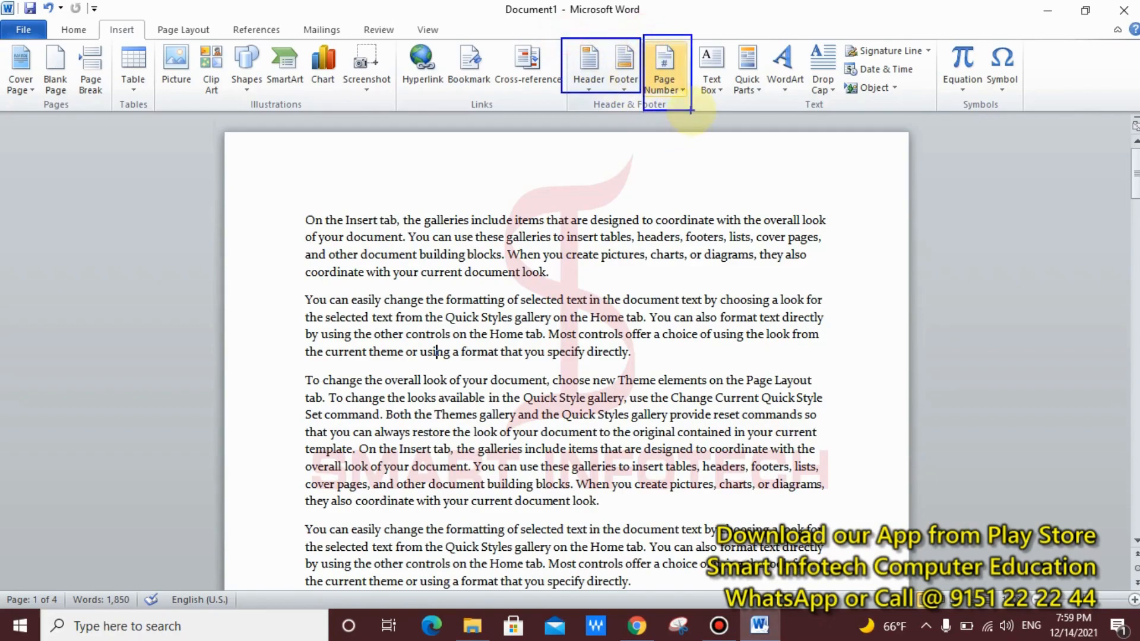
pyautogui.click(681, 84)
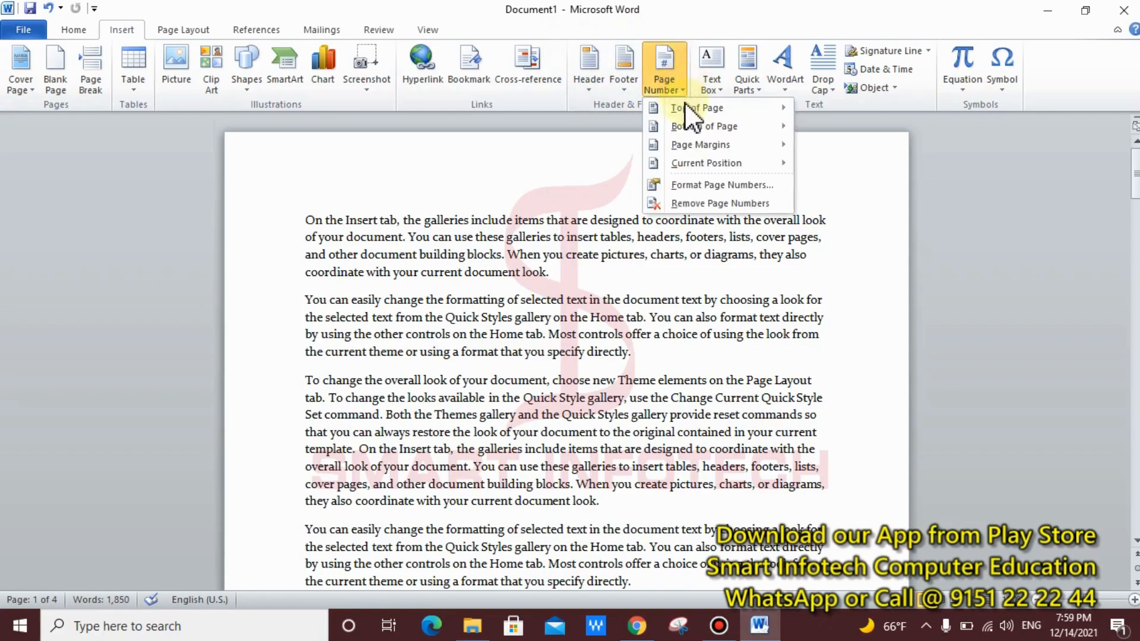
pyautogui.moveTo(686, 105)
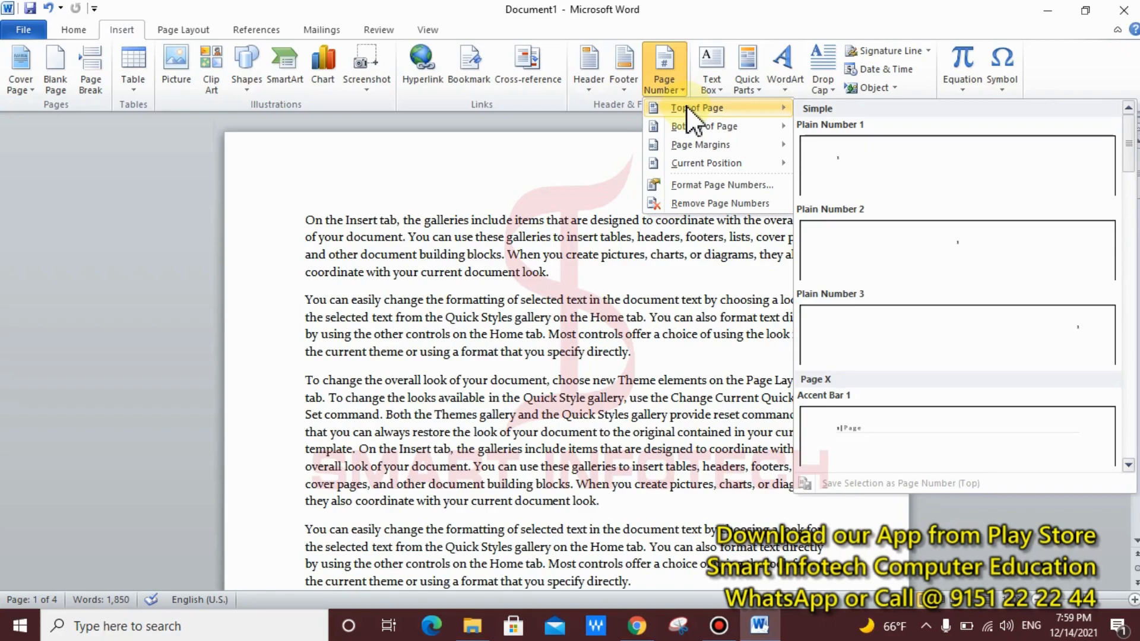
pyautogui.moveTo(714, 124)
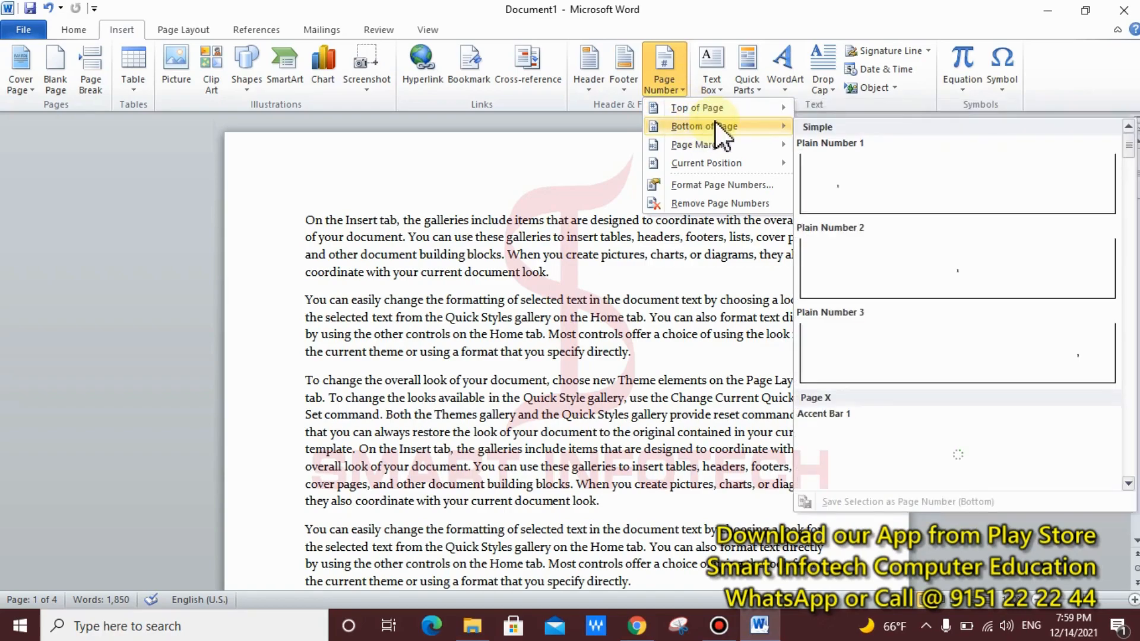
pyautogui.moveTo(712, 148)
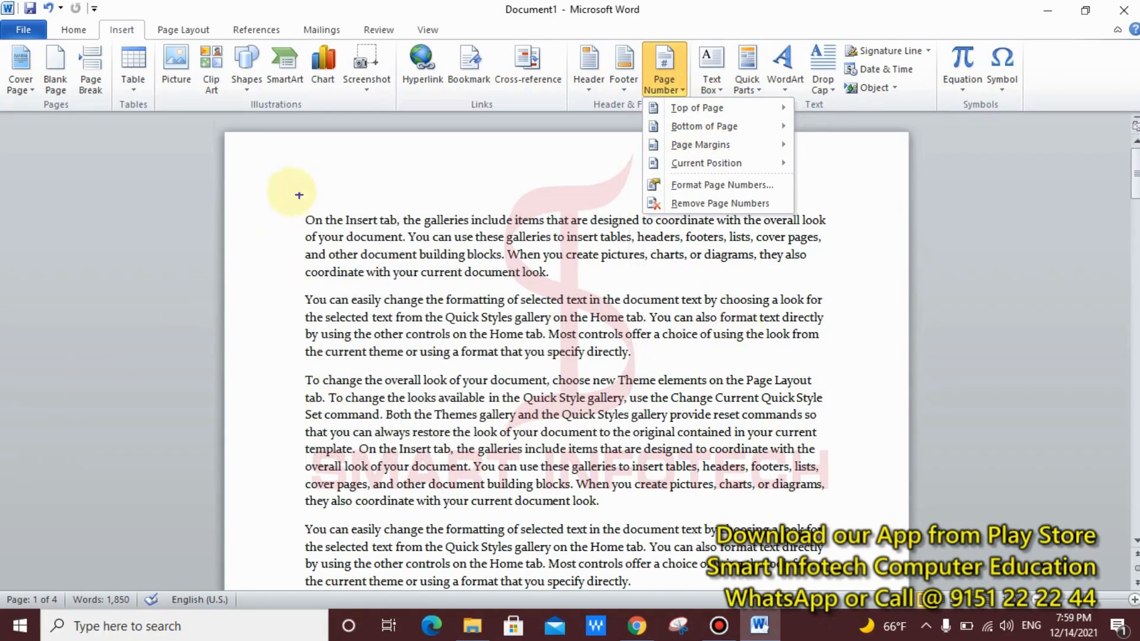
pyautogui.moveTo(232, 207); pyautogui.dragTo(294, 418)
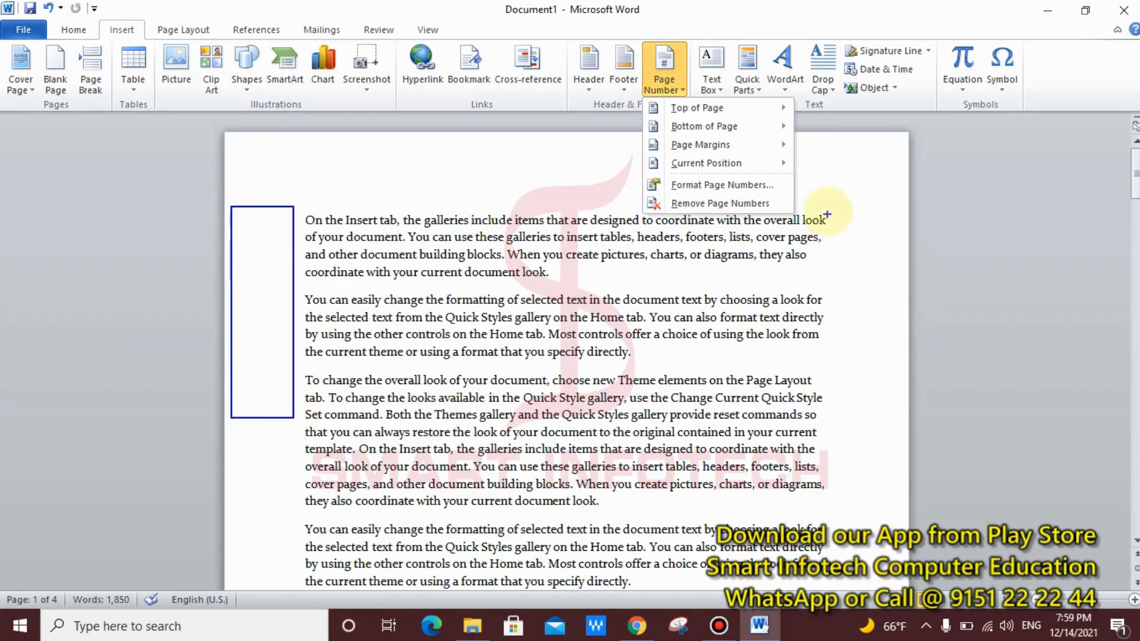
pyautogui.moveTo(842, 208); pyautogui.dragTo(848, 335)
pyautogui.moveTo(873, 381); pyautogui.dragTo(911, 389)
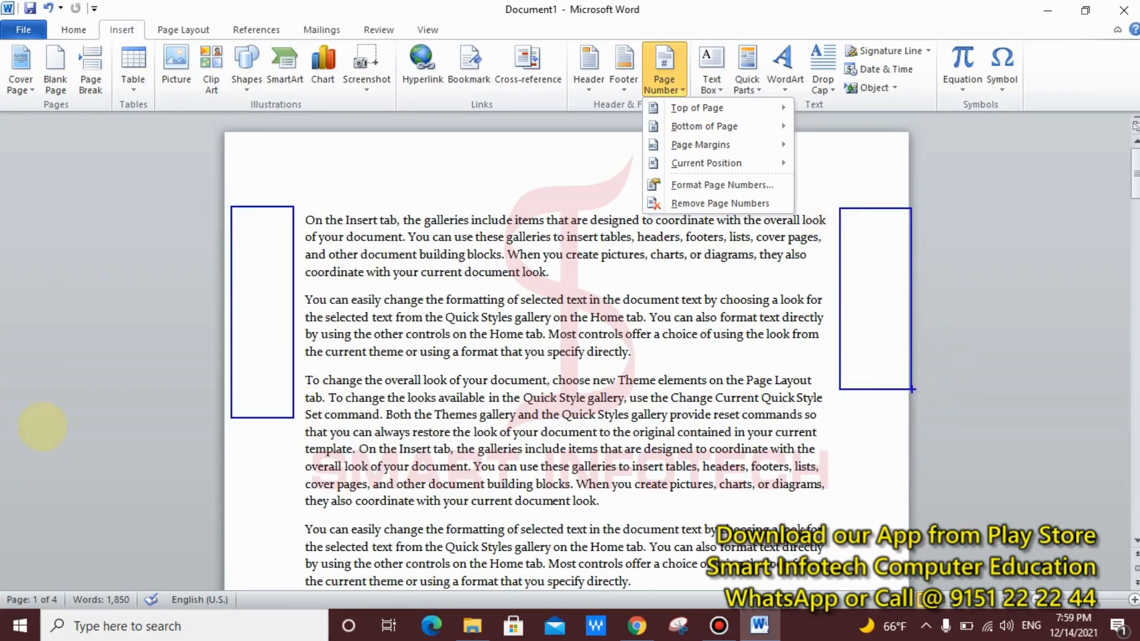
pyautogui.press('Escape')
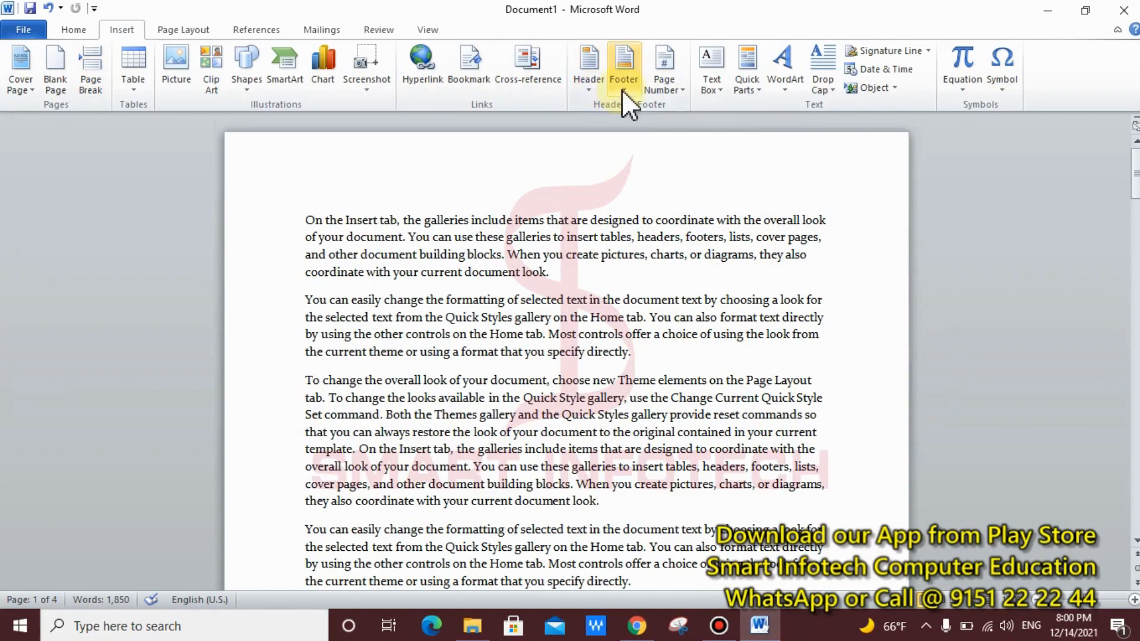
# Step: Add an Accent Bar 1 page number at the page bottom, reading '1 | Page'
pyautogui.click(655, 91)
pyautogui.moveTo(749, 127)
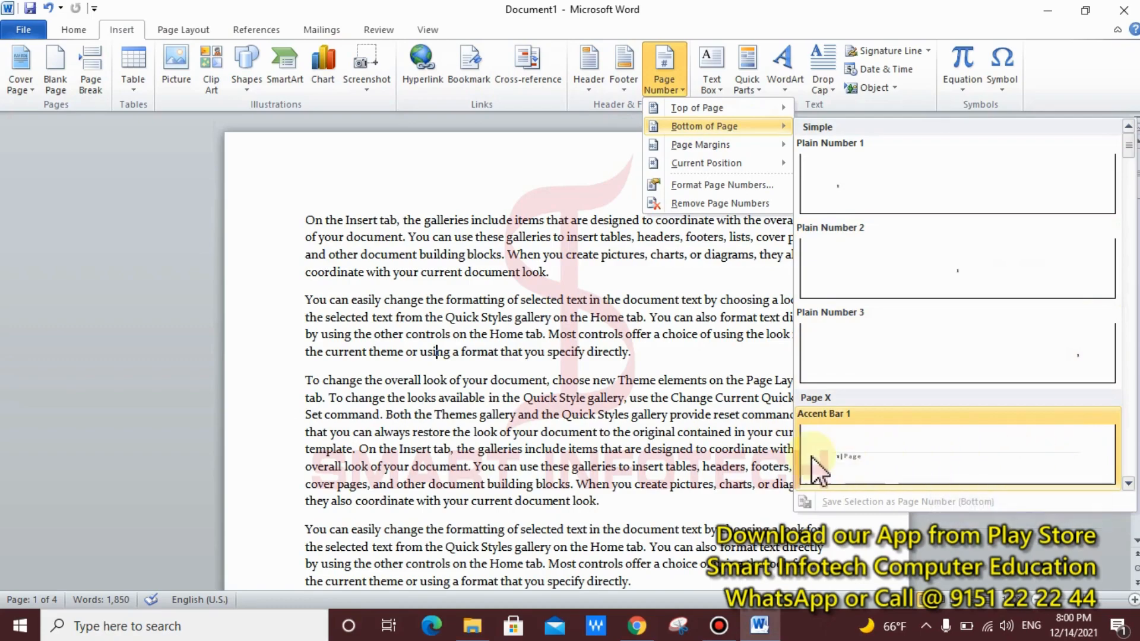
pyautogui.click(868, 455)
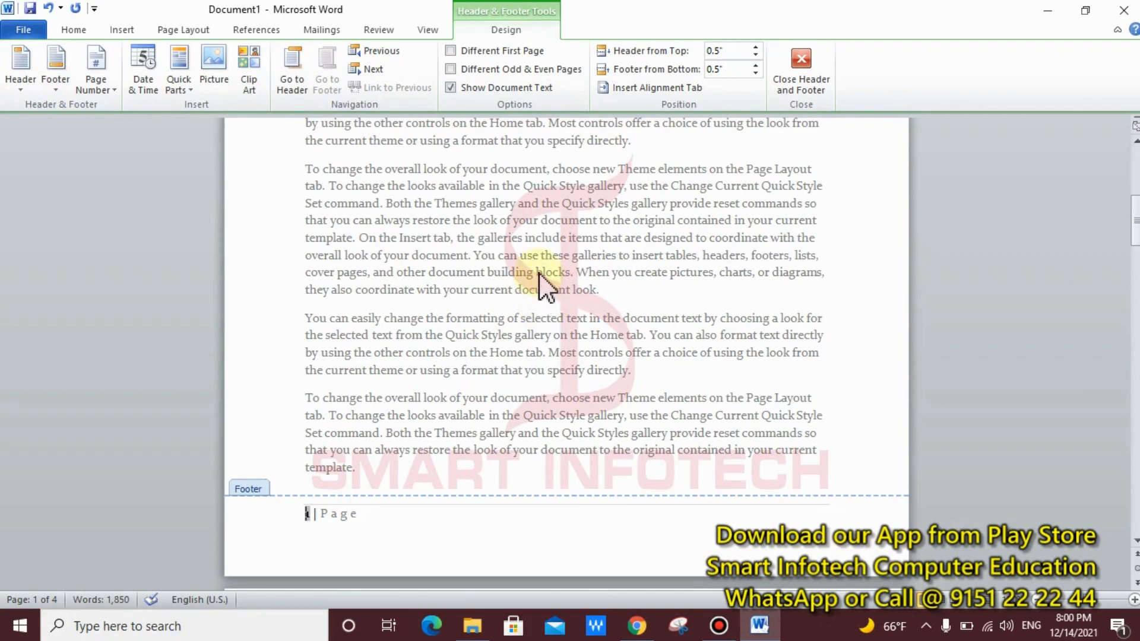
# Step: Leave the footer and scroll through the pages to verify the '1 | Page' and '2 | Page' numbers
pyautogui.doubleClick(542, 277)
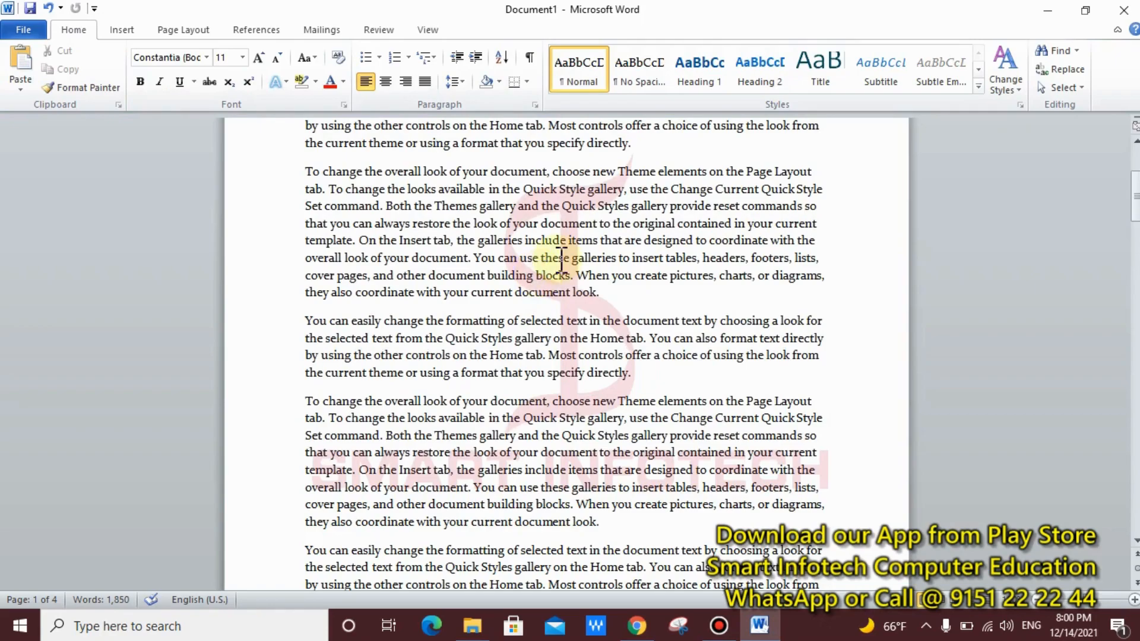
pyautogui.scroll(-3, 510, 325)
pyautogui.scroll(-5, 510, 326)
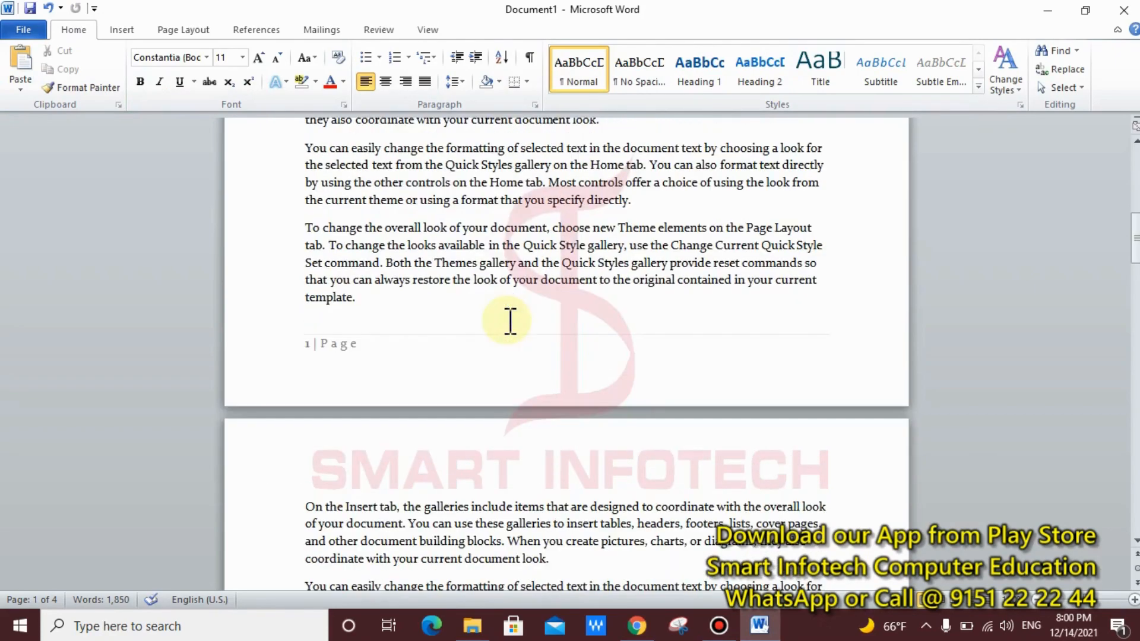
pyautogui.scroll(-3, 445, 288)
pyautogui.scroll(-13, 445, 291)
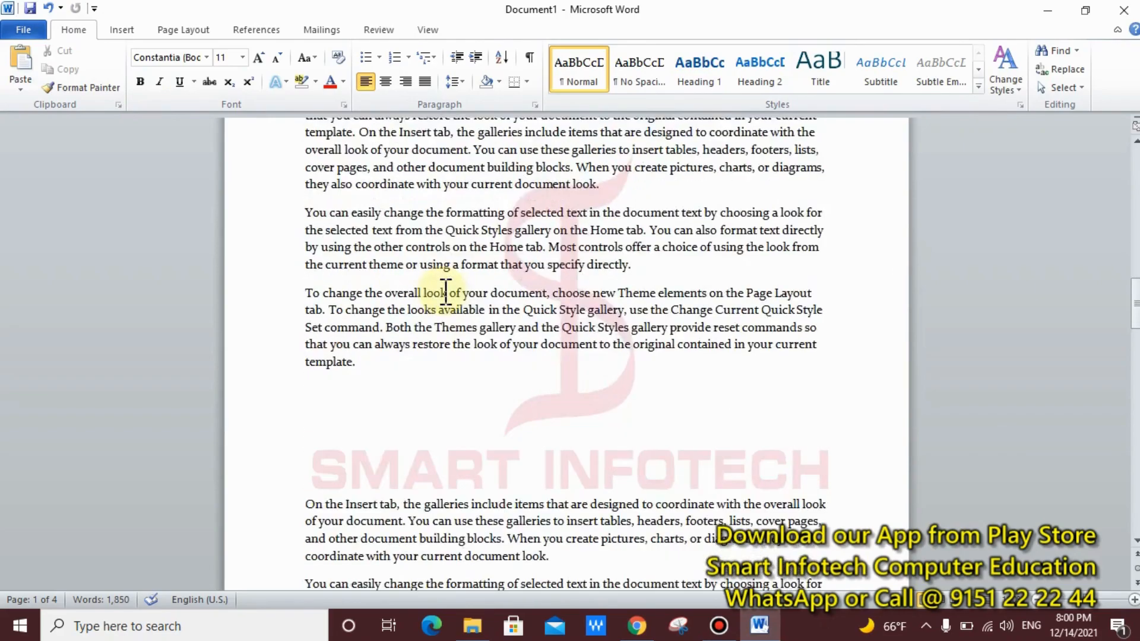
pyautogui.scroll(-13, 445, 291)
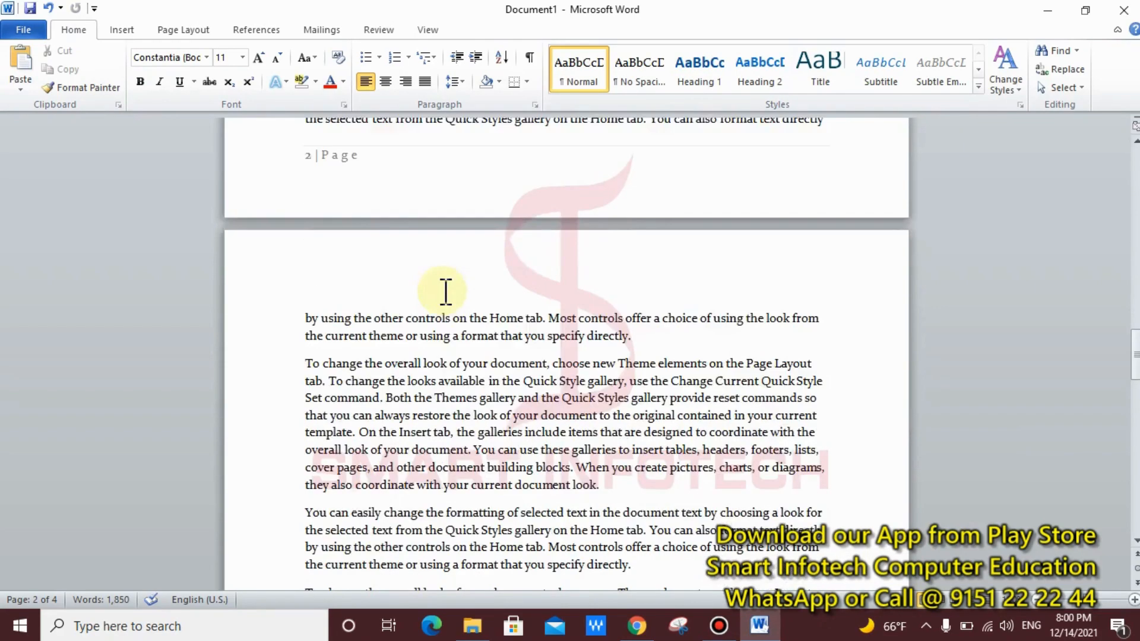
pyautogui.scroll(-13, 445, 291)
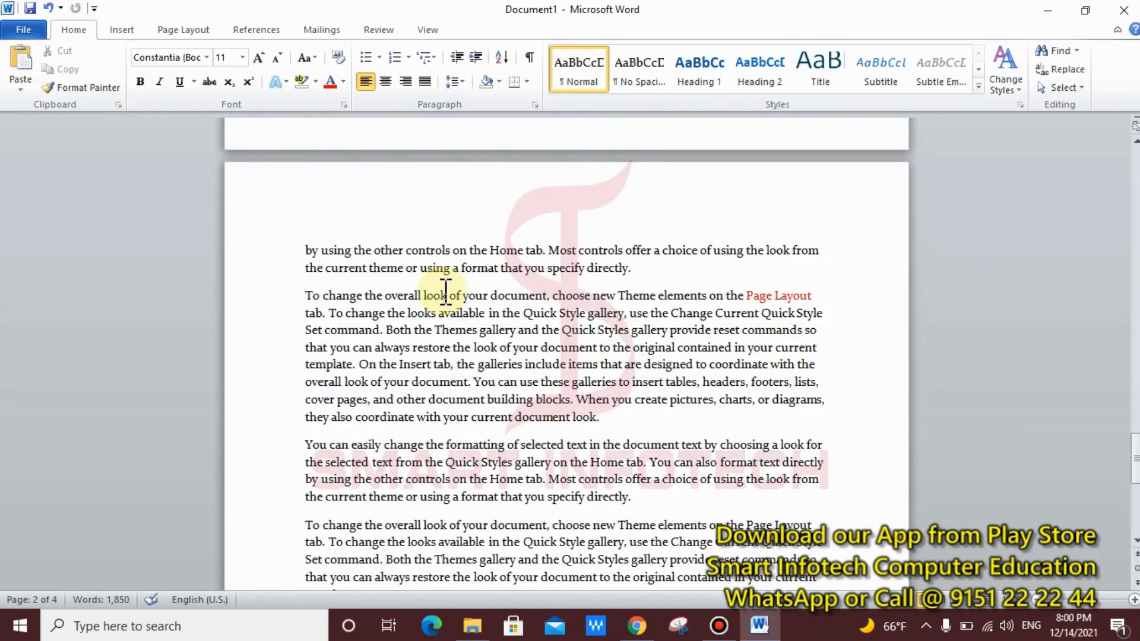
pyautogui.scroll(9, 445, 291)
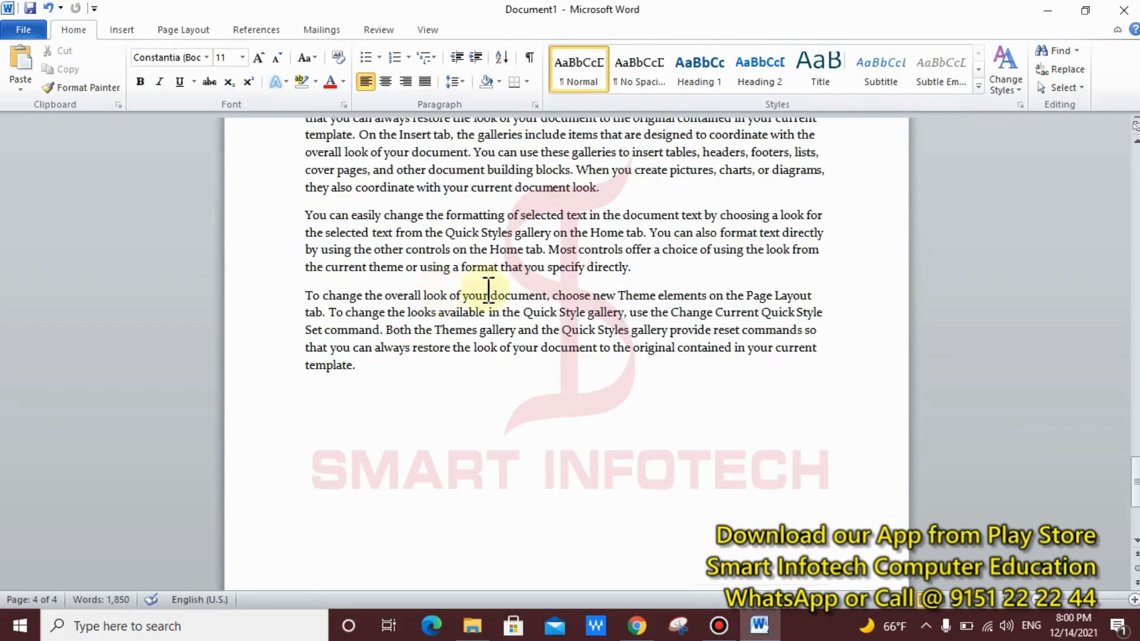
pyautogui.moveTo(1135, 457); pyautogui.dragTo(1126, 178)
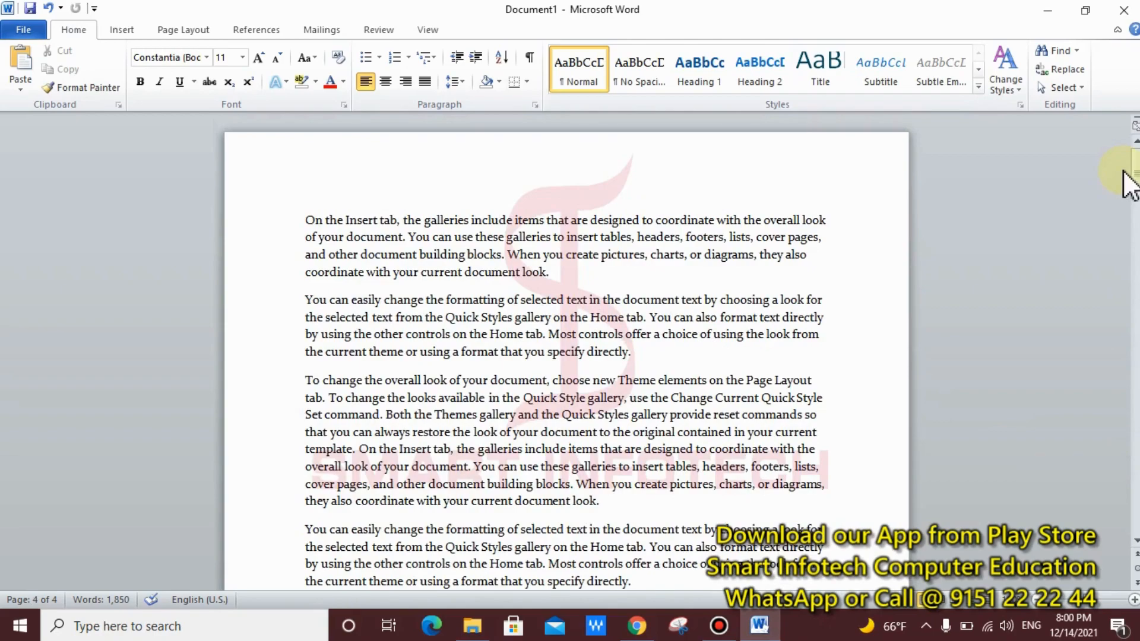
# Step: Remove the page numbers from all pages using Remove Page Numbers
pyautogui.click(124, 27)
pyautogui.click(671, 89)
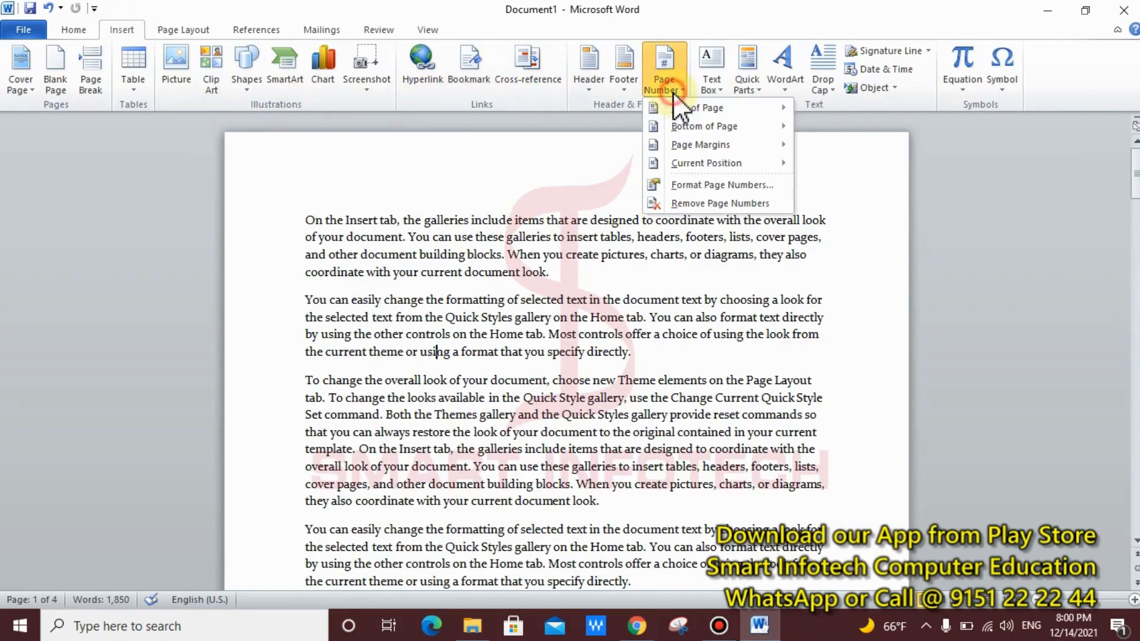
pyautogui.click(715, 205)
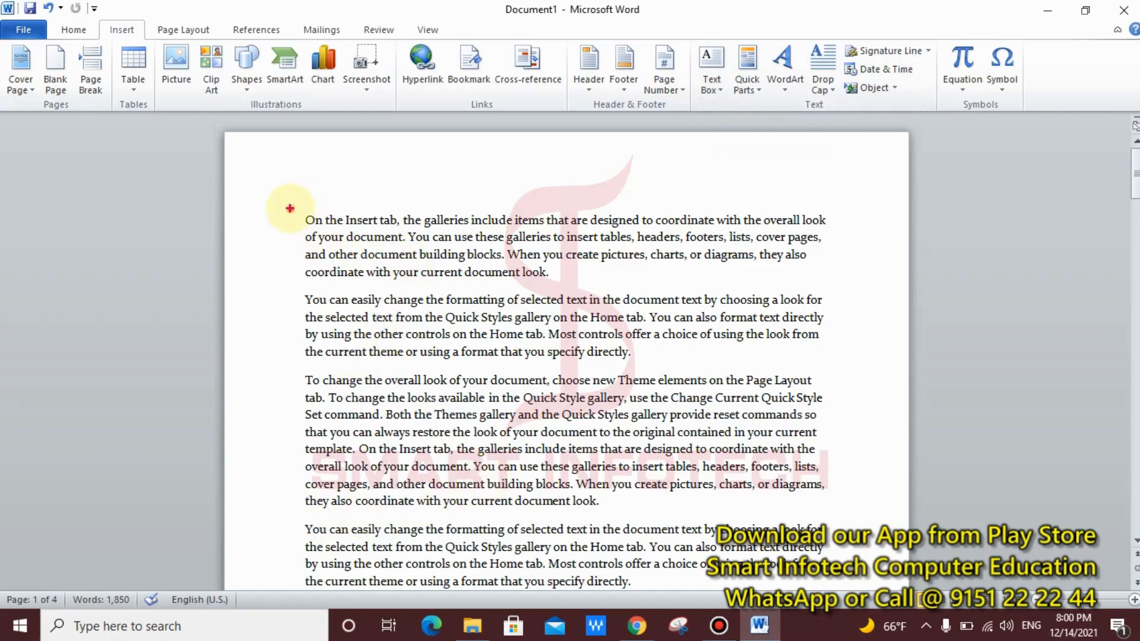
pyautogui.moveTo(290, 208); pyautogui.dragTo(841, 479)
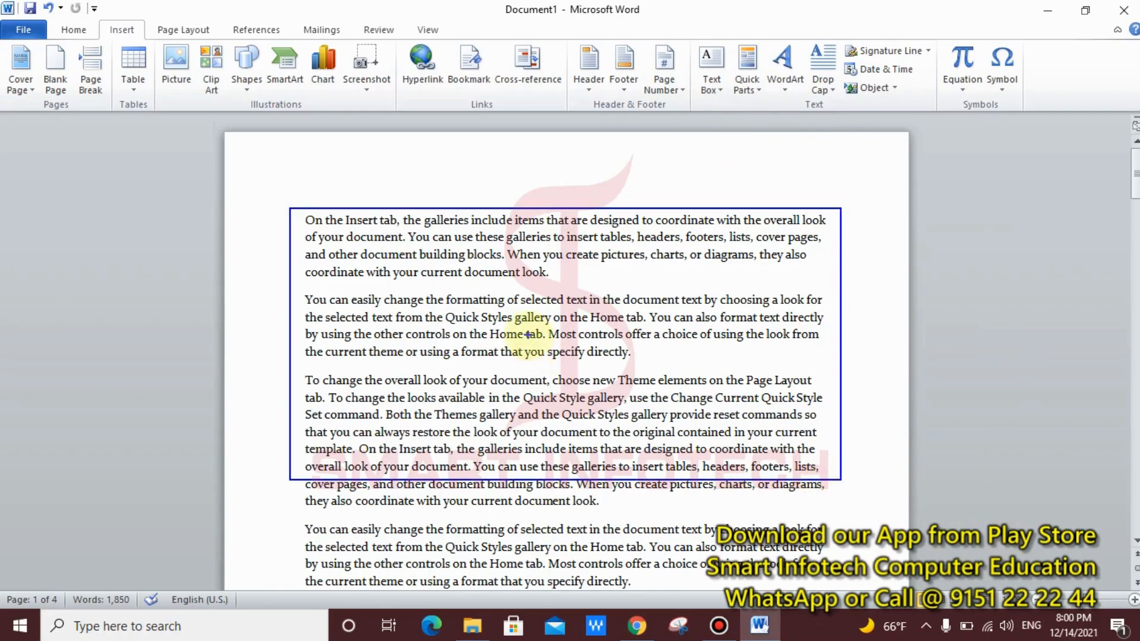
pyautogui.click(435, 351)
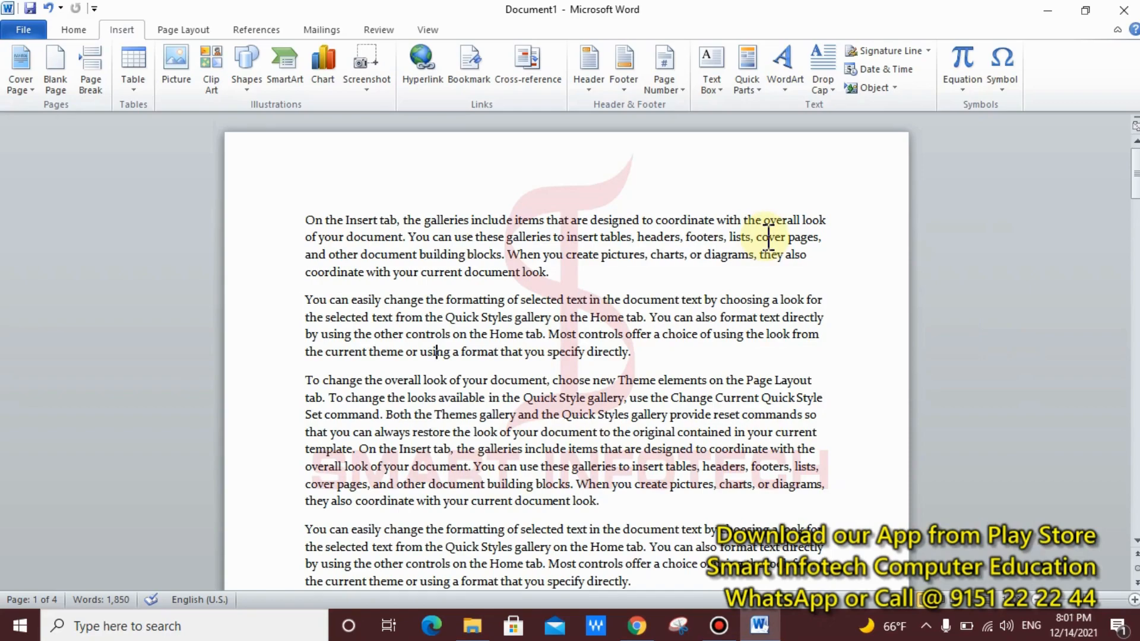
# Step: Insert a Simple Text Box reading 'SMART INFOTECH' and select the whole box
pyautogui.click(721, 94)
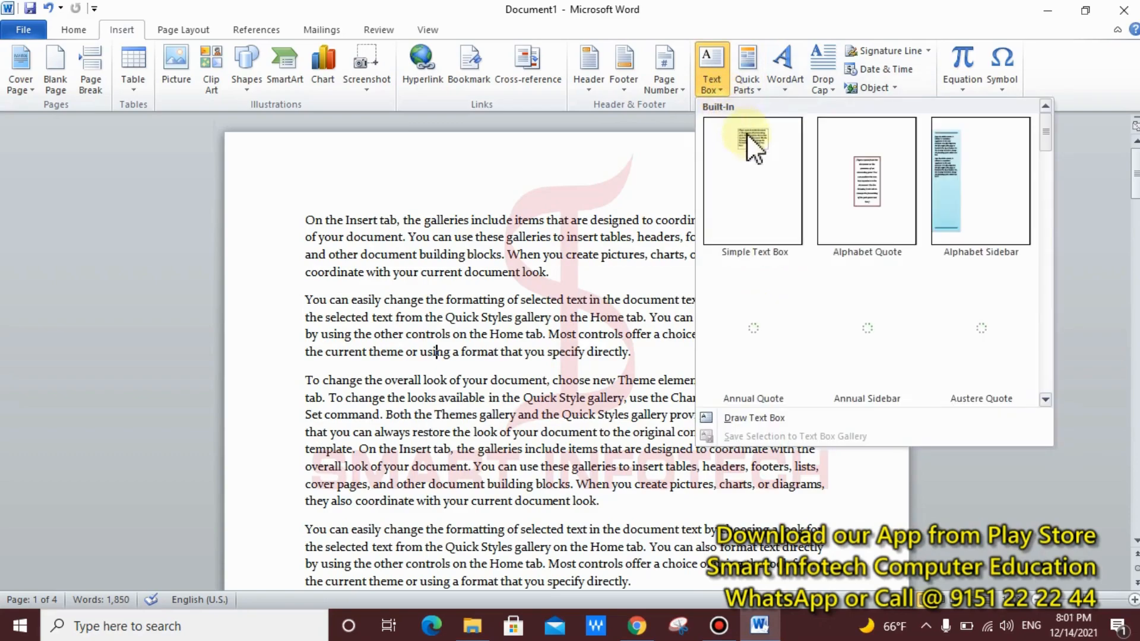
pyautogui.click(747, 181)
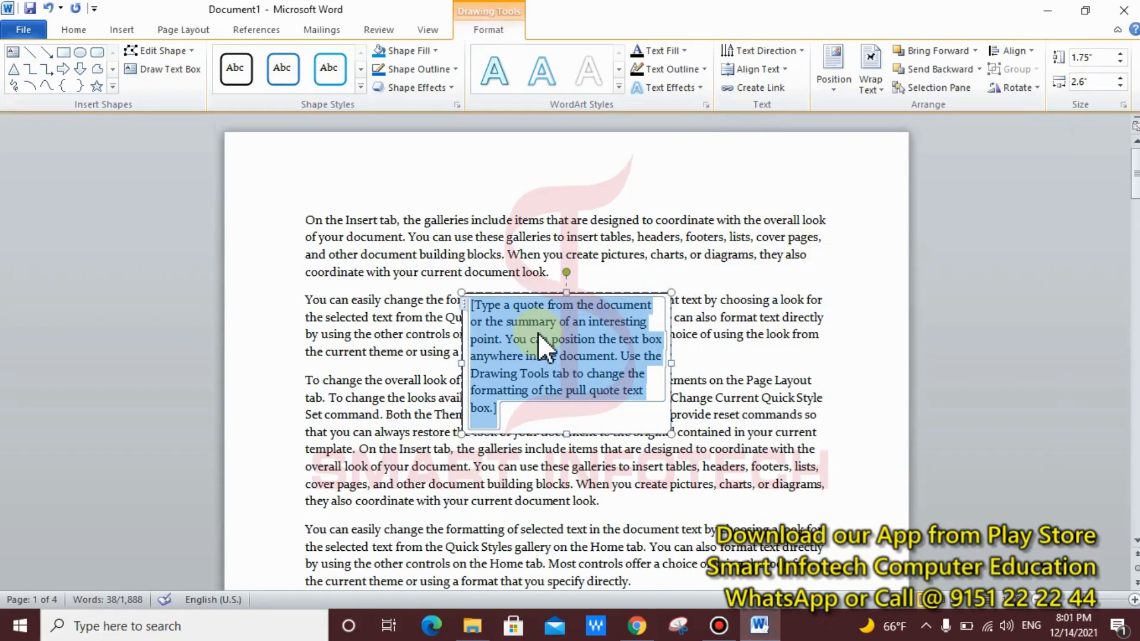
pyautogui.write('SMART ')
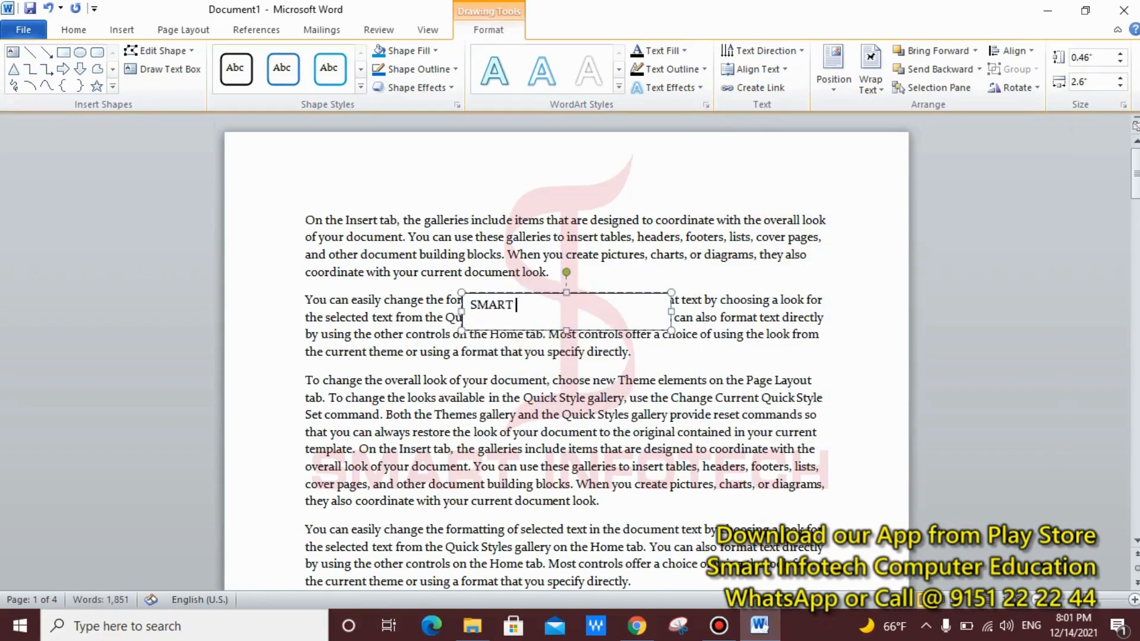
pyautogui.write('INFOTECH')
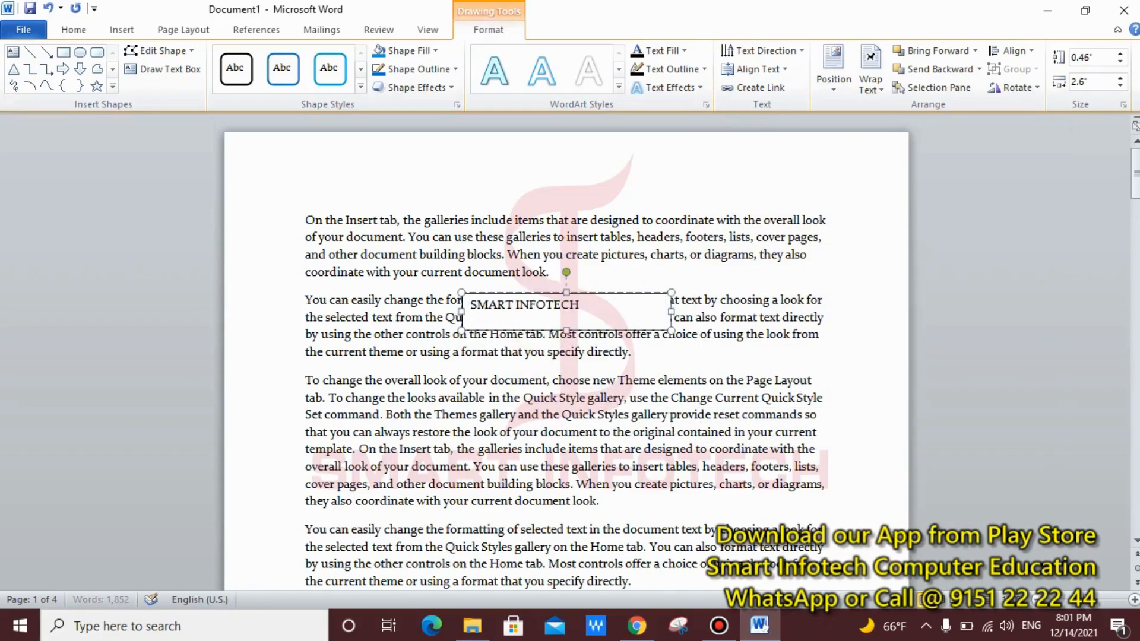
pyautogui.click(611, 293)
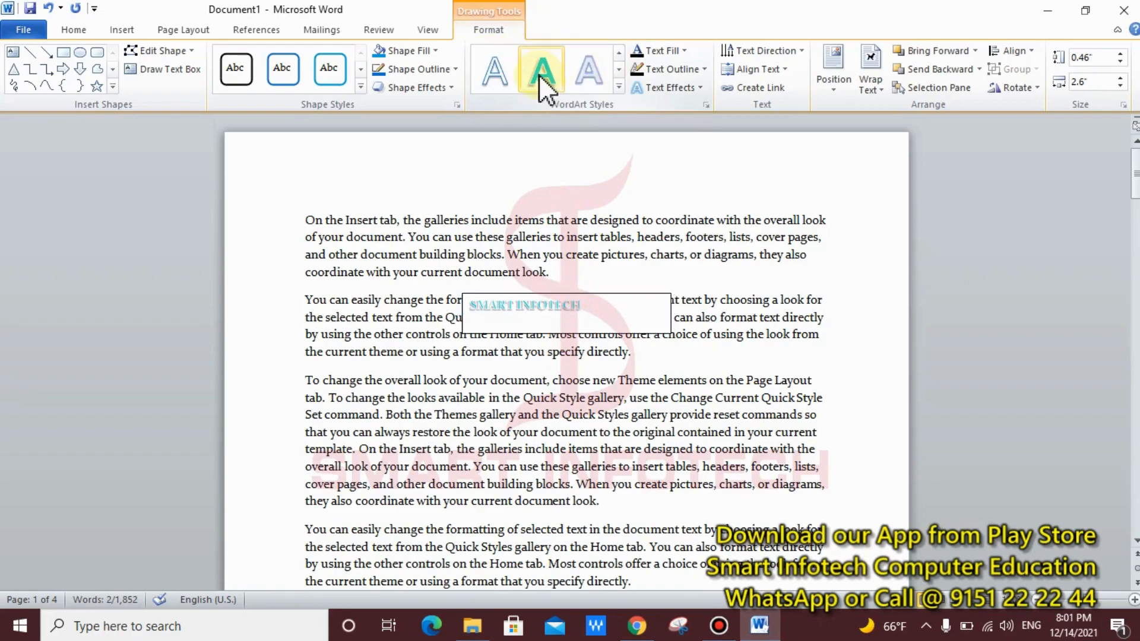
# Step: Give the text box a blue Colored Fill style and make its text 18-point bold
pyautogui.click(360, 69)
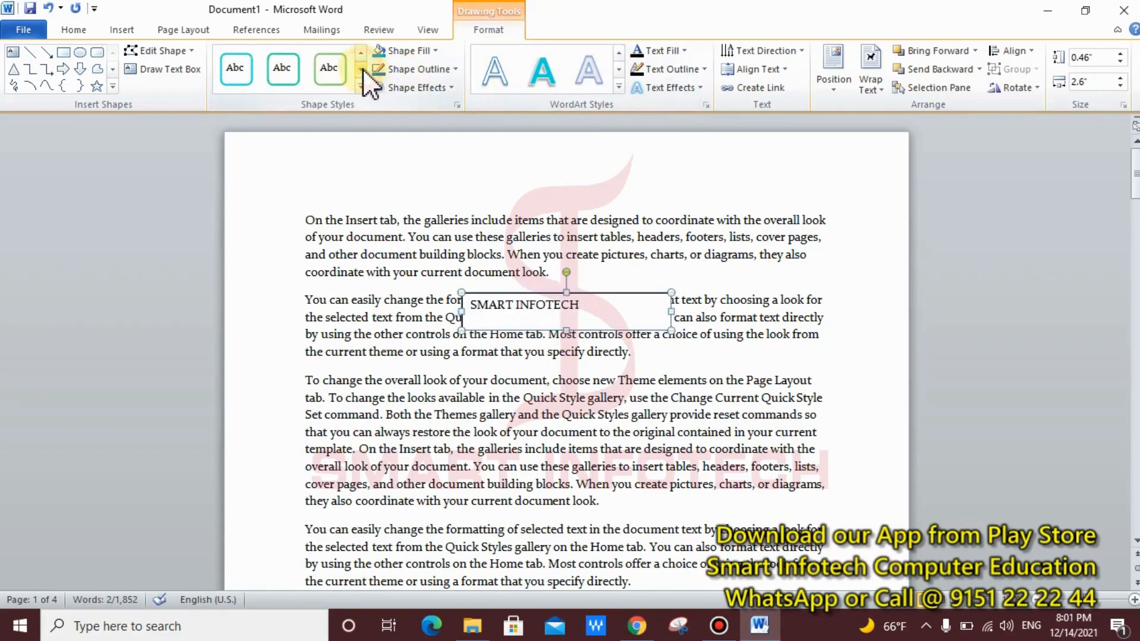
pyautogui.click(362, 69)
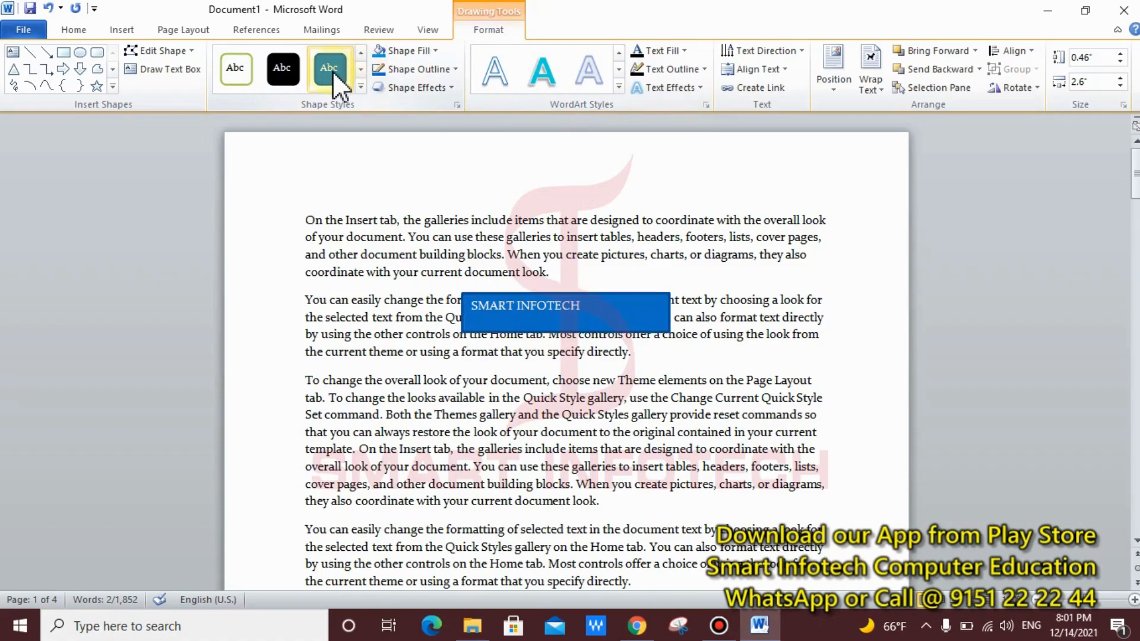
pyautogui.click(331, 70)
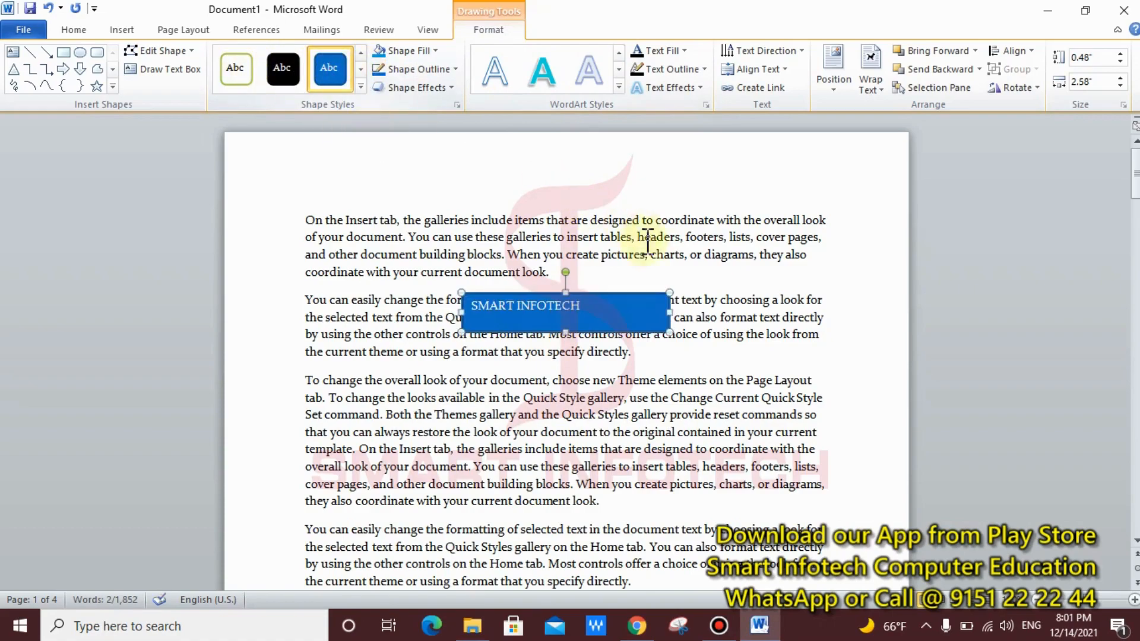
pyautogui.click(77, 30)
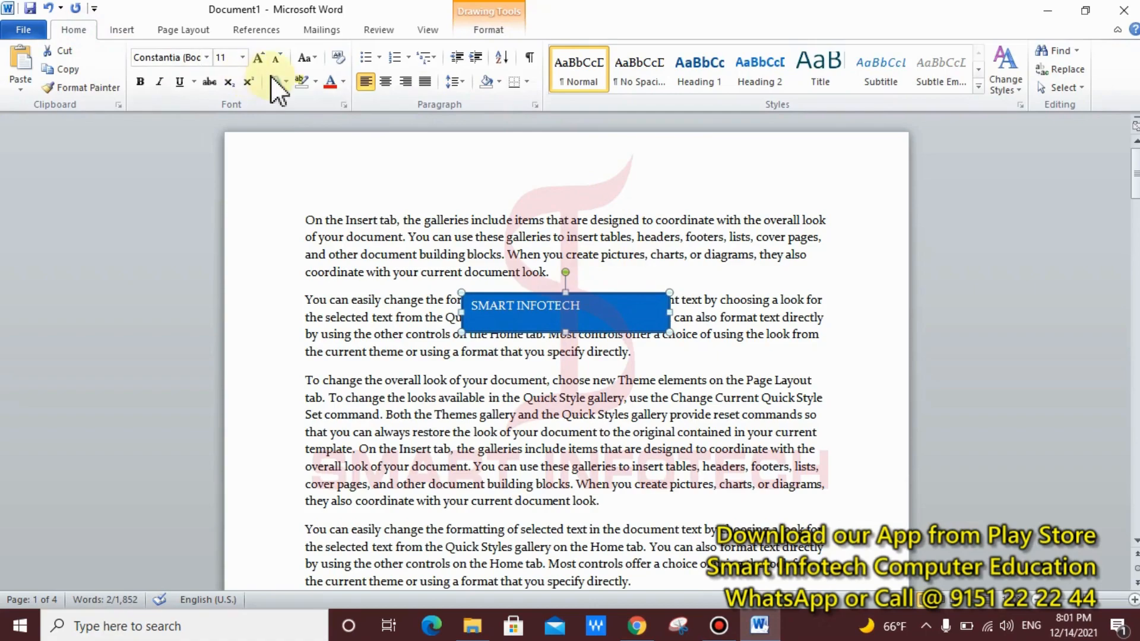
pyautogui.click(258, 57)
pyautogui.click(258, 58)
pyautogui.click(259, 58)
pyautogui.click(258, 57)
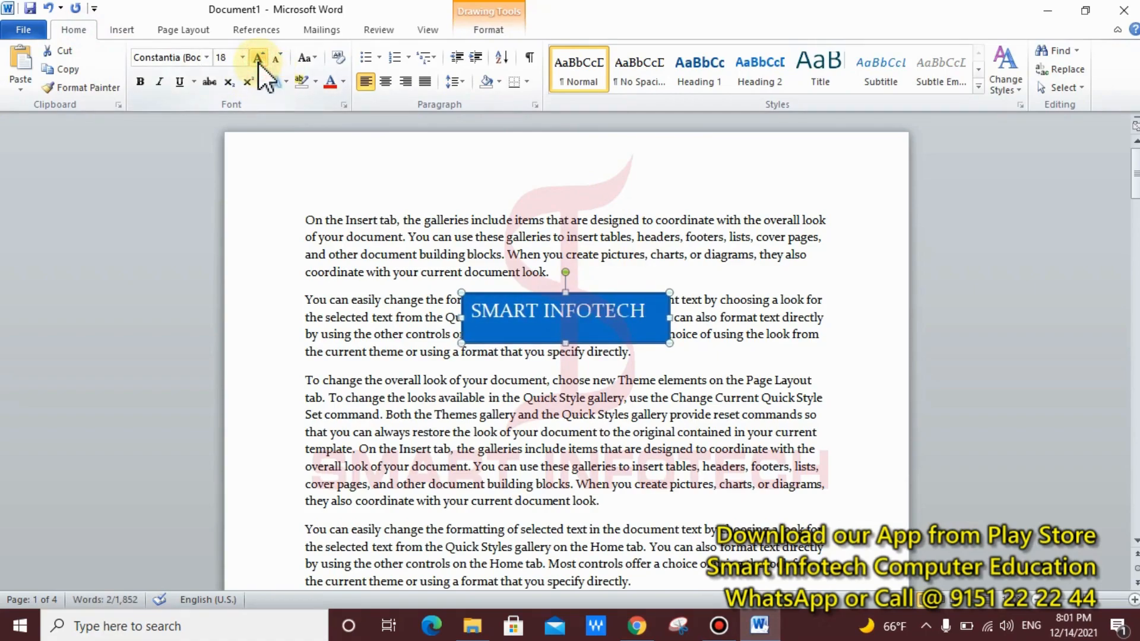
pyautogui.click(140, 81)
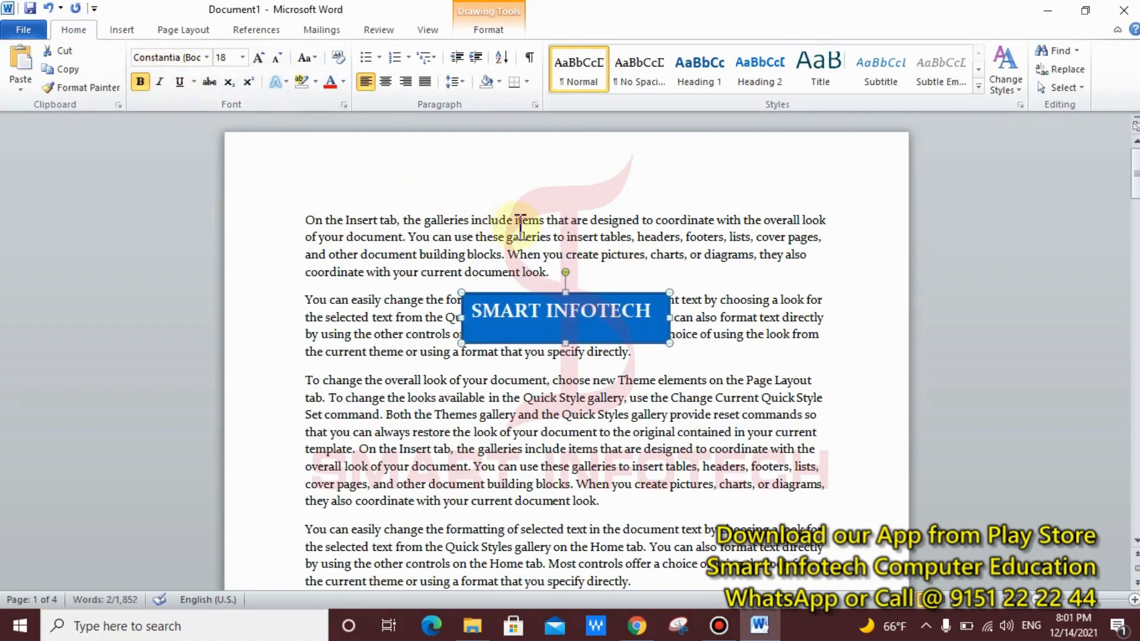
# Step: Apply a Glow text effect variation to the SMART INFOTECH lettering
pyautogui.click(495, 29)
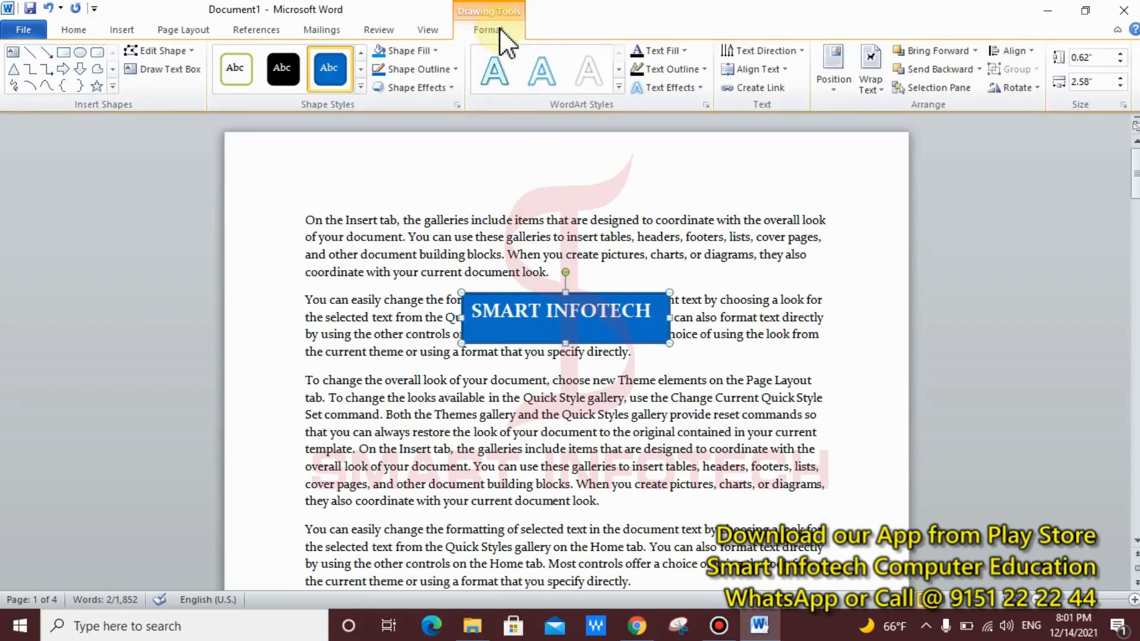
pyautogui.click(685, 51)
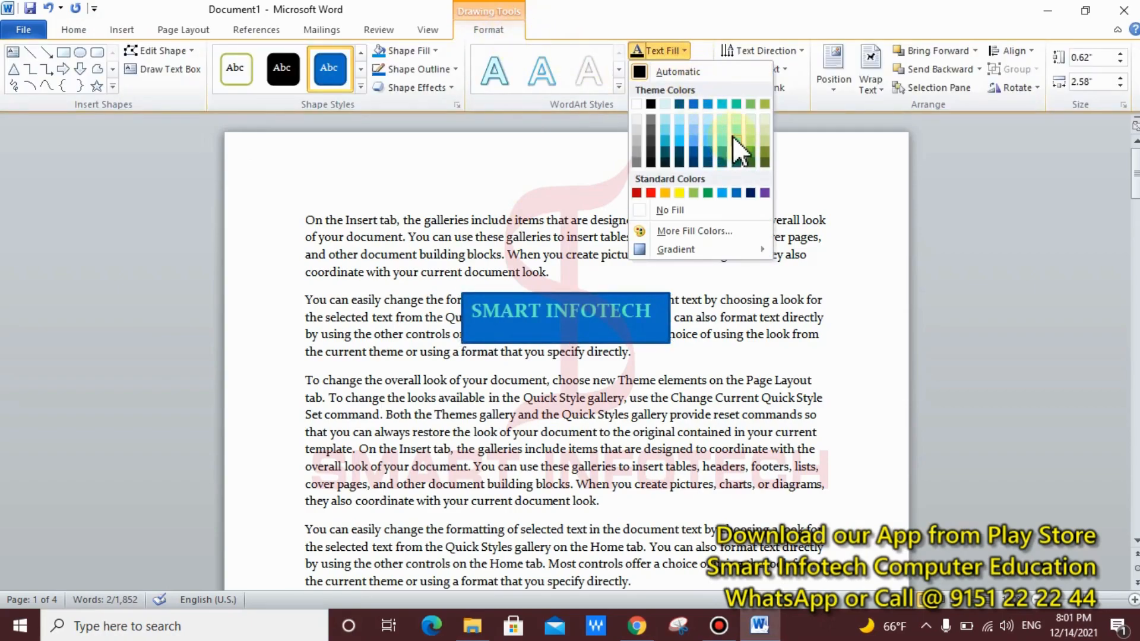
pyautogui.click(687, 26)
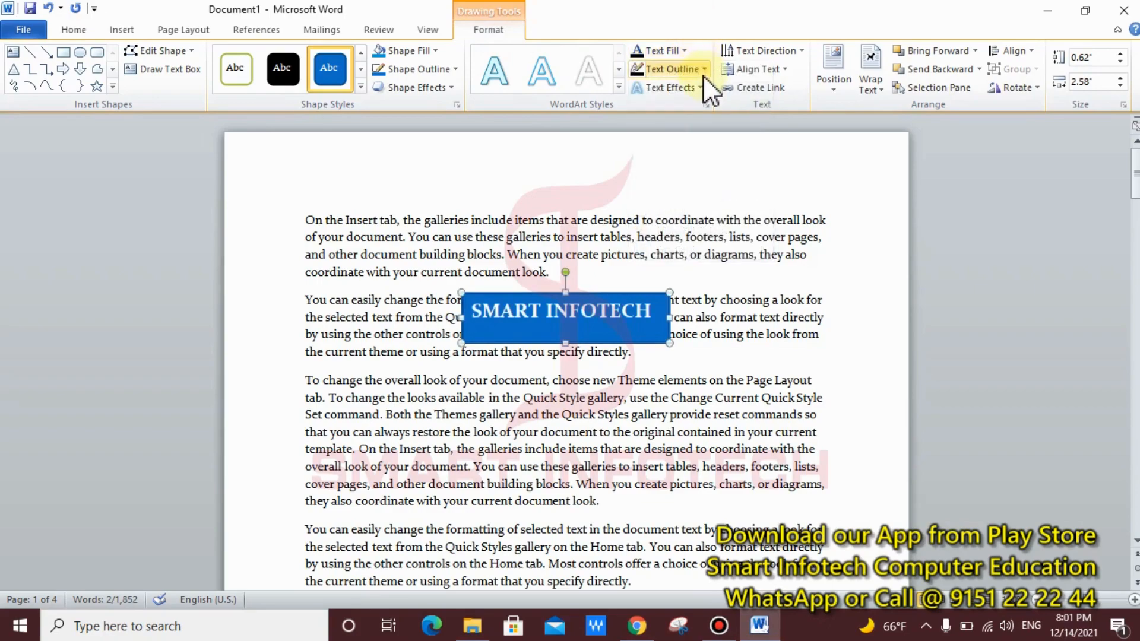
pyautogui.click(703, 70)
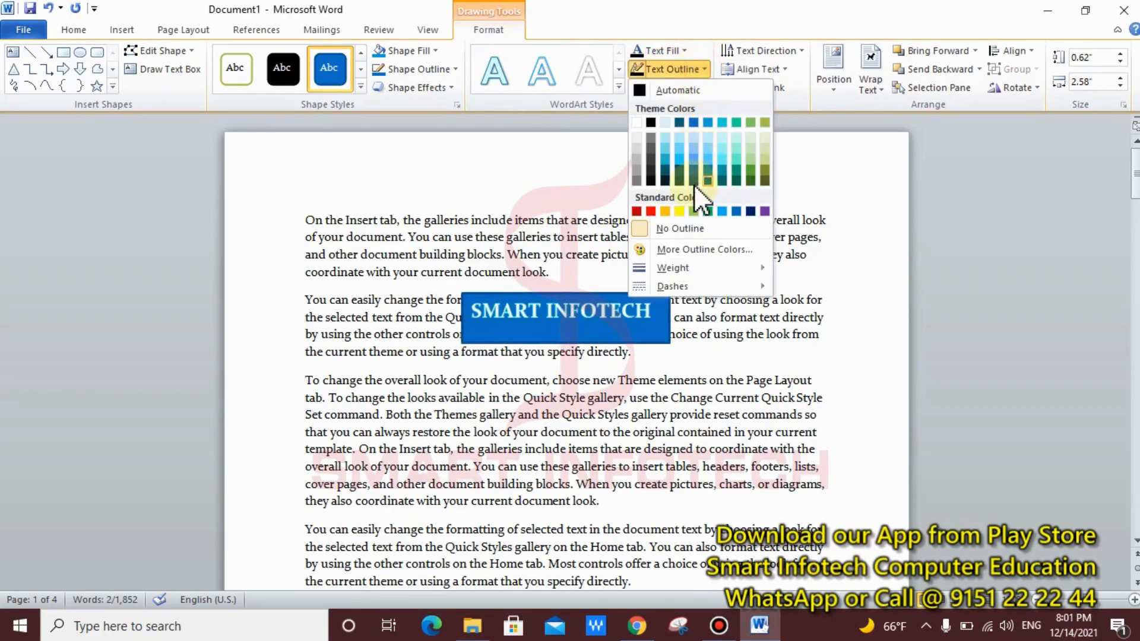
pyautogui.click(677, 14)
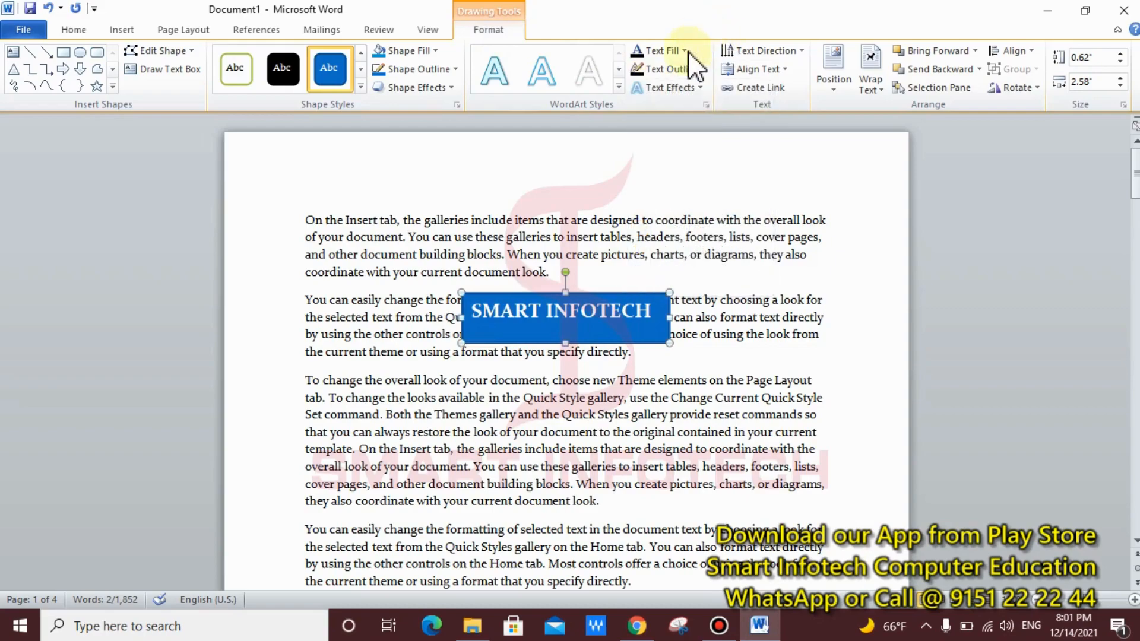
pyautogui.click(690, 87)
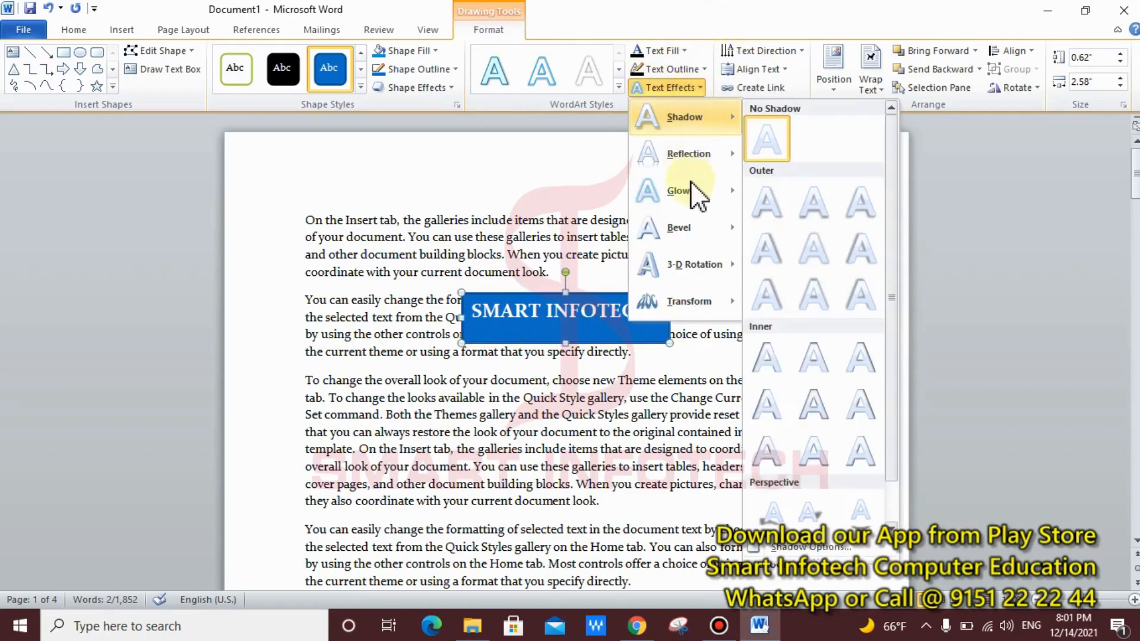
pyautogui.moveTo(725, 211)
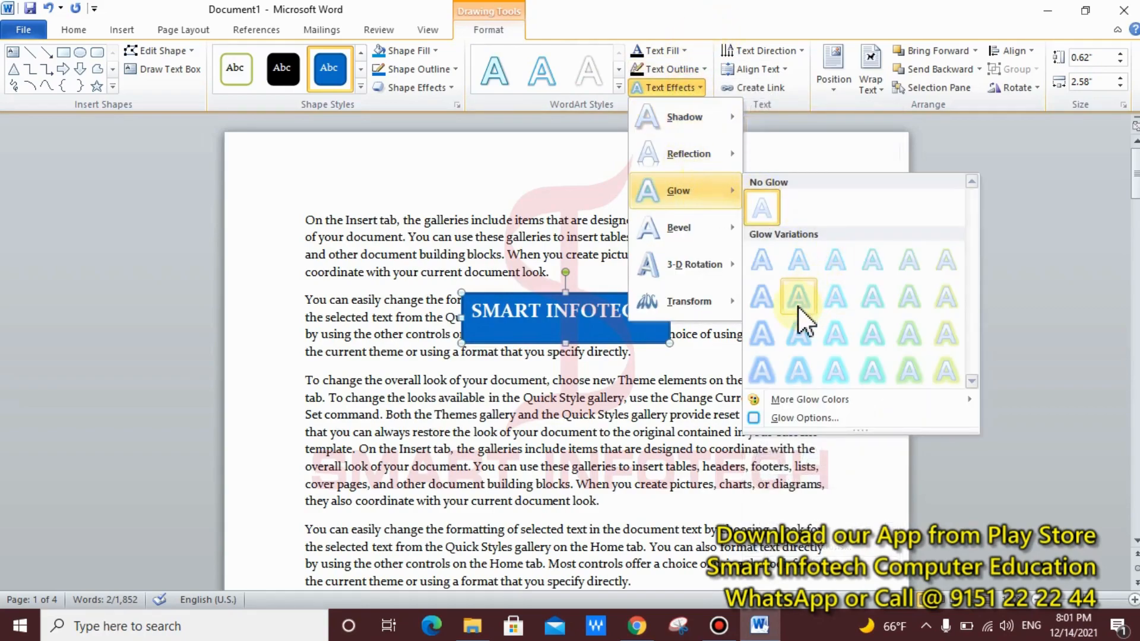
pyautogui.click(856, 325)
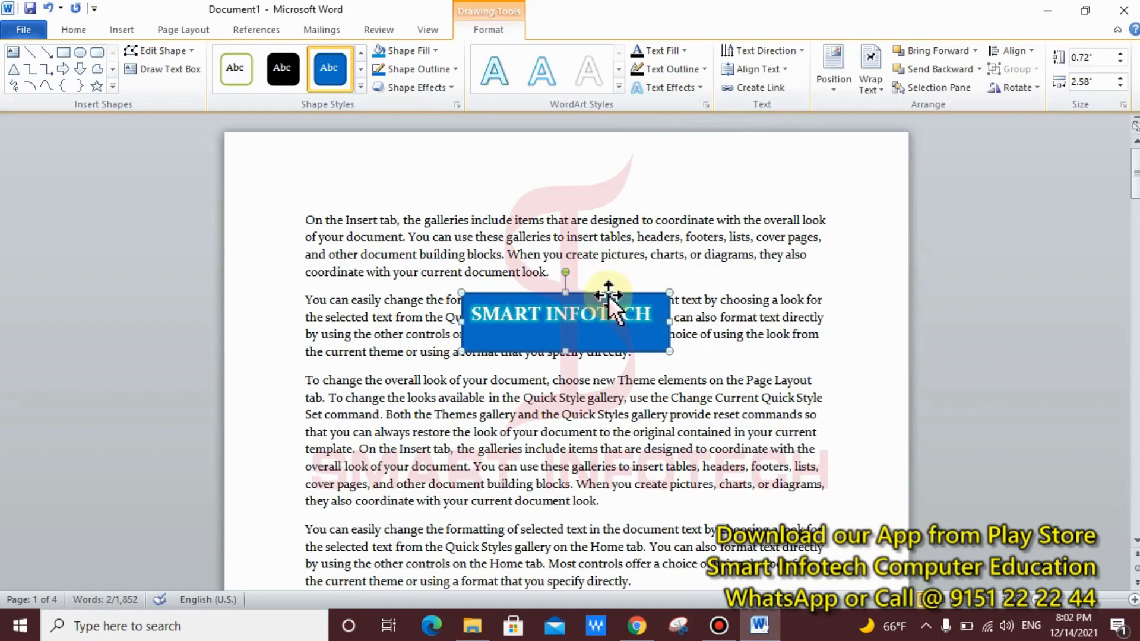
# Step: Move the text box around, rotate it vertical, and place it at the left margin
pyautogui.moveTo(608, 295)
pyautogui.mouseDown()
pyautogui.moveTo(565, 262)
pyautogui.moveTo(561, 273)
pyautogui.moveTo(797, 247)
pyautogui.moveTo(581, 262)
pyautogui.moveTo(524, 152)
pyautogui.moveTo(622, 298)
pyautogui.mouseUp()
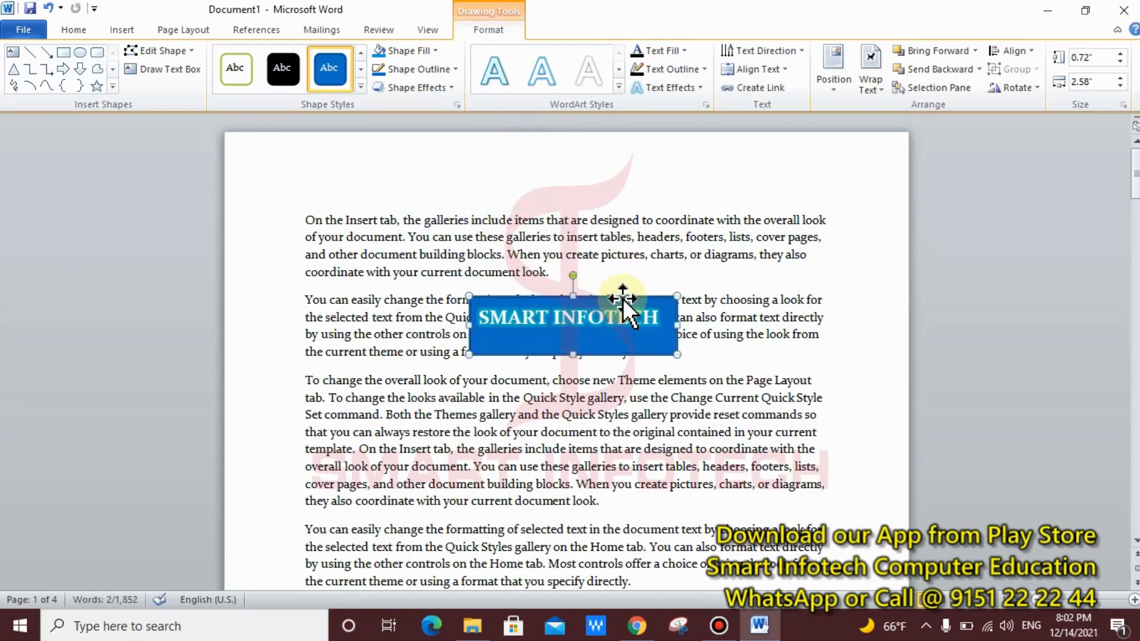
pyautogui.moveTo(622, 298); pyautogui.dragTo(683, 299)
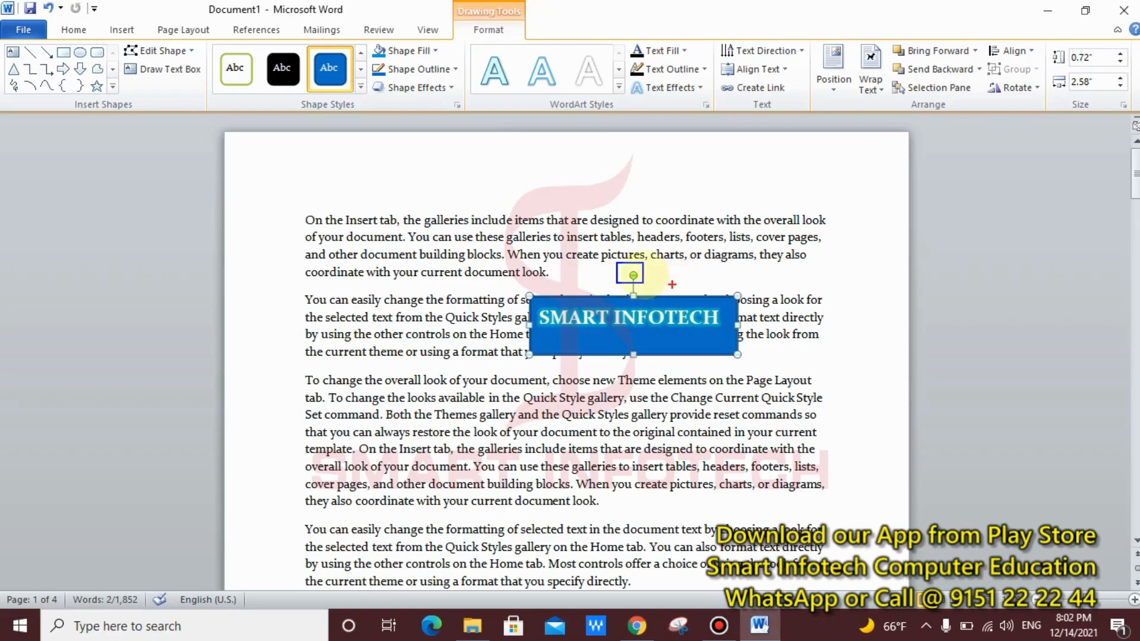
pyautogui.moveTo(632, 275); pyautogui.dragTo(586, 332)
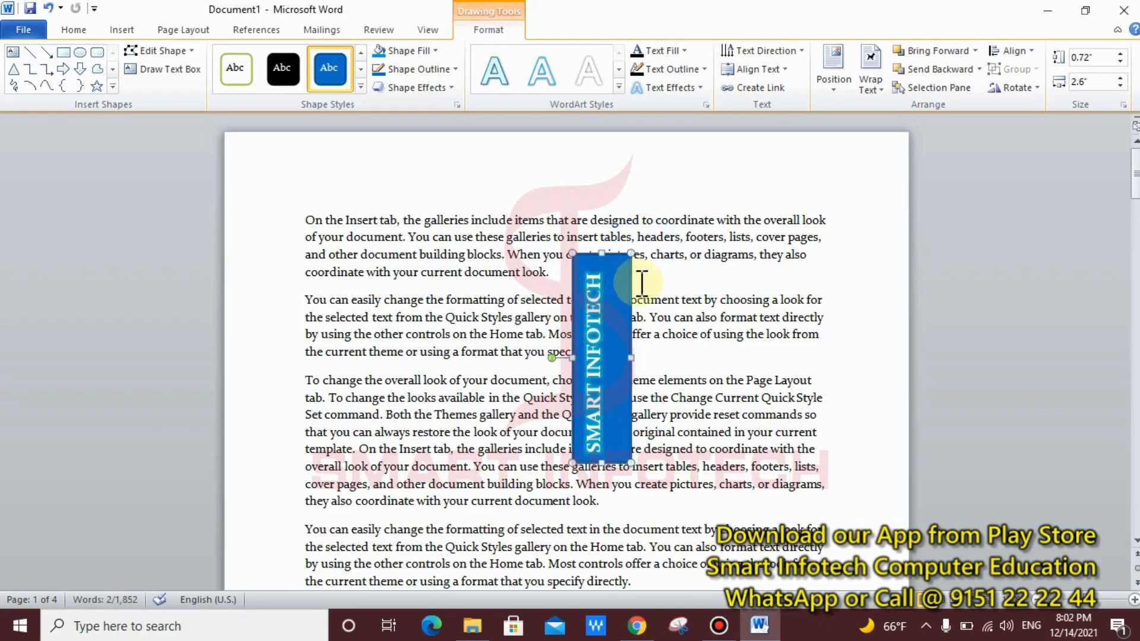
pyautogui.moveTo(629, 284); pyautogui.dragTo(294, 372)
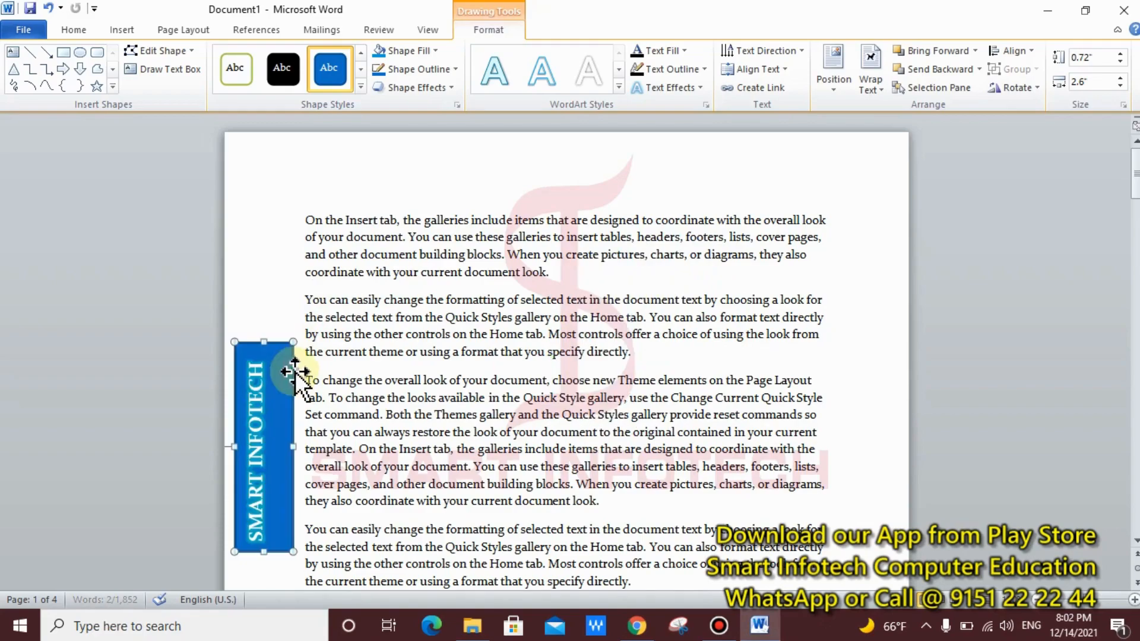
# Step: Delete the vertical SMART INFOTECH text box
pyautogui.click(448, 361)
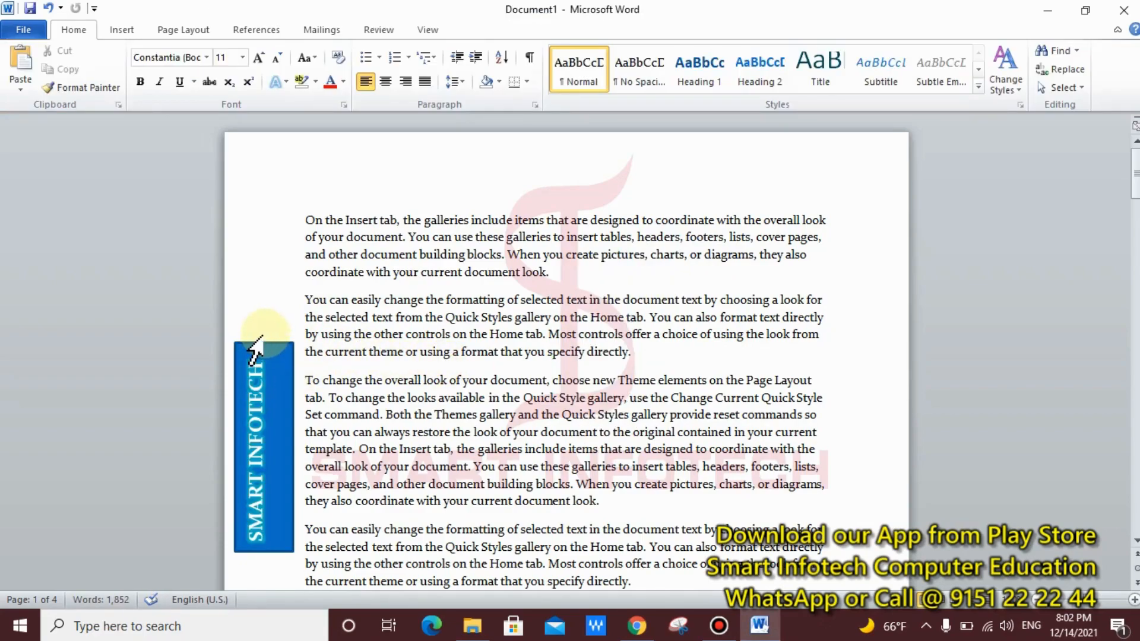
pyautogui.click(293, 366)
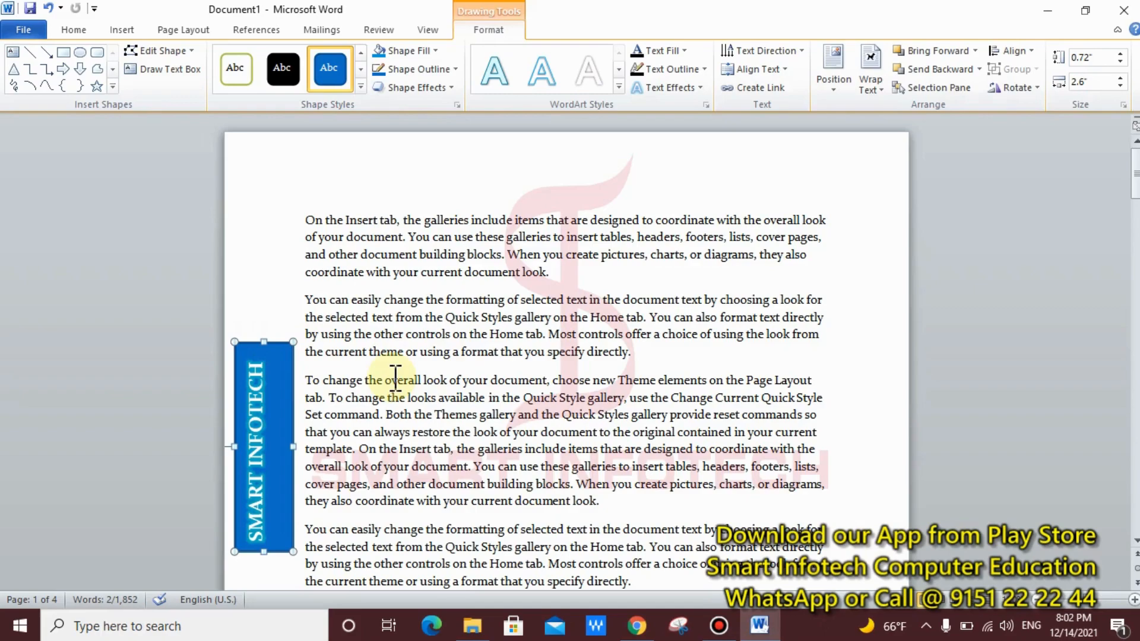
pyautogui.press('Delete')
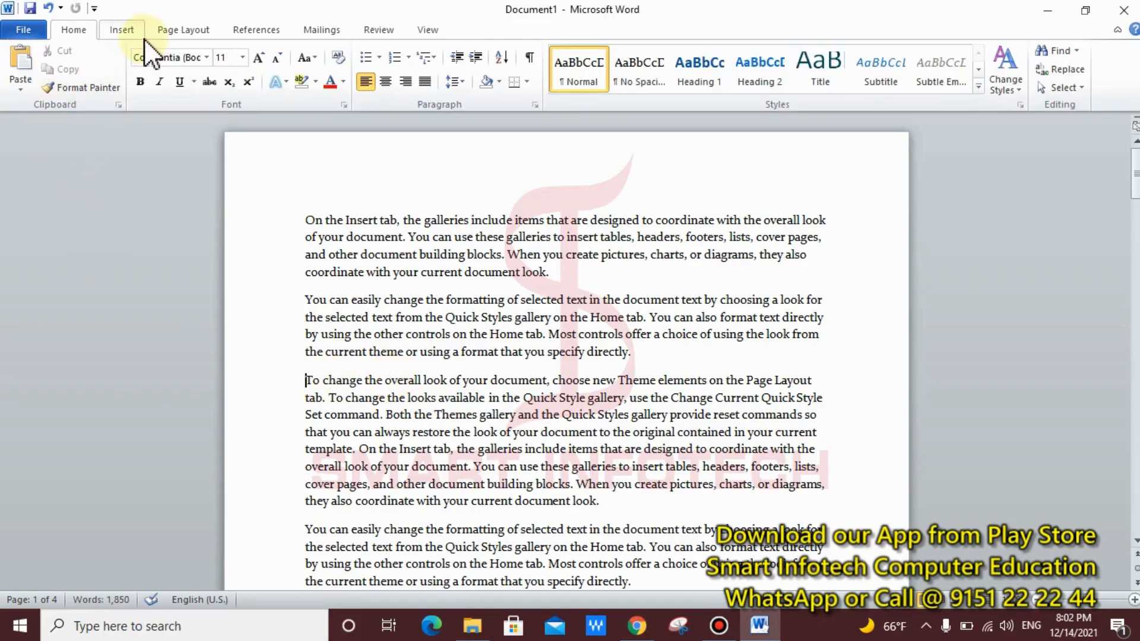
# Step: Place the cursor below the final Theme elements paragraph on page 4
pyautogui.click(121, 29)
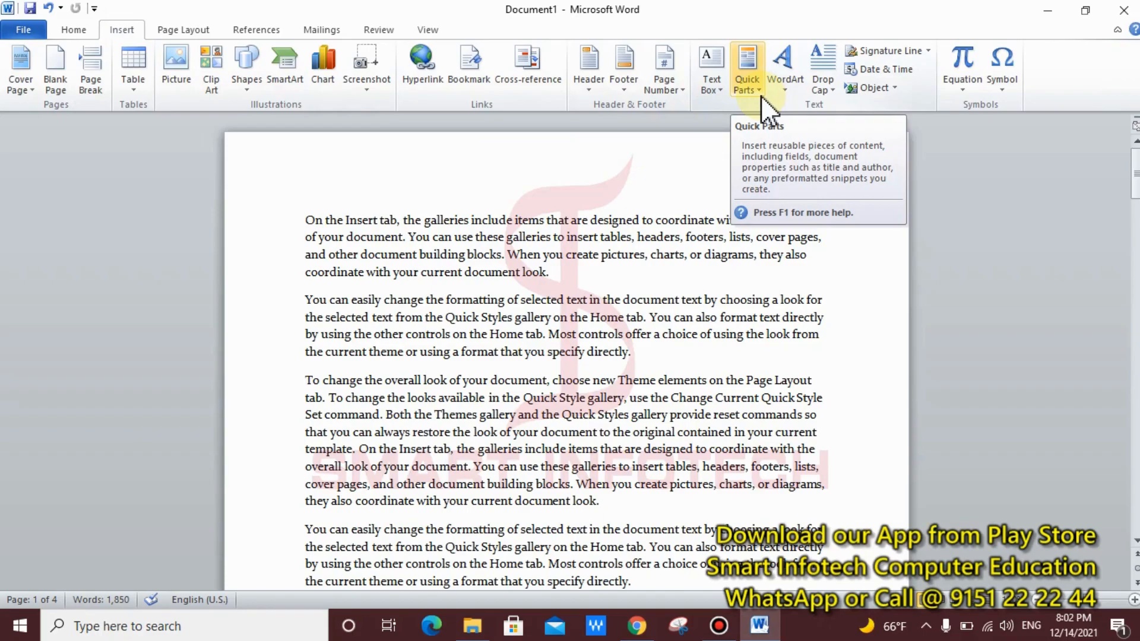
pyautogui.scroll(-6, 504, 341)
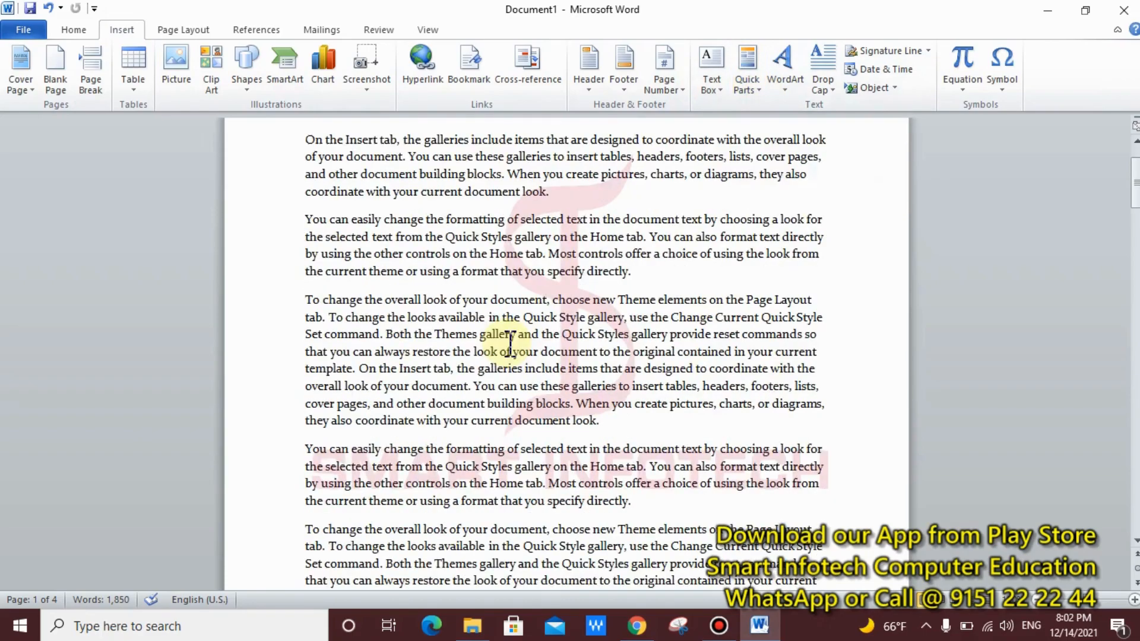
pyautogui.scroll(-16, 503, 345)
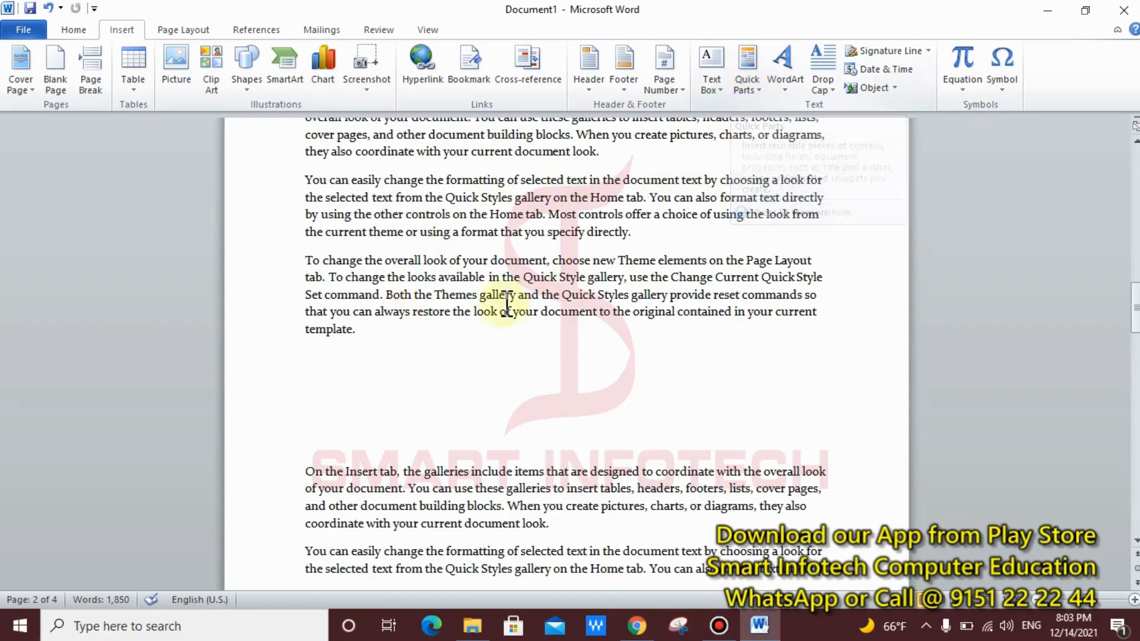
pyautogui.scroll(-13, 314, 374)
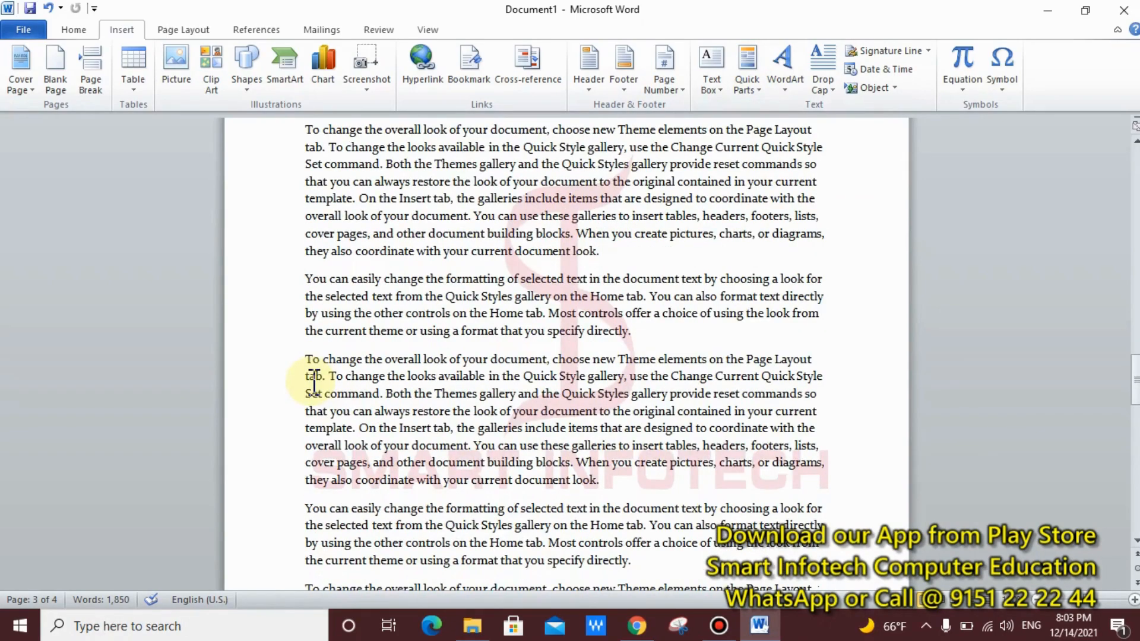
pyautogui.scroll(-4, 314, 383)
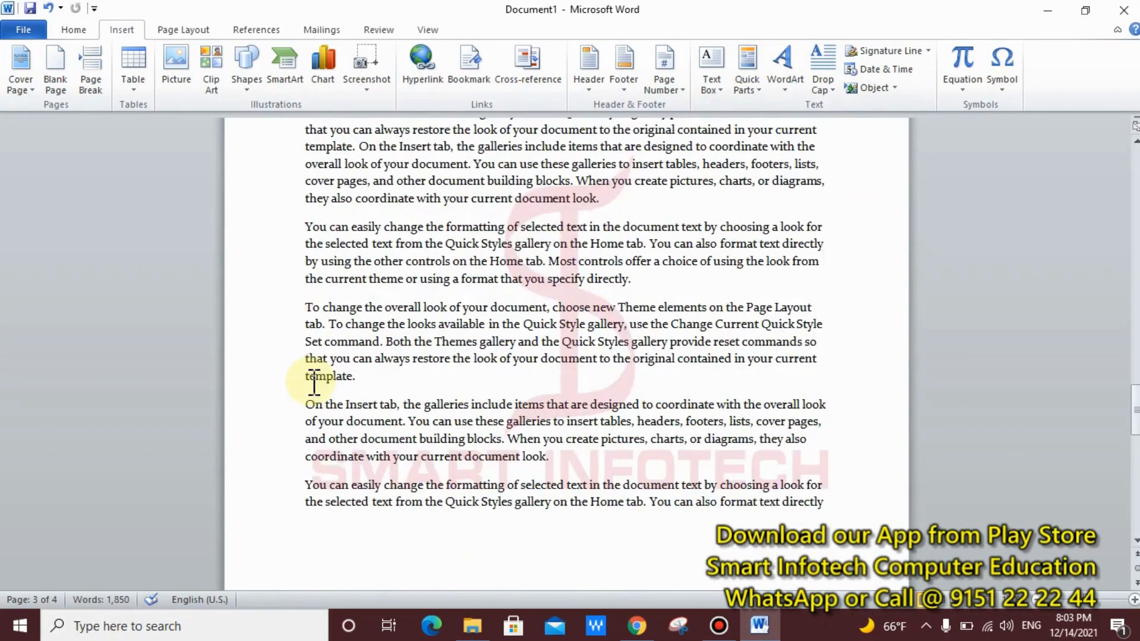
pyautogui.scroll(-10, 313, 383)
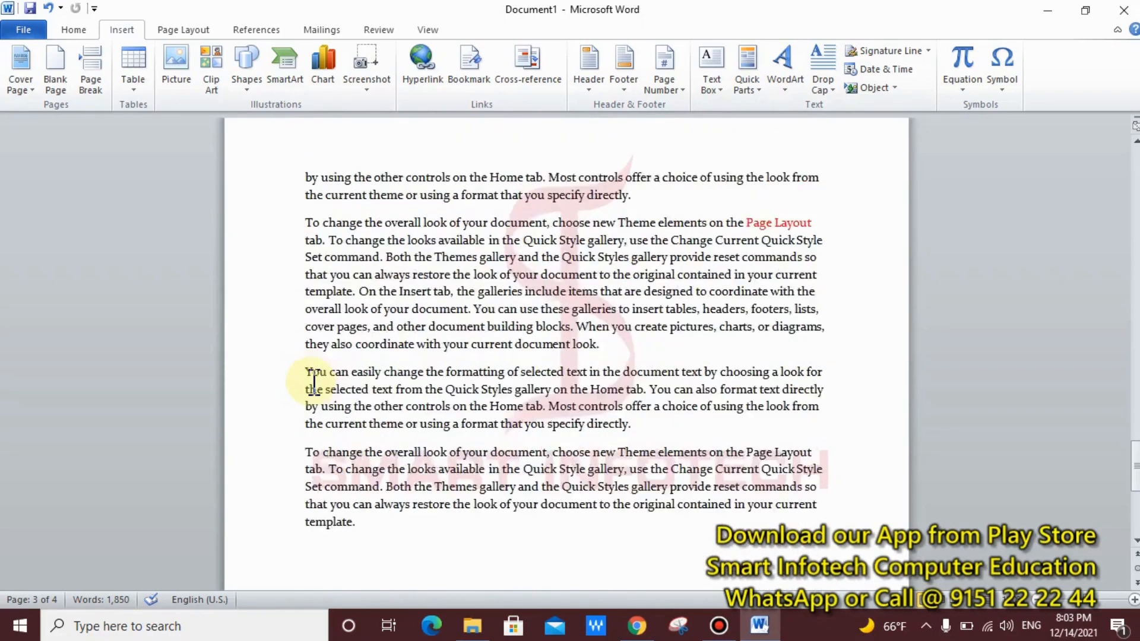
pyautogui.scroll(-5, 313, 383)
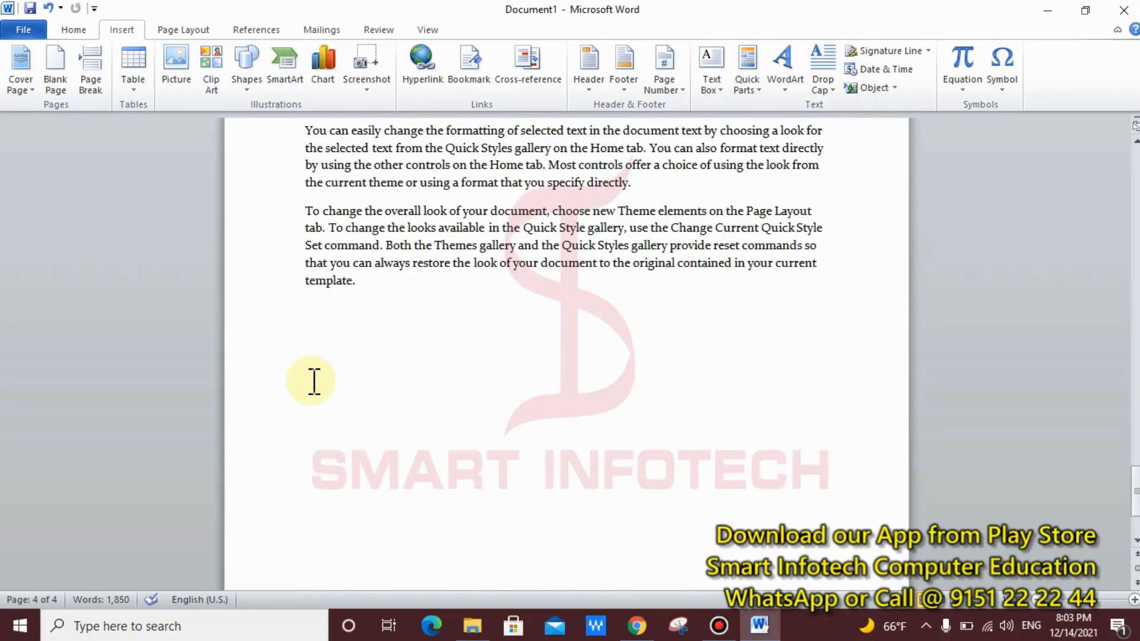
pyautogui.click(331, 349)
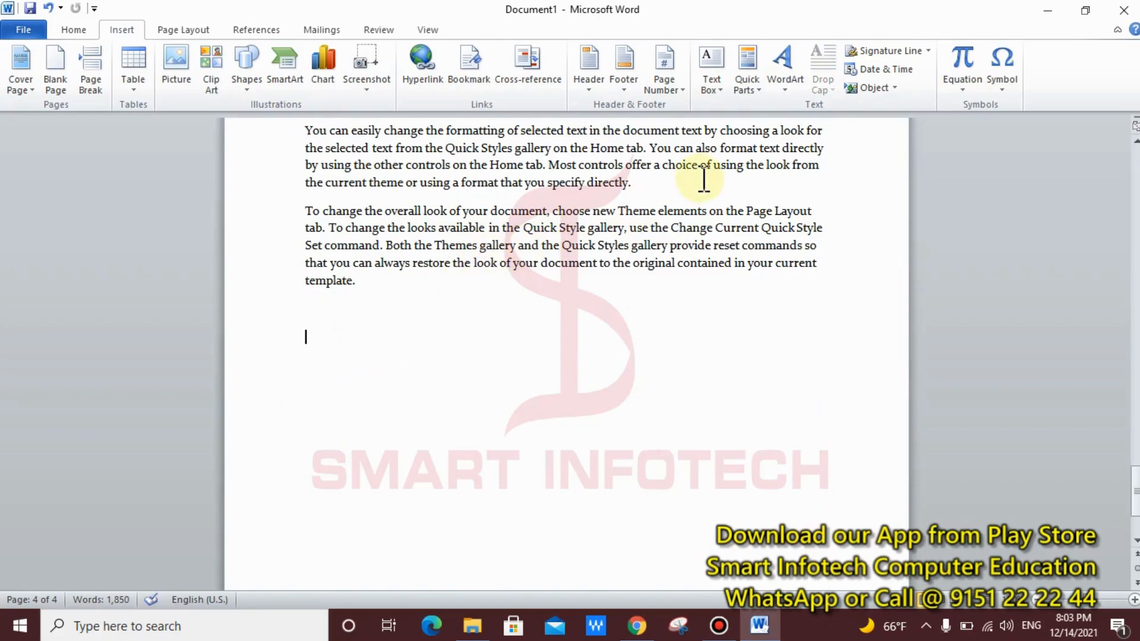
# Step: Insert a Company Address document-property field below the last paragraph and type the company's street address
pyautogui.click(747, 88)
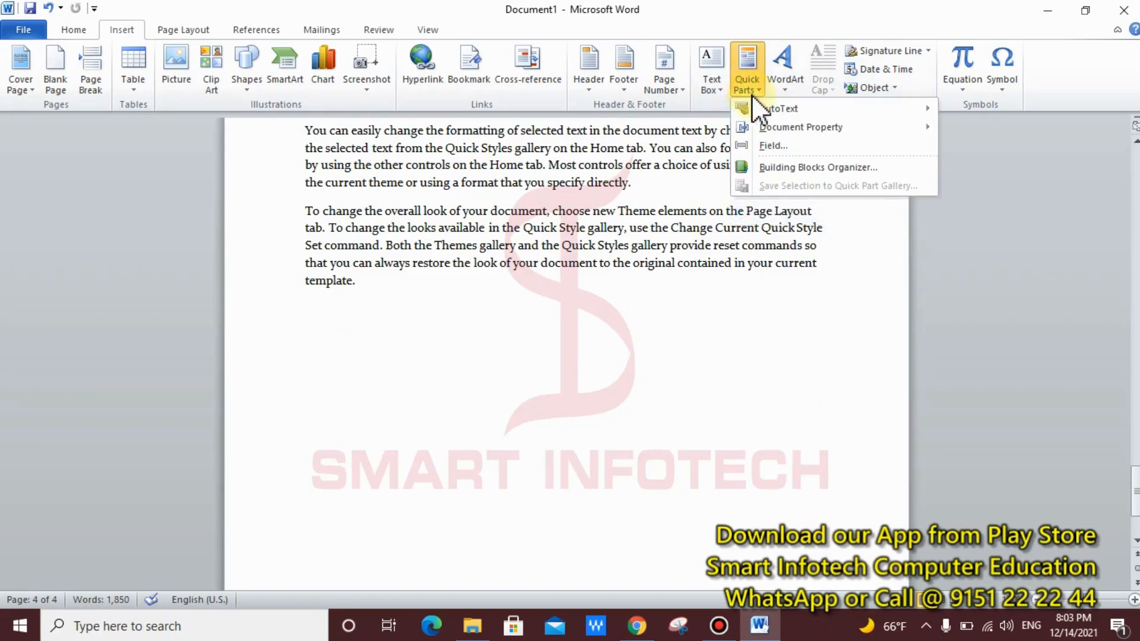
pyautogui.moveTo(858, 131)
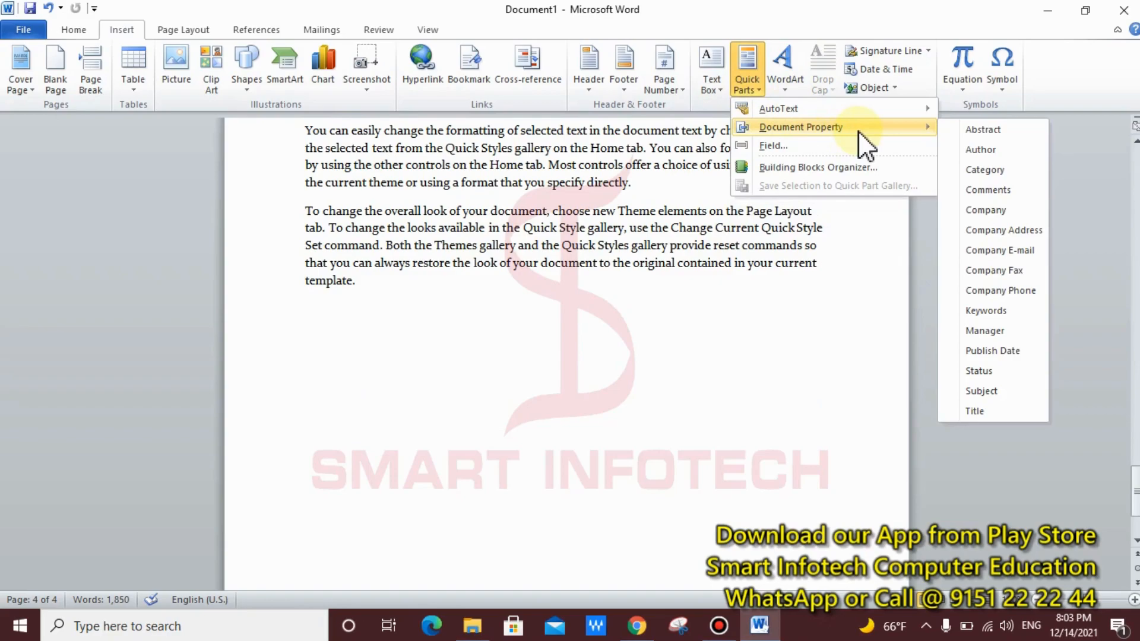
pyautogui.click(1002, 235)
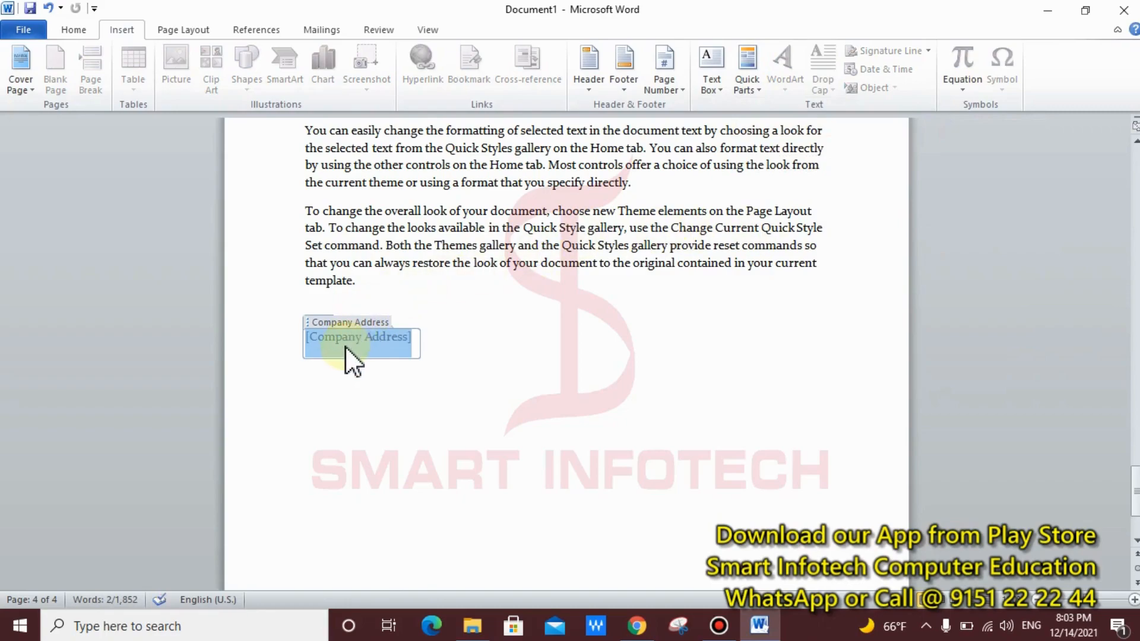
pyautogui.moveTo(245, 301)
pyautogui.mouseDown()
pyautogui.moveTo(386, 345)
pyautogui.moveTo(435, 376)
pyautogui.mouseUp()
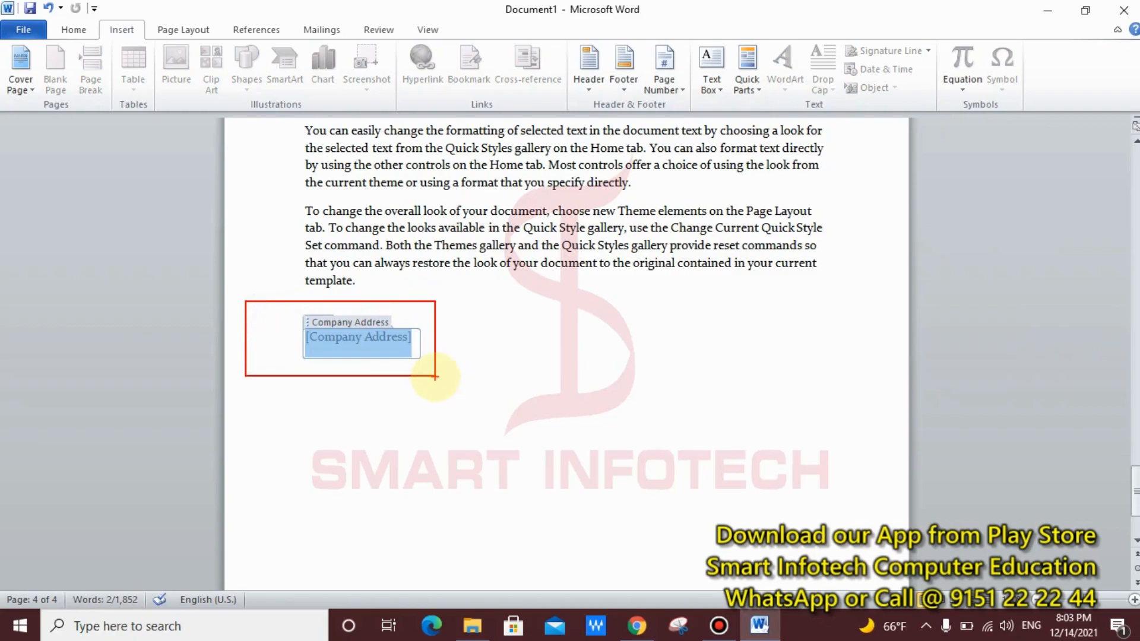
pyautogui.press('Escape')
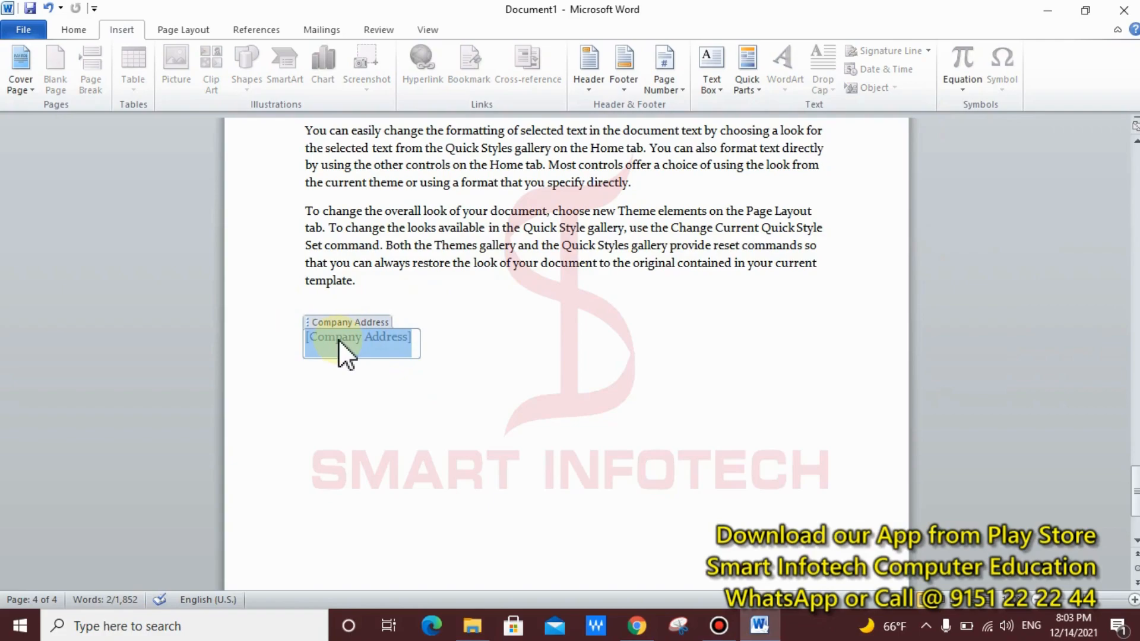
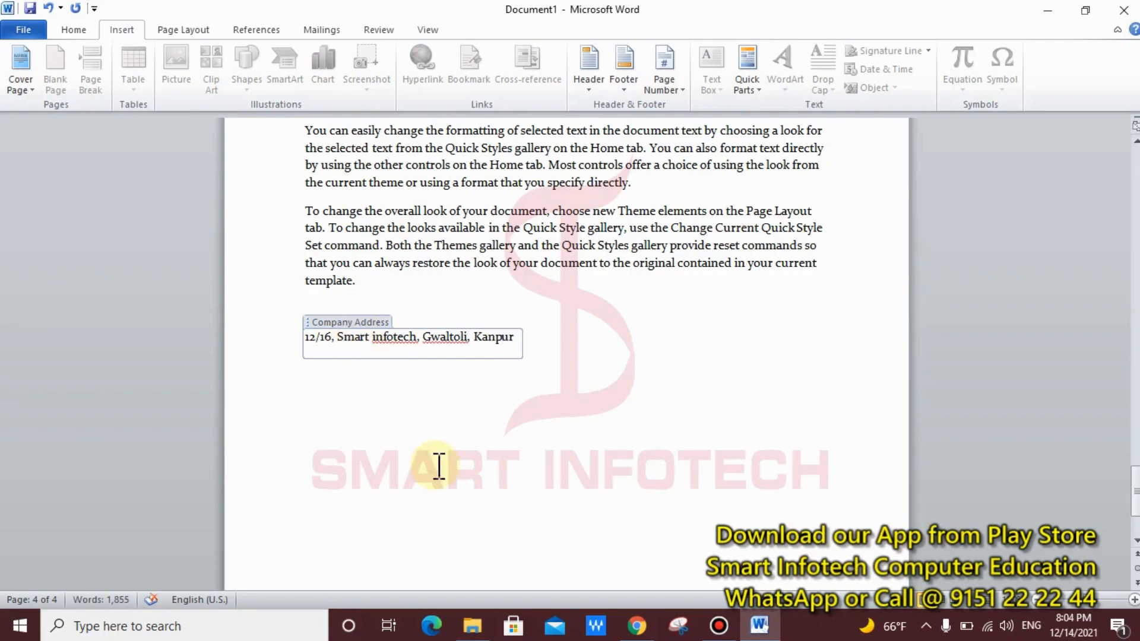
# Step: Put the cursor on the blank line on page 2 and enlarge the font size
pyautogui.click(435, 459)
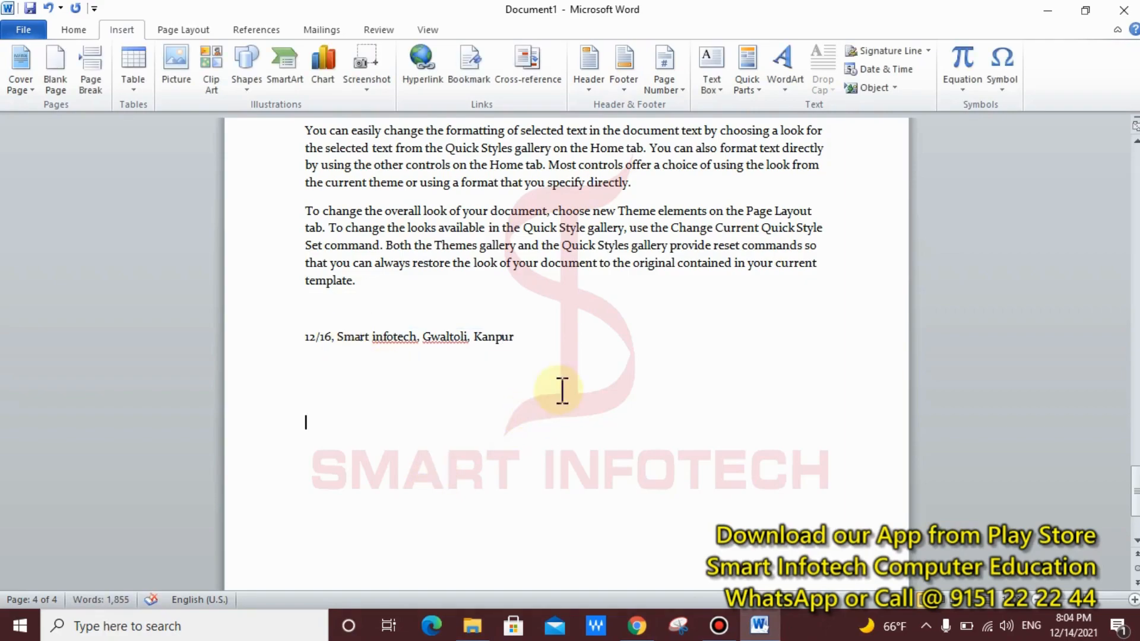
pyautogui.scroll(-3, 554, 392)
pyautogui.scroll(10, 554, 392)
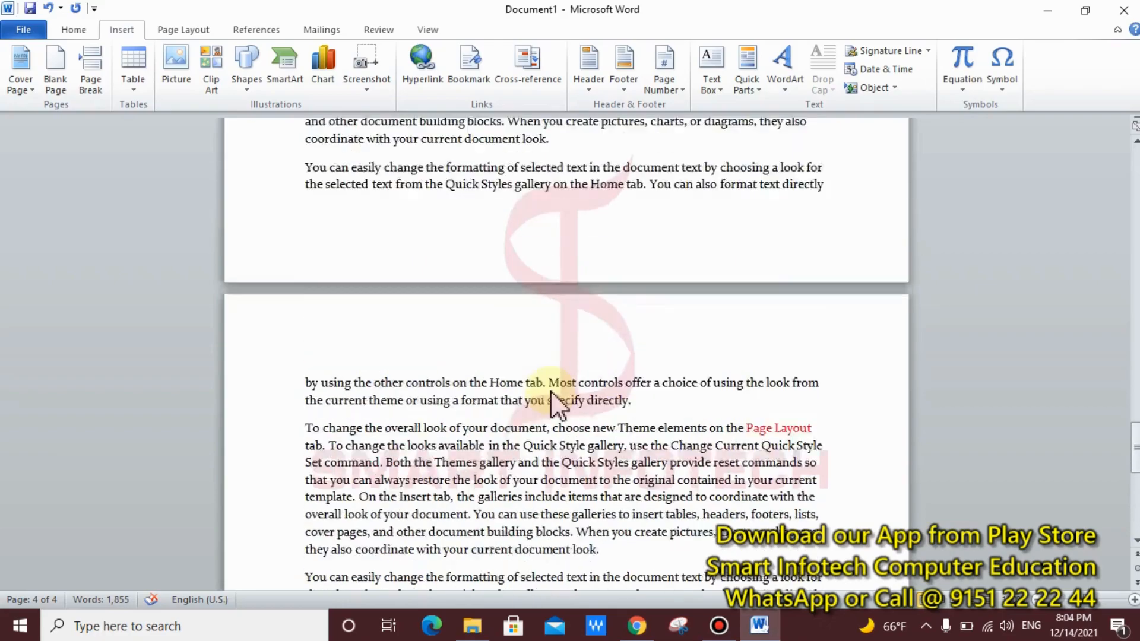
pyautogui.scroll(10, 553, 391)
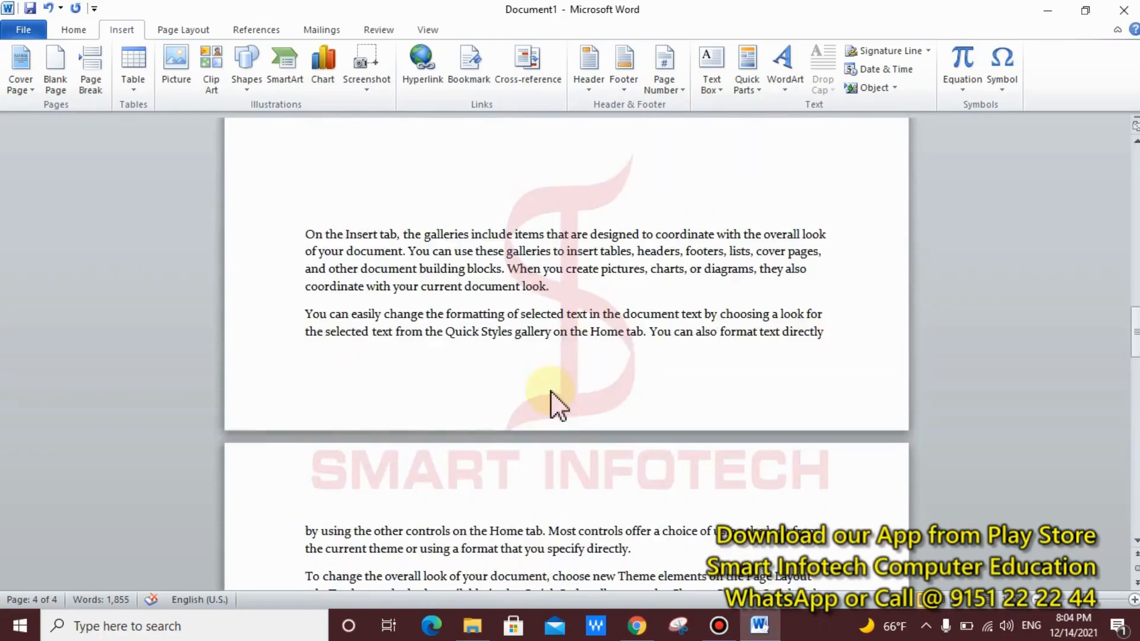
pyautogui.click(328, 365)
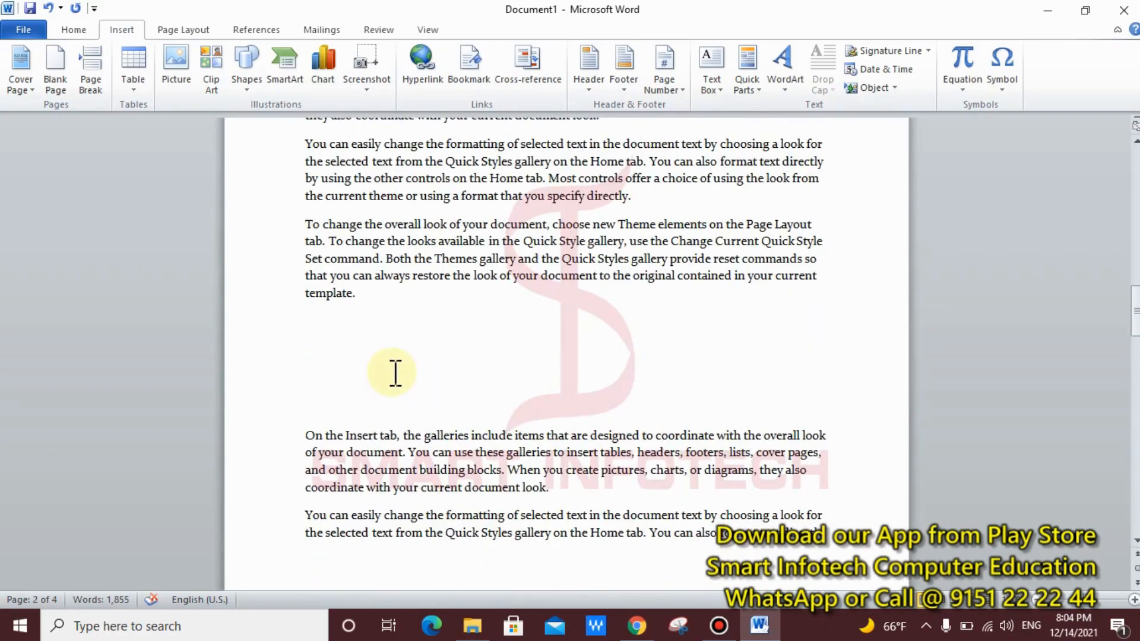
pyautogui.hotkey('ctrl', 'shift', '.')
pyautogui.hotkey('ctrl', 'shift', '.')
pyautogui.hotkey('ctrl', 'shift', '.')
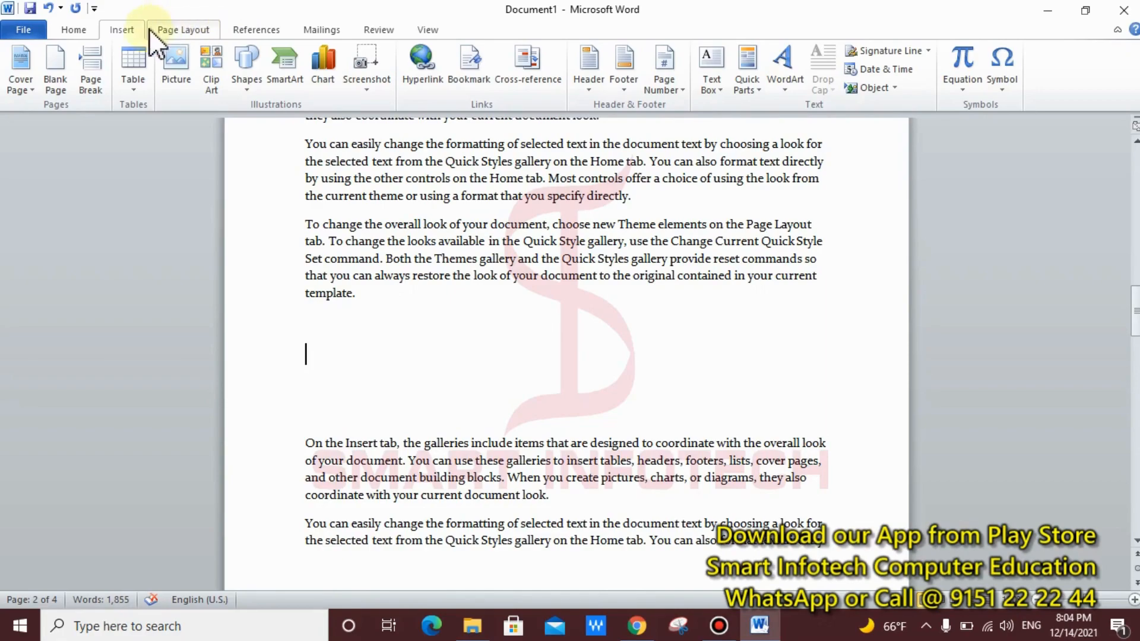
# Step: Insert a second Company Address field there, repeating the address automatically
pyautogui.click(758, 93)
pyautogui.moveTo(831, 129)
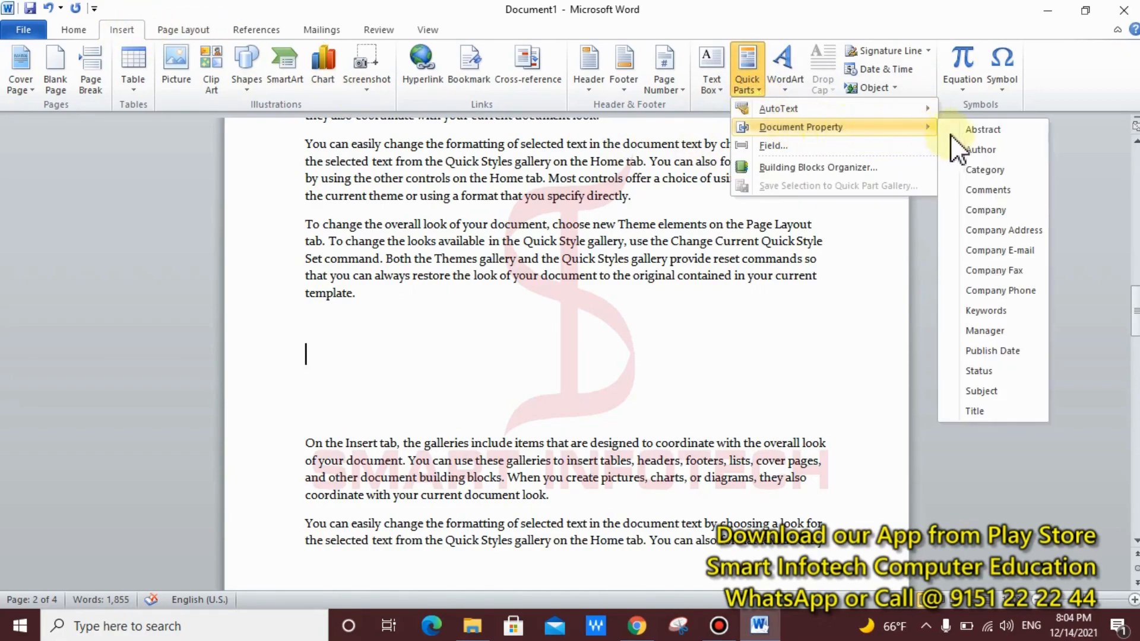
pyautogui.click(1010, 231)
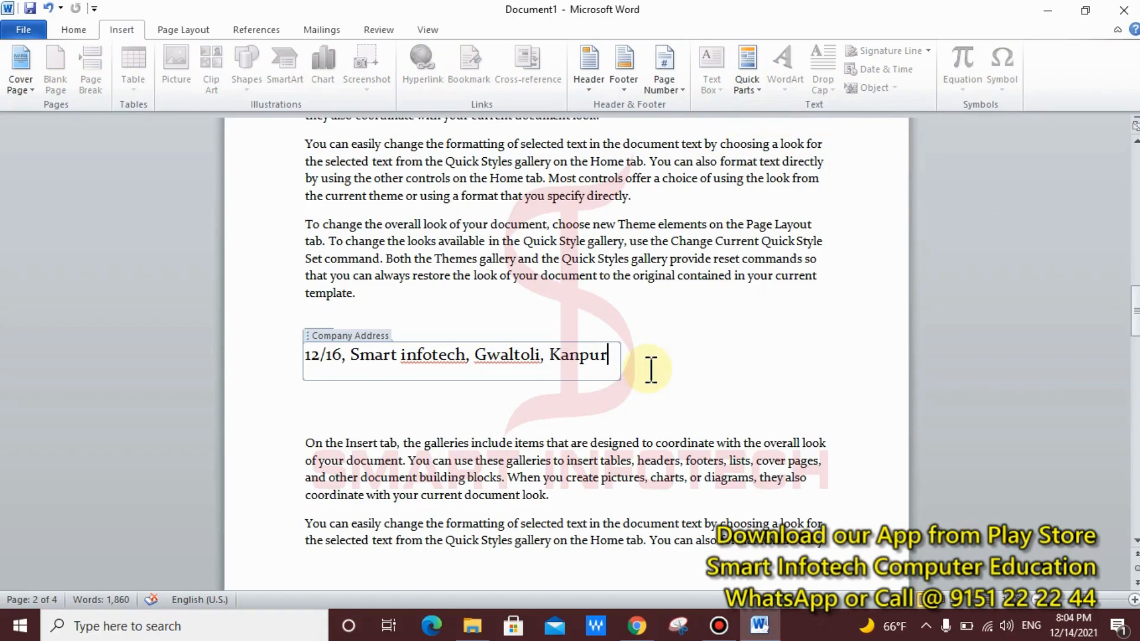
pyautogui.scroll(-1, 670, 355)
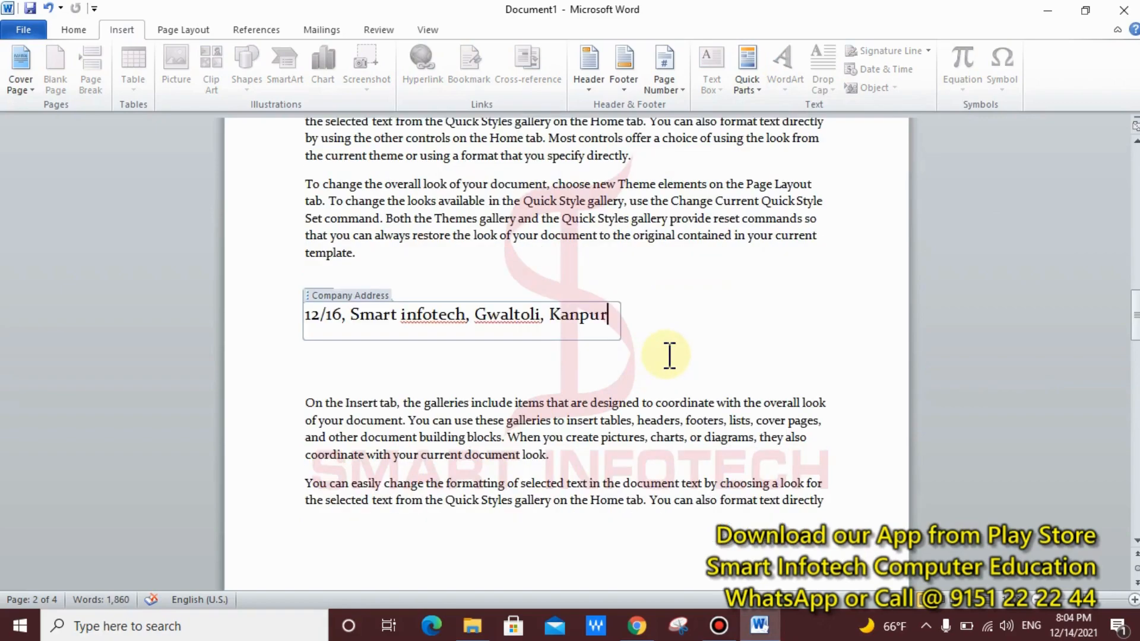
pyautogui.click(620, 405)
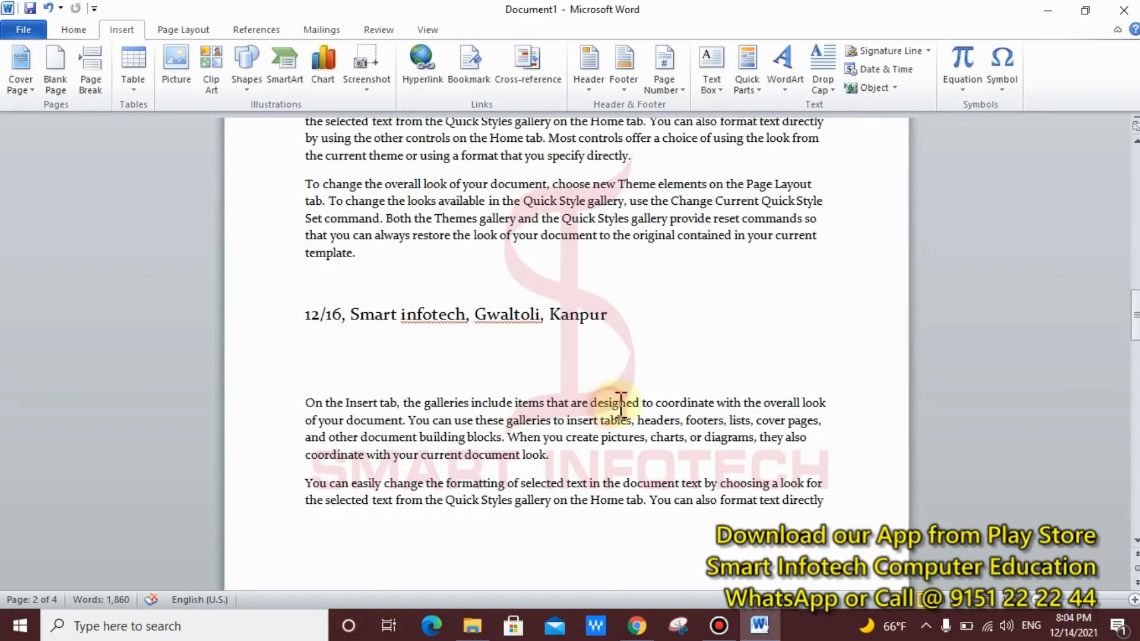
pyautogui.click(542, 372)
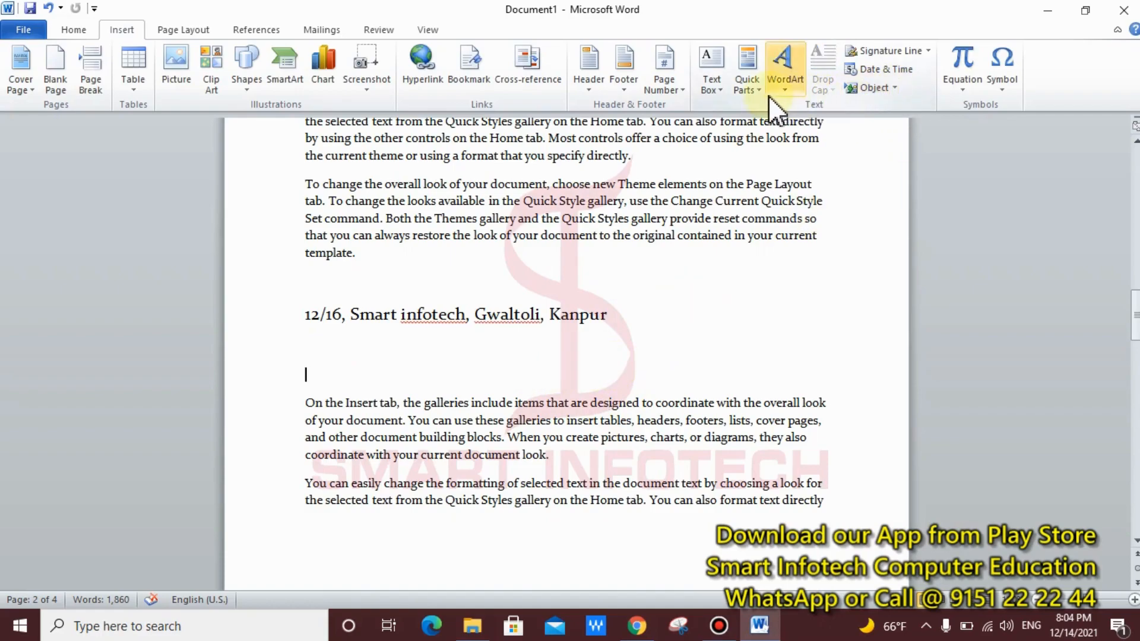
# Step: Insert a Company Phone field below the address and fill in the company's phone number
pyautogui.click(748, 86)
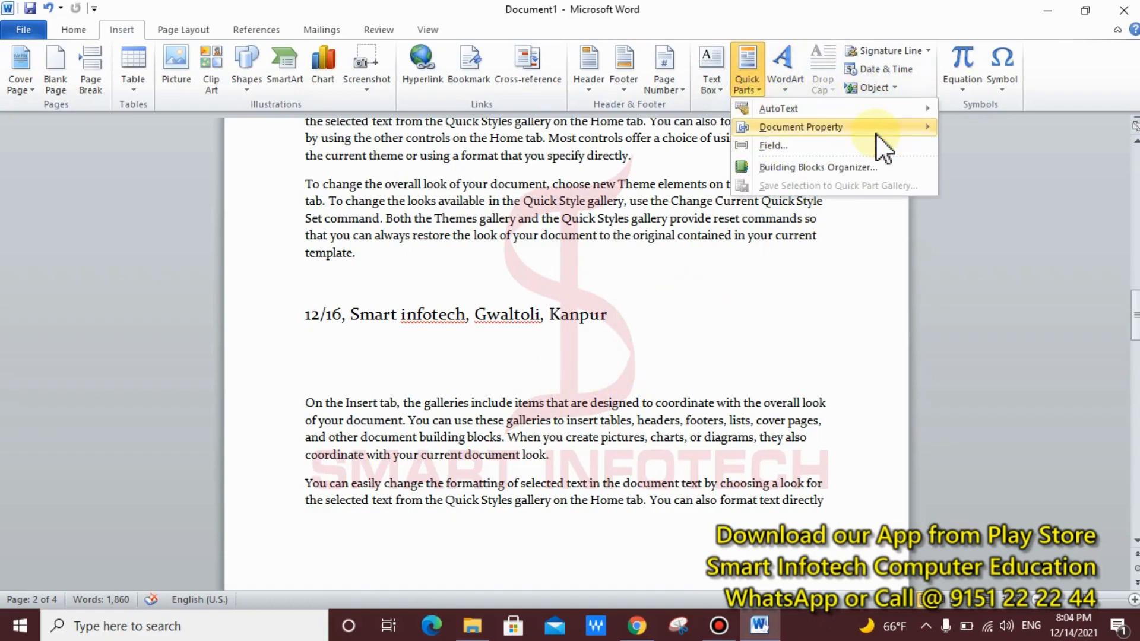
pyautogui.moveTo(875, 134)
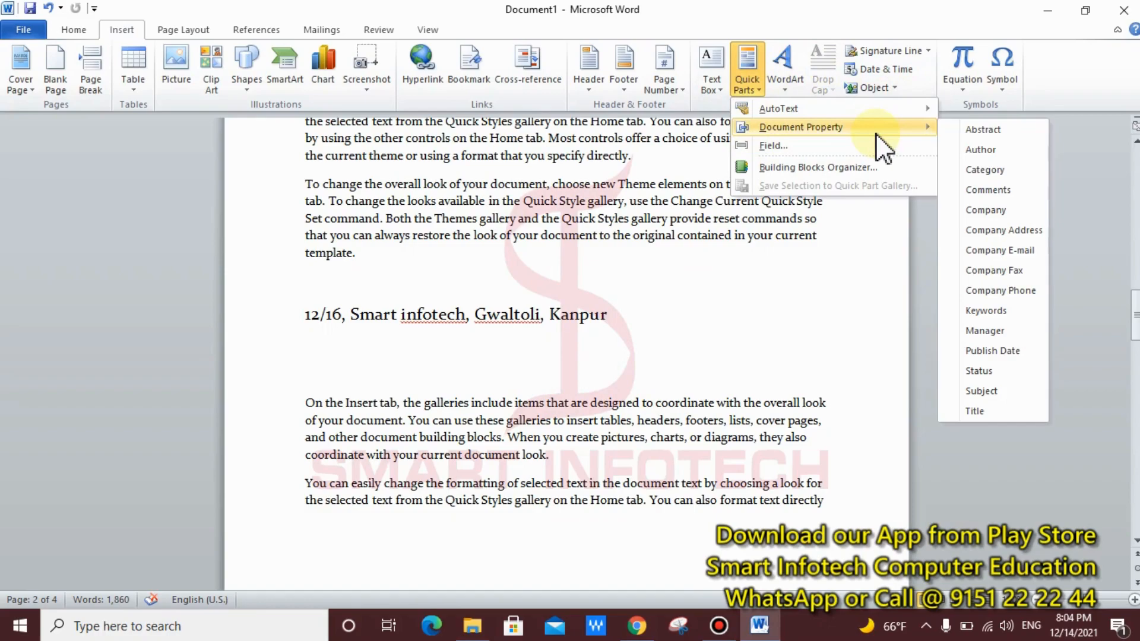
pyautogui.click(1004, 290)
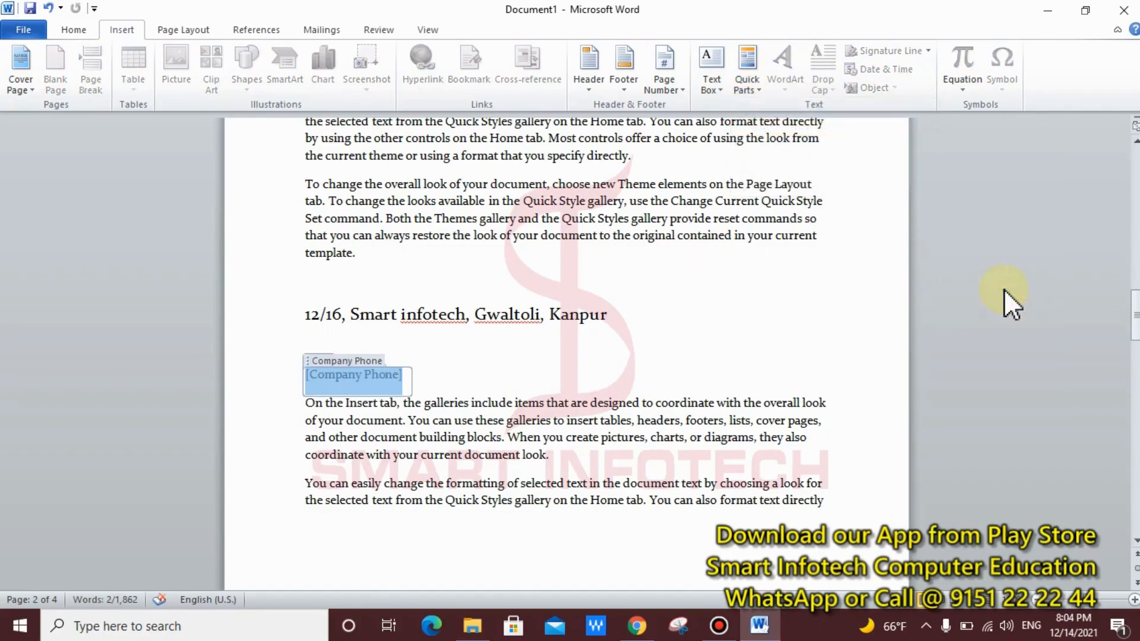
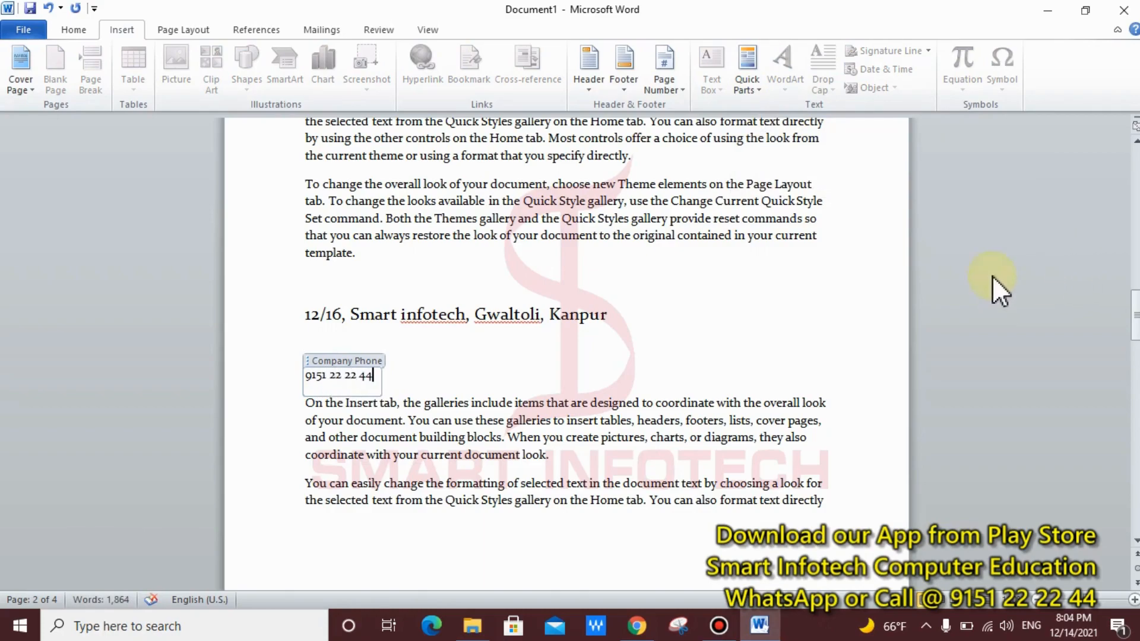
pyautogui.click(710, 331)
# Step: Add a larger-text blank line after 'look.' and insert the Company Phone field there
pyautogui.scroll(-15, 708, 332)
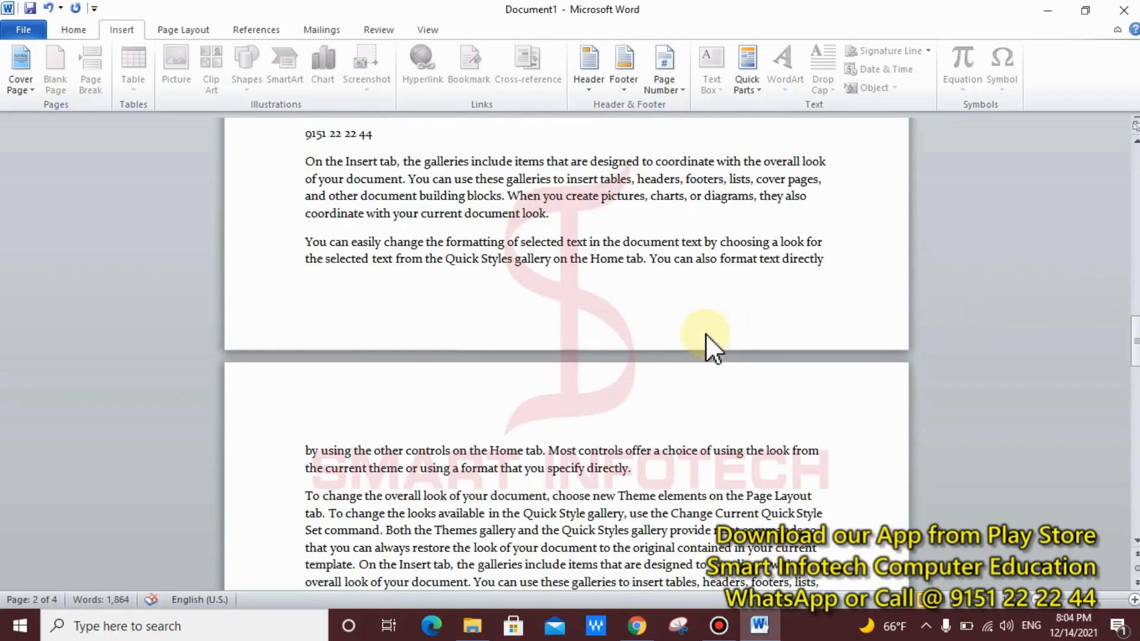
pyautogui.click(606, 256)
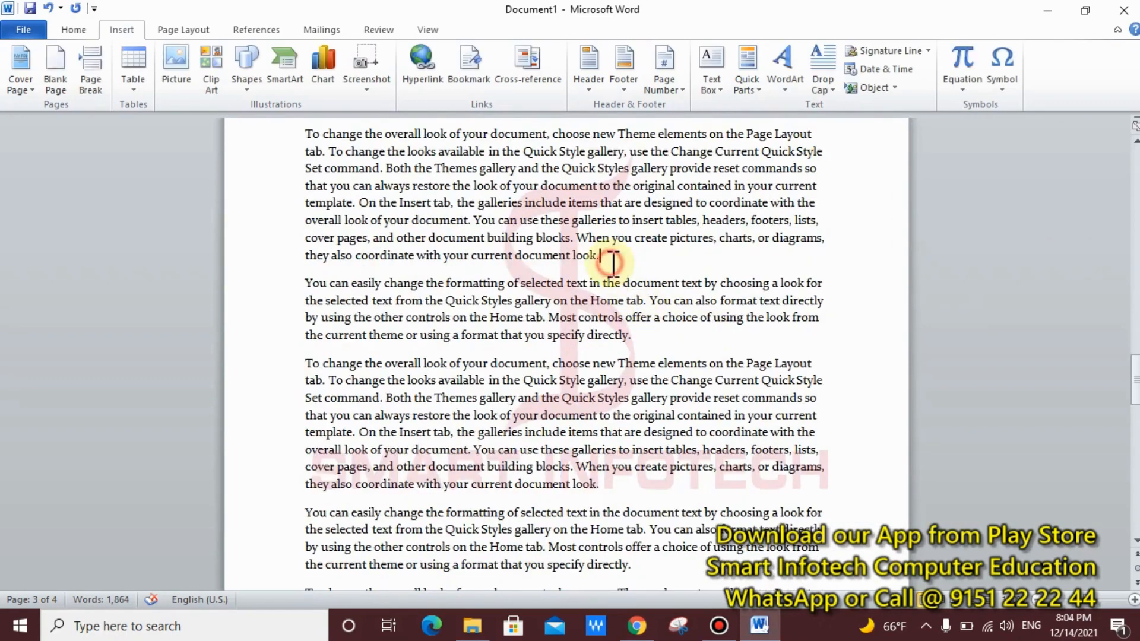
pyautogui.press('Return')
pyautogui.press('Return')
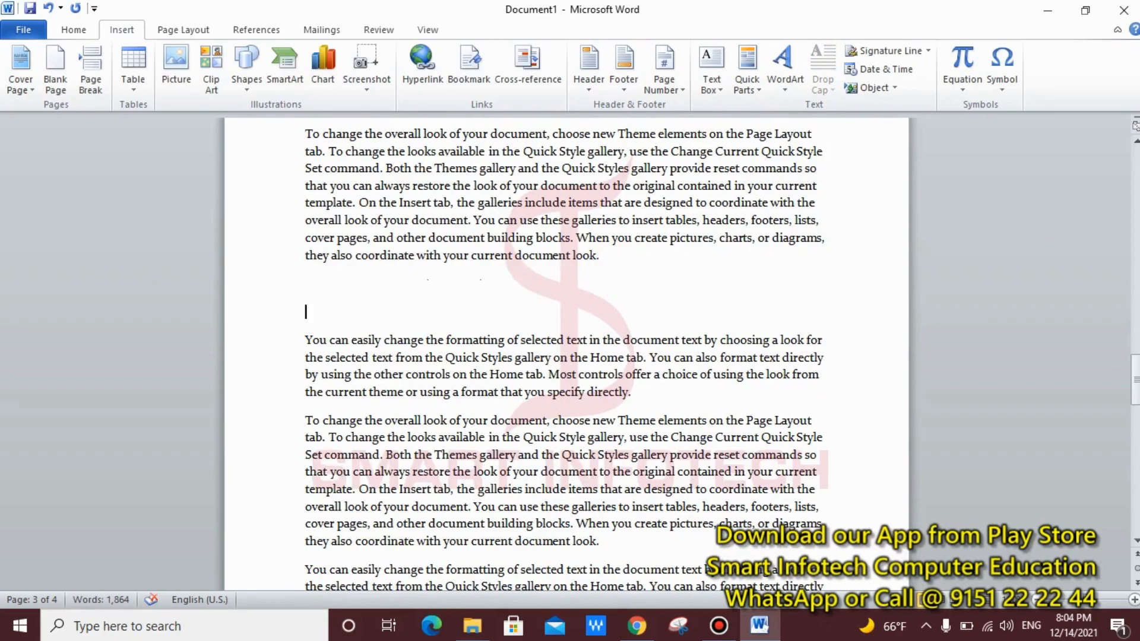
pyautogui.press('Up')
pyautogui.hotkey('ctrl', 'shift', '.')
pyautogui.hotkey('ctrl', 'shift', '.')
pyautogui.hotkey('ctrl', 'shift', '.')
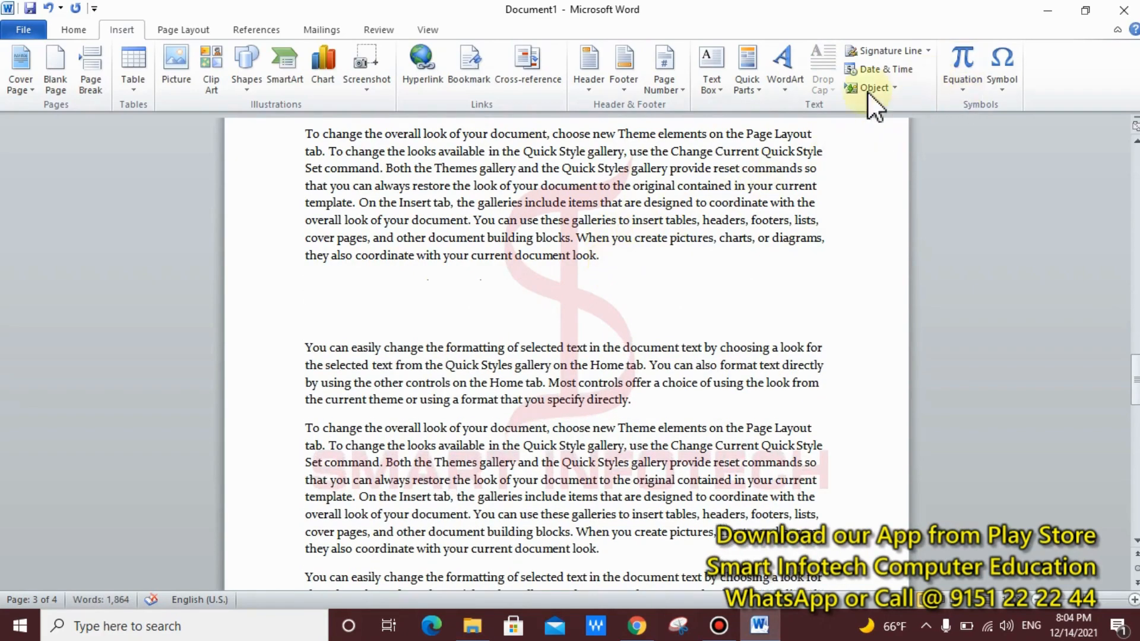
pyautogui.click(754, 94)
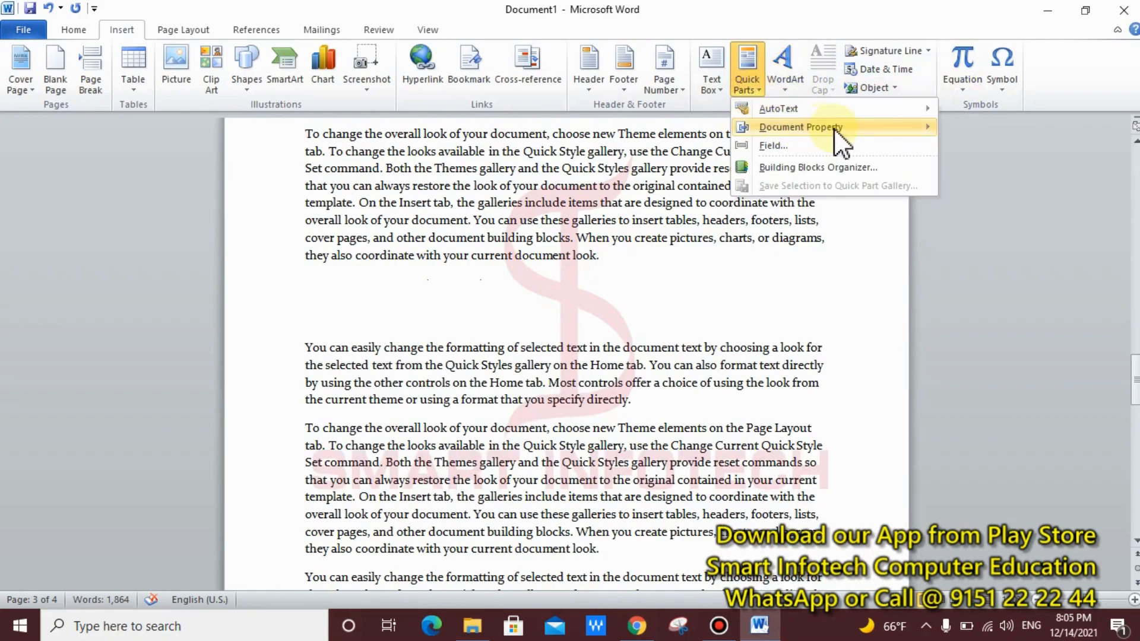
pyautogui.moveTo(834, 128)
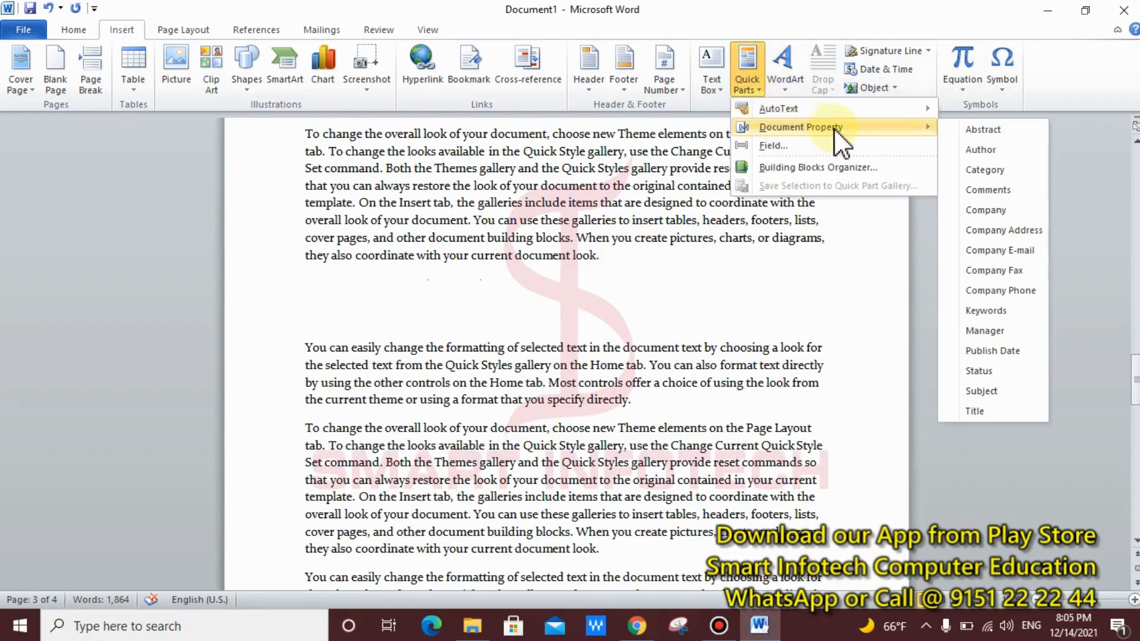
pyautogui.click(993, 290)
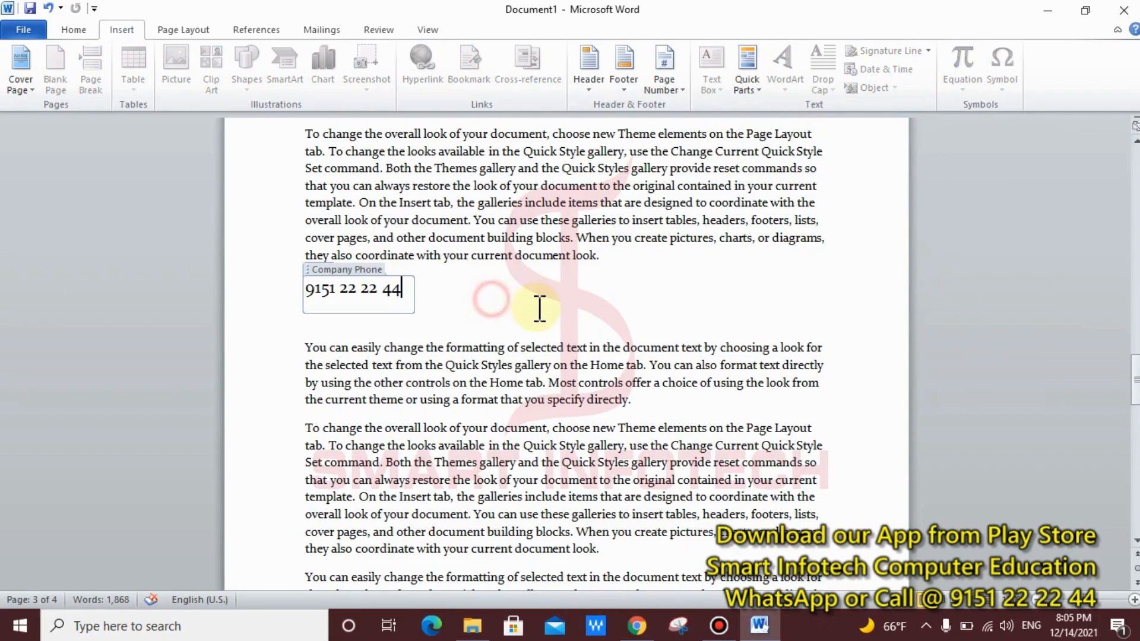
pyautogui.click(419, 348)
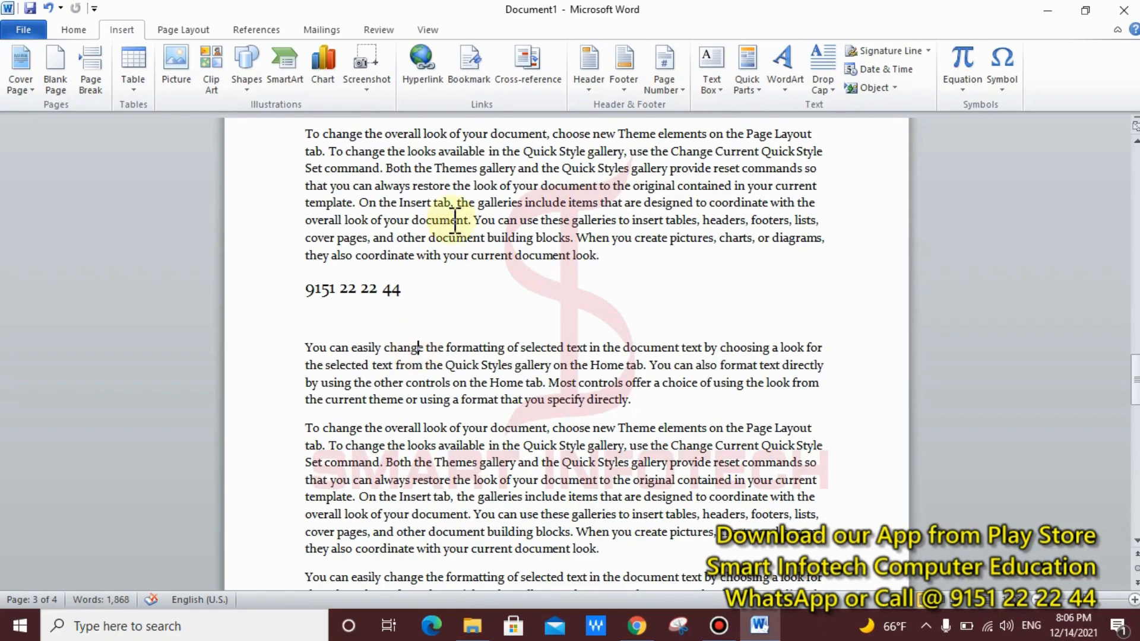
pyautogui.click(761, 97)
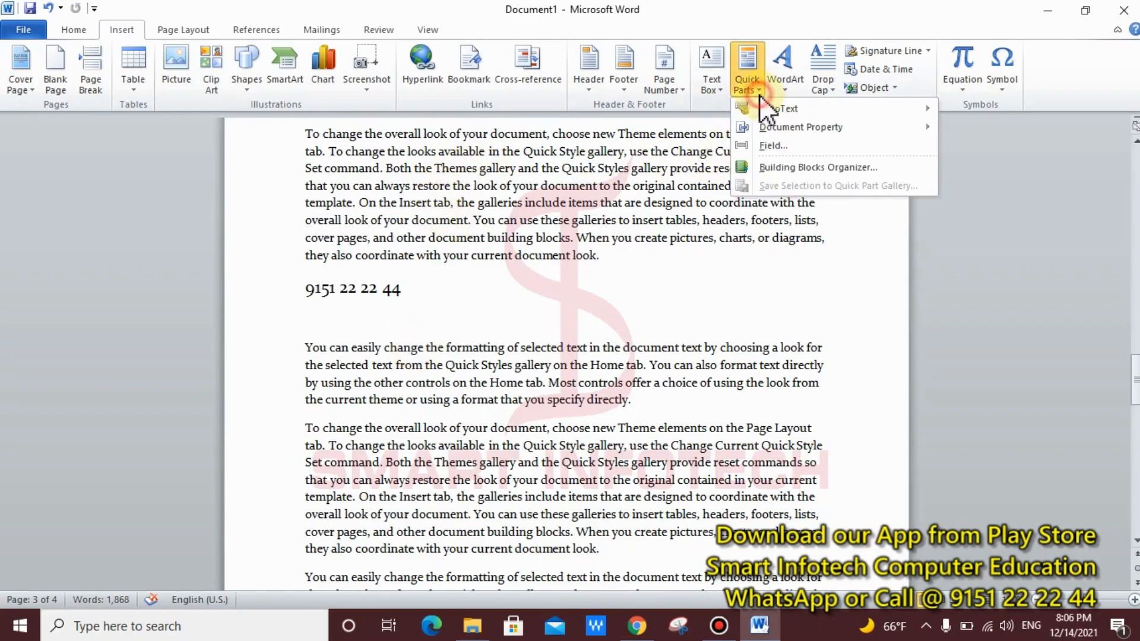
pyautogui.moveTo(822, 130)
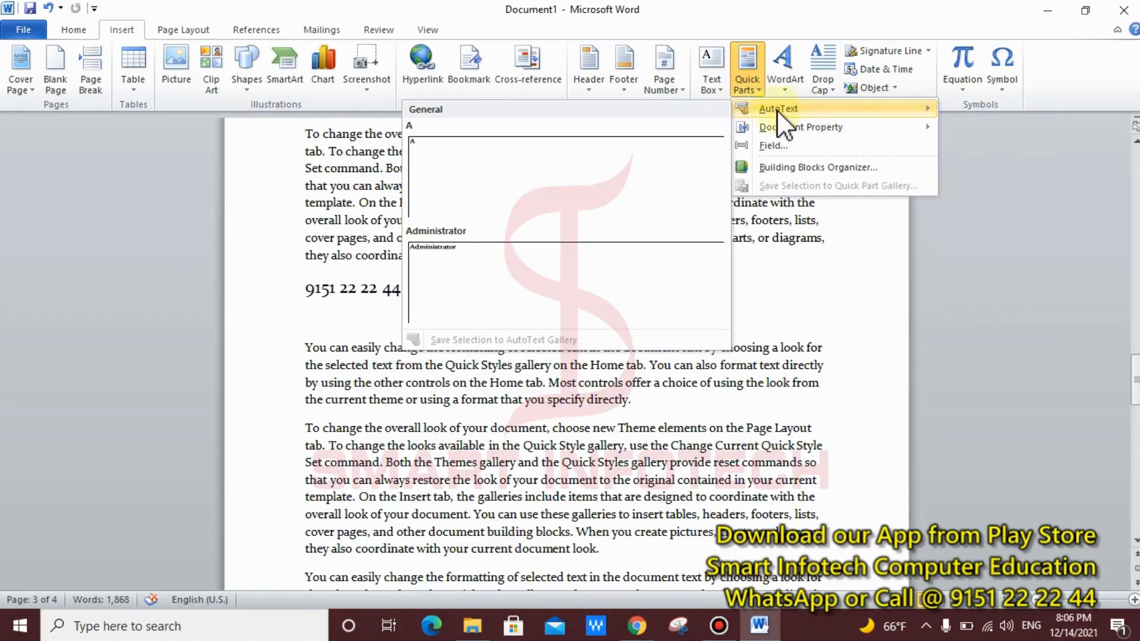
pyautogui.click(505, 157)
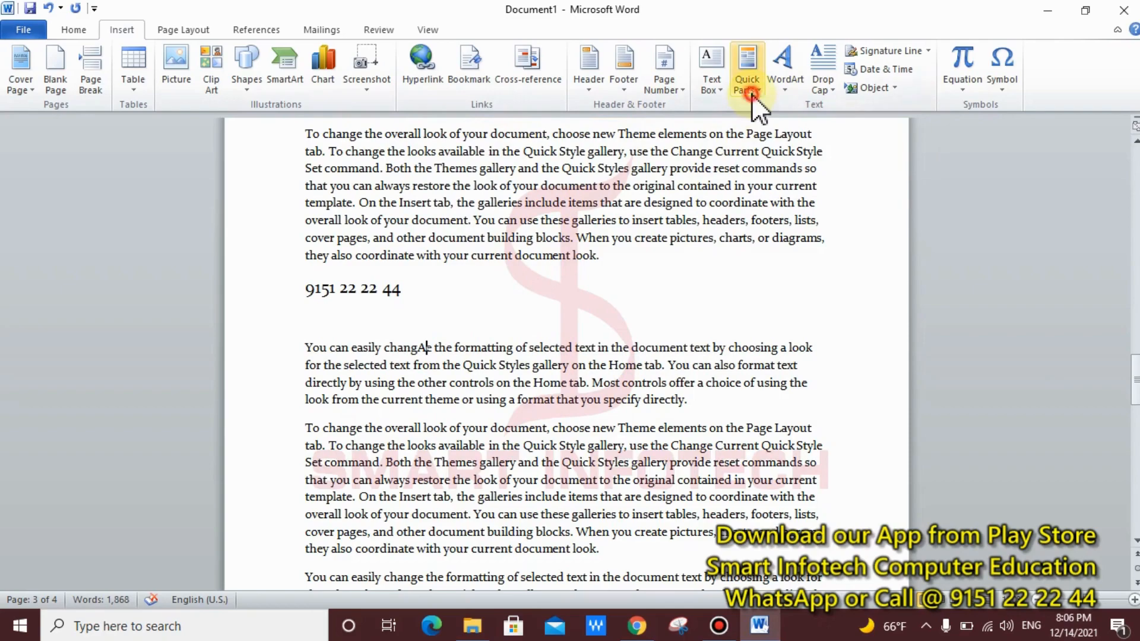
pyautogui.click(748, 77)
pyautogui.moveTo(837, 106)
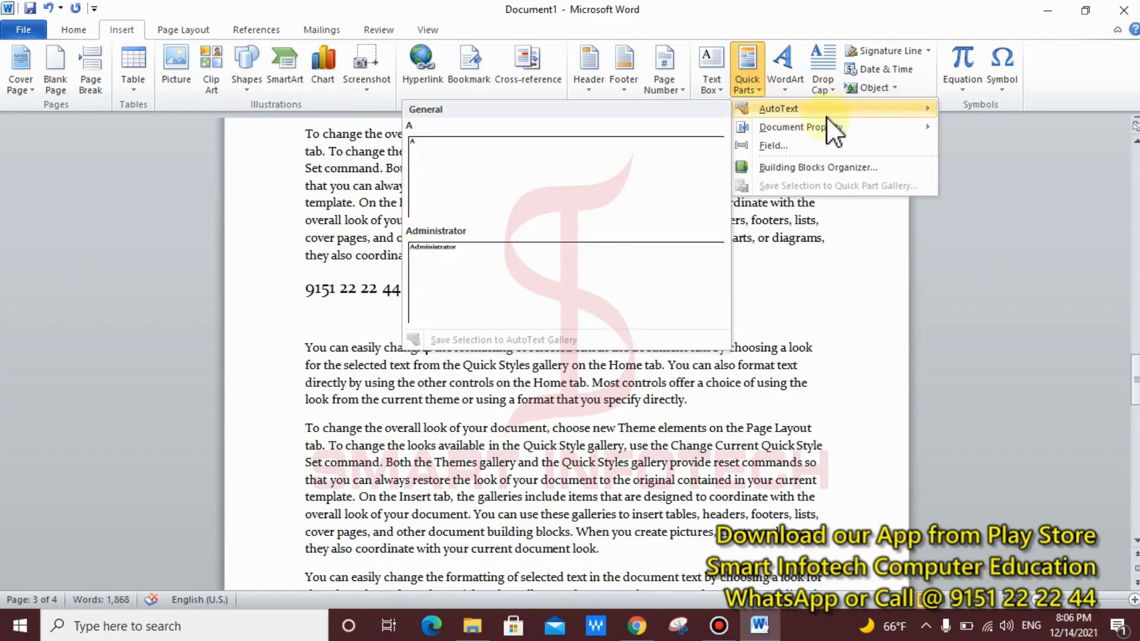
pyautogui.click(540, 284)
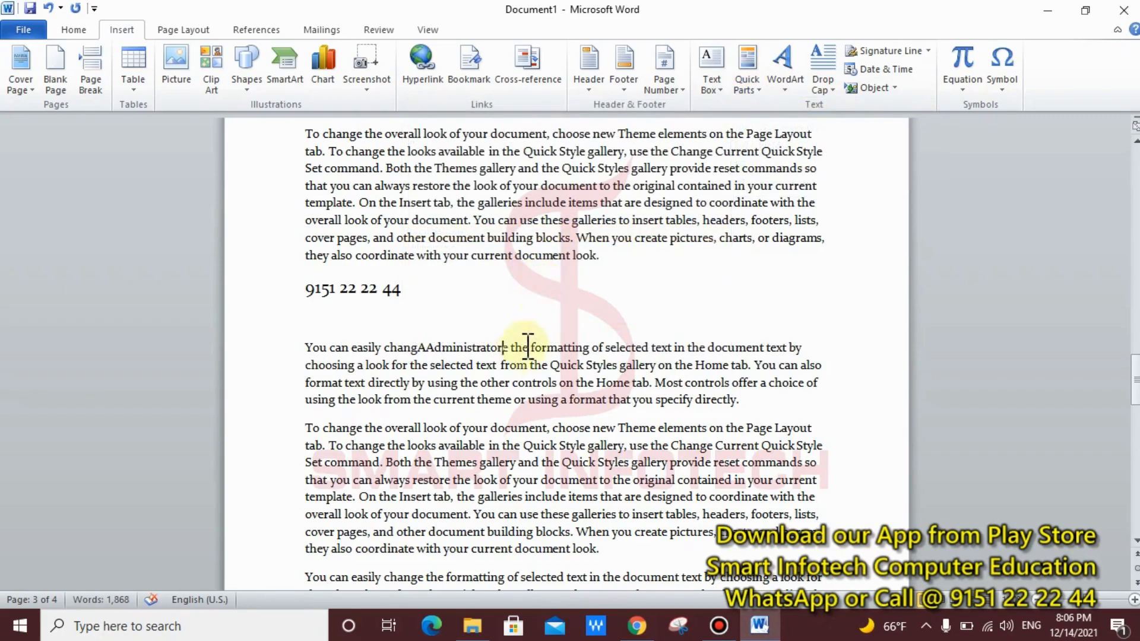
pyautogui.hotkey('ctrl', 'z')
pyautogui.hotkey('ctrl', 'z')
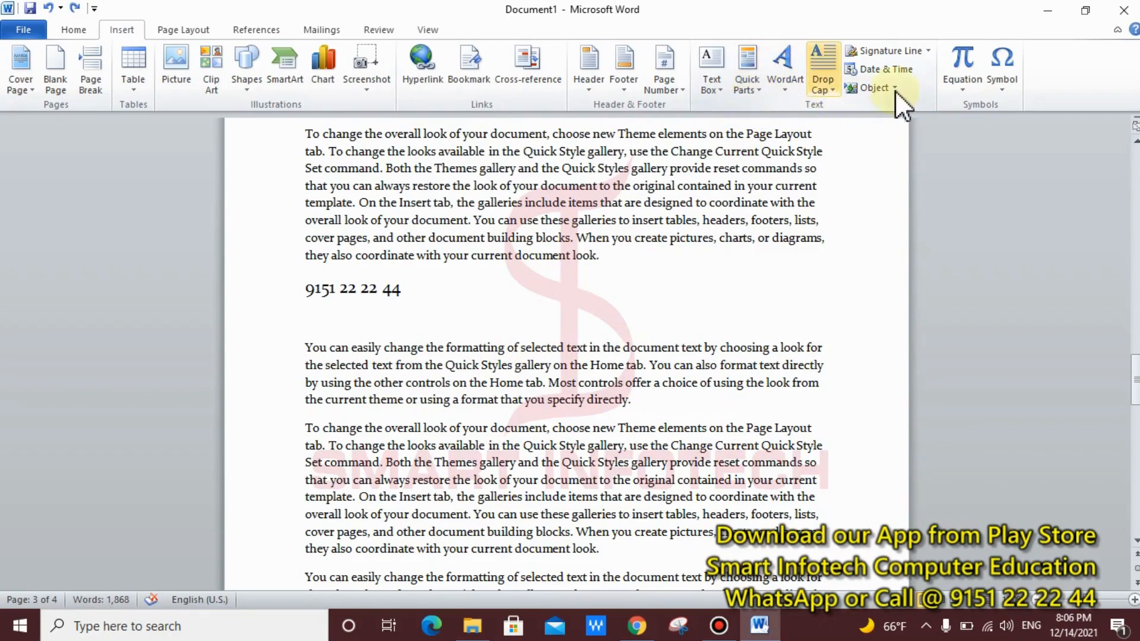
pyautogui.click(756, 92)
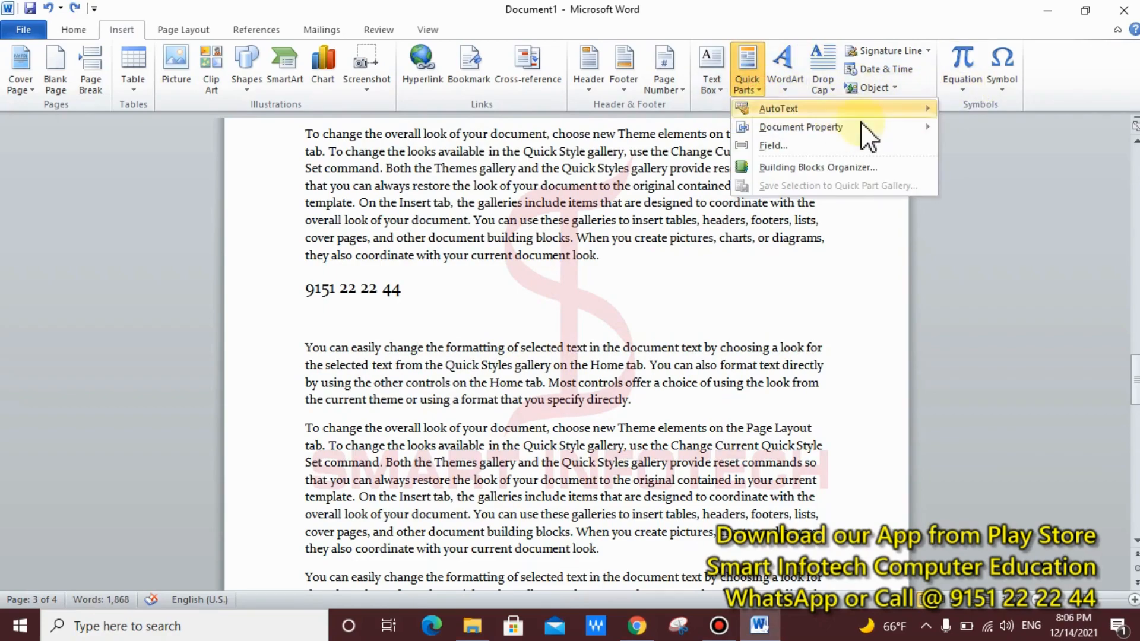
pyautogui.moveTo(837, 113)
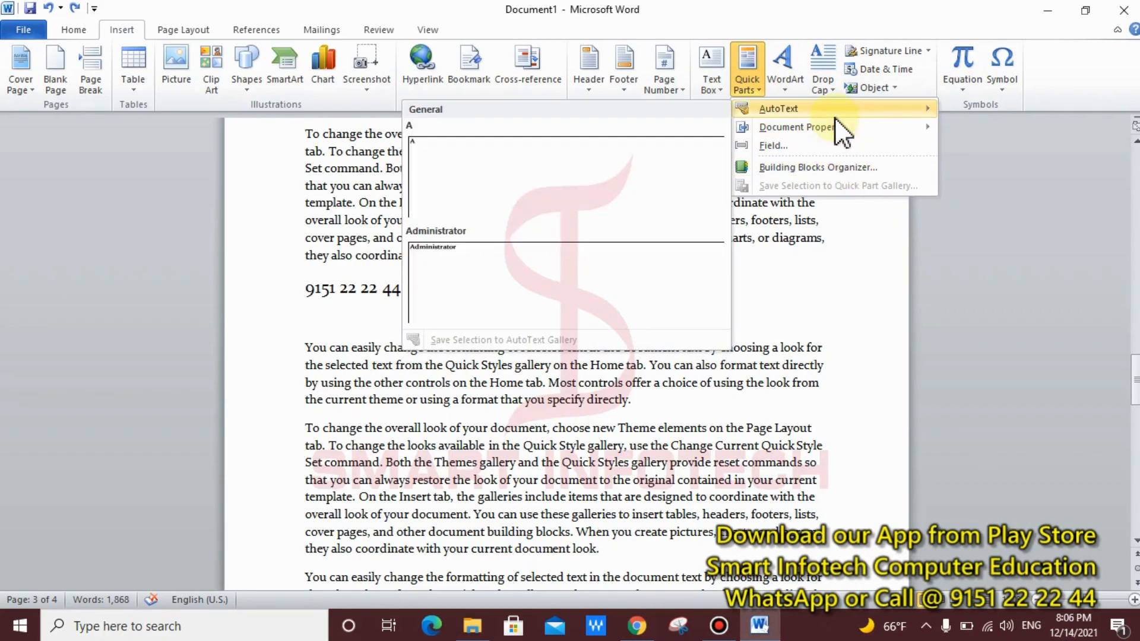
pyautogui.click(774, 145)
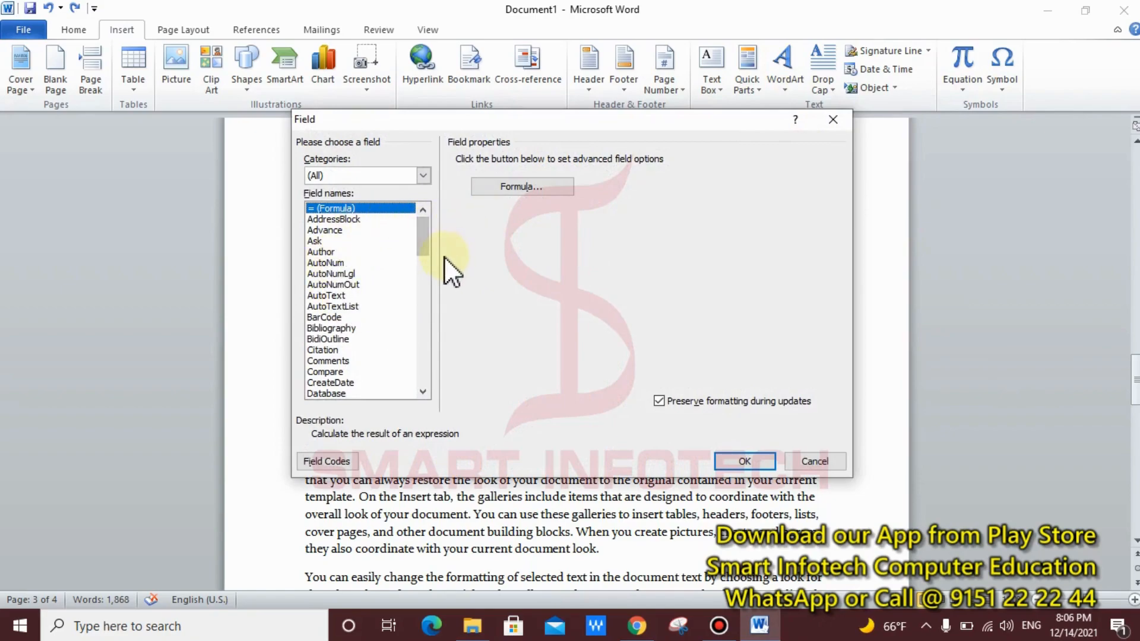
pyautogui.moveTo(428, 268); pyautogui.dragTo(440, 209)
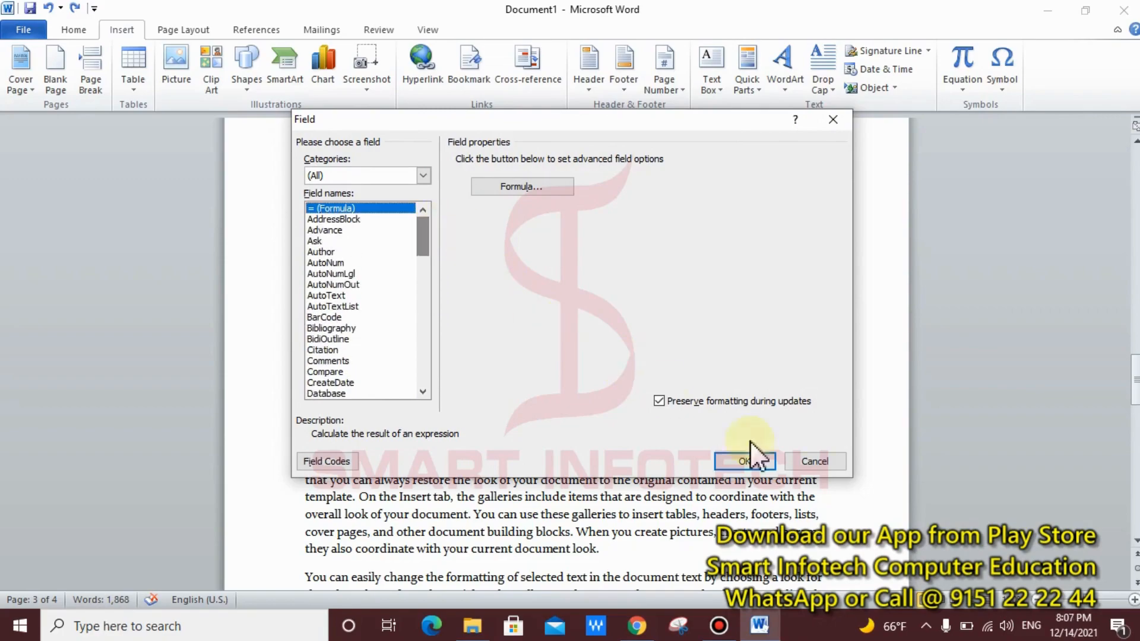
pyautogui.click(816, 462)
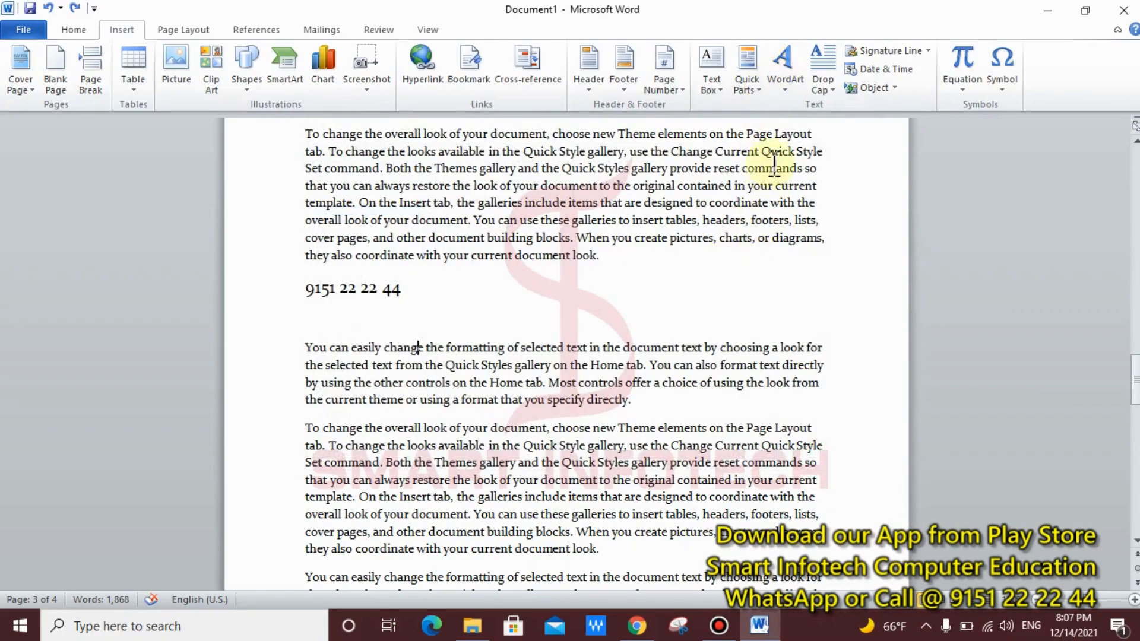
pyautogui.click(758, 91)
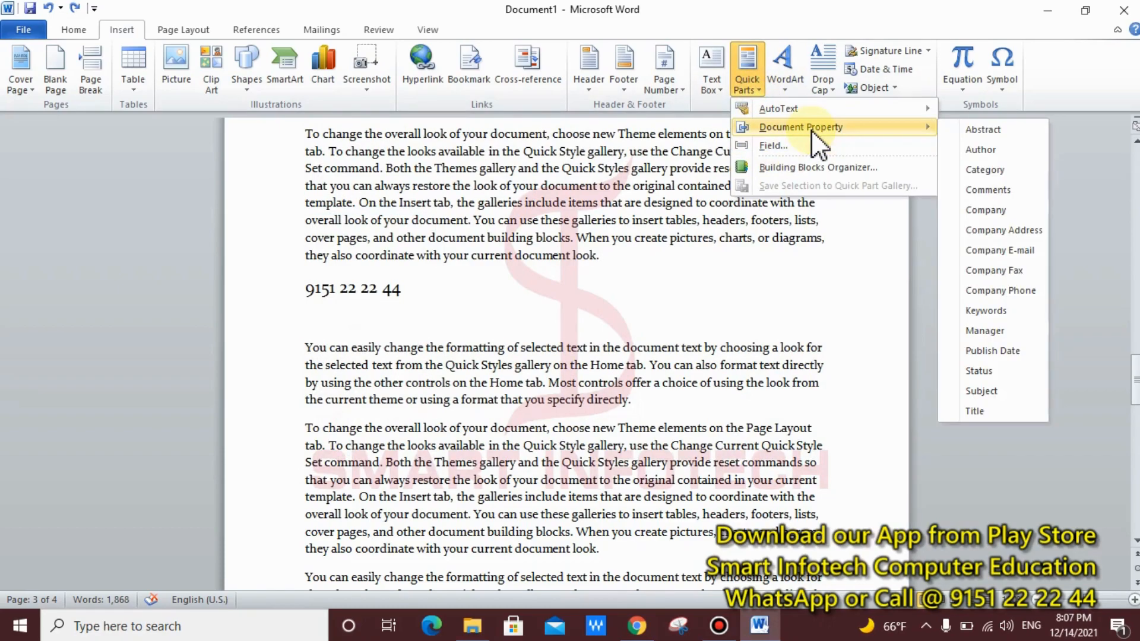
pyautogui.moveTo(762, 109)
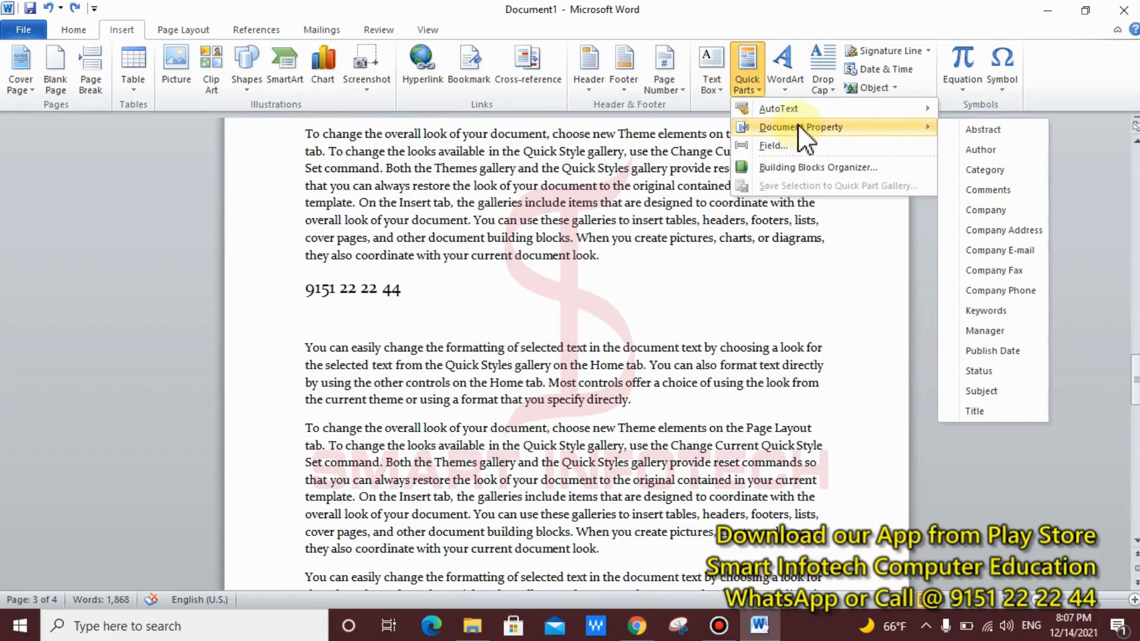
pyautogui.moveTo(824, 110)
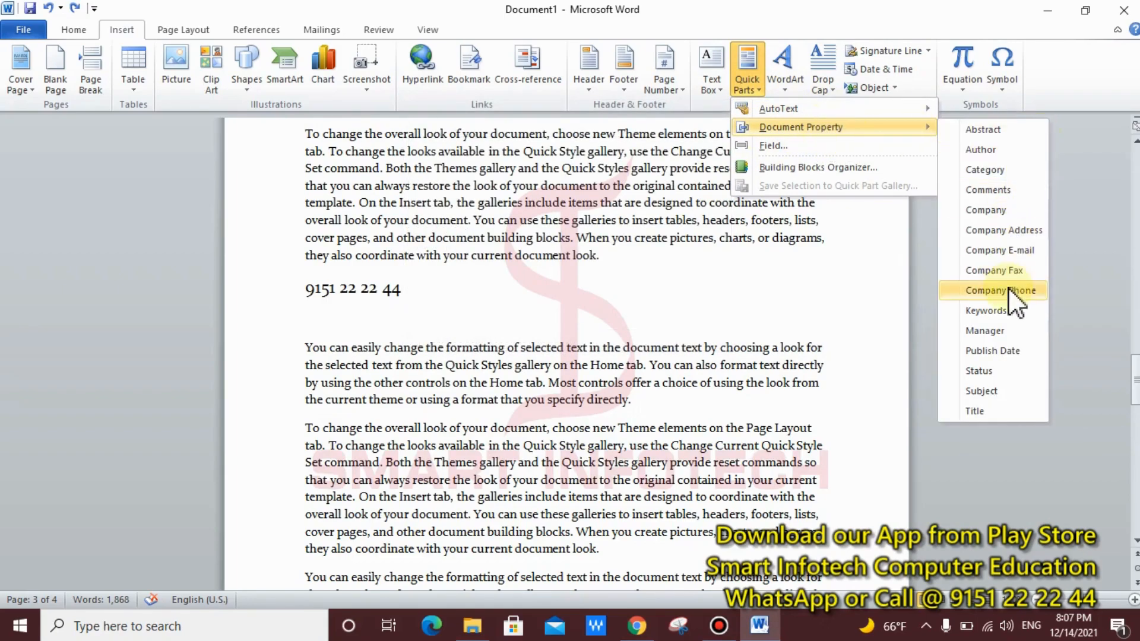
pyautogui.click(826, 261)
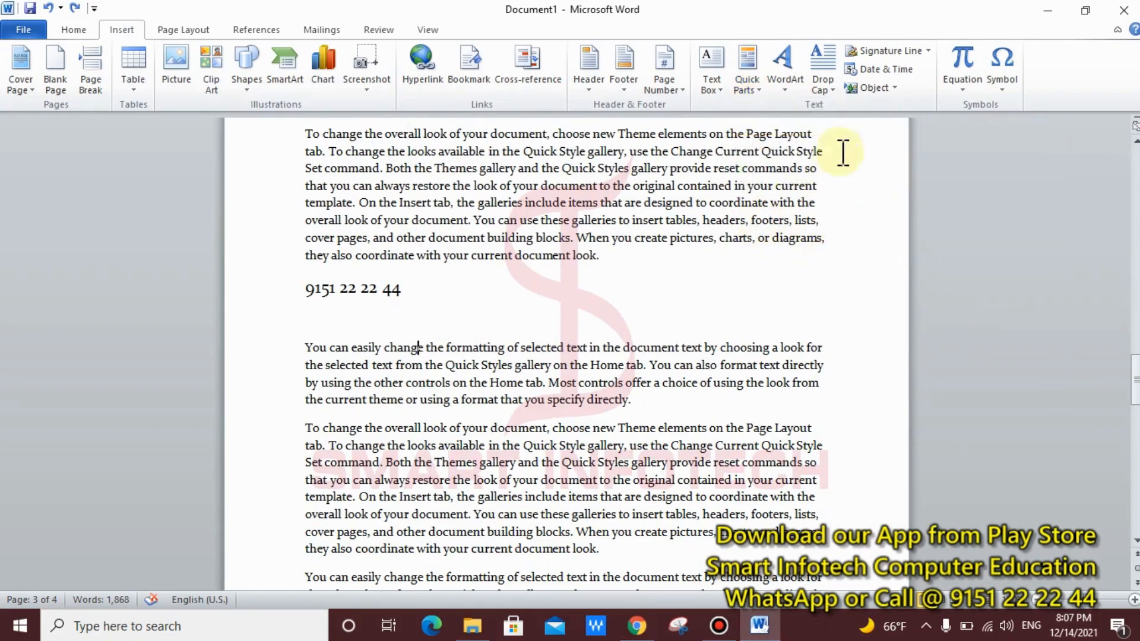
# Step: Insert blue-style WordArt beside the phone number line and change its text to HELLO
pyautogui.click(782, 92)
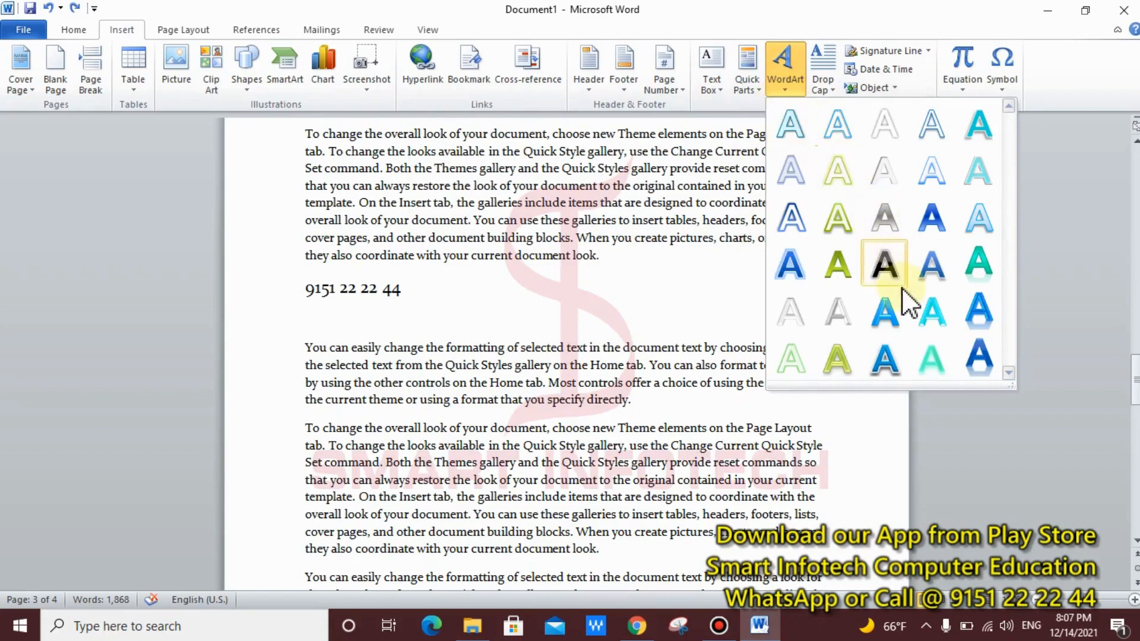
pyautogui.click(892, 322)
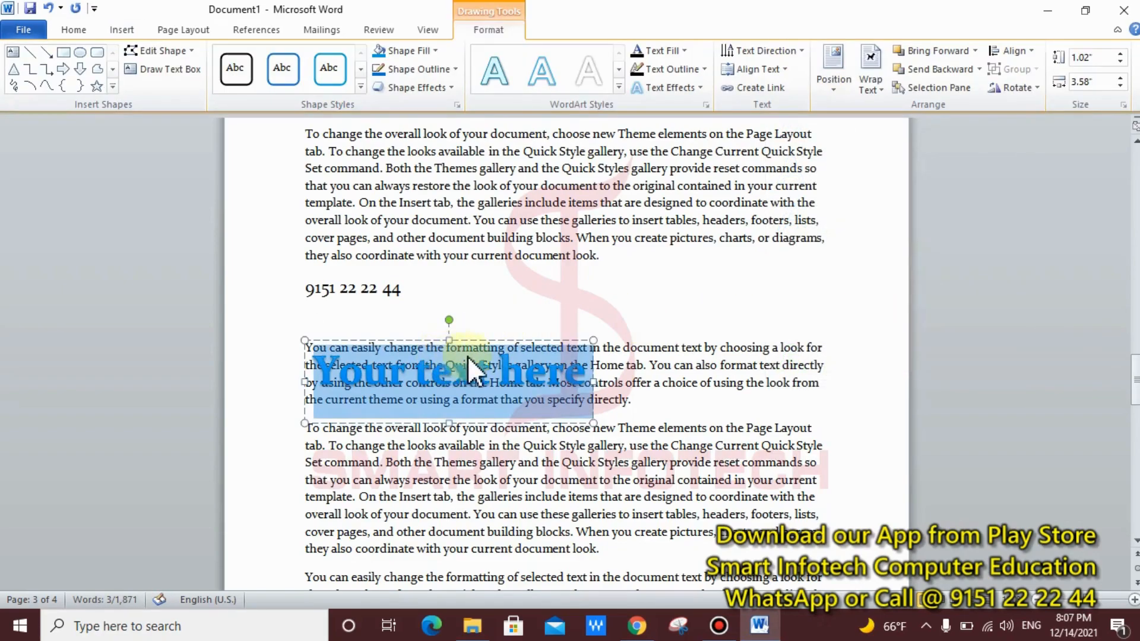
pyautogui.moveTo(499, 344); pyautogui.dragTo(678, 270)
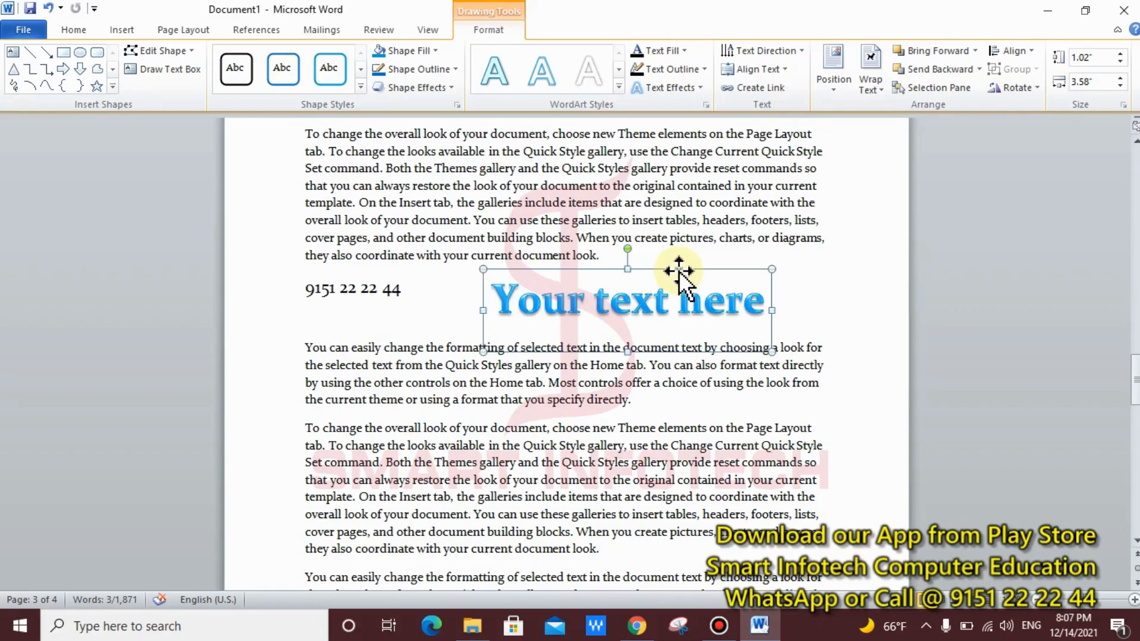
pyautogui.write('HE')
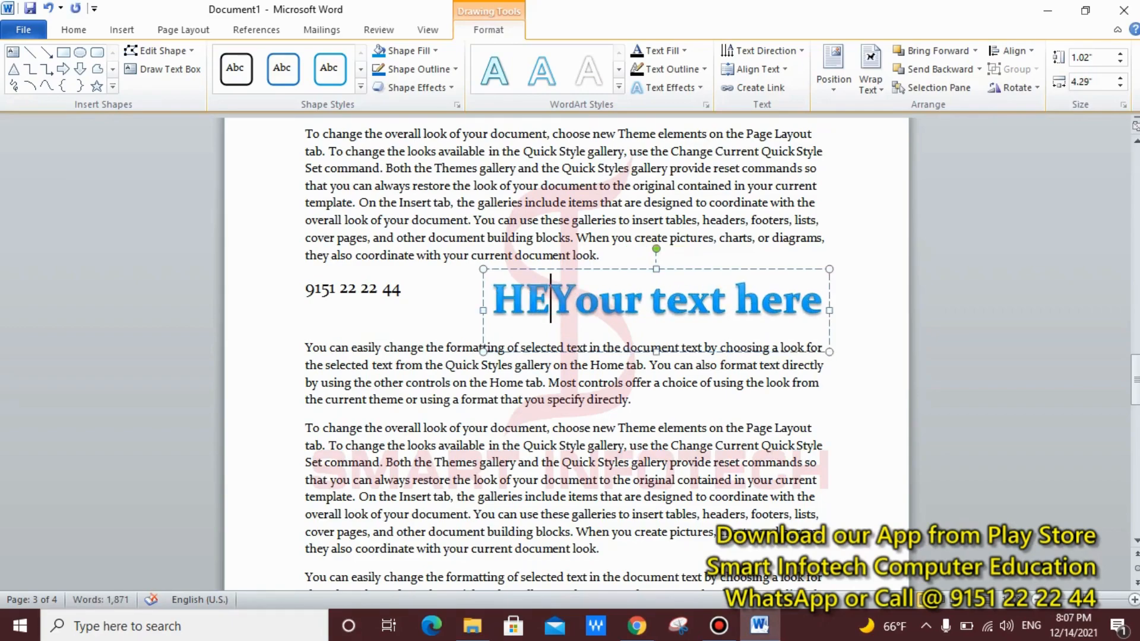
pyautogui.press('Delete')
pyautogui.press('Delete')
pyautogui.press('Delete')
pyautogui.press('Delete')
pyautogui.press('Delete')
pyautogui.press('Delete')
pyautogui.press('Delete')
pyautogui.press('Delete')
pyautogui.press('Delete')
pyautogui.press('Delete')
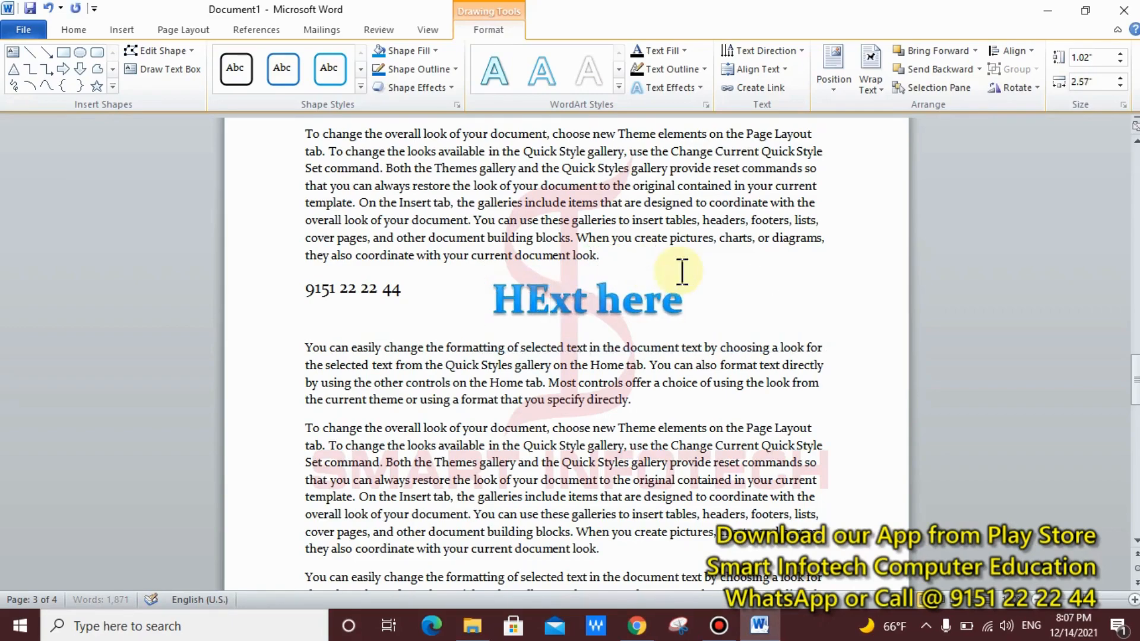
pyautogui.press('Delete')
pyautogui.press('Delete')
pyautogui.press('Delete')
pyautogui.press('Delete')
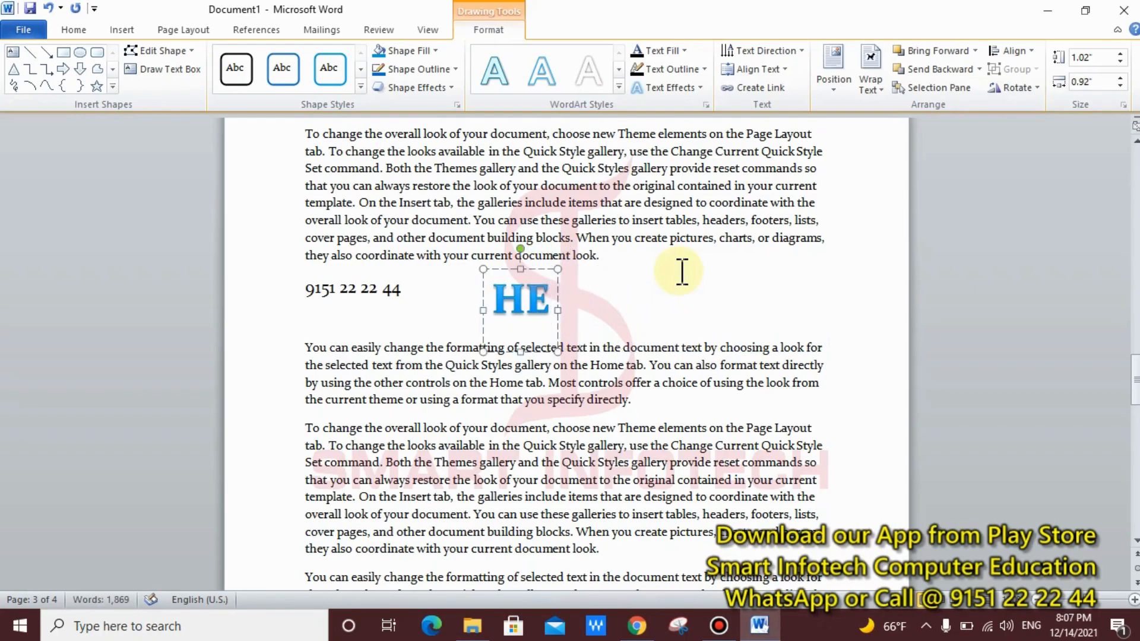
pyautogui.write('LLO')
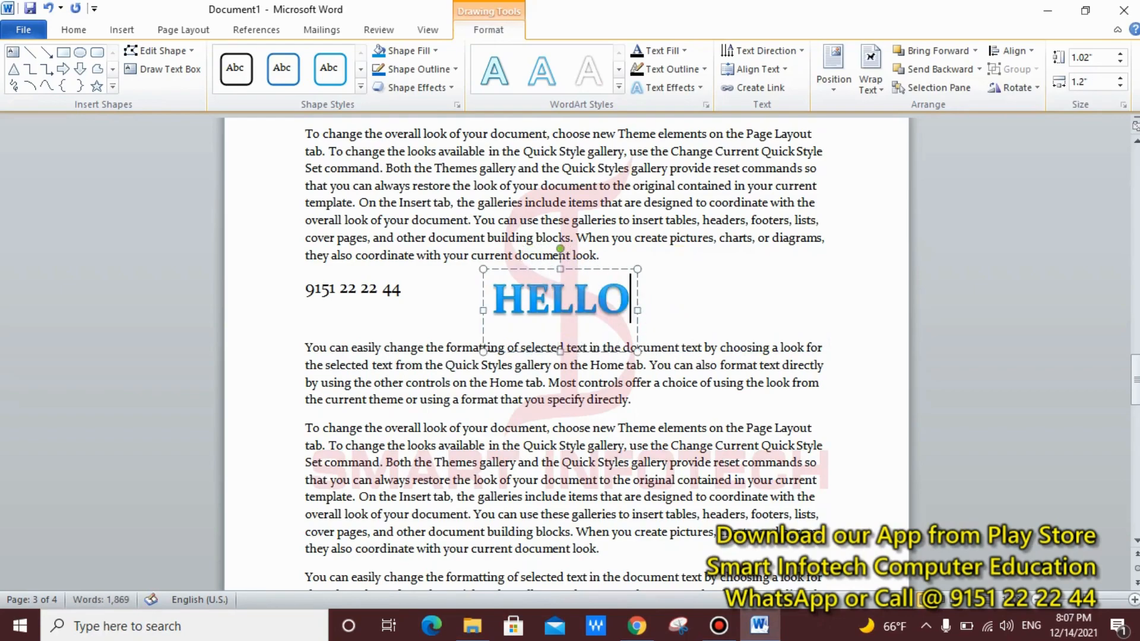
# Step: Move the HELLO WordArt over to the right margin
pyautogui.click(684, 288)
pyautogui.click(597, 315)
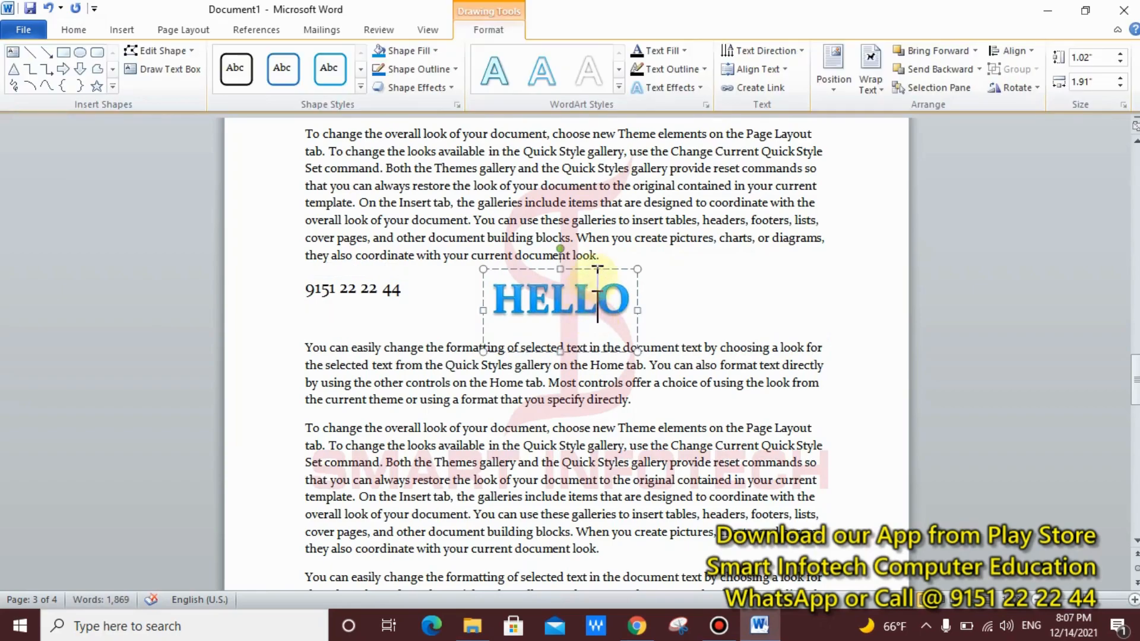
pyautogui.moveTo(590, 270)
pyautogui.mouseDown()
pyautogui.moveTo(823, 259)
pyautogui.moveTo(781, 259)
pyautogui.mouseUp()
pyautogui.click(735, 364)
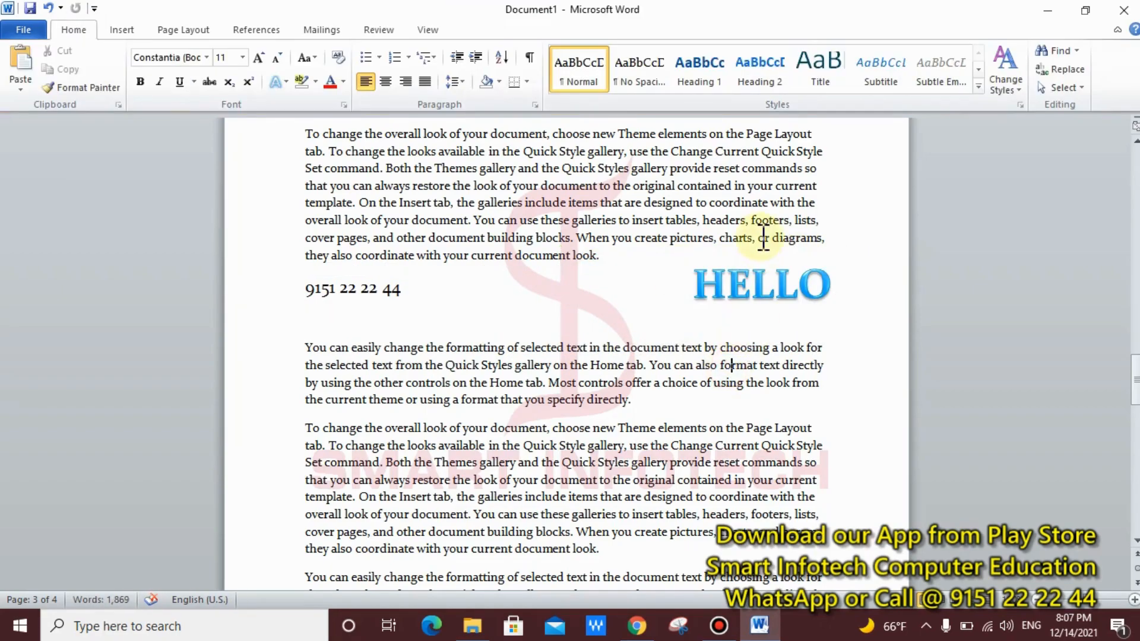
# Step: Scroll up to page 1 and put the cursor before 'On' in the first paragraph
pyautogui.click(119, 30)
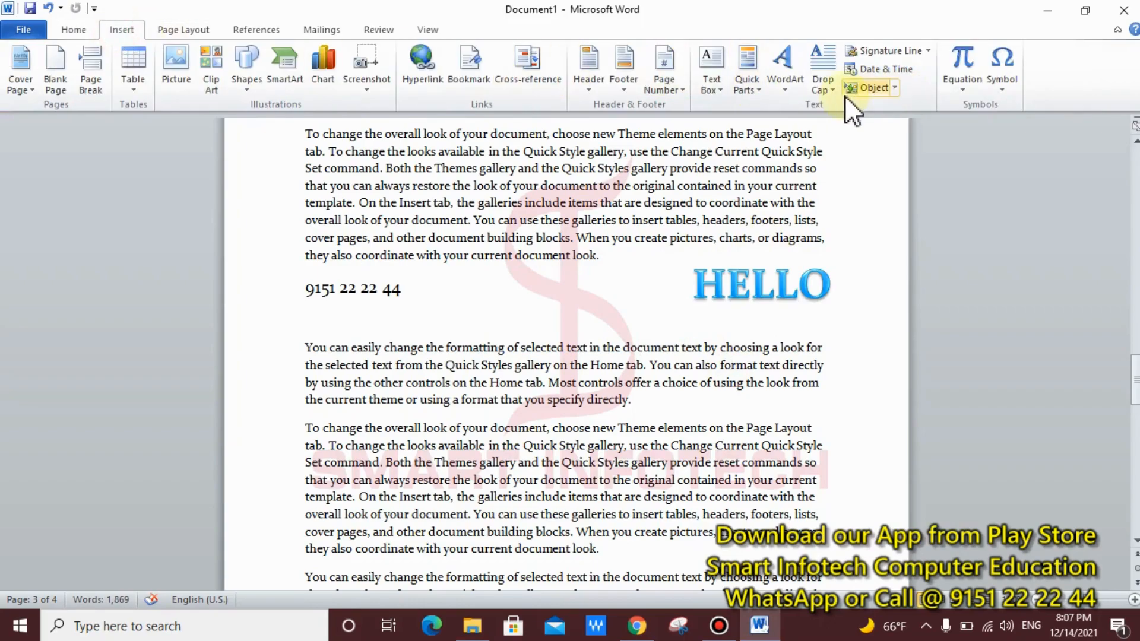
pyautogui.scroll(2, 765, 214)
pyautogui.scroll(10, 765, 214)
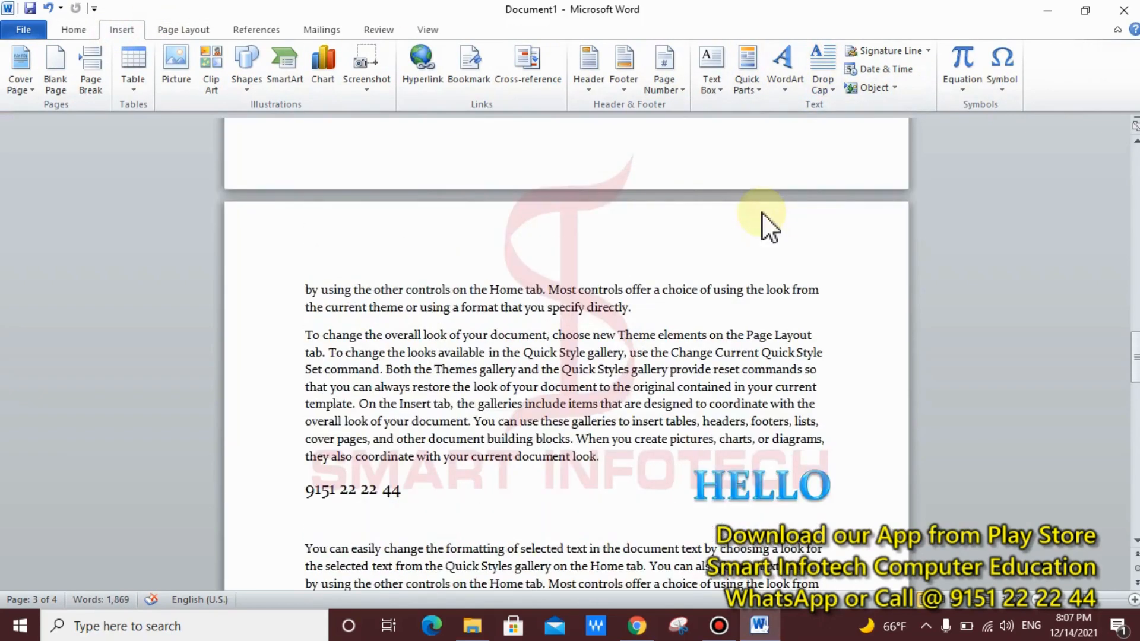
pyautogui.scroll(10, 765, 212)
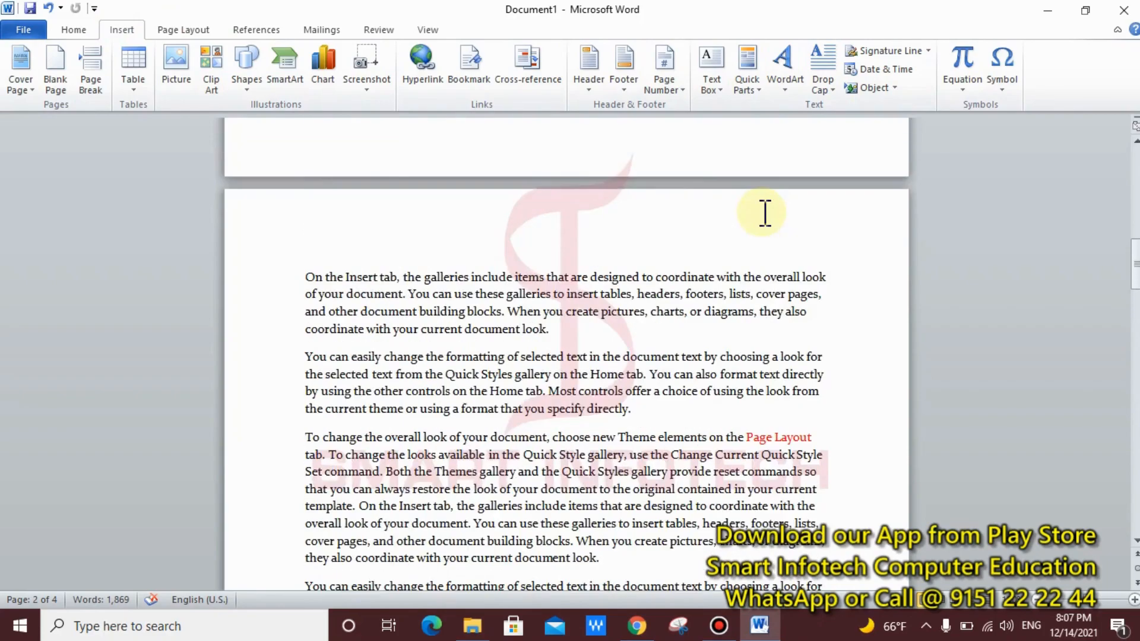
pyautogui.scroll(1, 765, 213)
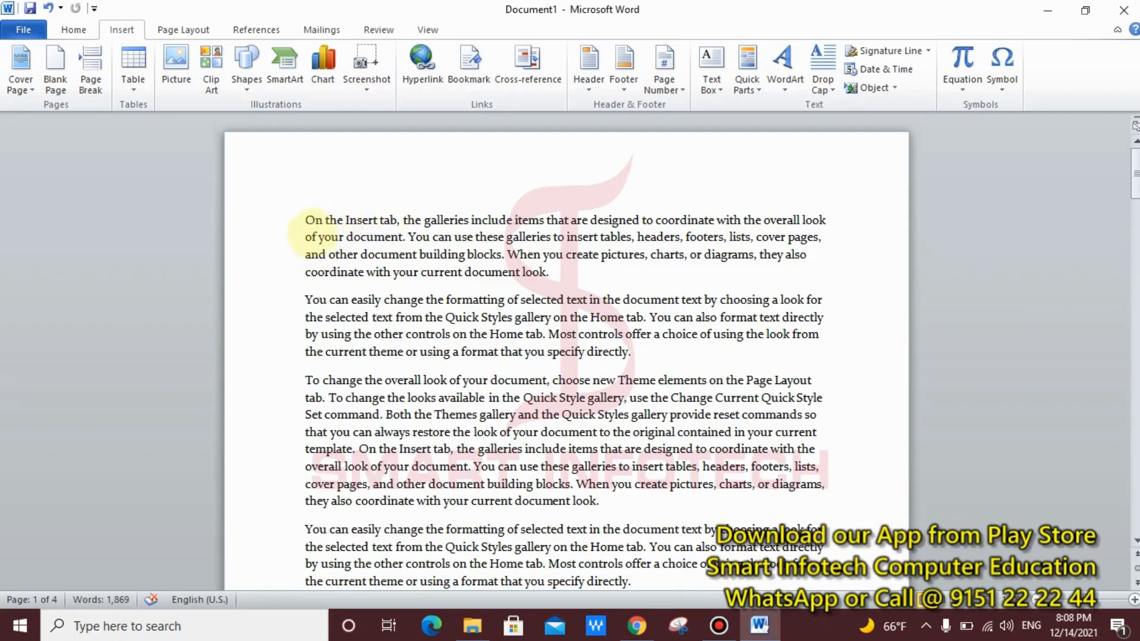
pyautogui.moveTo(300, 211); pyautogui.dragTo(838, 281)
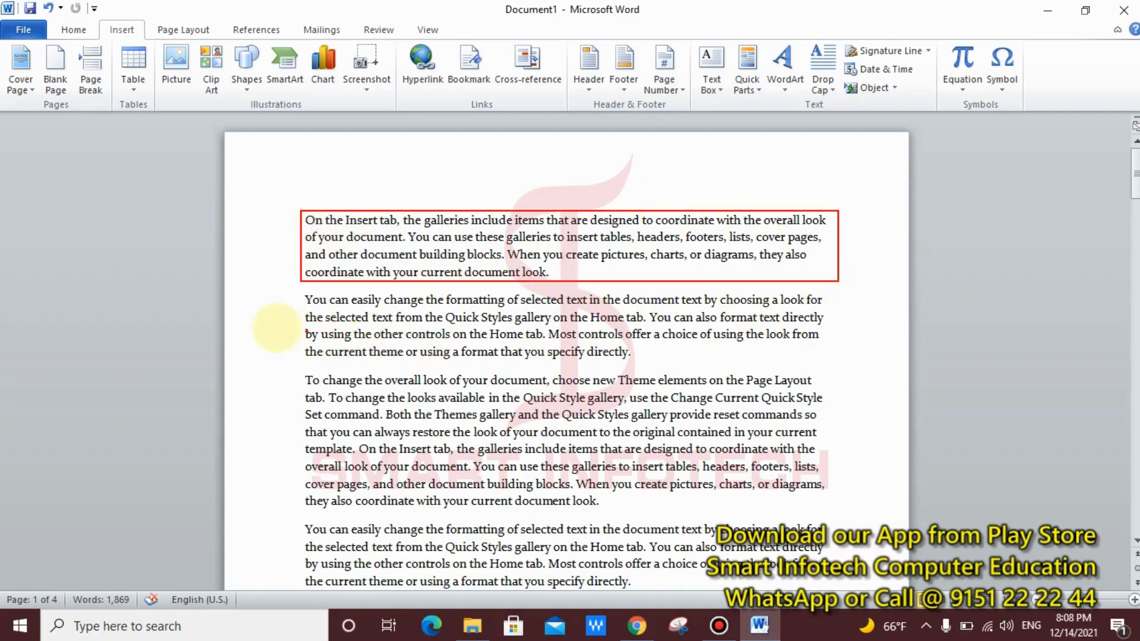
pyautogui.moveTo(291, 291); pyautogui.dragTo(843, 362)
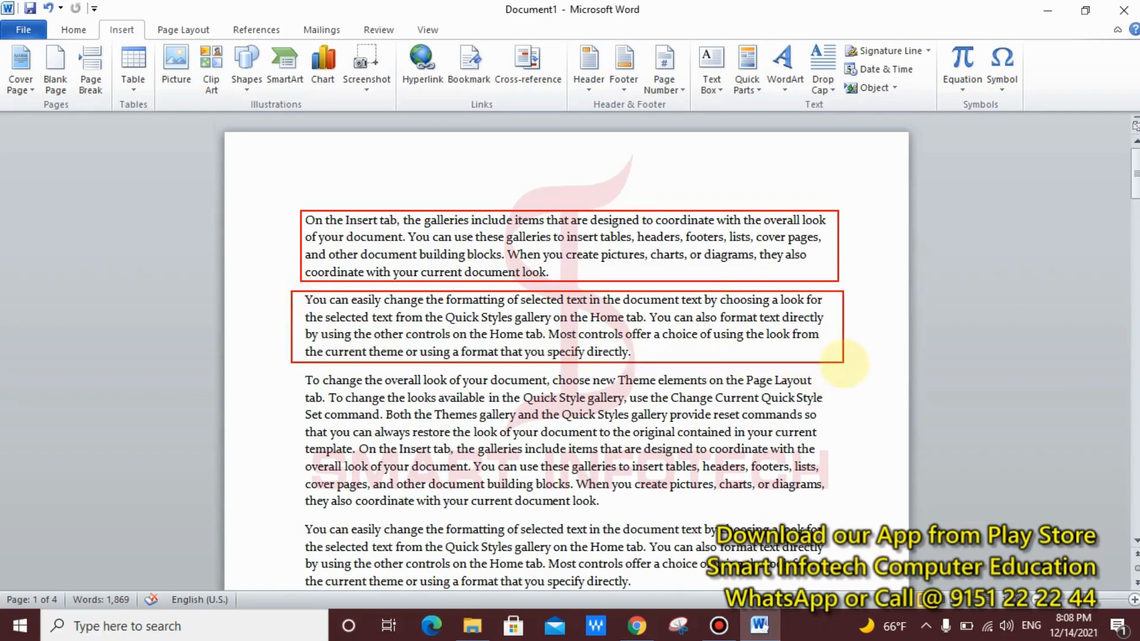
pyautogui.press('Escape')
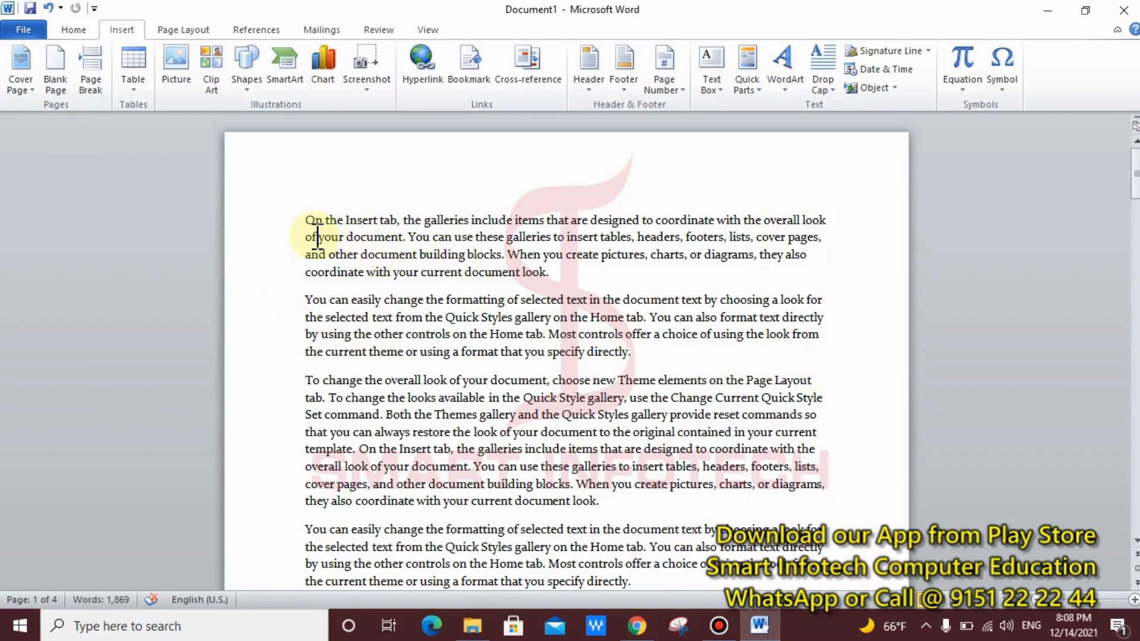
pyautogui.click(305, 223)
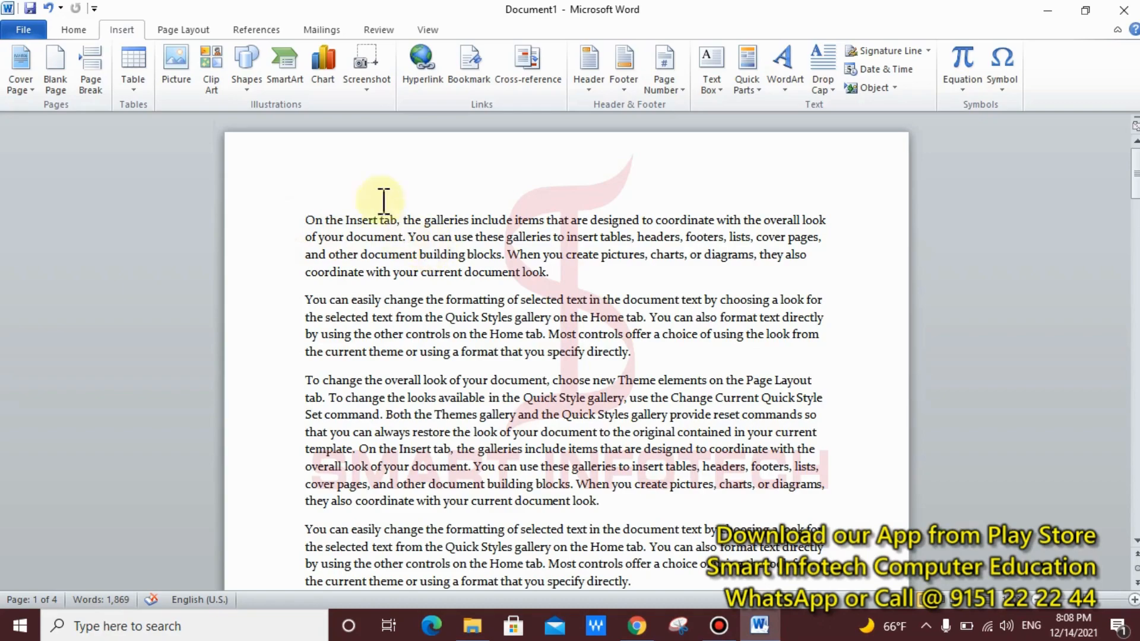
# Step: Apply Dropped drop caps to the first paragraph's O and the third paragraph's T
pyautogui.click(820, 90)
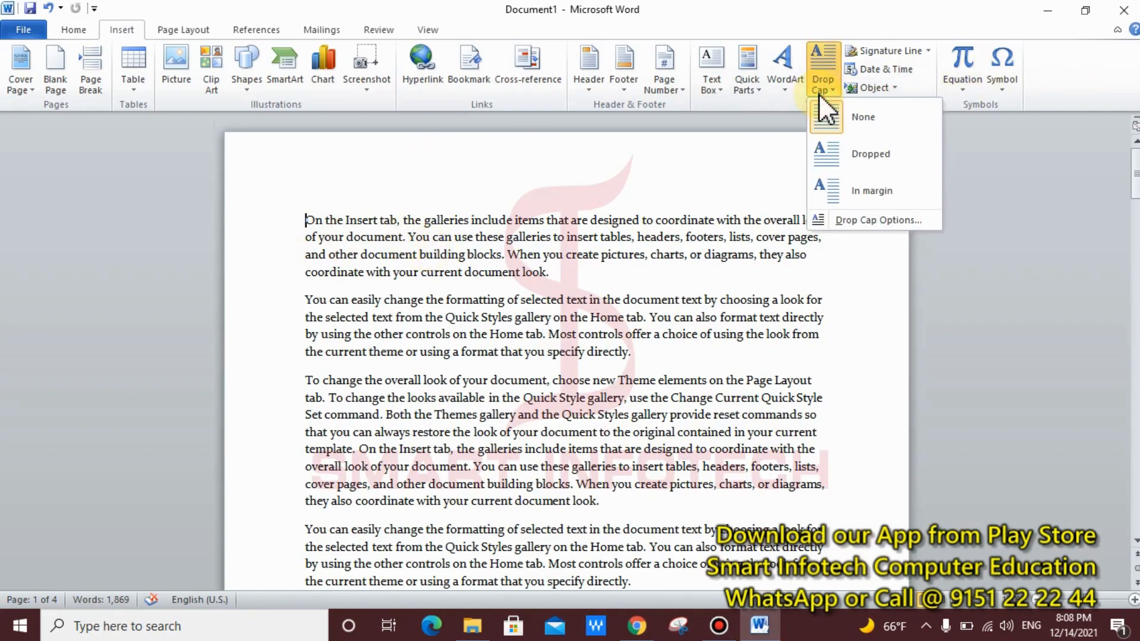
pyautogui.click(851, 155)
pyautogui.click(508, 324)
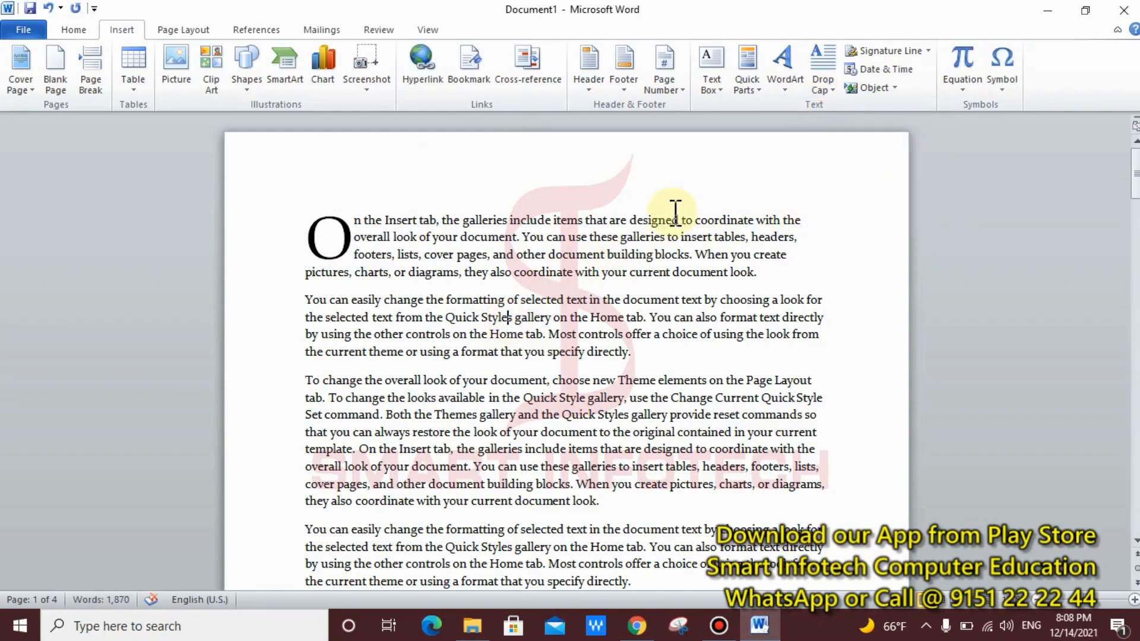
pyautogui.click(310, 387)
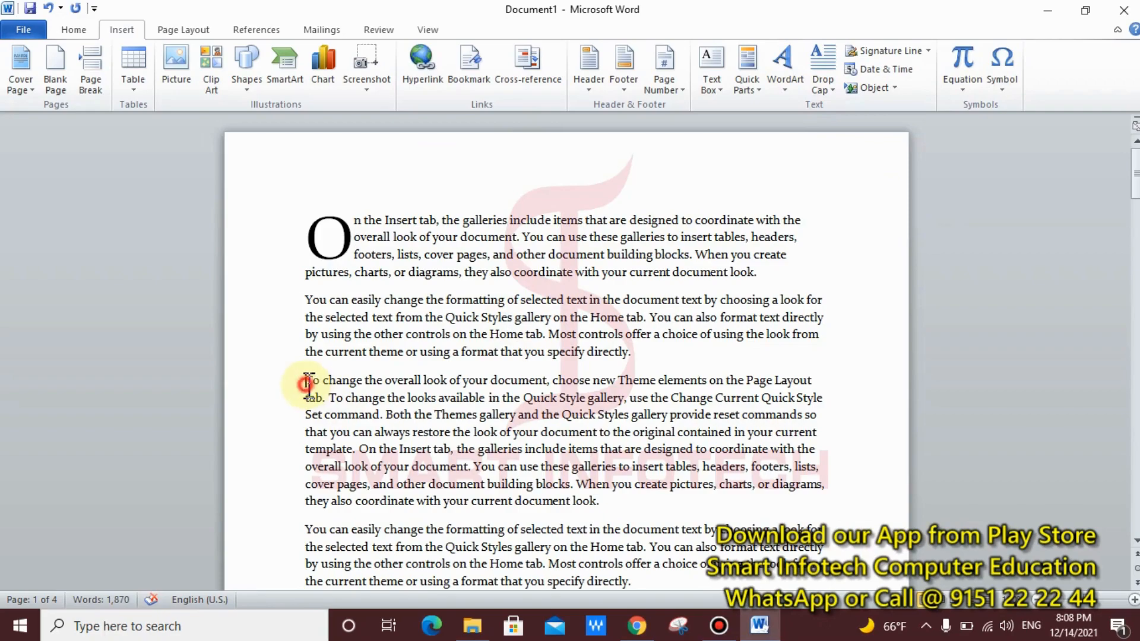
pyautogui.click(828, 92)
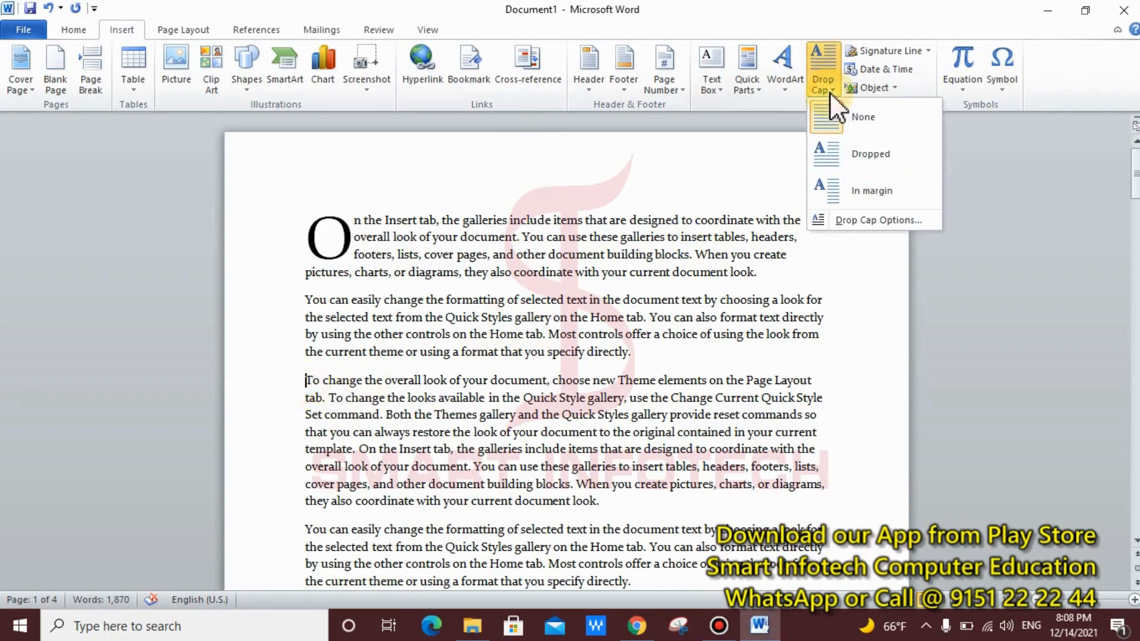
pyautogui.click(846, 144)
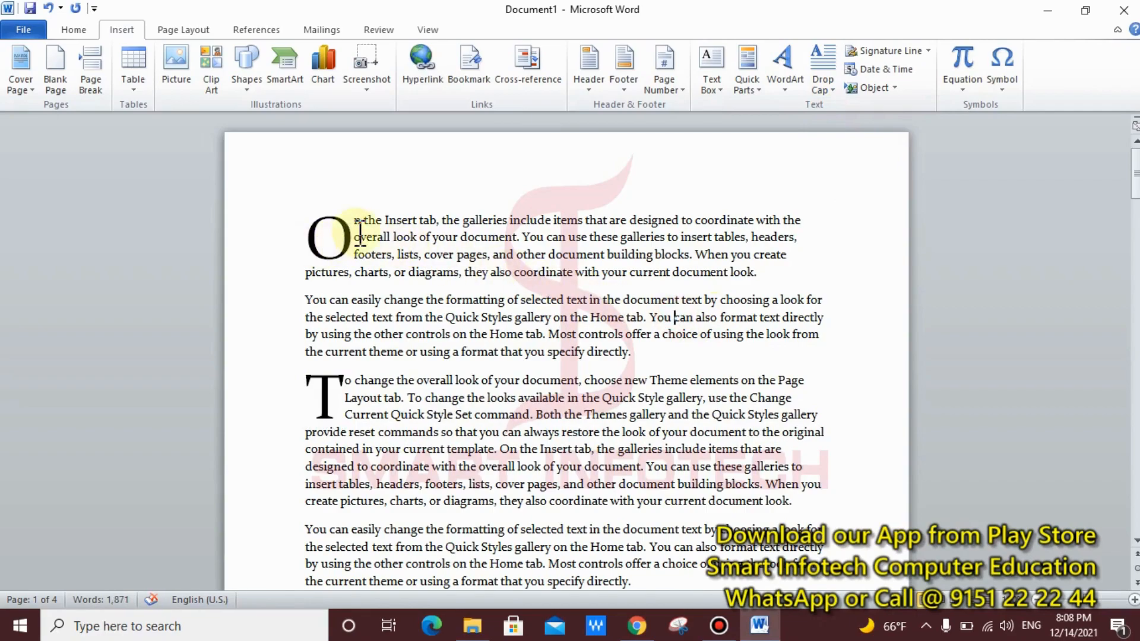
# Step: Enlarge the dropped capital O frame to four lines by dragging its corner handle
pyautogui.hotkey('ctrl', '2')
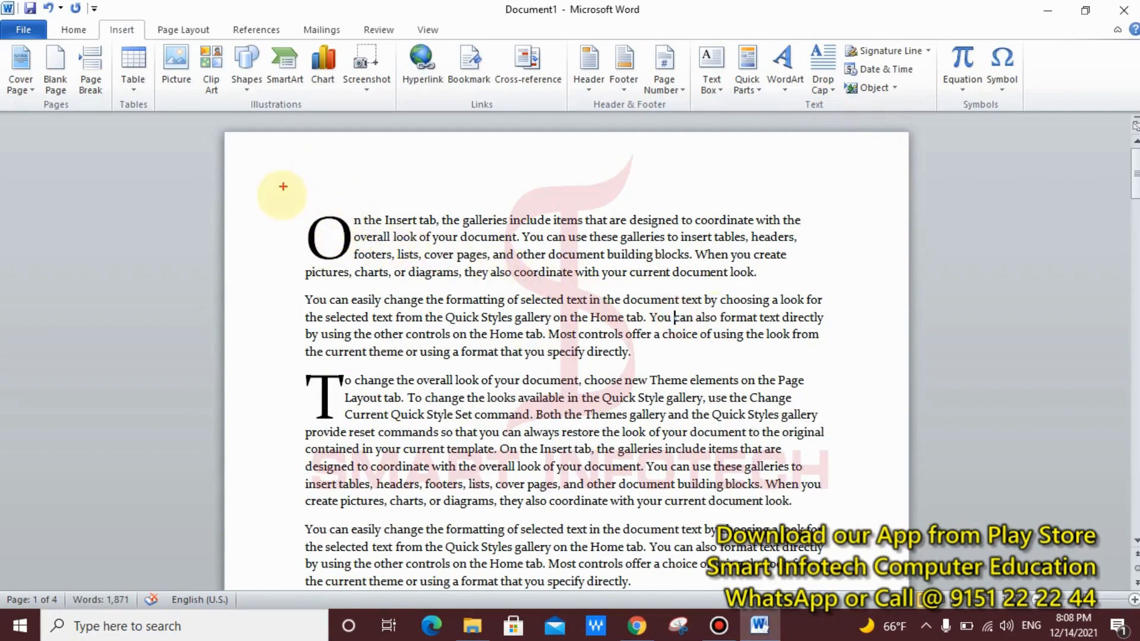
pyautogui.moveTo(281, 194); pyautogui.dragTo(399, 262)
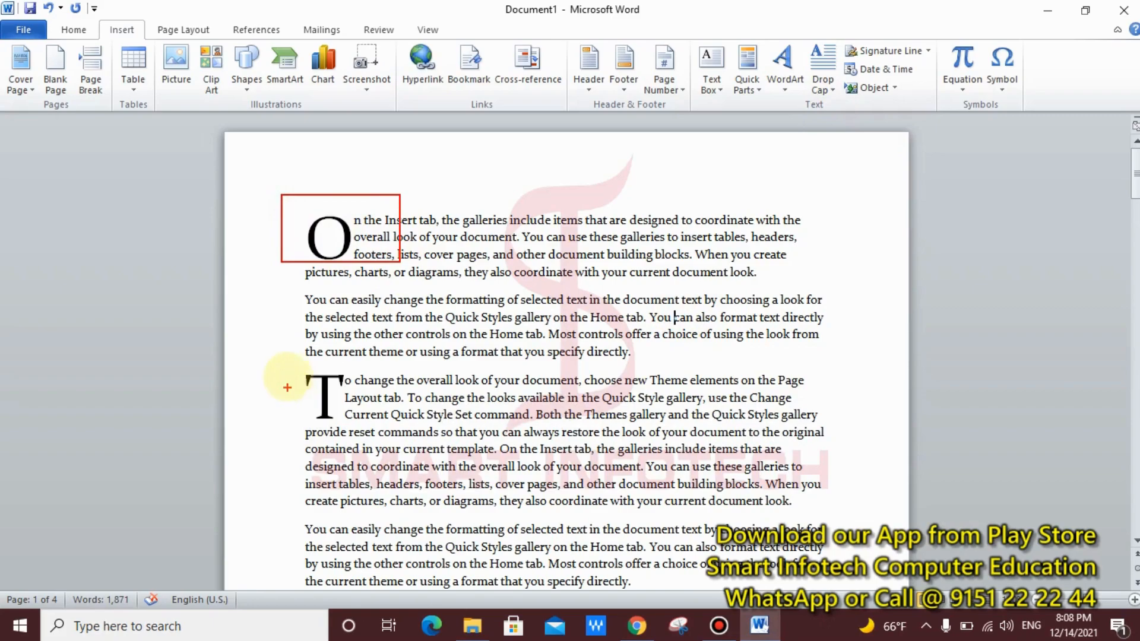
pyautogui.moveTo(301, 363)
pyautogui.mouseDown()
pyautogui.moveTo(318, 394)
pyautogui.moveTo(368, 430)
pyautogui.mouseUp()
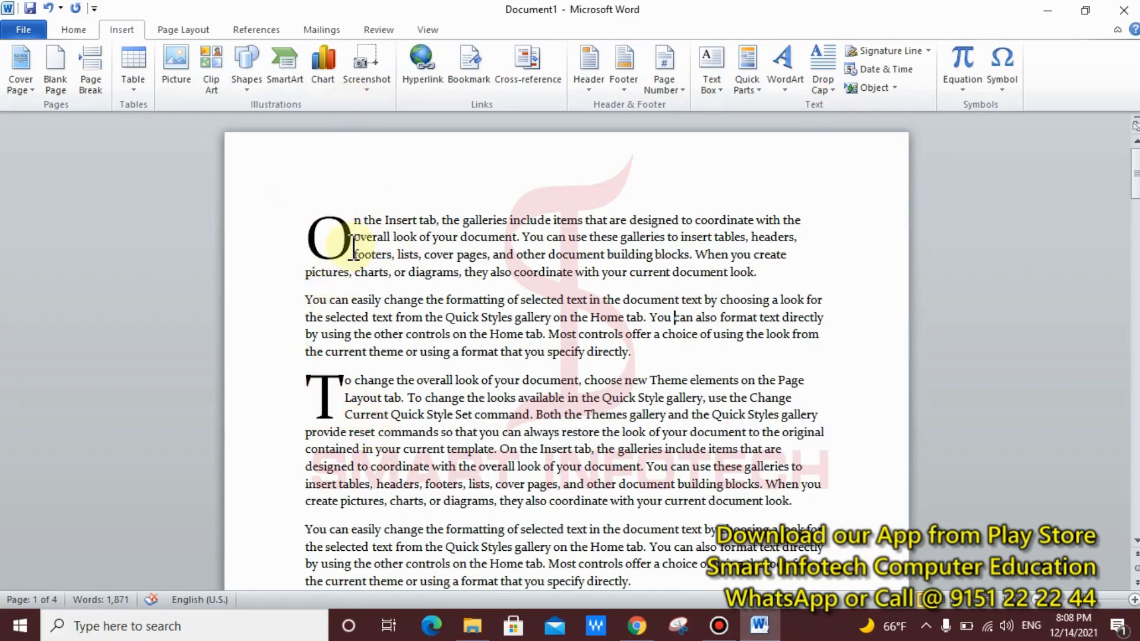
pyautogui.click(334, 241)
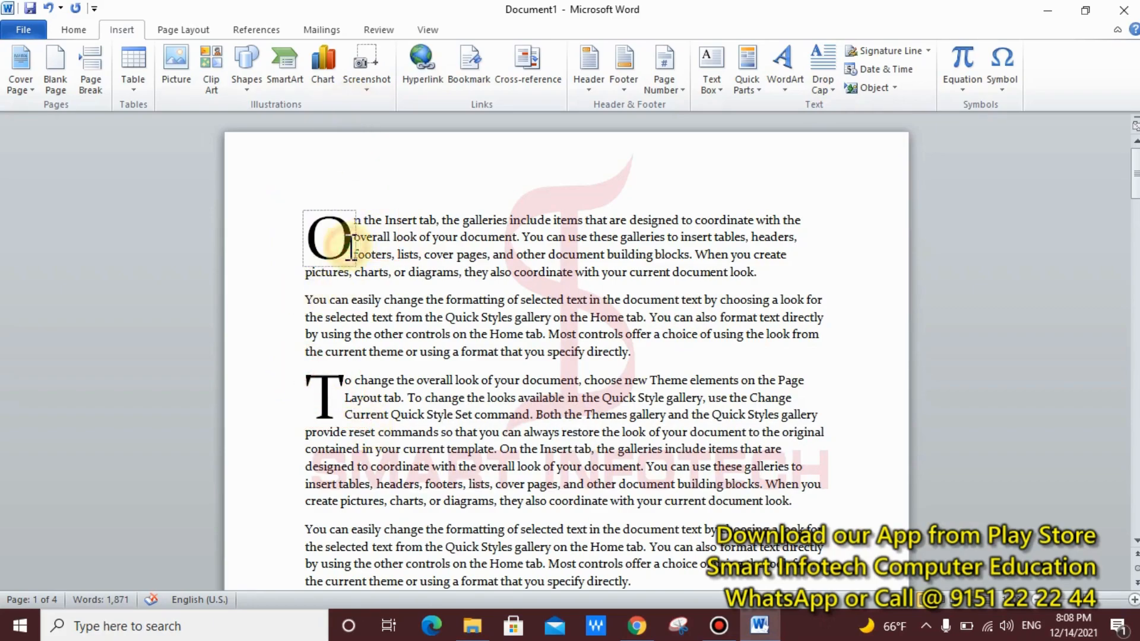
pyautogui.click(347, 213)
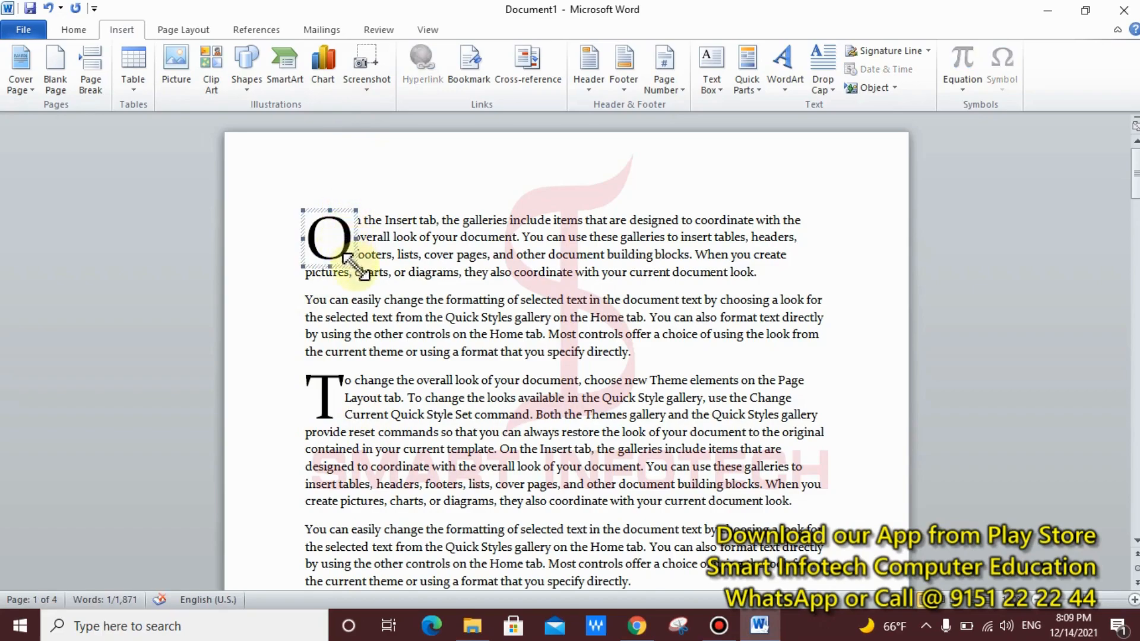
pyautogui.moveTo(357, 265); pyautogui.dragTo(373, 281)
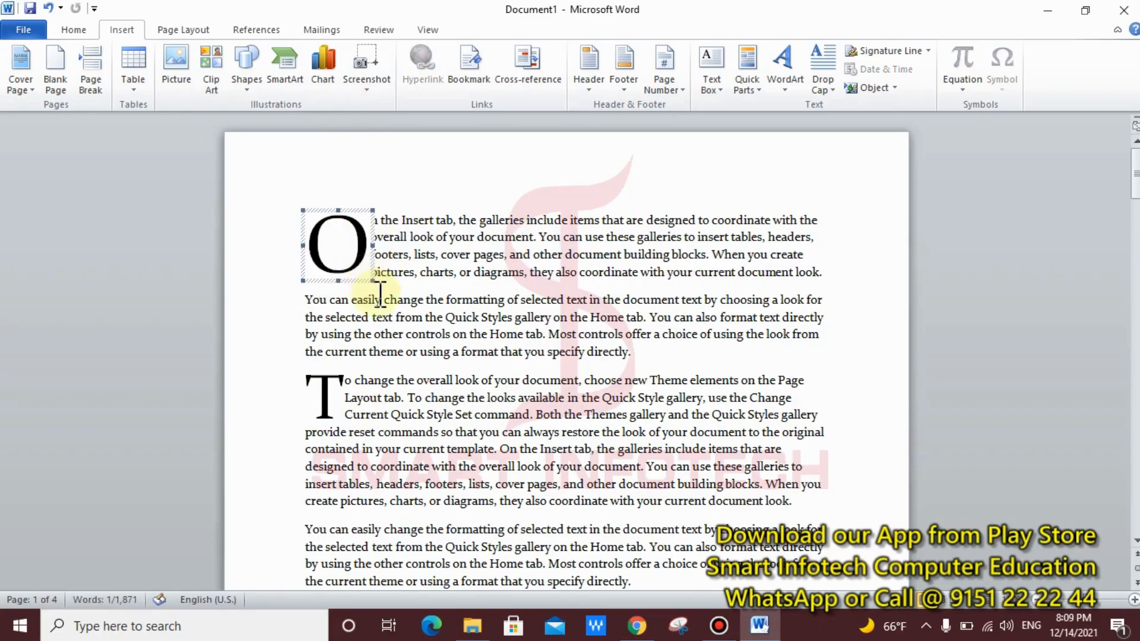
pyautogui.click(389, 299)
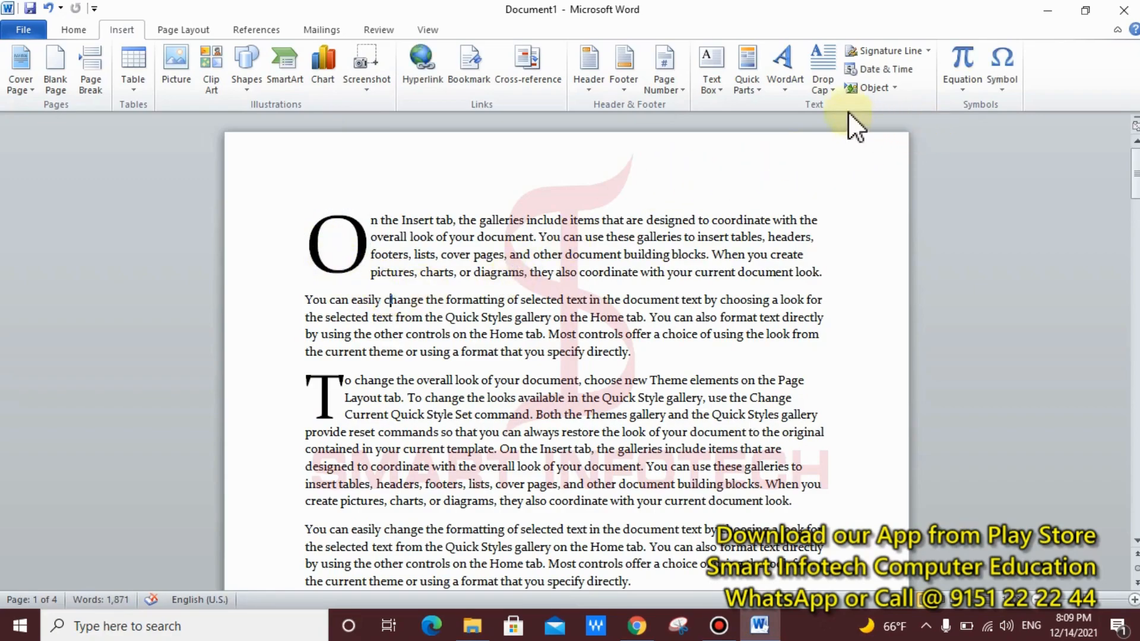
# Step: Review the Drop Cap Options dialog settings and close it without changes
pyautogui.click(829, 93)
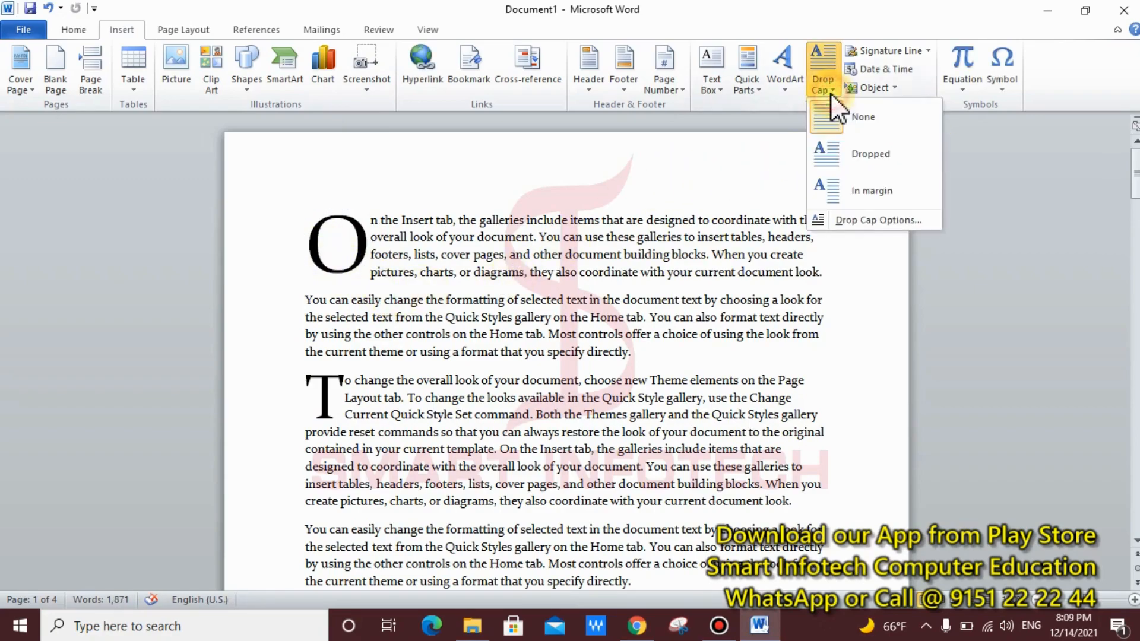
pyautogui.click(868, 220)
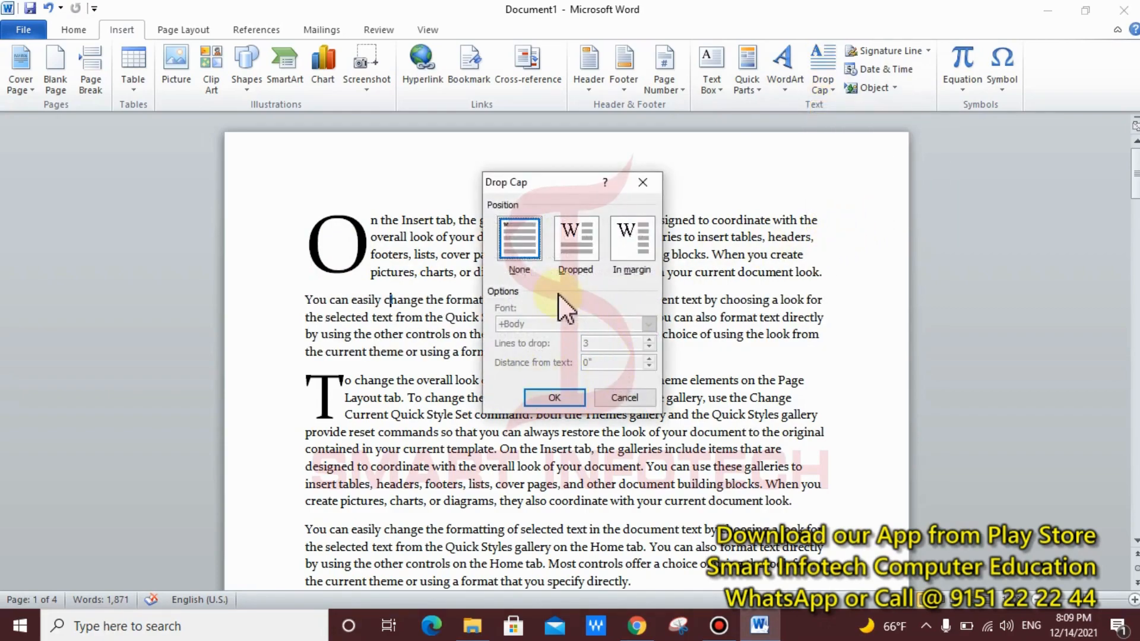
pyautogui.click(565, 256)
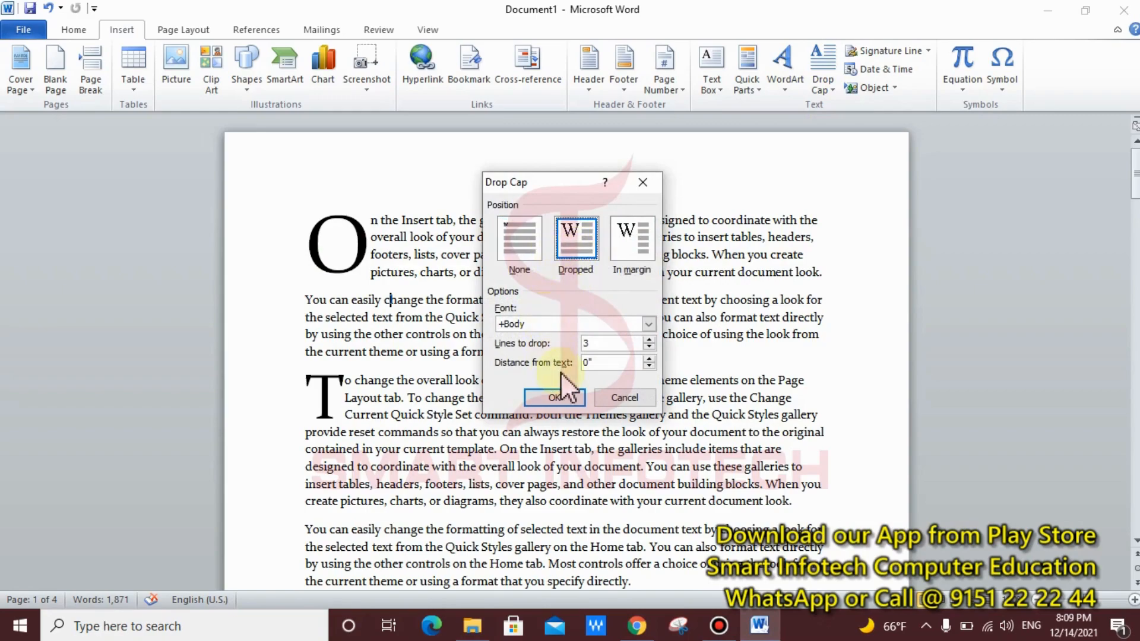
pyautogui.click(620, 343)
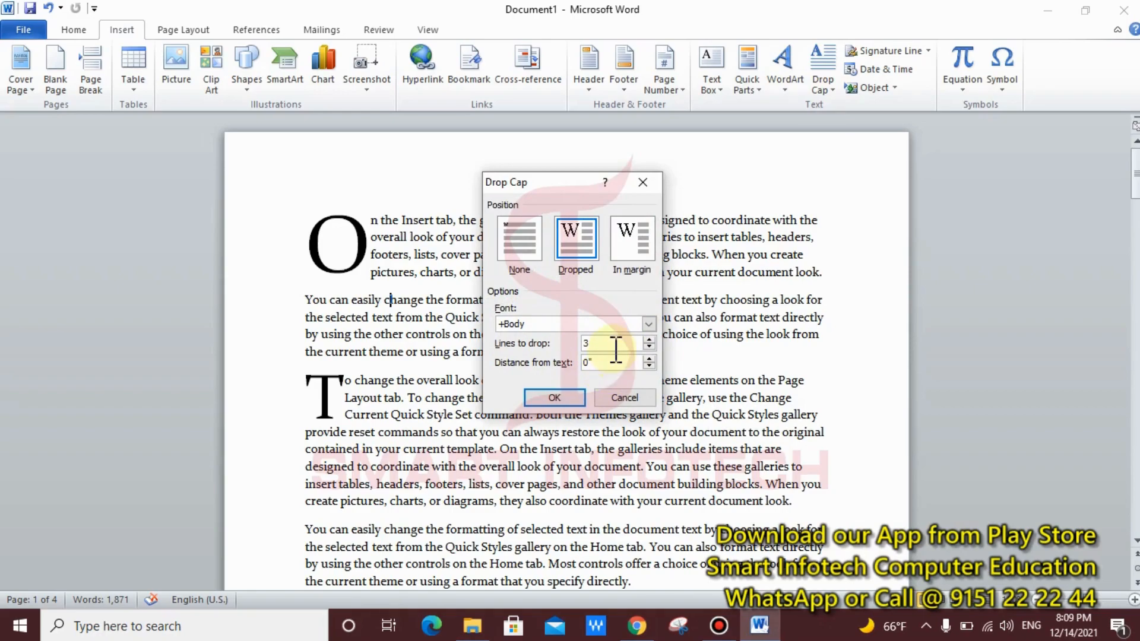
pyautogui.click(620, 398)
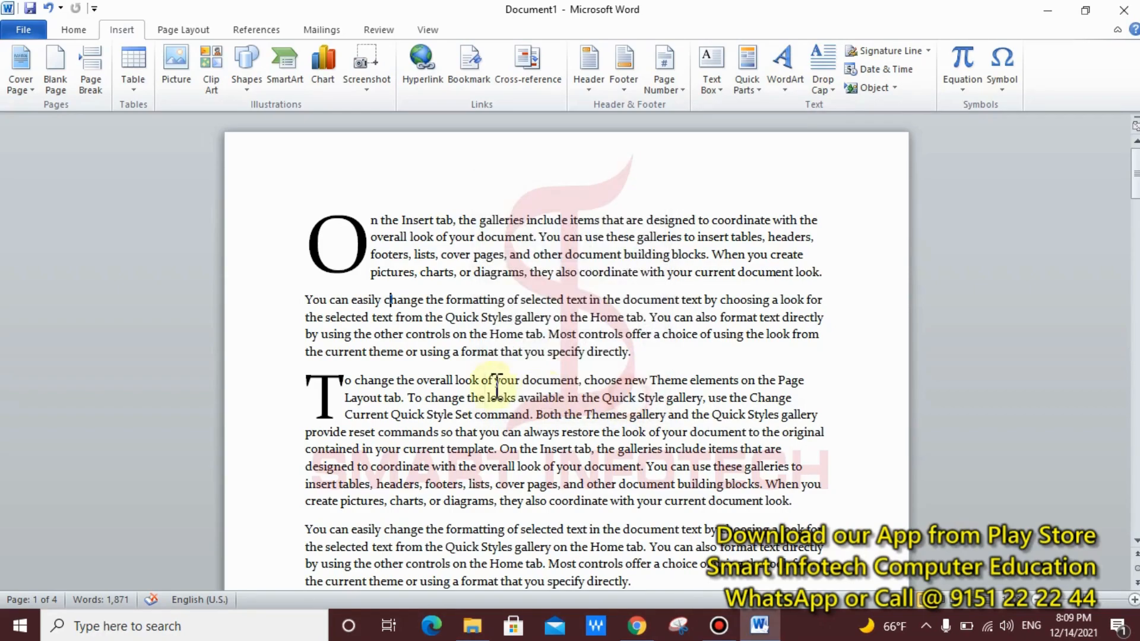
# Step: Select the dropped O and undo both drop caps with Ctrl+Z
pyautogui.click(445, 355)
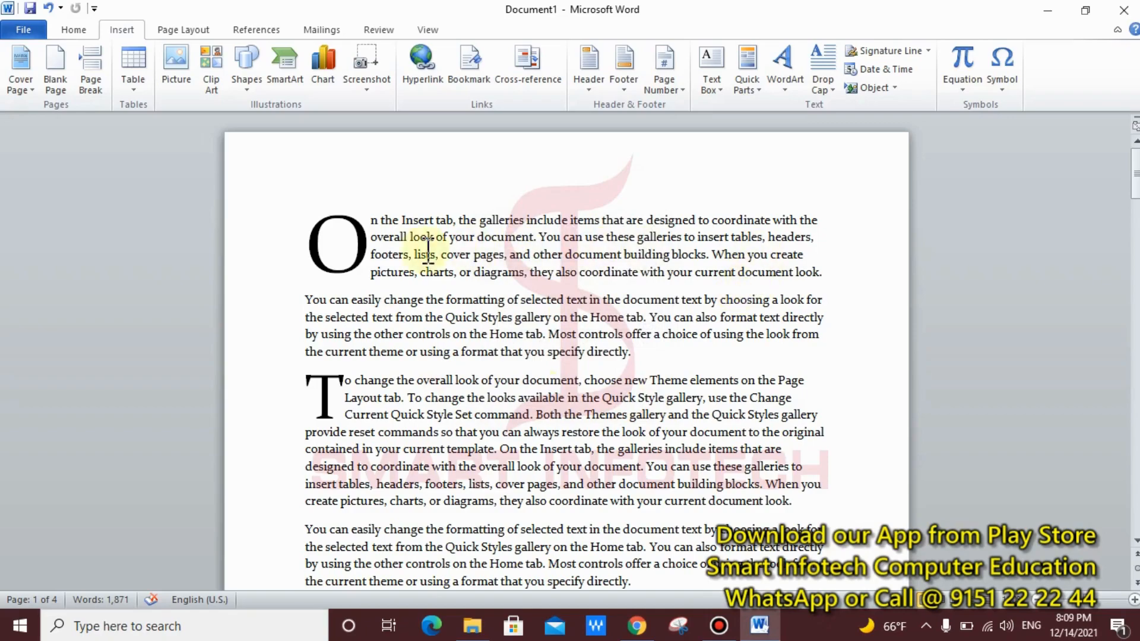
pyautogui.click(363, 253)
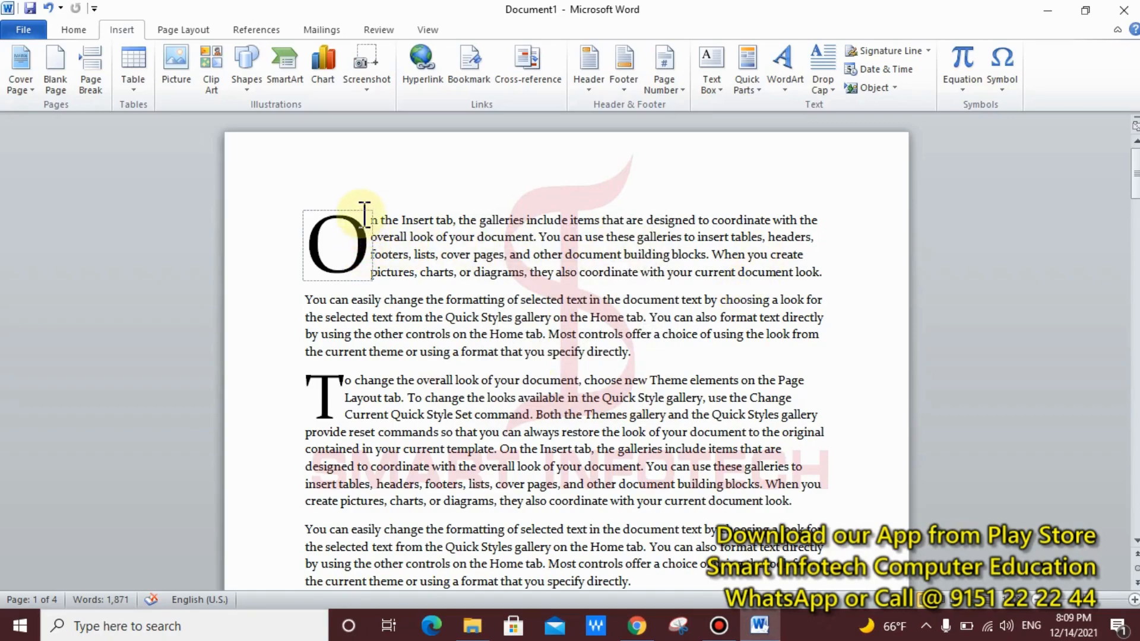
pyautogui.hotkey('ctrl', 'z')
pyautogui.hotkey('ctrl', 'z')
pyautogui.hotkey('ctrl', 'z')
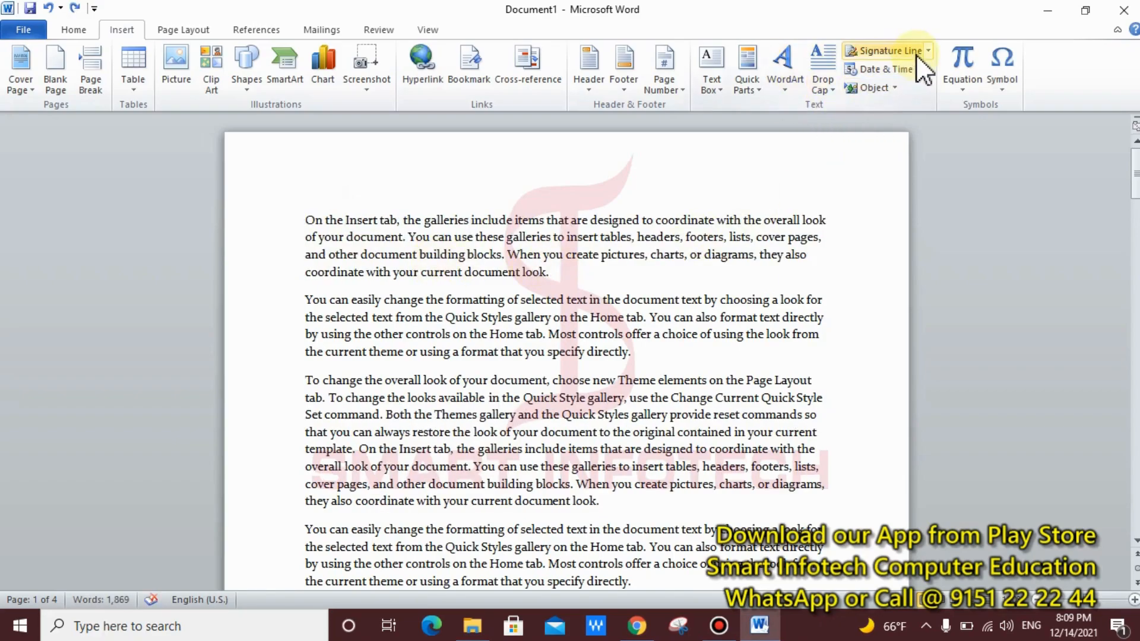
# Step: Delete the Company Address field below page 4's last paragraph, leaving an empty line
pyautogui.scroll(-15, 513, 320)
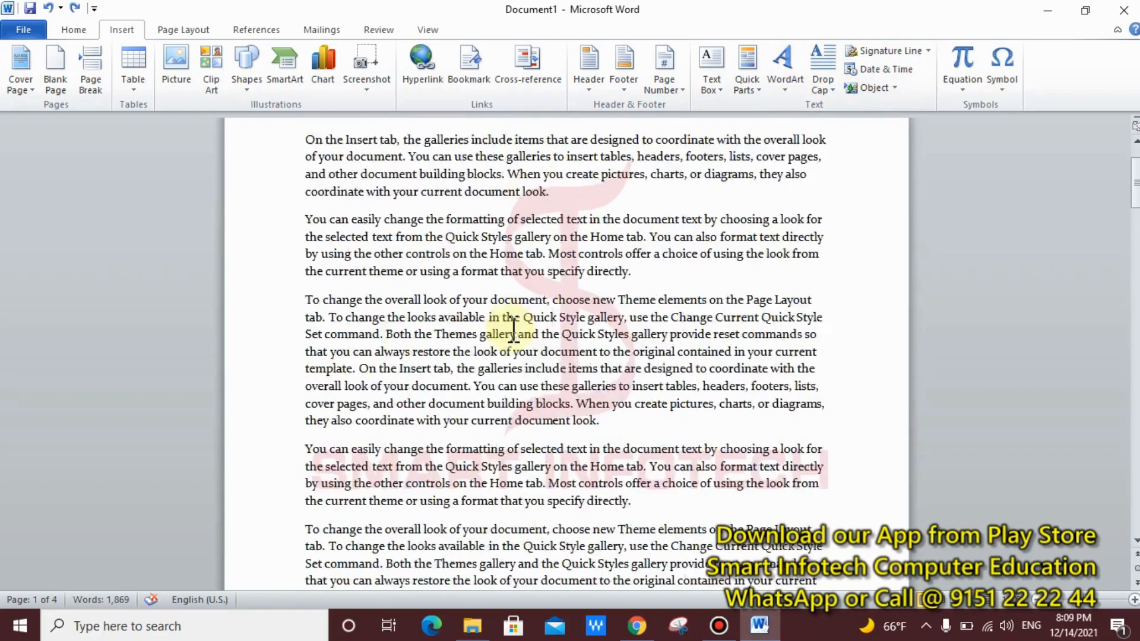
pyautogui.scroll(-15, 513, 331)
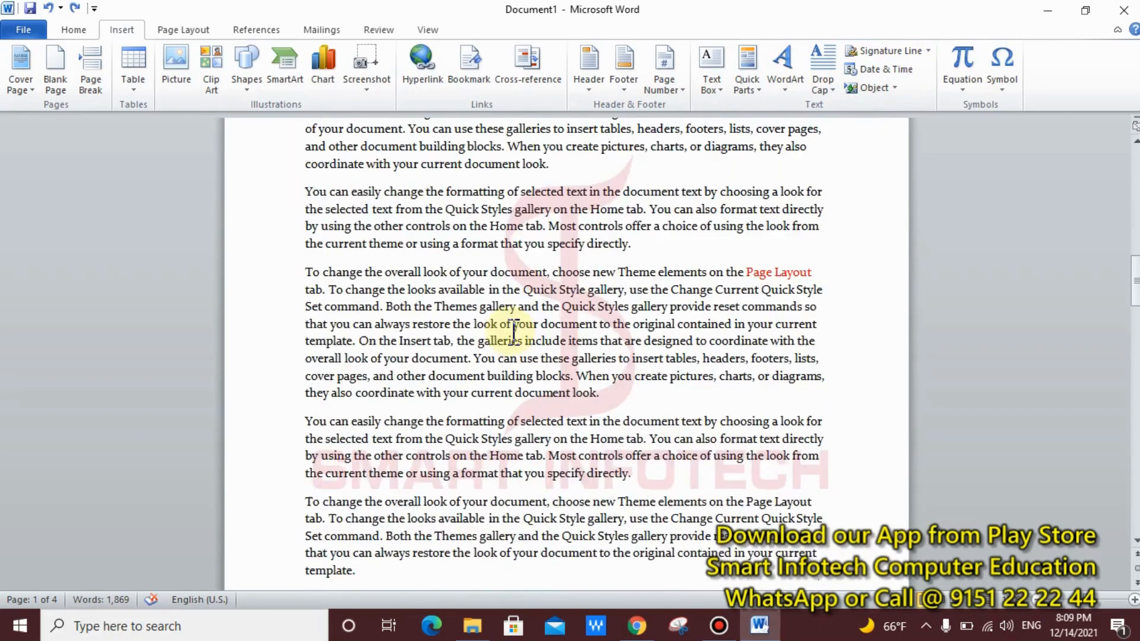
pyautogui.scroll(15, 513, 330)
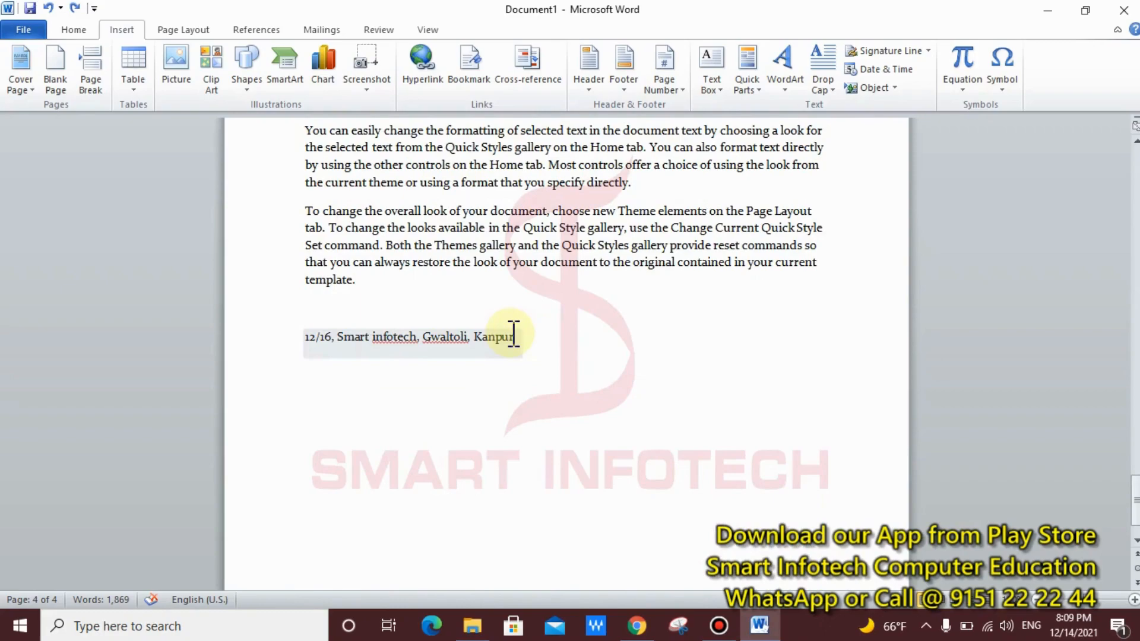
pyautogui.click(243, 356)
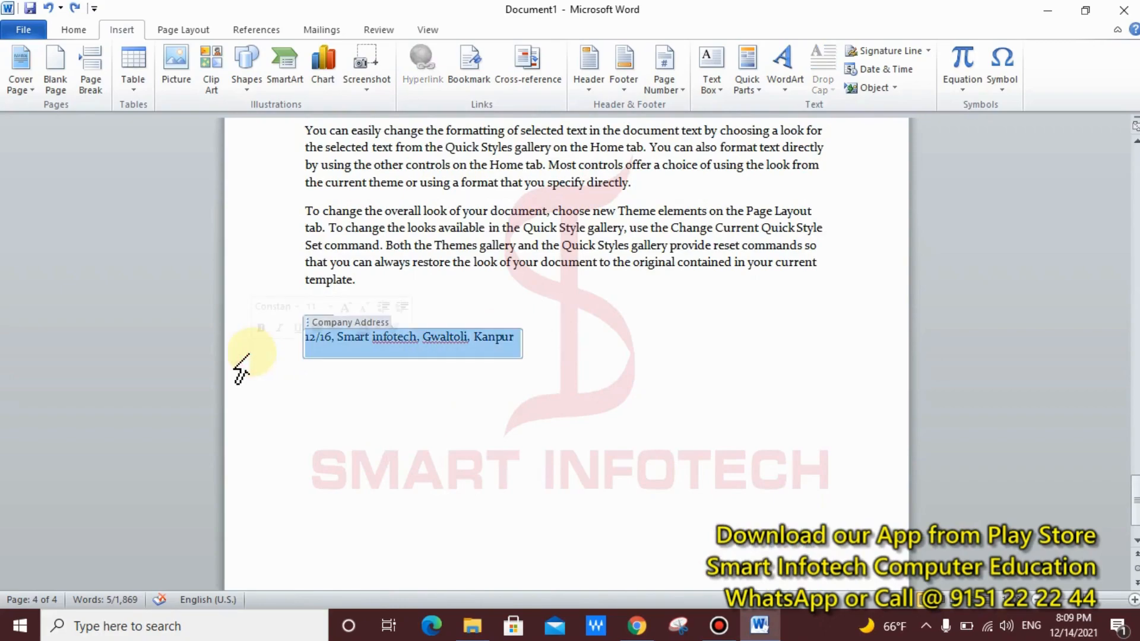
pyautogui.press('Delete')
pyautogui.press('Return')
pyautogui.press('Return')
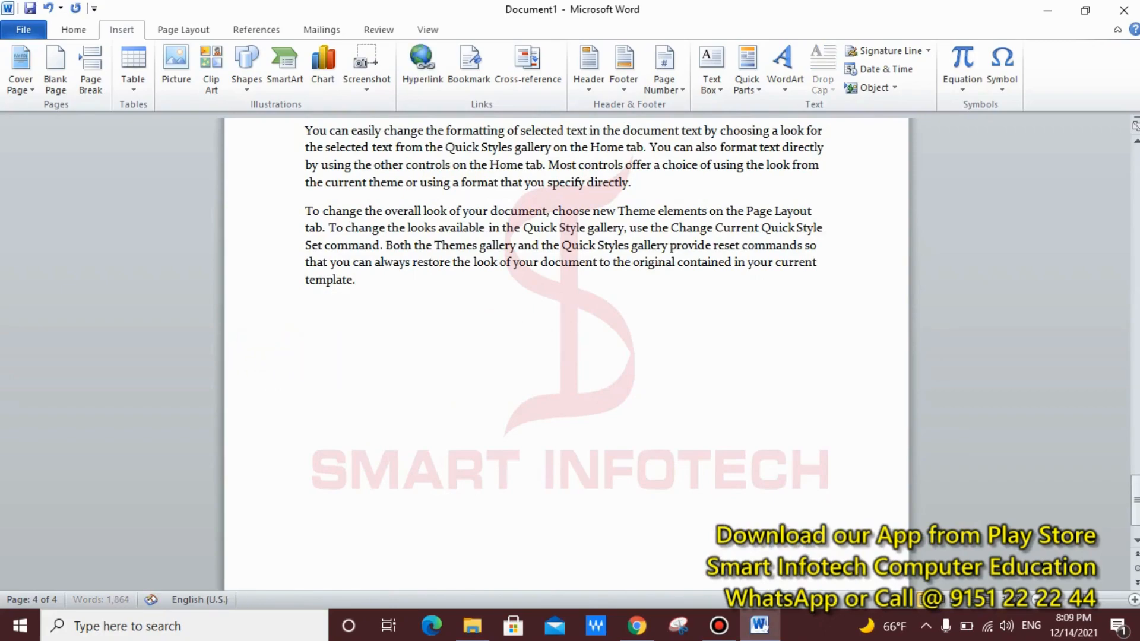
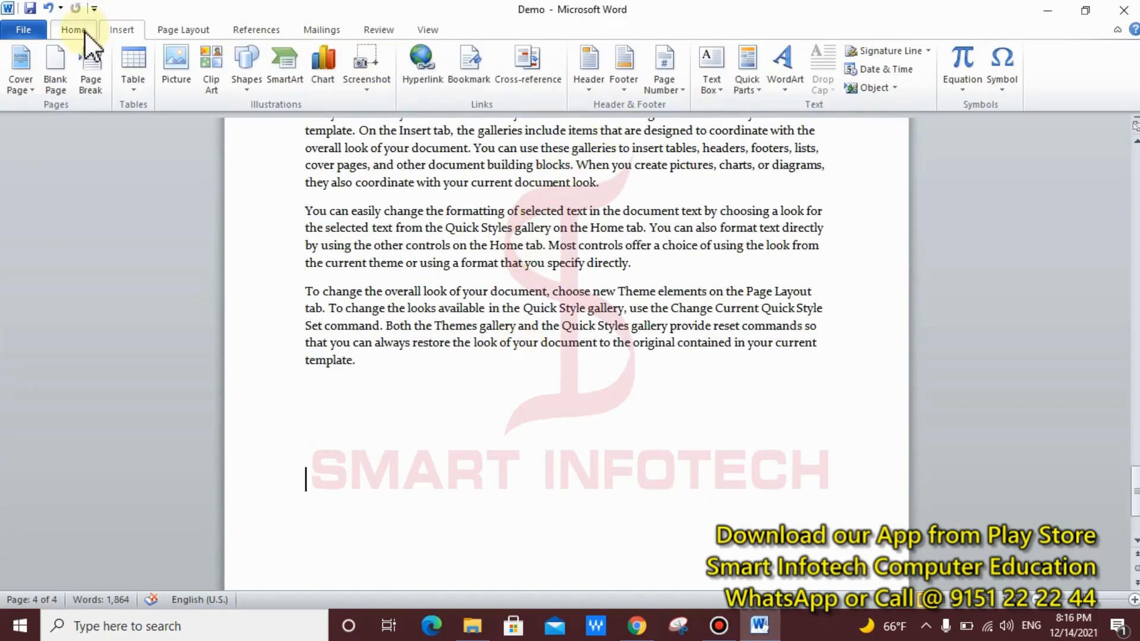
# Step: Start a Microsoft Office Signature Line from the Insert tab and acknowledge the digital-signature notice
pyautogui.click(122, 26)
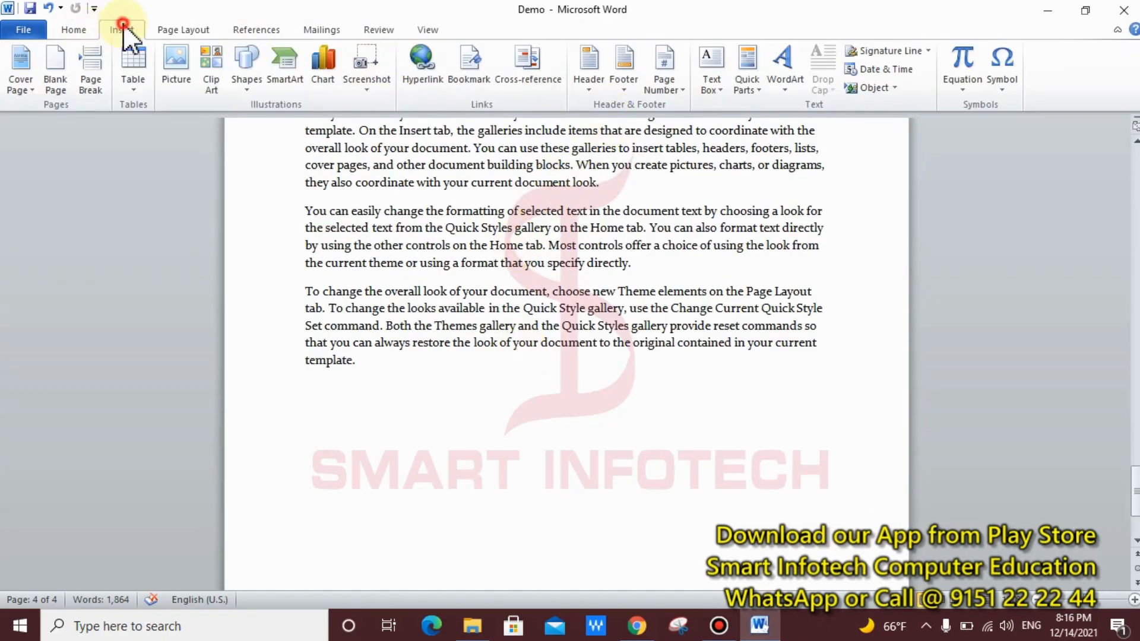
pyautogui.click(926, 52)
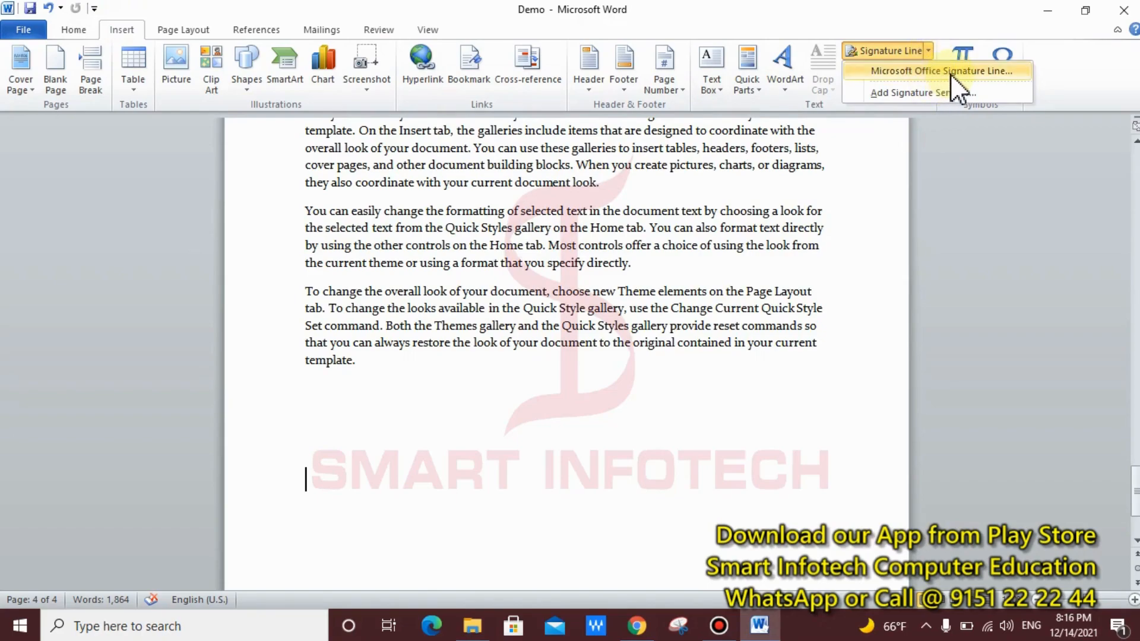
pyautogui.click(950, 73)
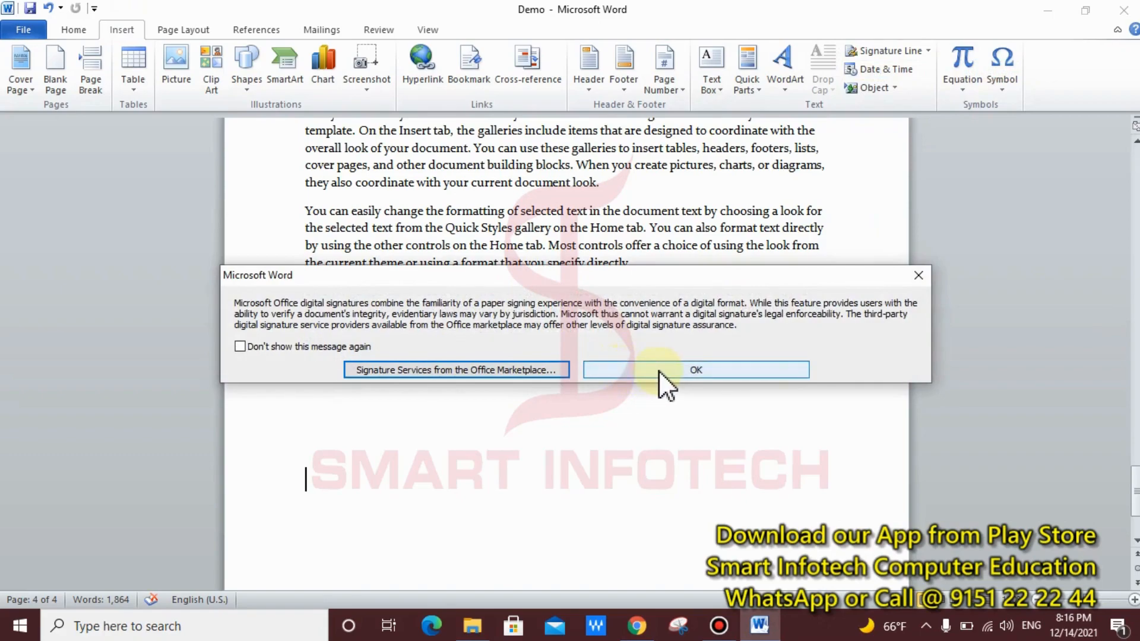
pyautogui.hotkey('ctrl', '2')
pyautogui.moveTo(570, 344); pyautogui.dragTo(871, 391)
pyautogui.press('Escape')
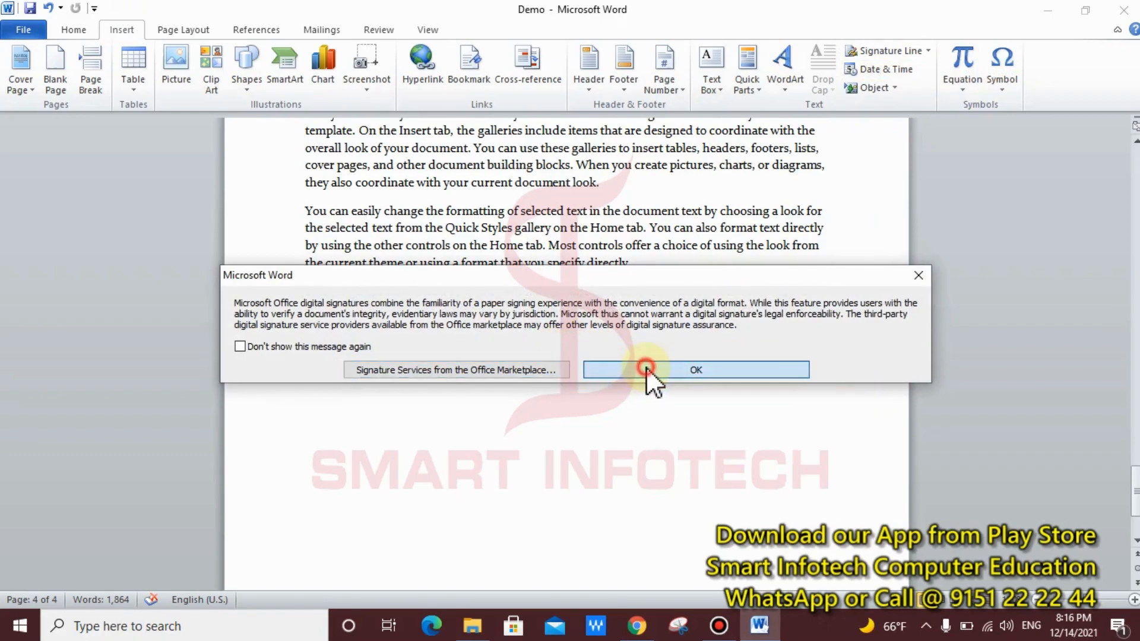
pyautogui.click(646, 368)
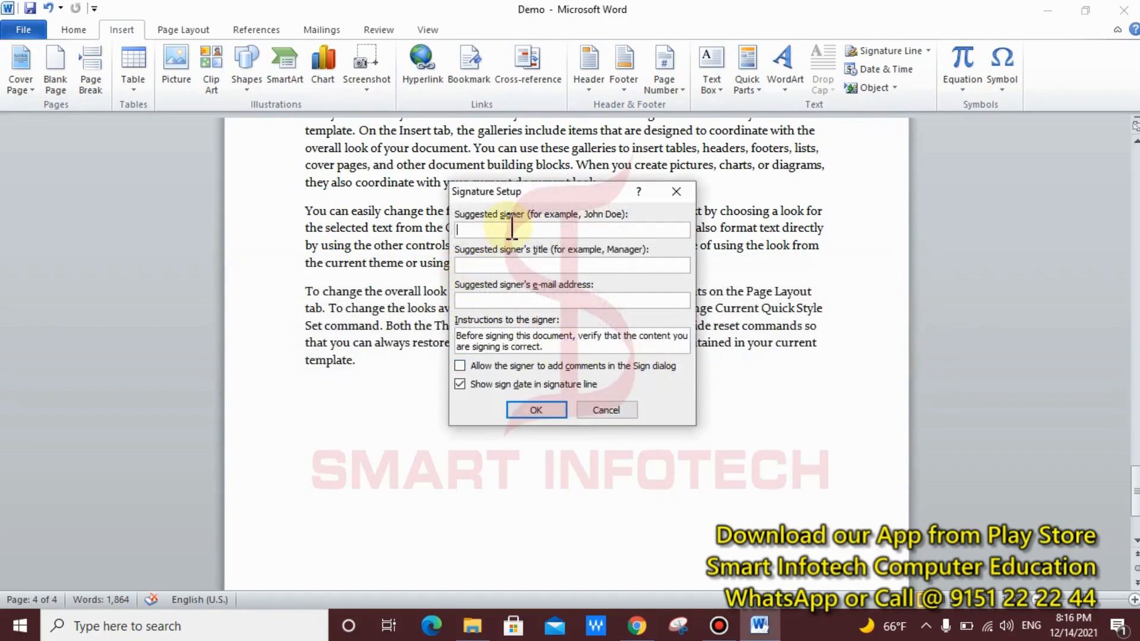
# Step: Fill in the signer's name, title MANAGER and e-mail address, and insert the signature line
pyautogui.hotkey('ctrl', '2')
pyautogui.moveTo(448, 204); pyautogui.dragTo(646, 225)
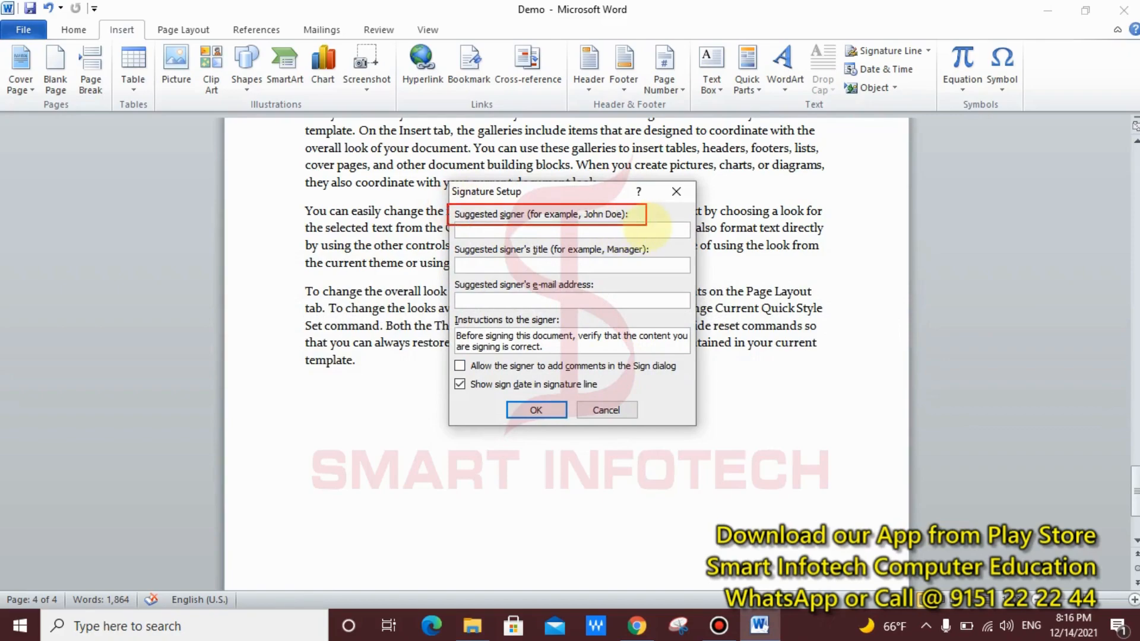
pyautogui.press('Escape')
pyautogui.click(477, 228)
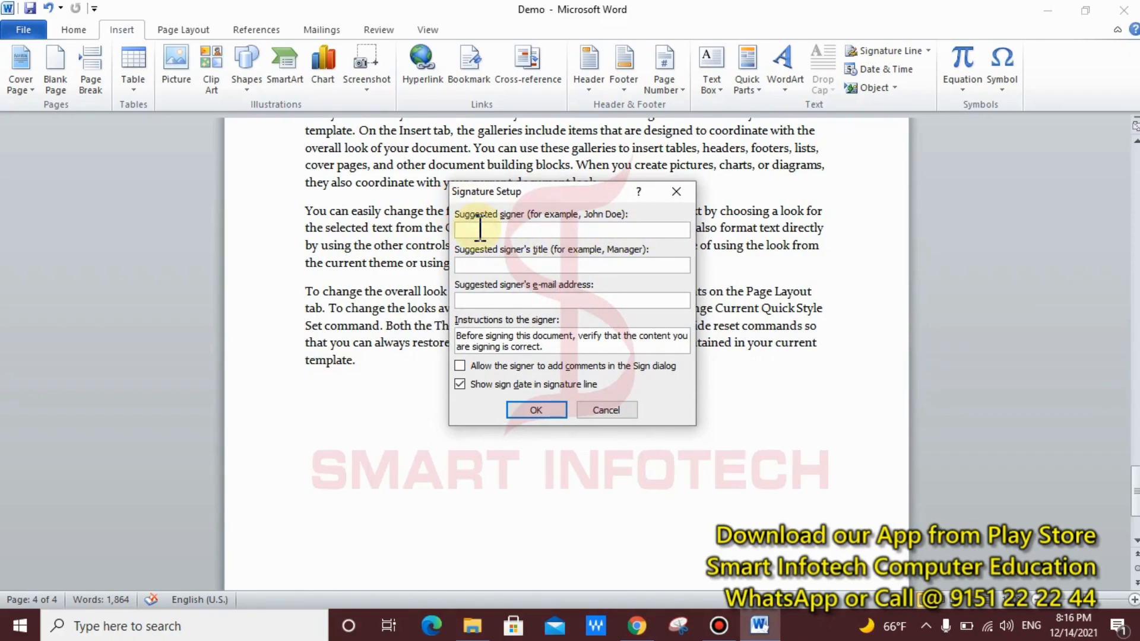
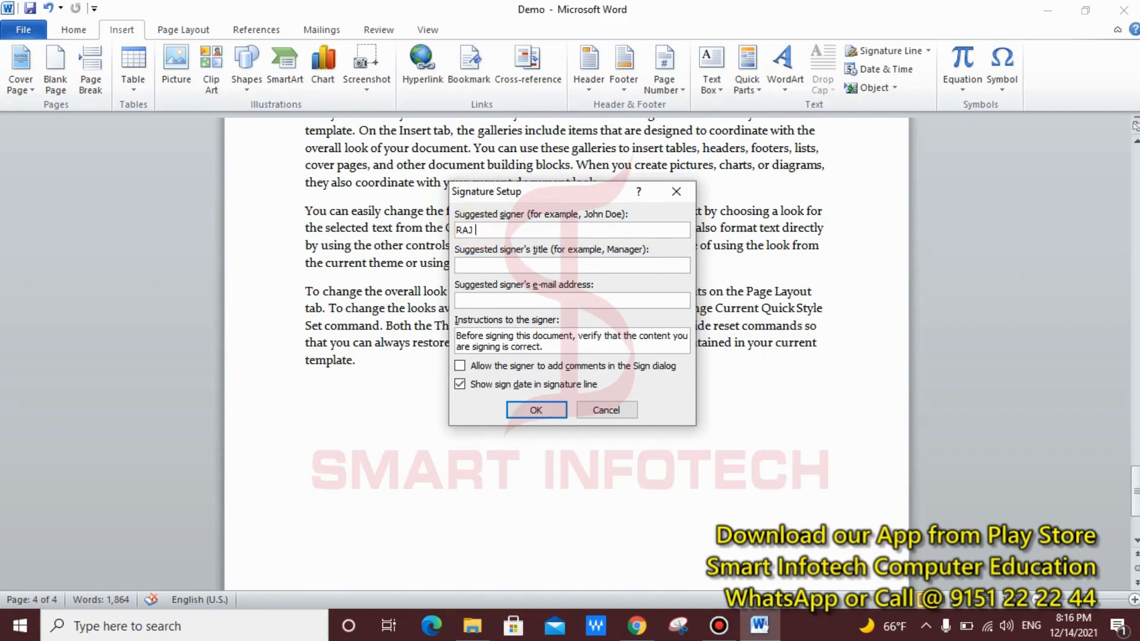
pyautogui.click(496, 264)
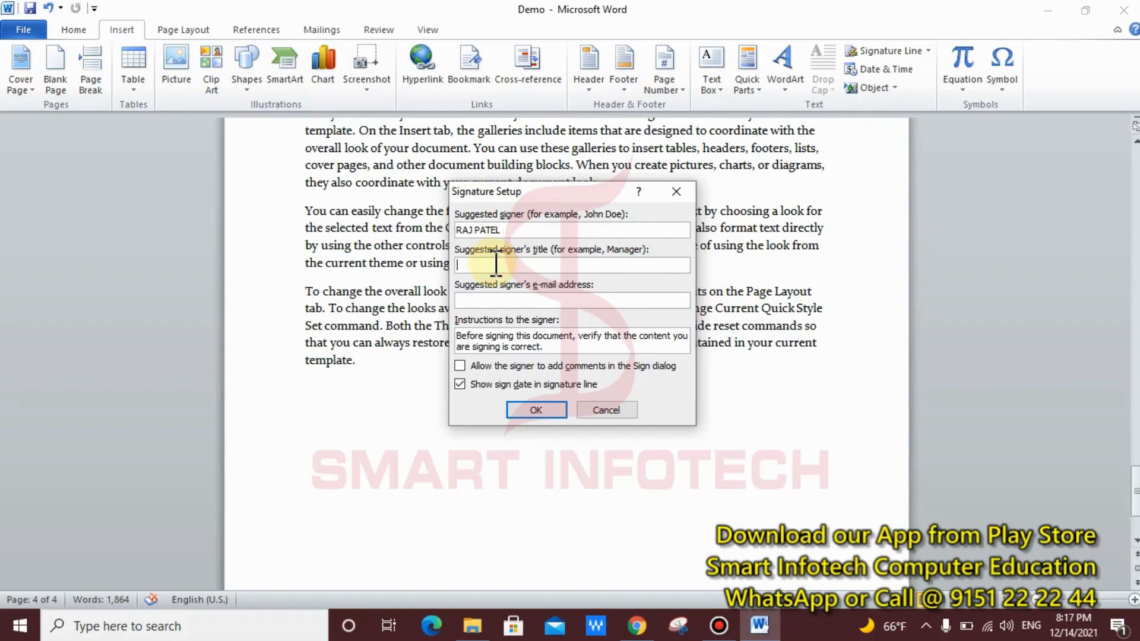
pyautogui.write('MANA')
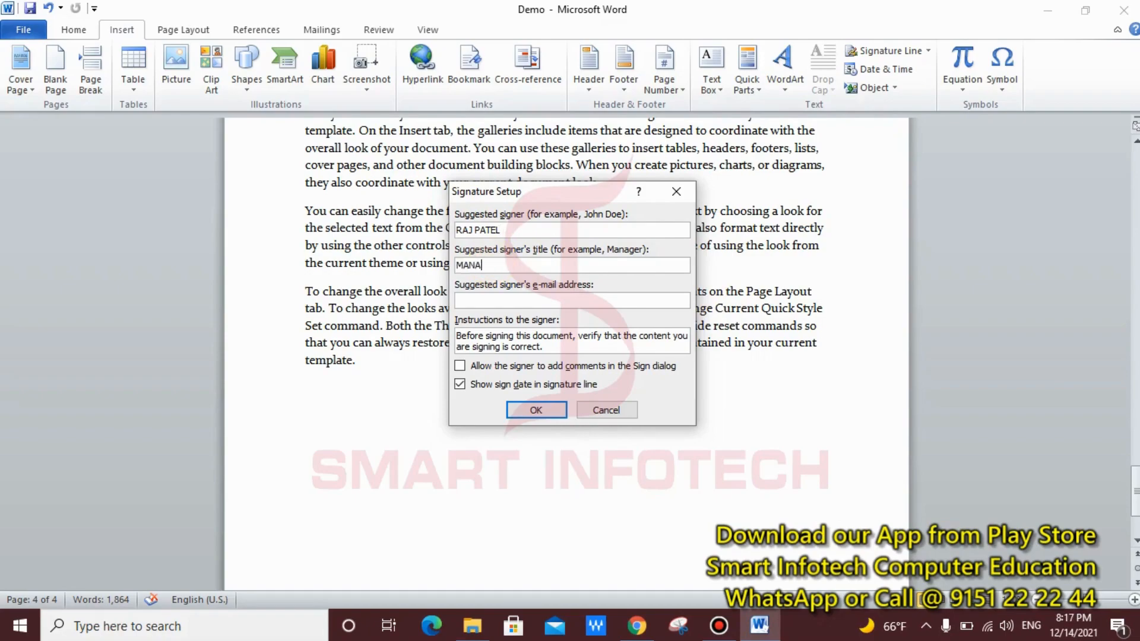
pyautogui.write('GER')
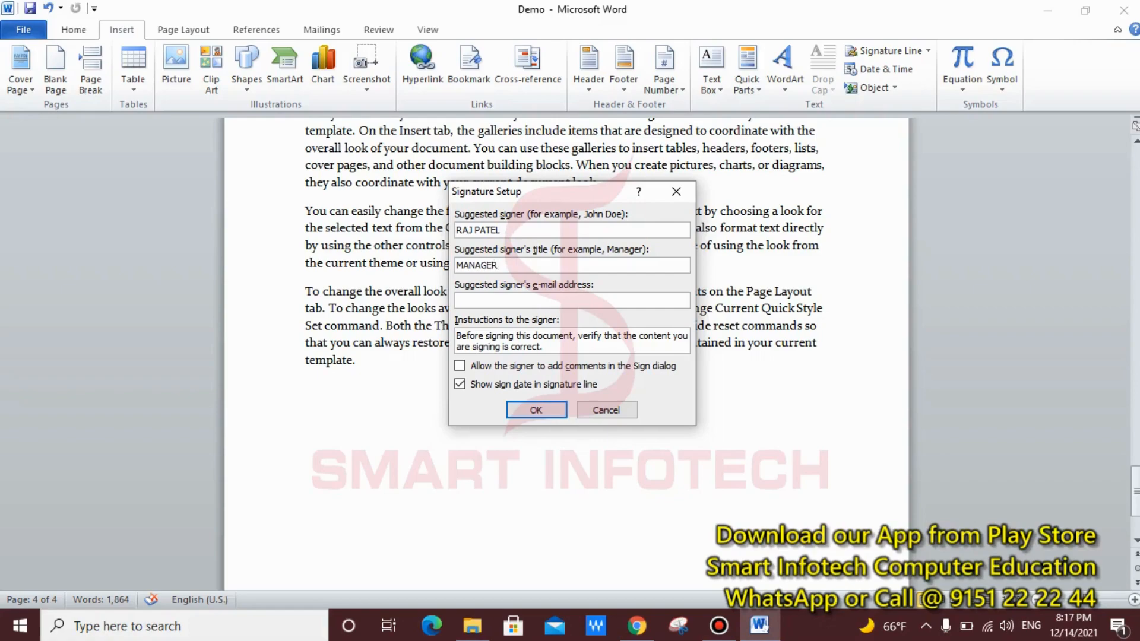
pyautogui.click(508, 297)
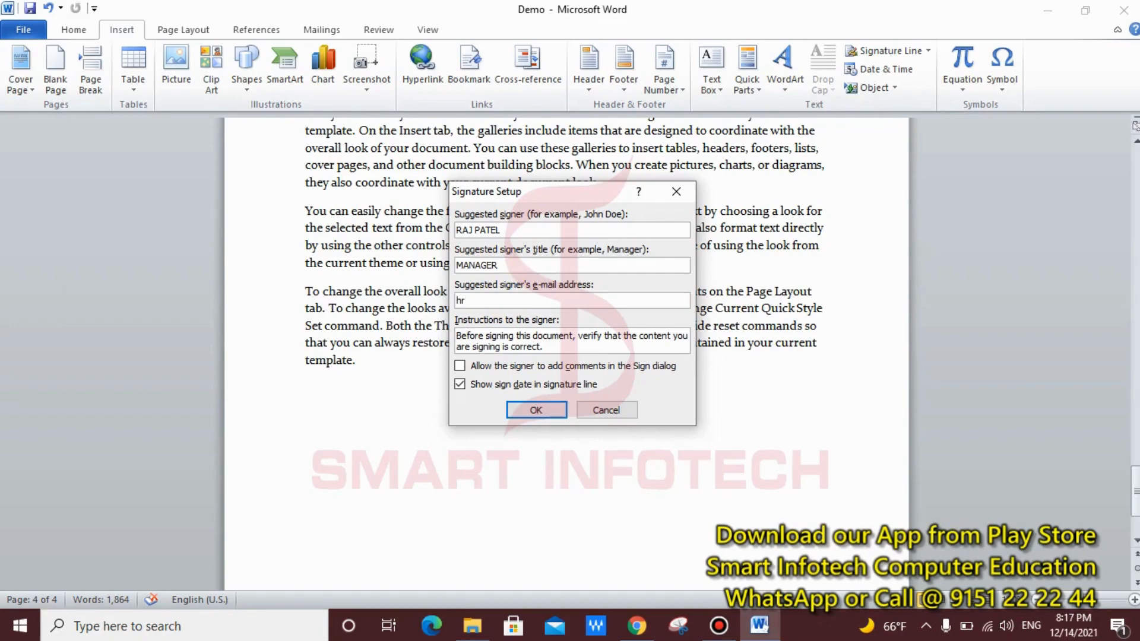
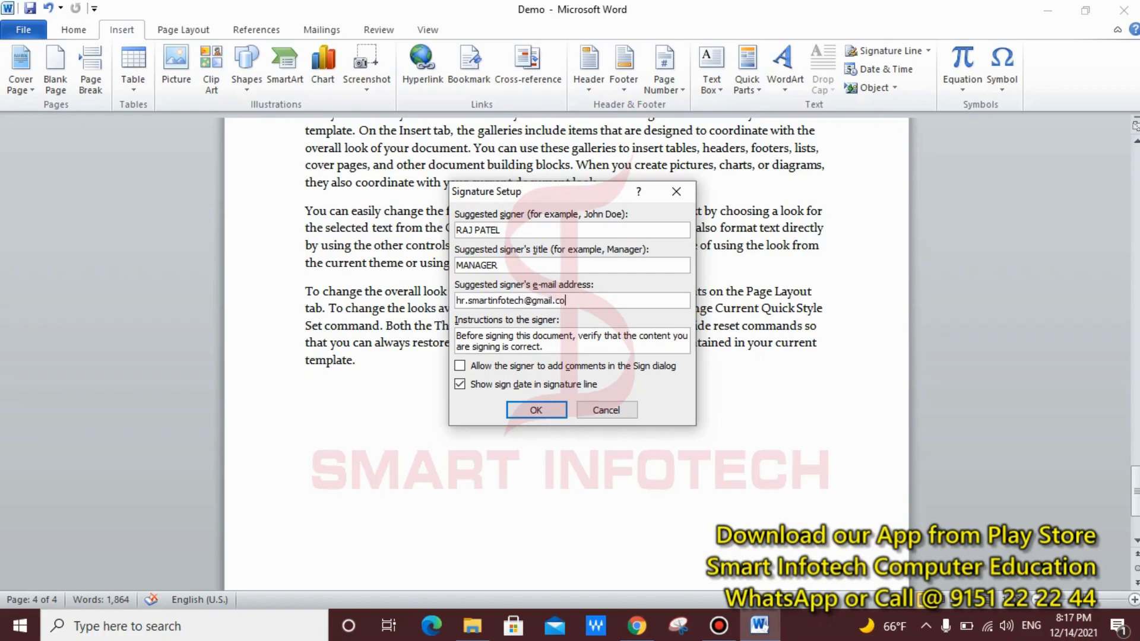
pyautogui.click(540, 407)
pyautogui.scroll(-2, 566, 422)
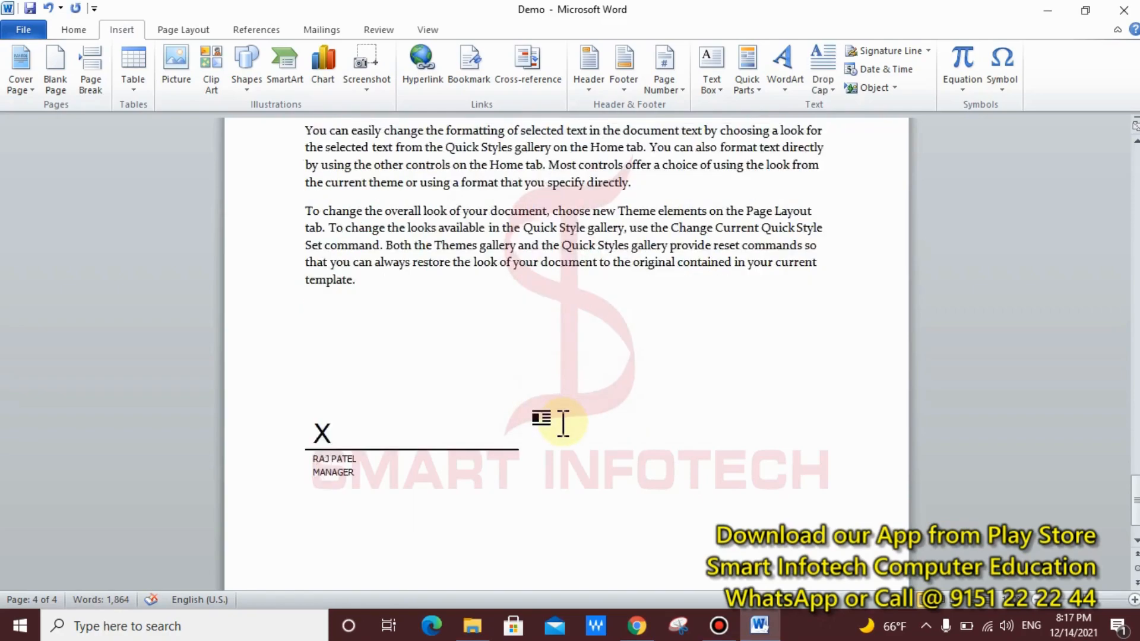
pyautogui.click(445, 399)
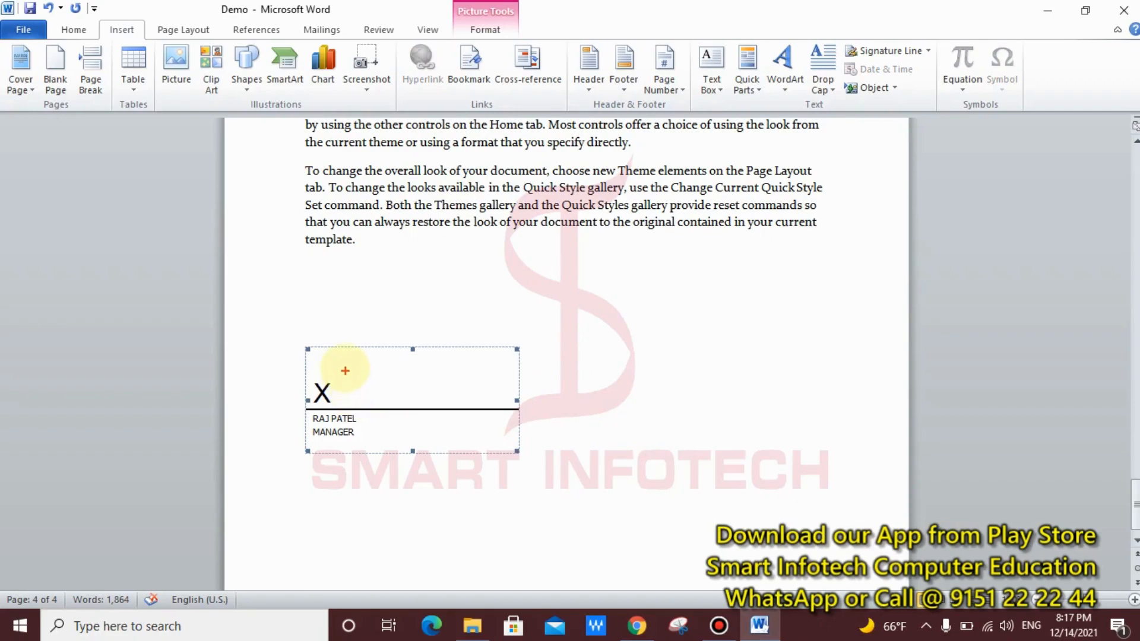
pyautogui.moveTo(366, 397)
pyautogui.mouseDown()
pyautogui.moveTo(420, 402)
pyautogui.moveTo(606, 375)
pyautogui.mouseUp()
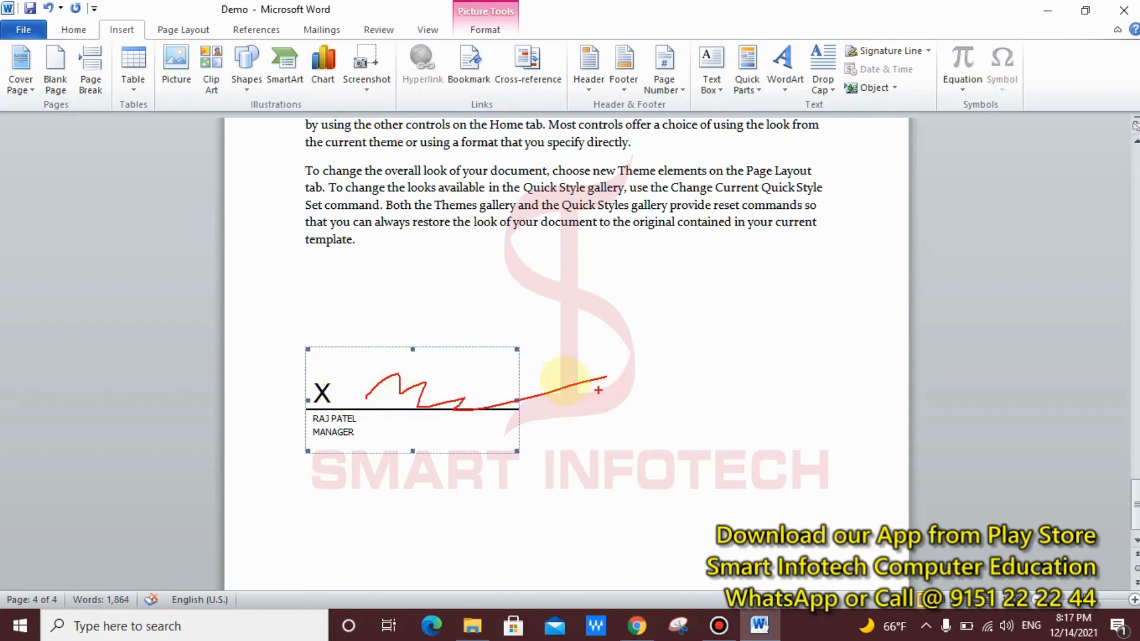
pyautogui.press('Escape')
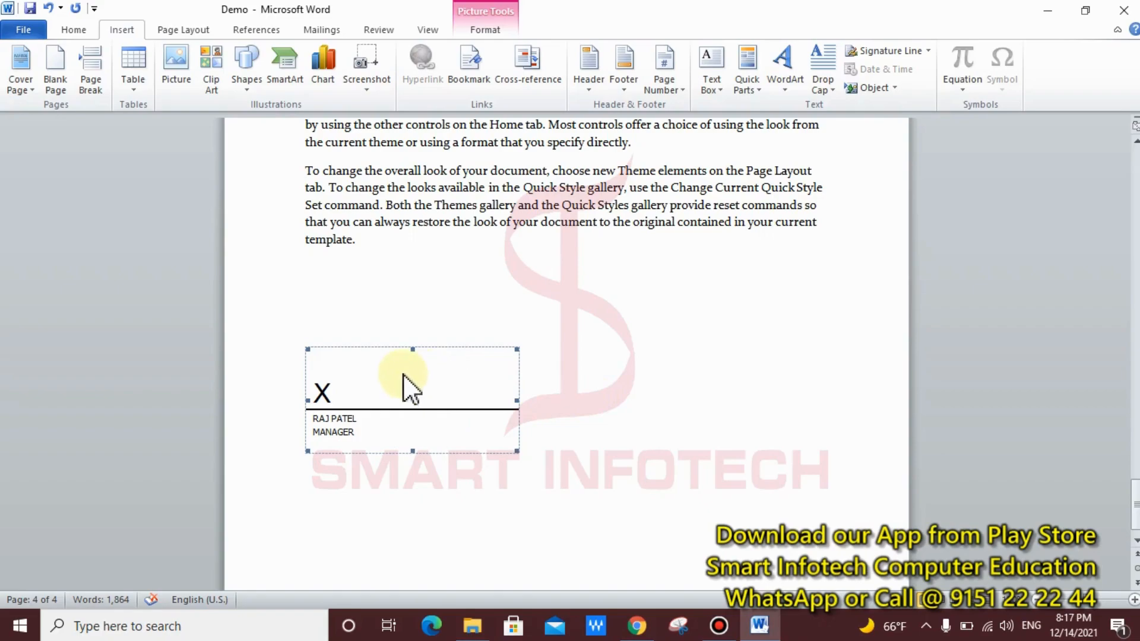
pyautogui.moveTo(340, 366)
pyautogui.mouseDown()
pyautogui.moveTo(466, 399)
pyautogui.moveTo(534, 403)
pyautogui.moveTo(503, 401)
pyautogui.mouseUp()
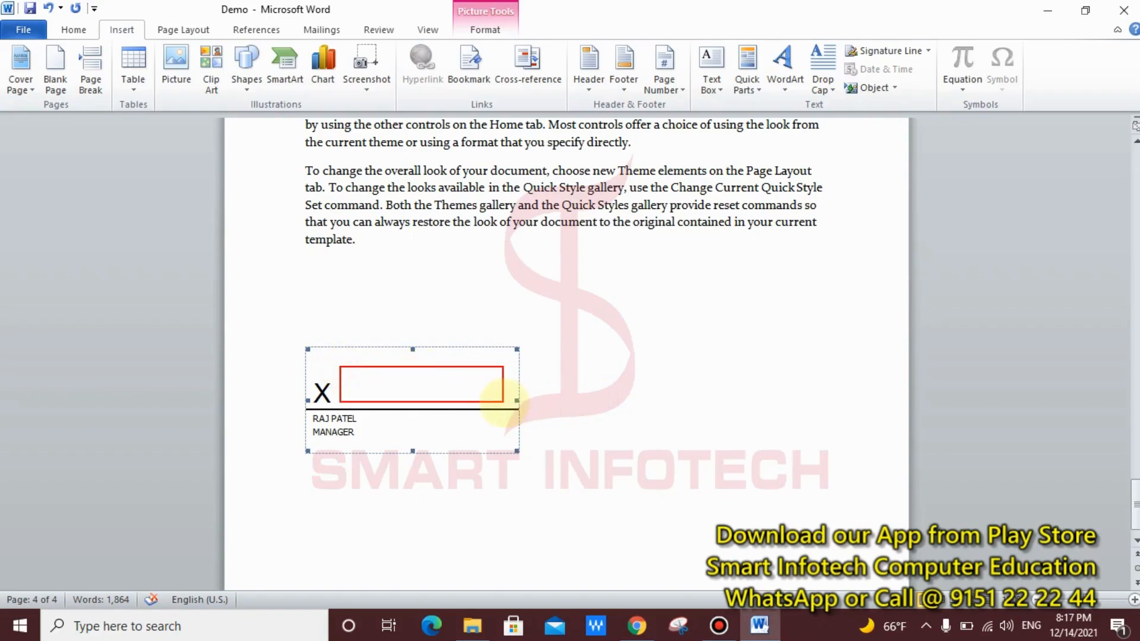
pyautogui.moveTo(296, 411); pyautogui.dragTo(375, 440)
pyautogui.press('Escape')
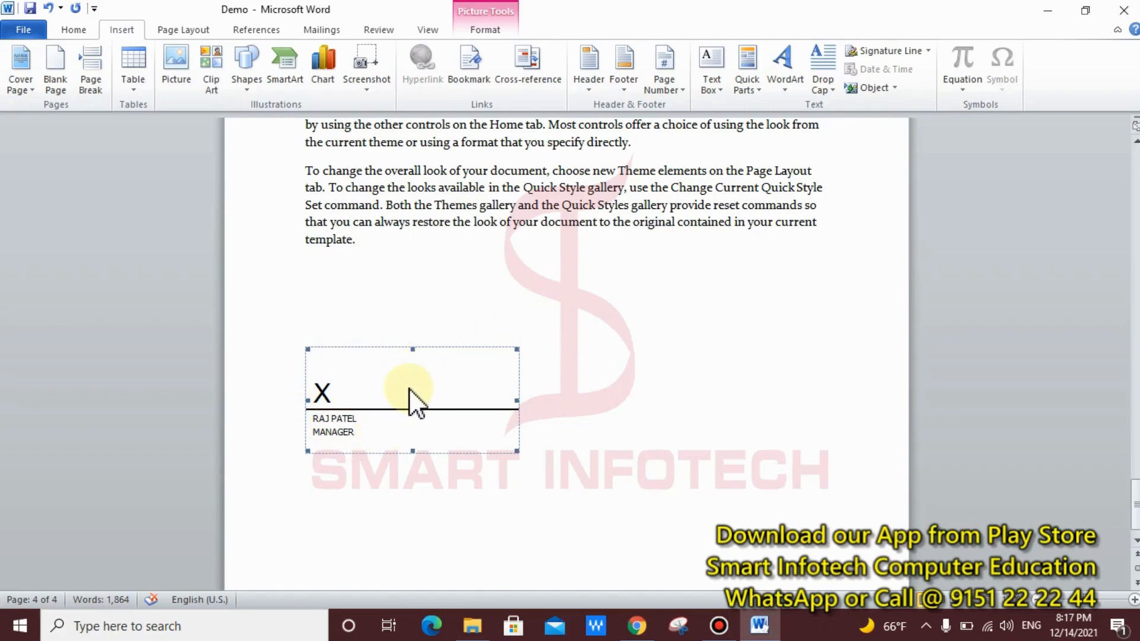
# Step: Choose Sign from the signature line's right-click menu
pyautogui.rightClick(409, 394)
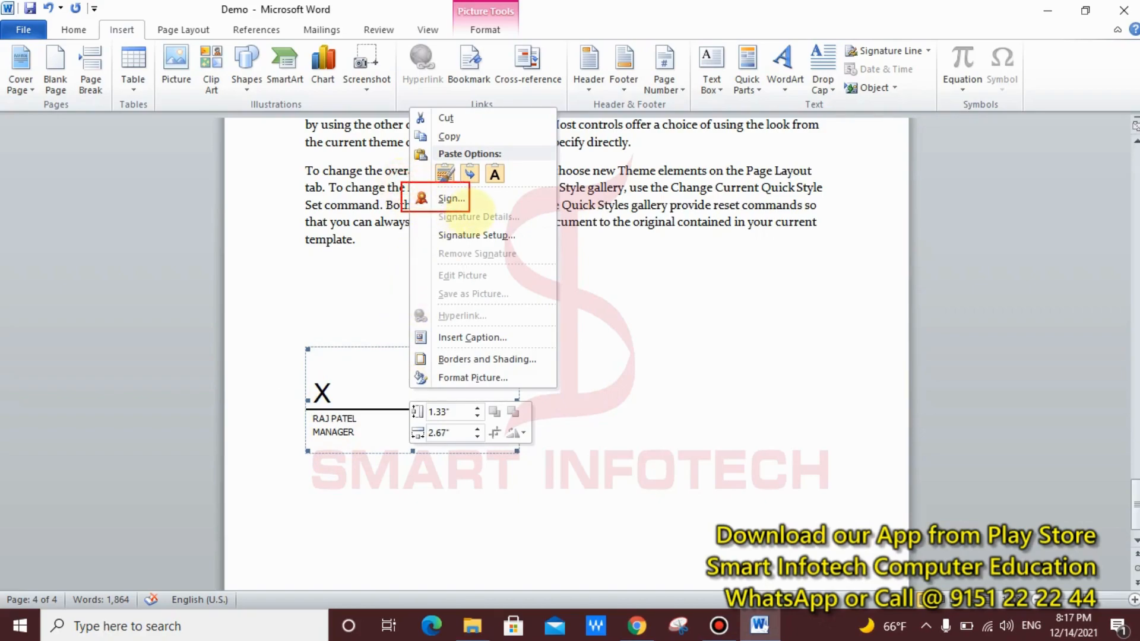
pyautogui.click(415, 393)
pyautogui.click(415, 416)
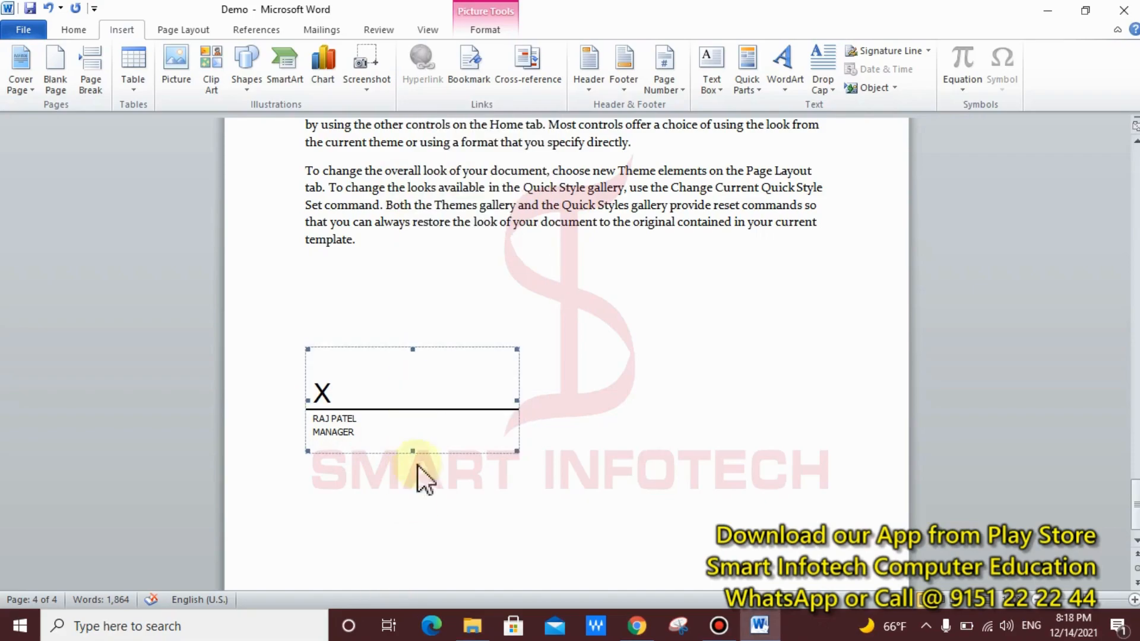
pyautogui.rightClick(416, 385)
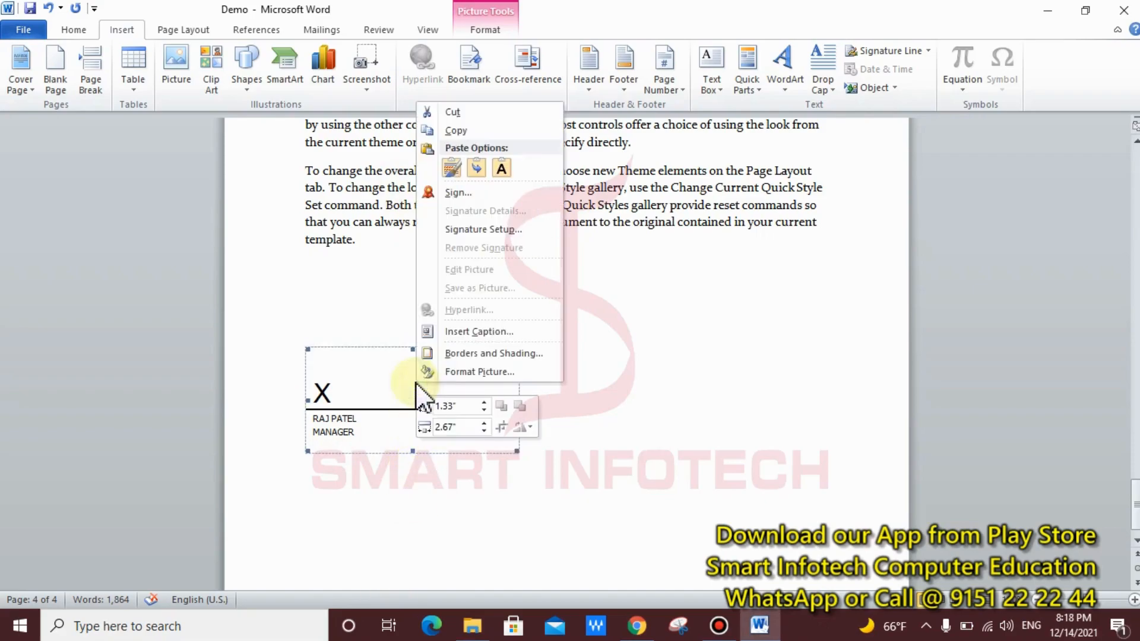
pyautogui.click(465, 191)
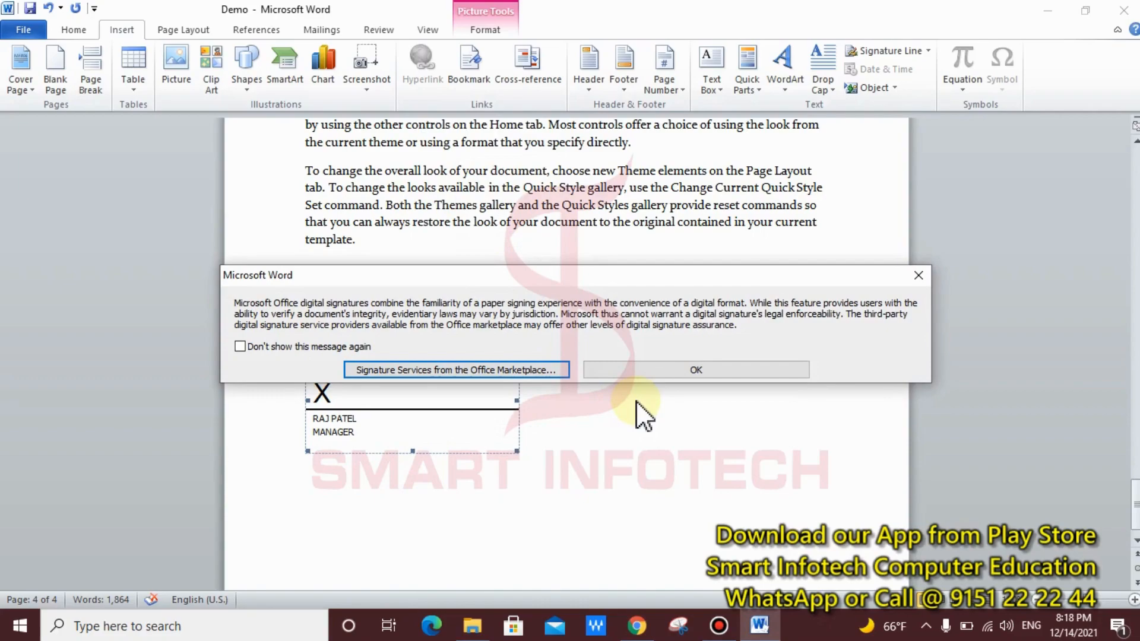
# Step: Acknowledge the notice, cancel the certificate change, and close the Sign window unsigned
pyautogui.hotkey('ctrl', '2')
pyautogui.moveTo(570, 341)
pyautogui.mouseDown()
pyautogui.moveTo(977, 425)
pyautogui.moveTo(930, 404)
pyautogui.mouseUp()
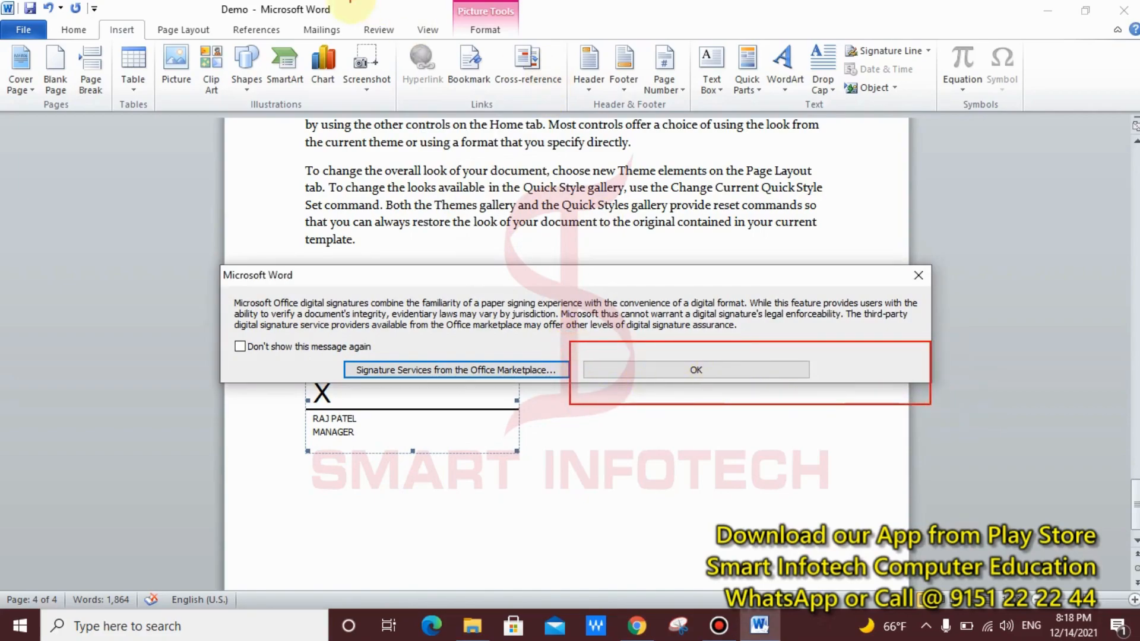
pyautogui.moveTo(202, 1)
pyautogui.mouseDown()
pyautogui.moveTo(289, 29)
pyautogui.moveTo(83, 164)
pyautogui.mouseUp()
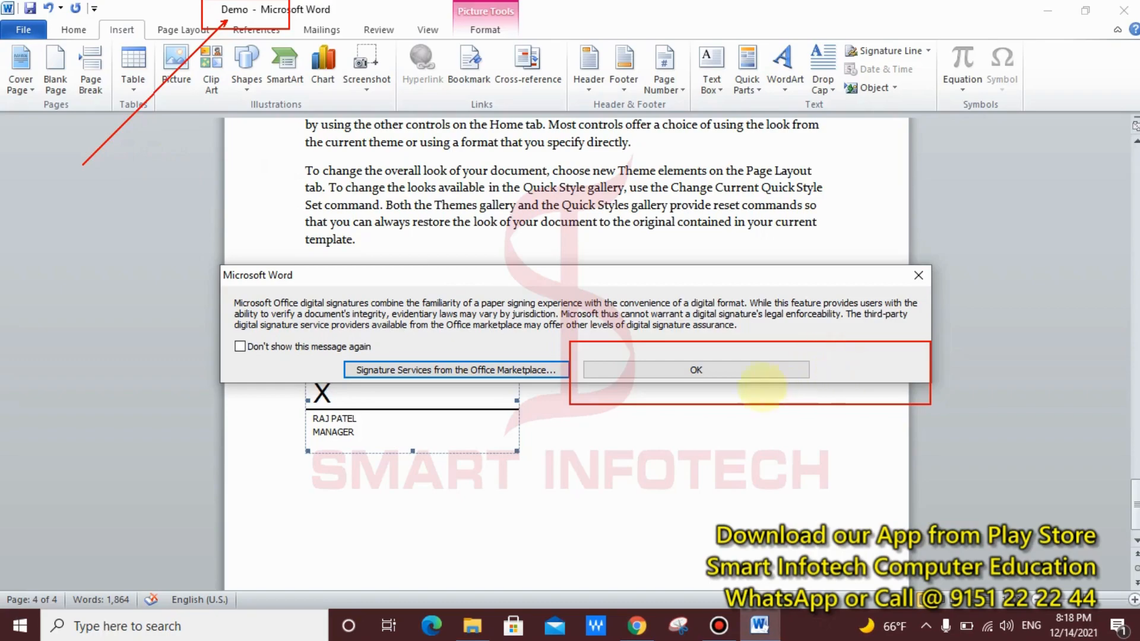
pyautogui.click(682, 370)
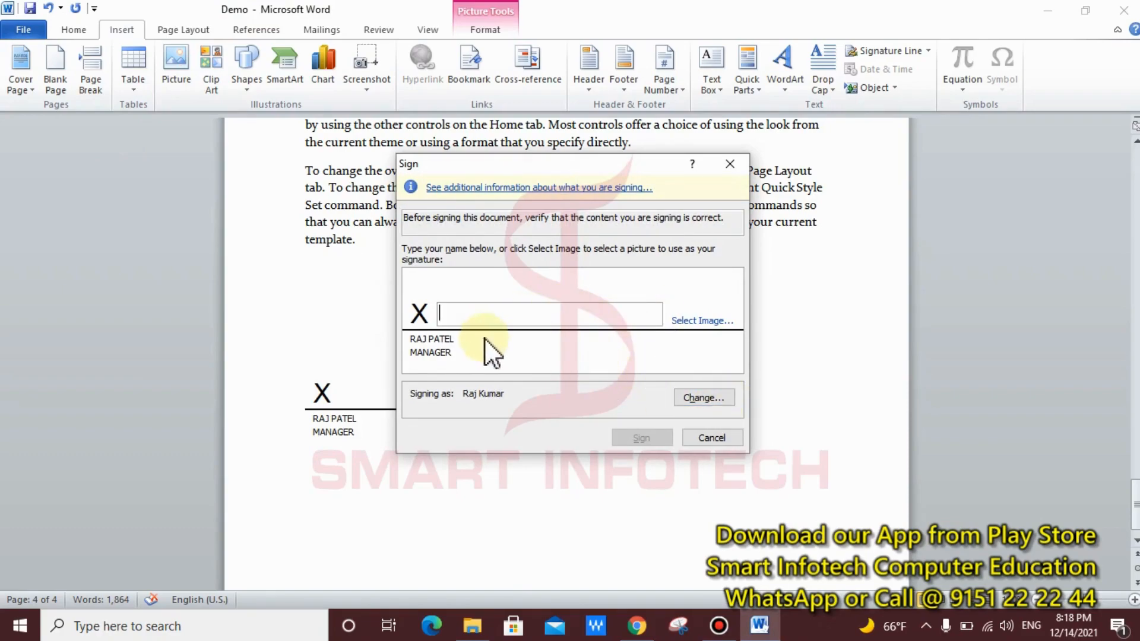
pyautogui.click(716, 402)
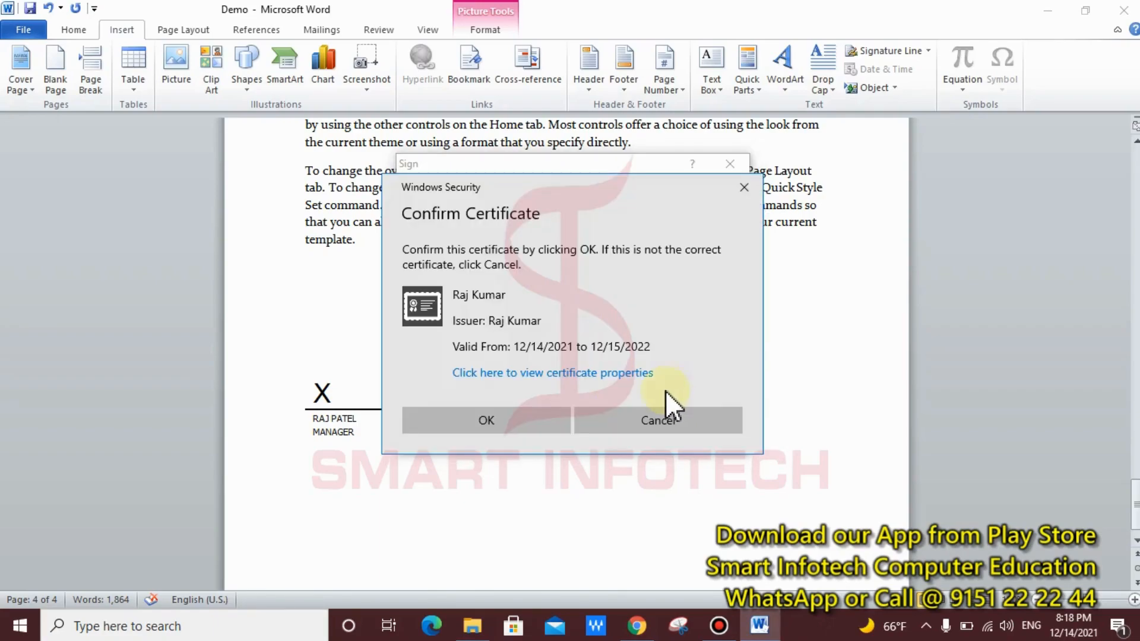
pyautogui.click(674, 424)
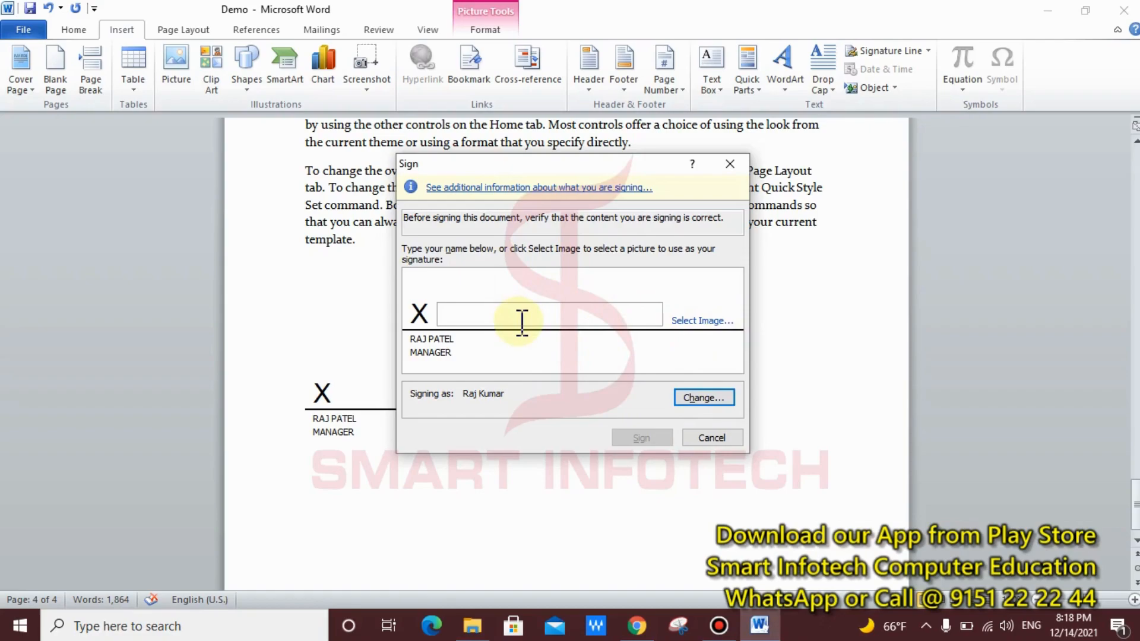
pyautogui.press('Escape')
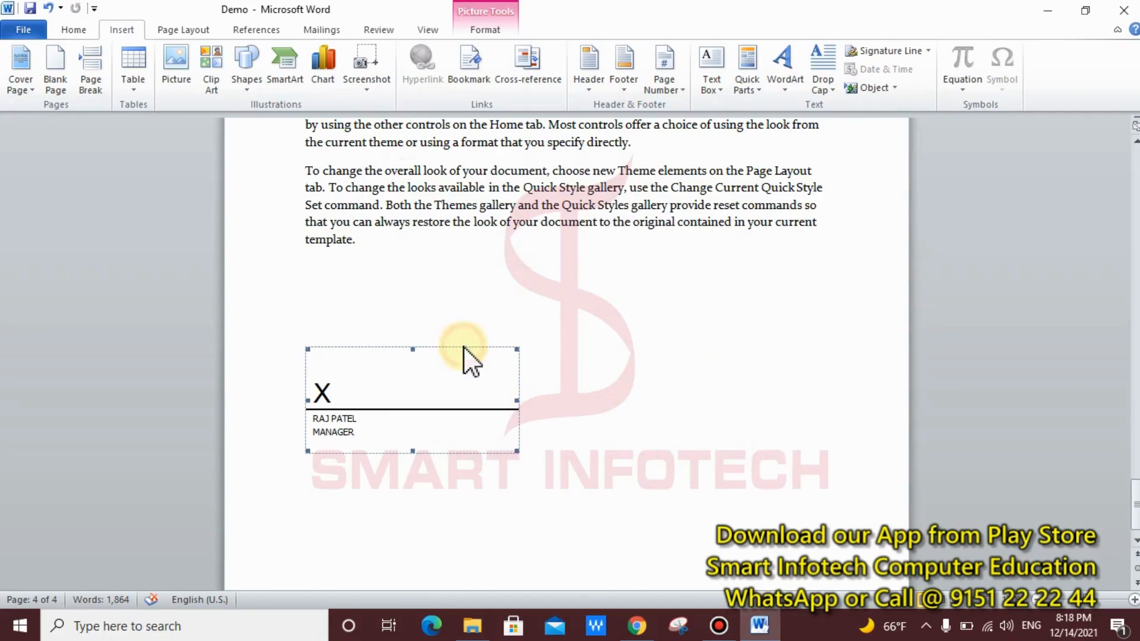
# Step: Undo the signature line and close Demo without saving
pyautogui.hotkey('ctrl', 'z')
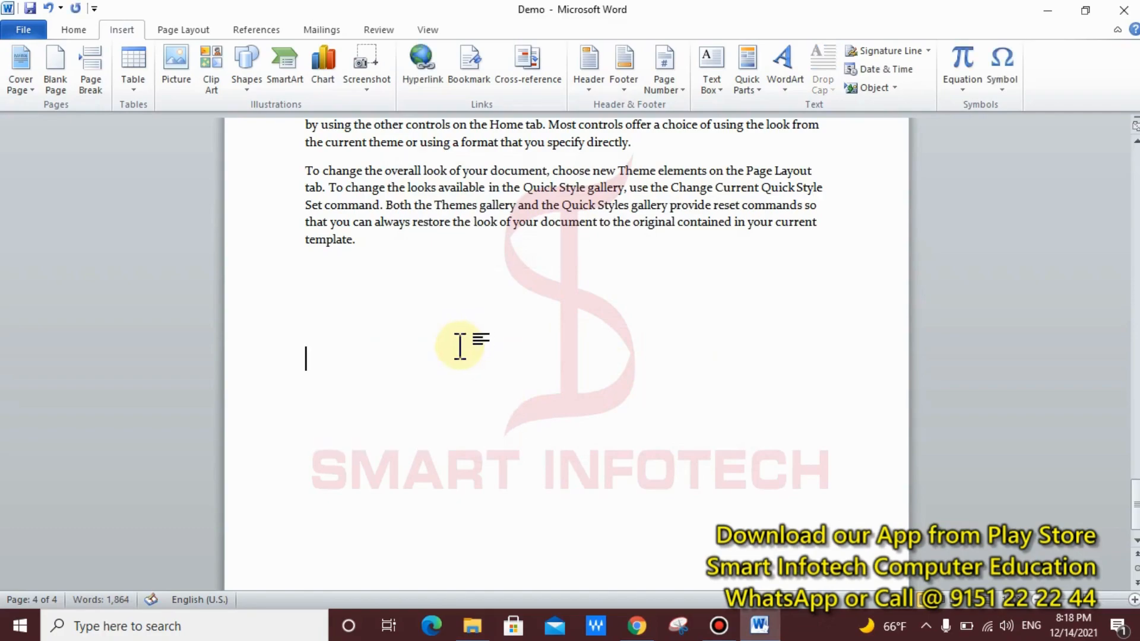
pyautogui.scroll(3, 418, 319)
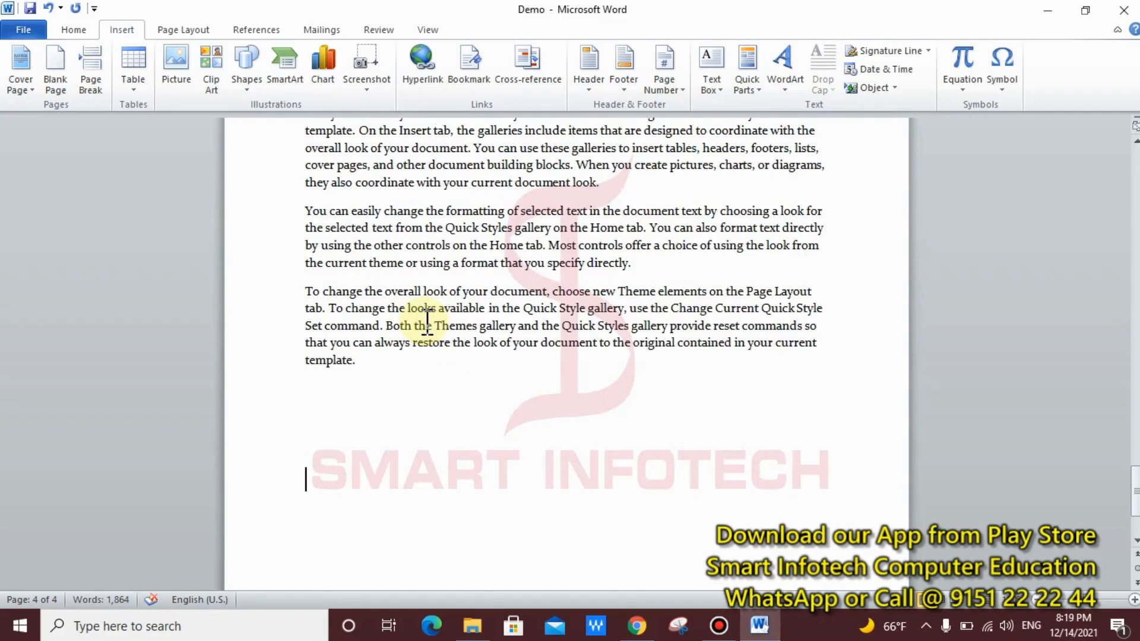
pyautogui.hotkey('ctrl', 'w')
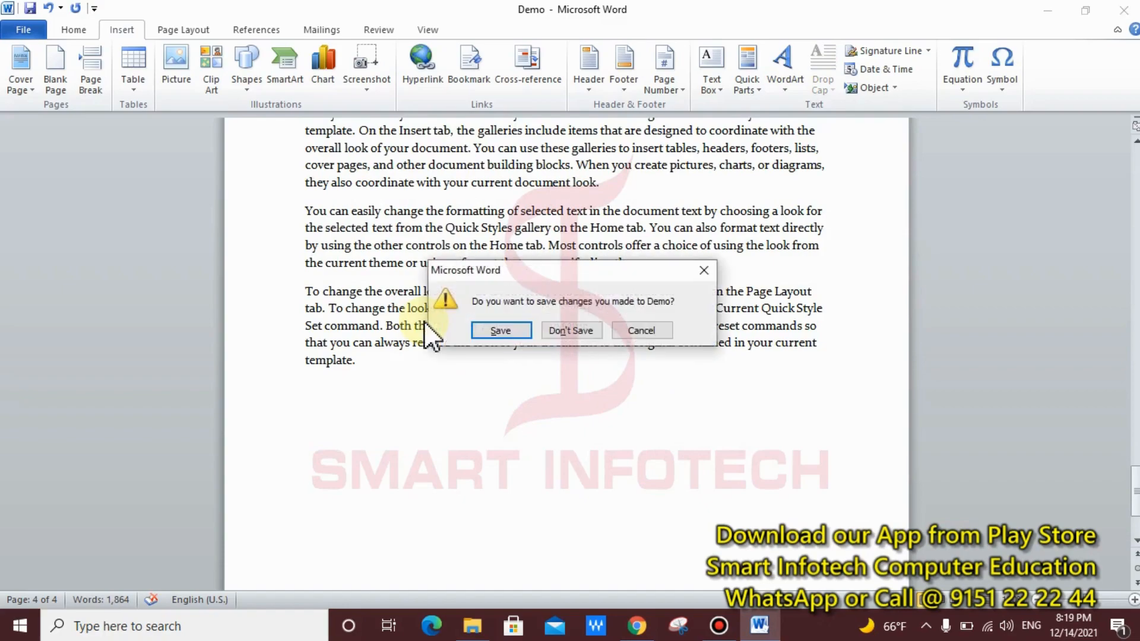
pyautogui.click(583, 329)
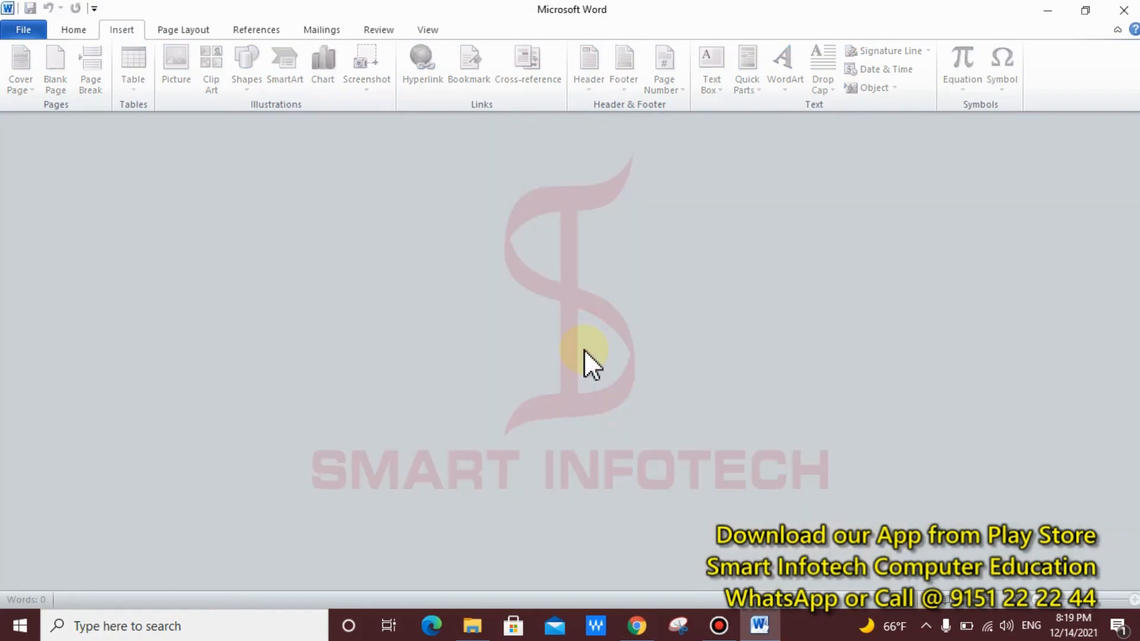
# Step: Create a new document with 16-point =rand() sample paragraphs followed by a blank line
pyautogui.hotkey('ctrl', 'n')
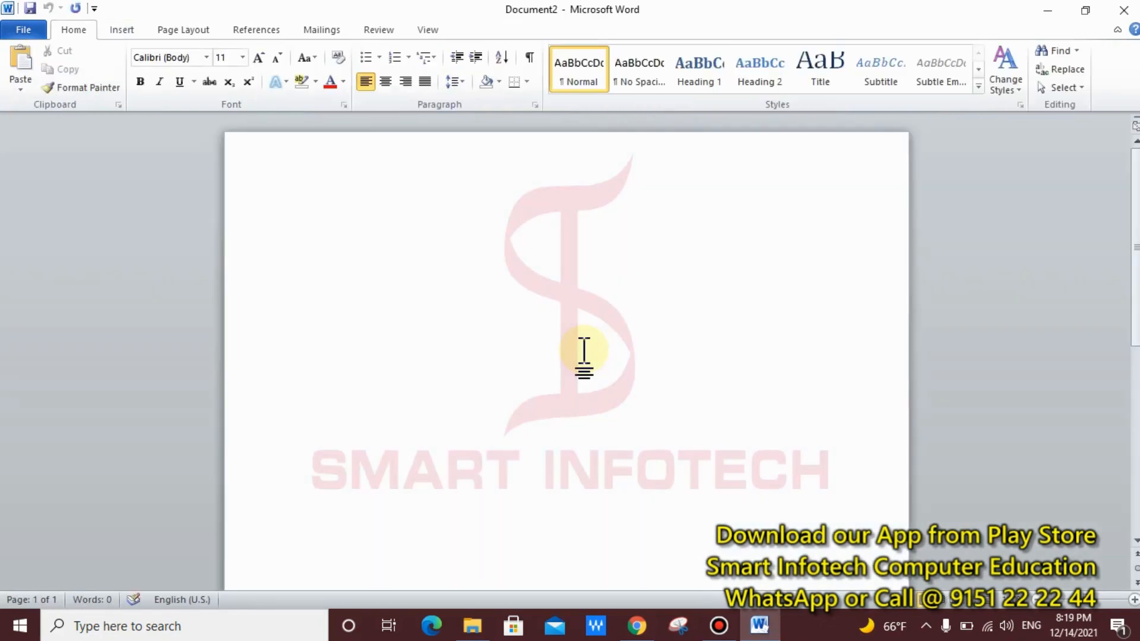
pyautogui.hotkey('ctrl', 'shift', '.')
pyautogui.hotkey('ctrl', 'shift', '.')
pyautogui.hotkey('ctrl', 'shift', '.')
pyautogui.write('=r')
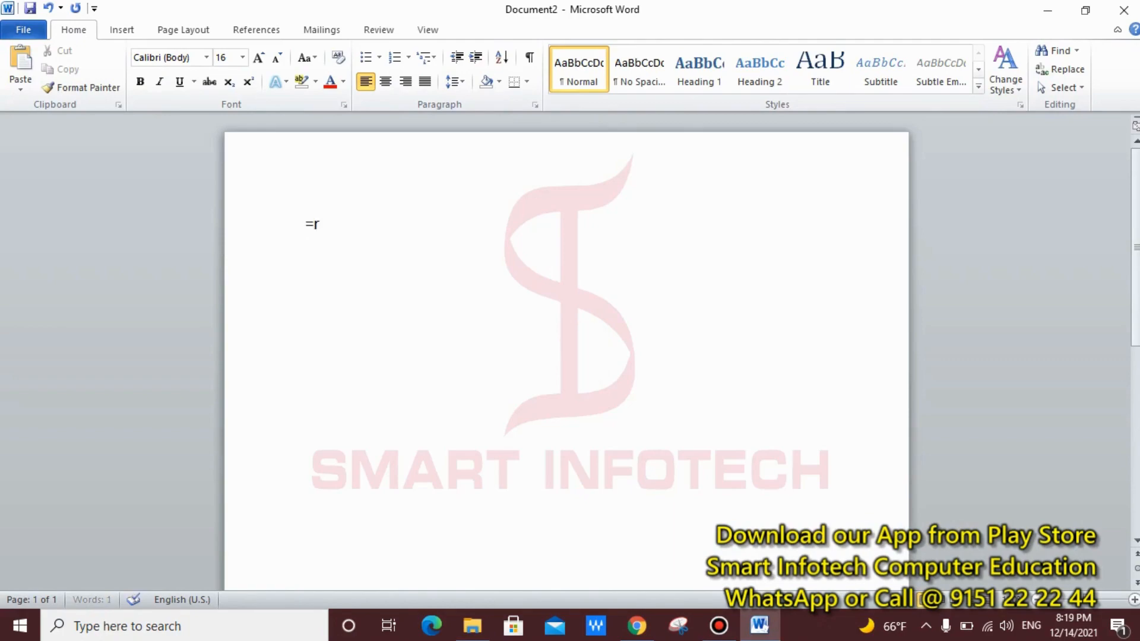
pyautogui.write('and()')
pyautogui.press('Return')
pyautogui.scroll(-4, 600, 364)
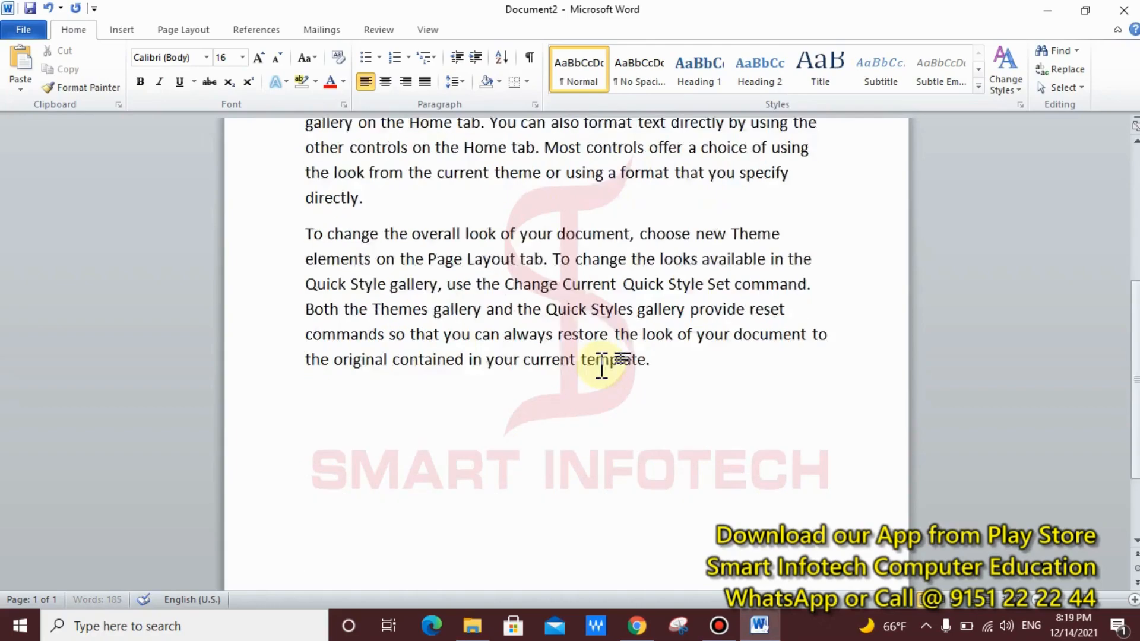
pyautogui.press('Return')
pyautogui.press('Return')
pyautogui.press('Return')
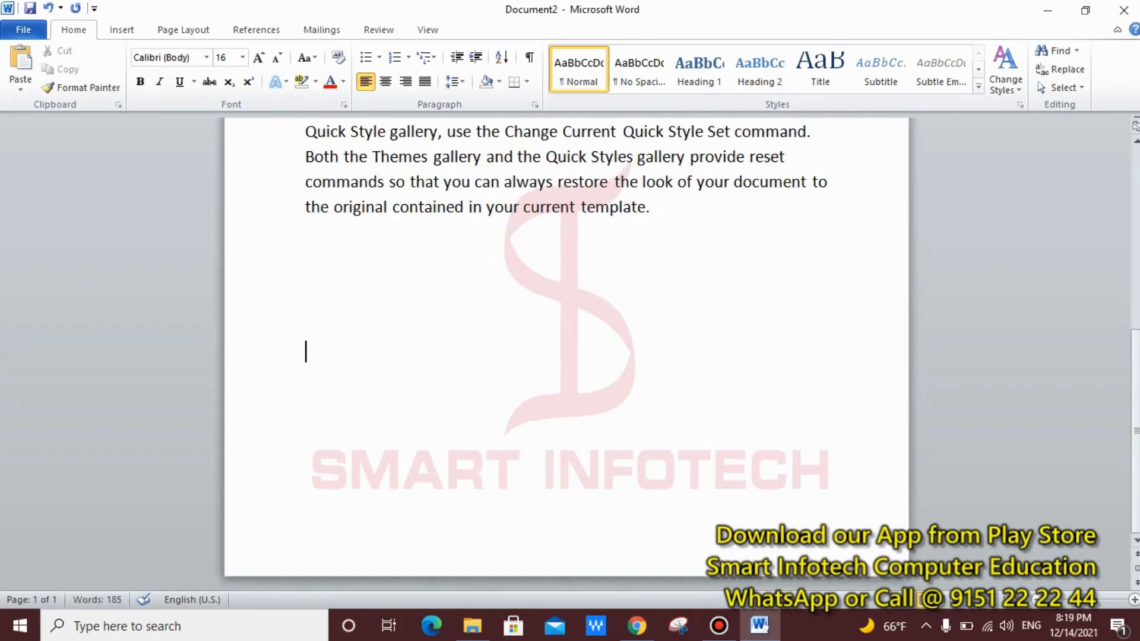
pyautogui.press('BackSpace')
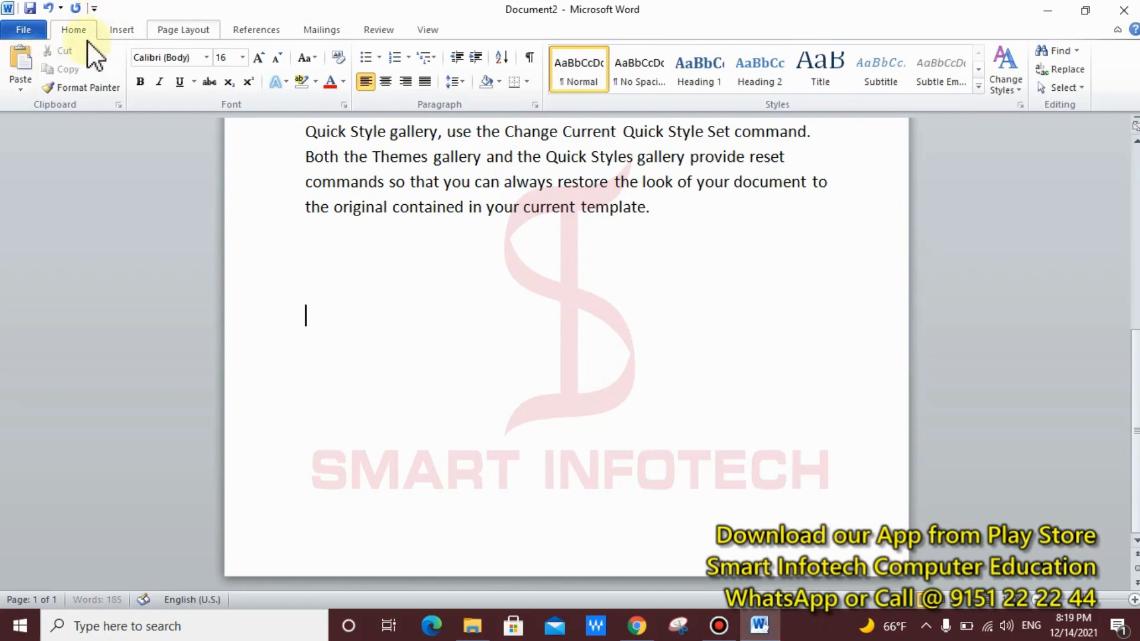
pyautogui.click(117, 30)
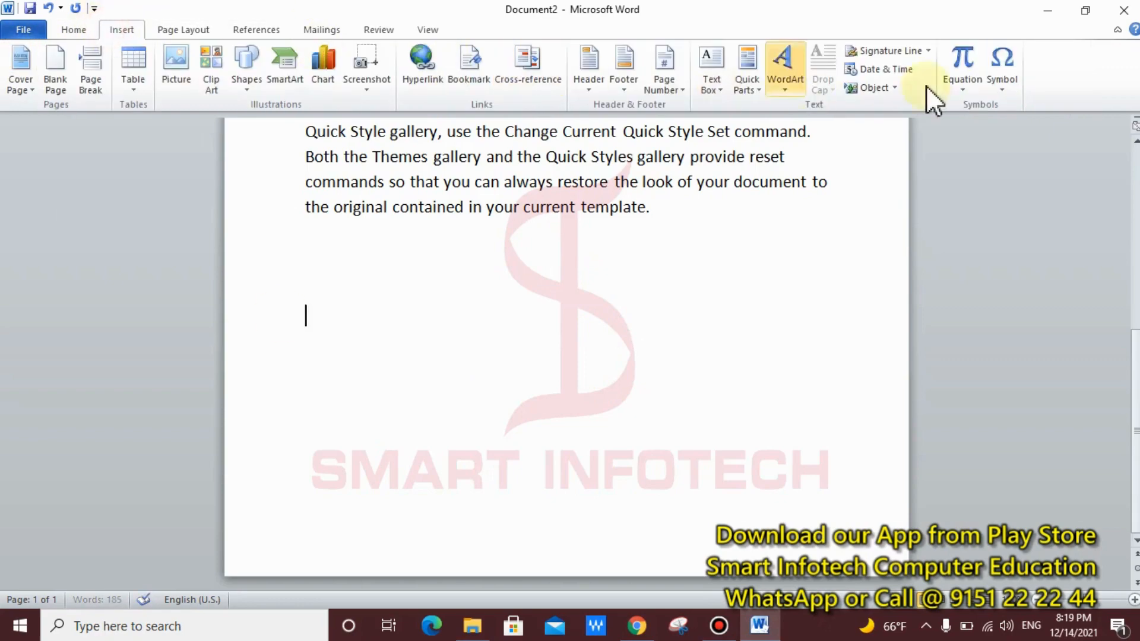
# Step: Insert an Office signature line with the signer's name, title Manager and e-mail address
pyautogui.click(928, 51)
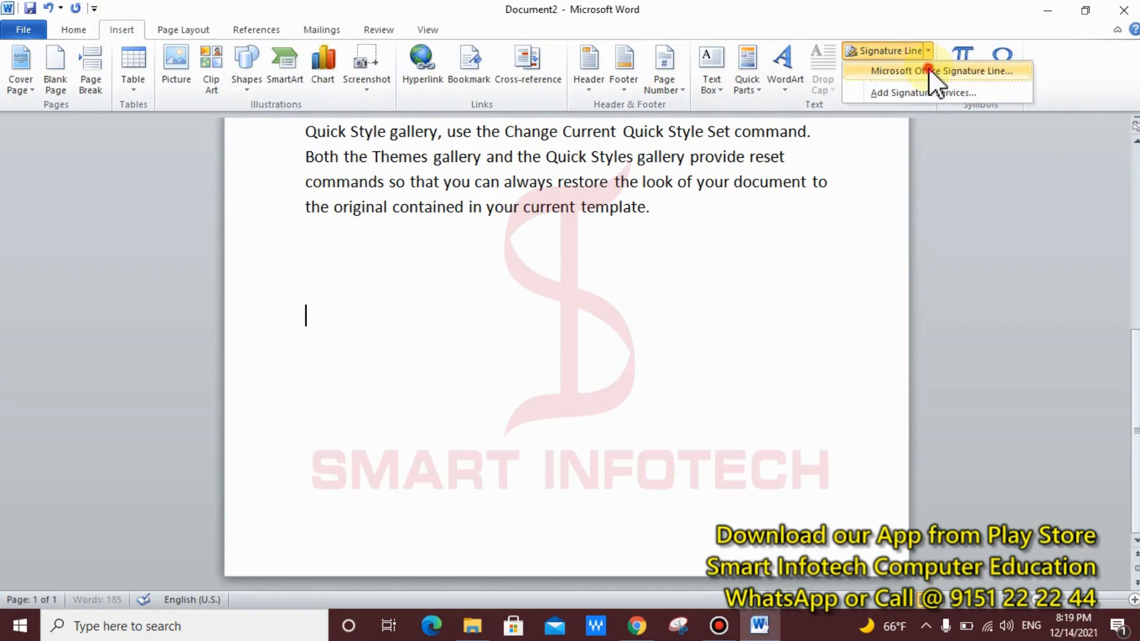
pyautogui.click(929, 69)
pyautogui.click(686, 370)
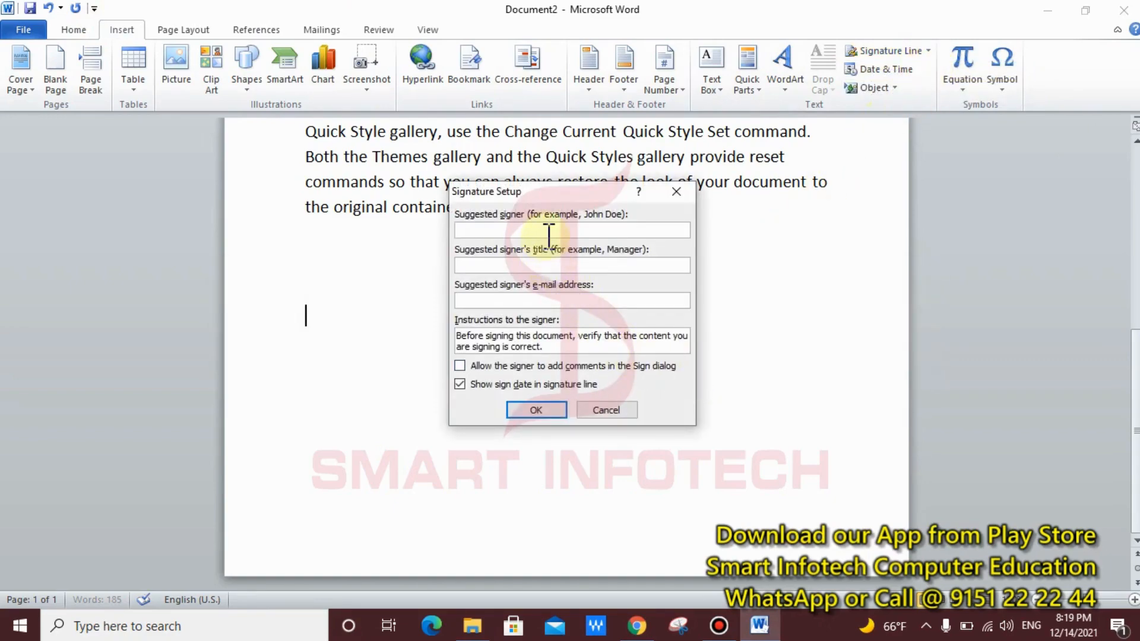
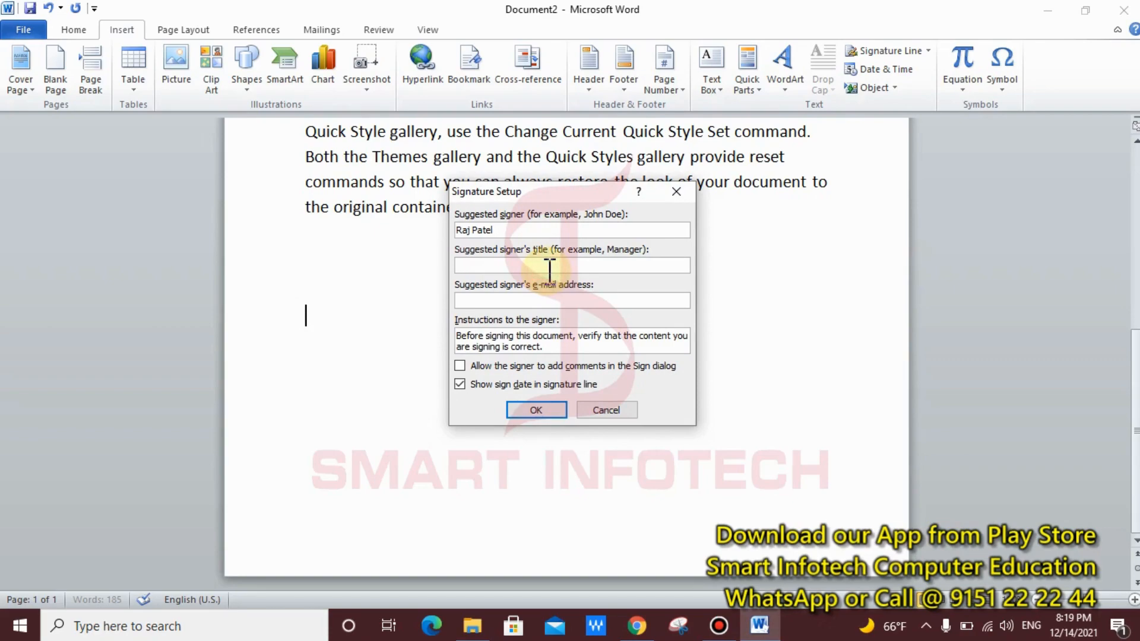
pyautogui.click(549, 268)
pyautogui.write('Manager')
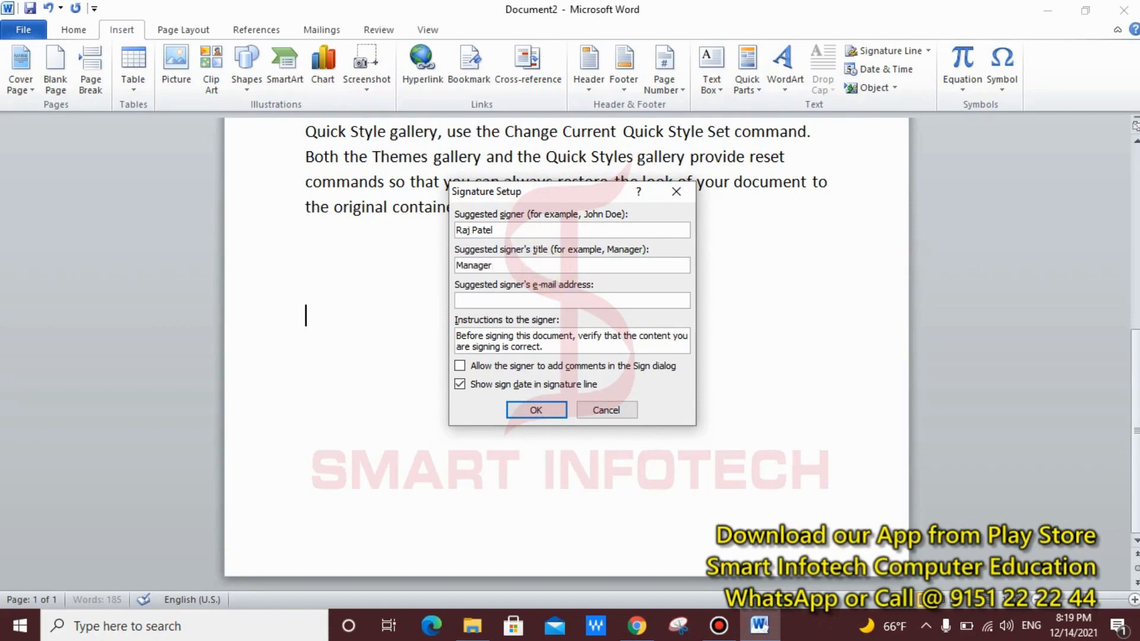
pyautogui.click(548, 300)
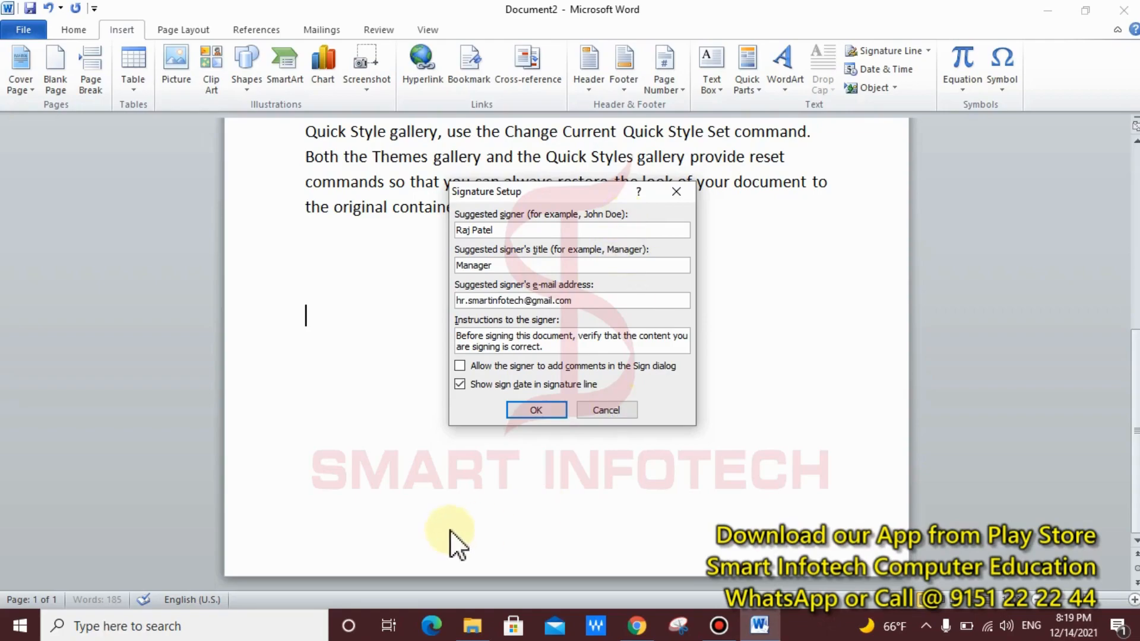
pyautogui.click(536, 410)
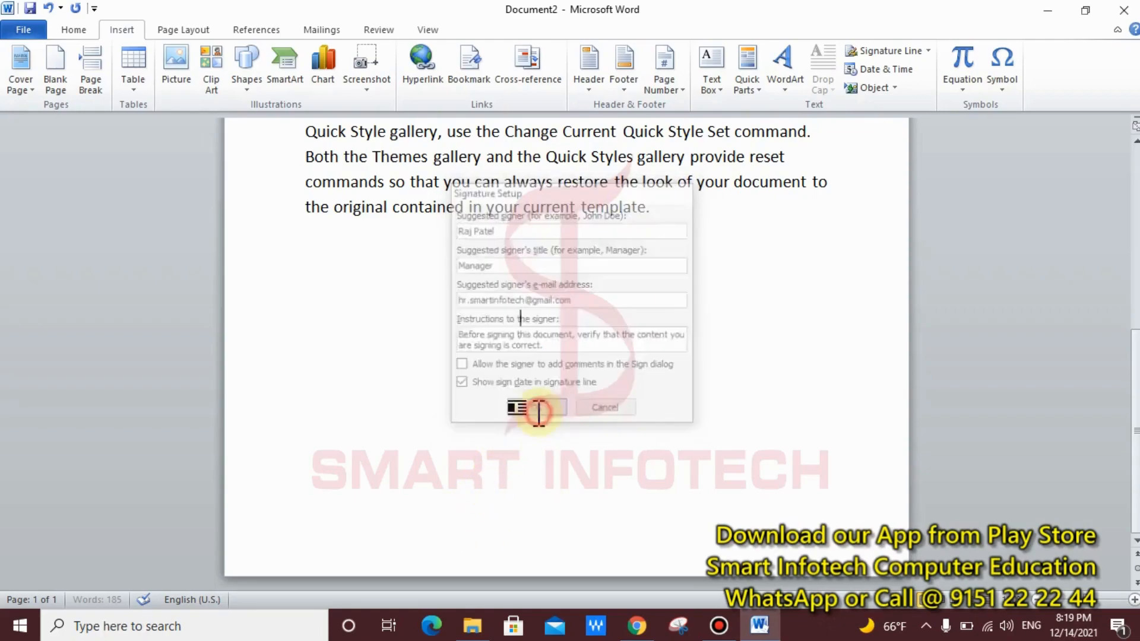
# Step: Choose Sign on the signature line and acknowledge the digital signature notice
pyautogui.click(370, 383)
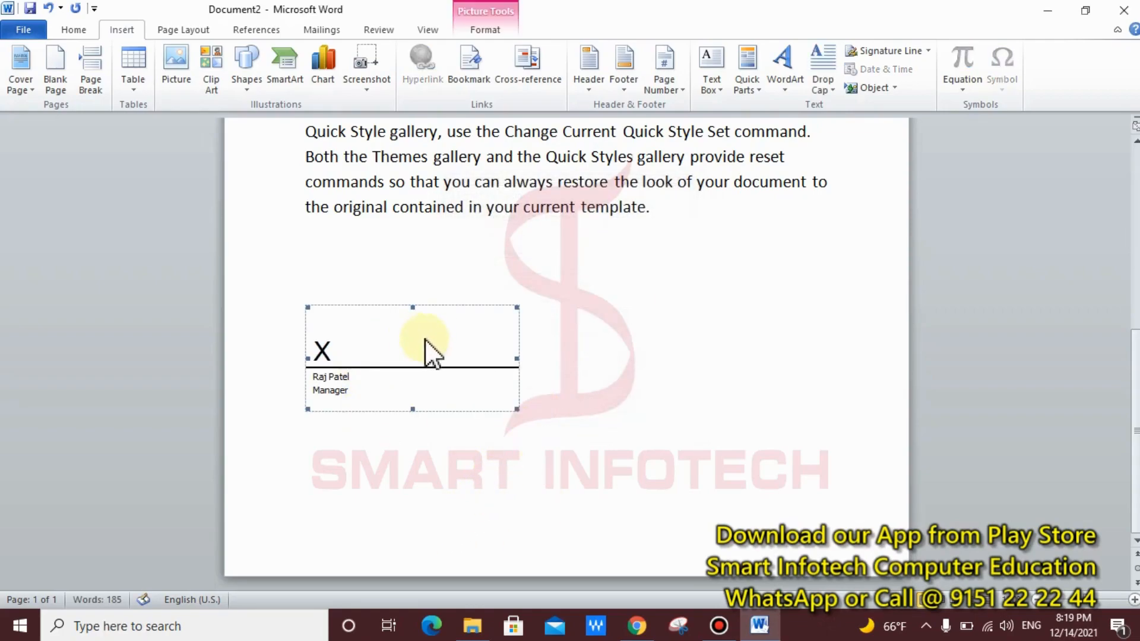
pyautogui.rightClick(405, 340)
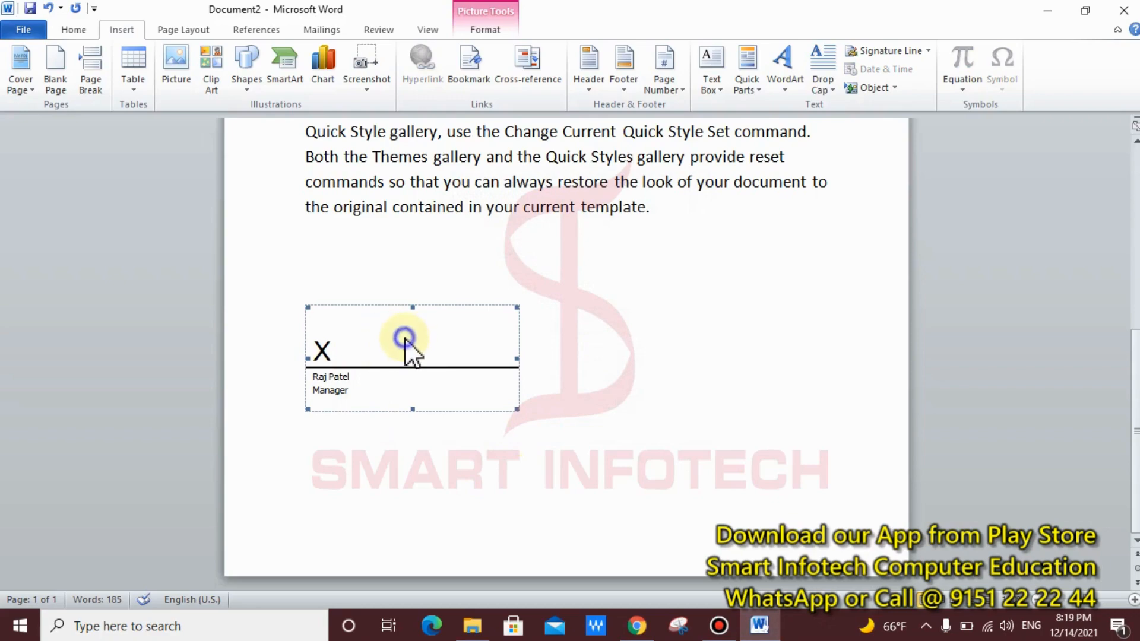
pyautogui.click(444, 148)
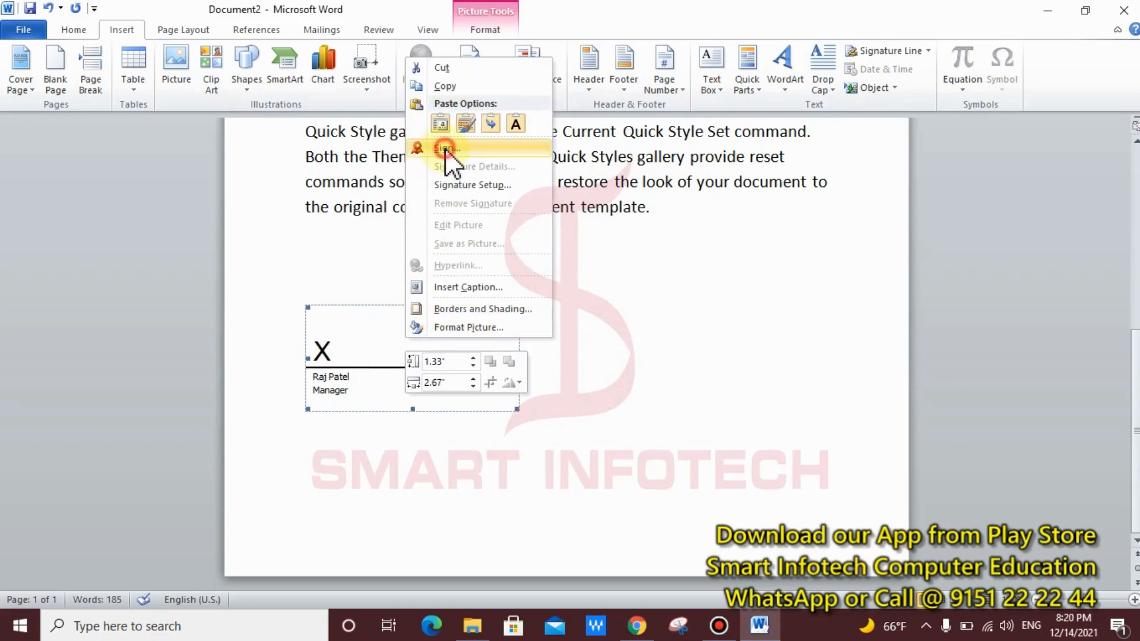
pyautogui.click(666, 371)
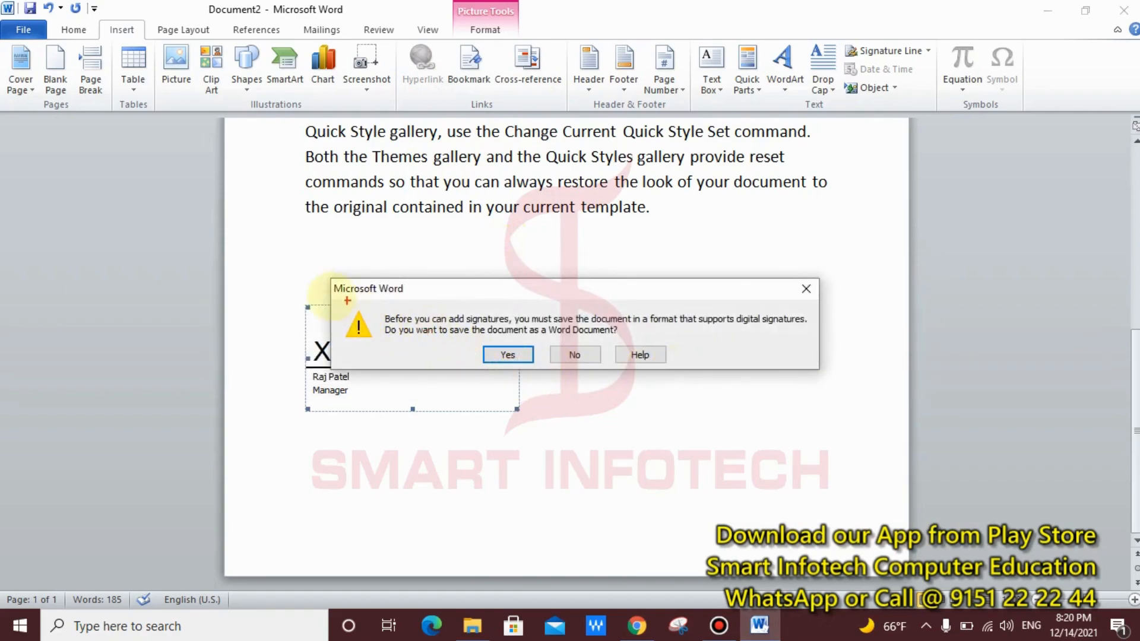
pyautogui.moveTo(374, 307)
pyautogui.mouseDown()
pyautogui.moveTo(413, 338)
pyautogui.moveTo(804, 337)
pyautogui.mouseUp()
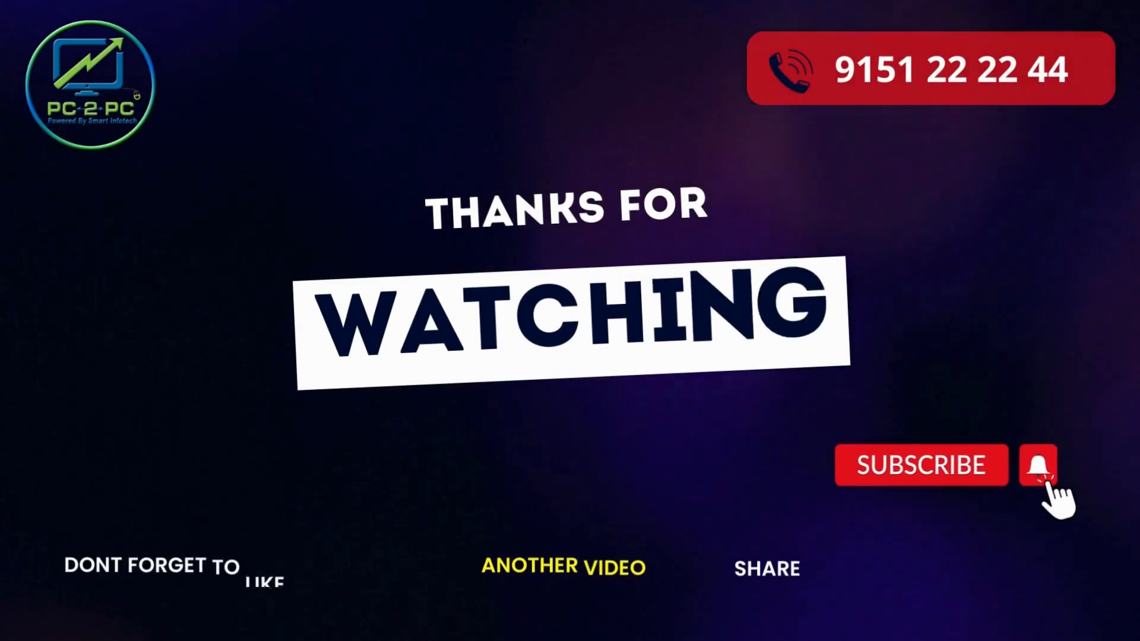